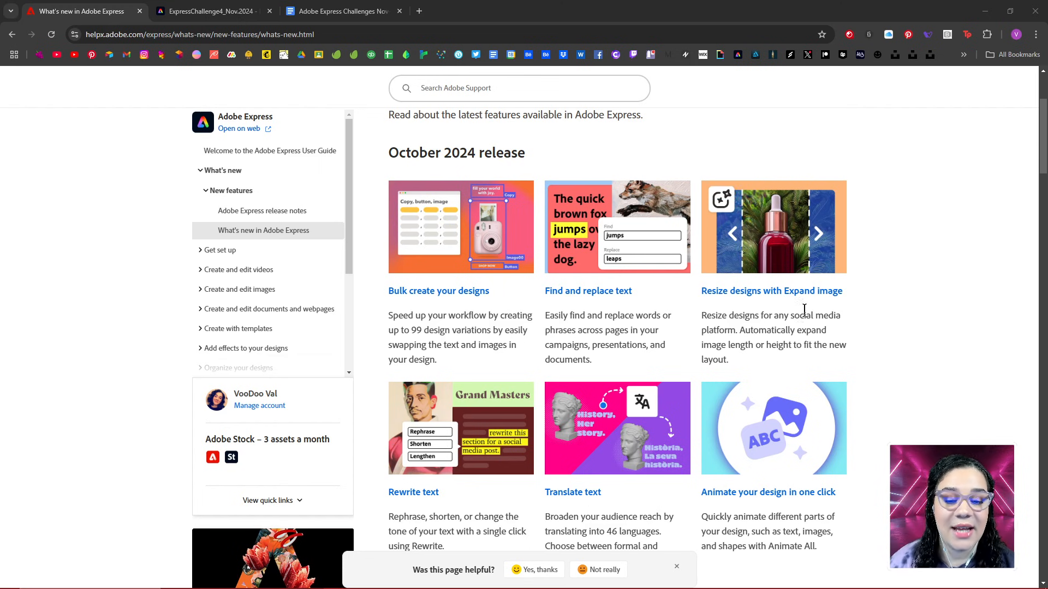
- Open the Rewrite text article from the October 2024 release features and read through its instructions
{"action": "scroll", "coordinate": [772, 338], "scroll_direction": "down", "scroll_amount": 1}
{"action": "scroll", "coordinate": [771, 338], "scroll_direction": "down", "scroll_amount": 3}
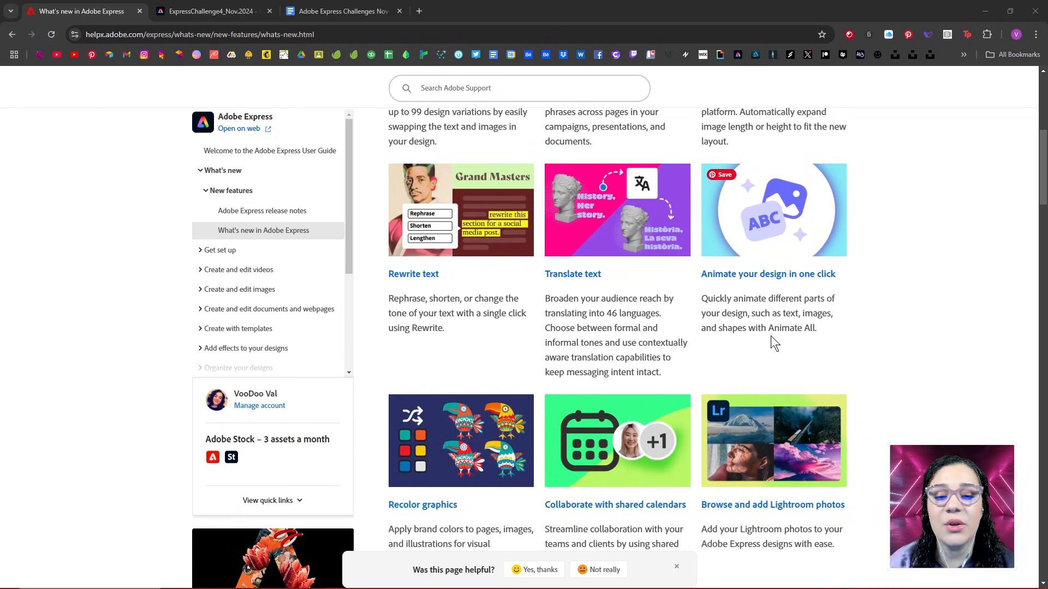
{"action": "scroll", "coordinate": [770, 335], "scroll_direction": "down", "scroll_amount": 2}
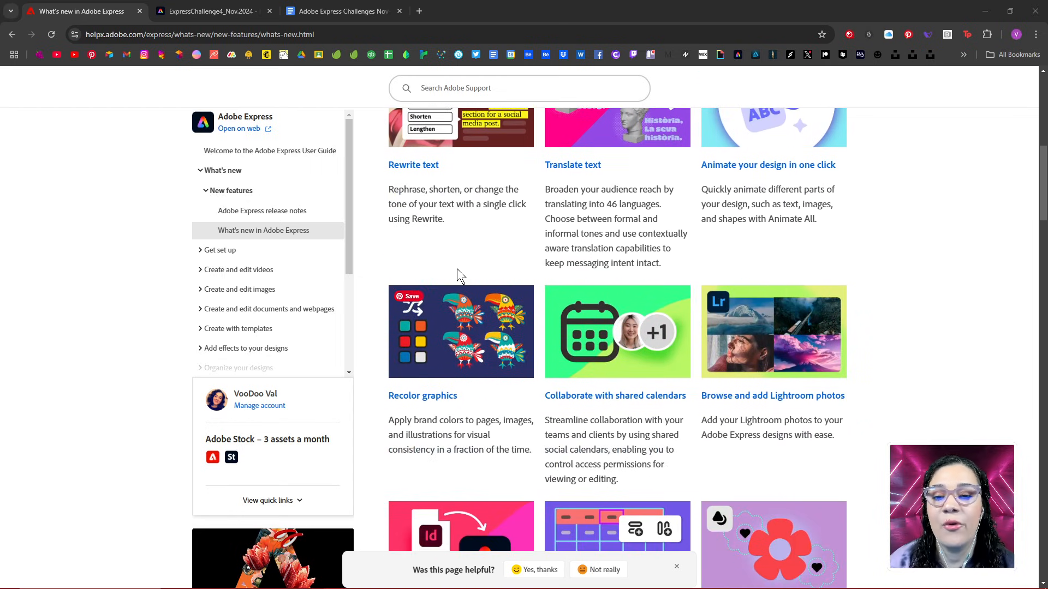
{"action": "left_click", "coordinate": [430, 166]}
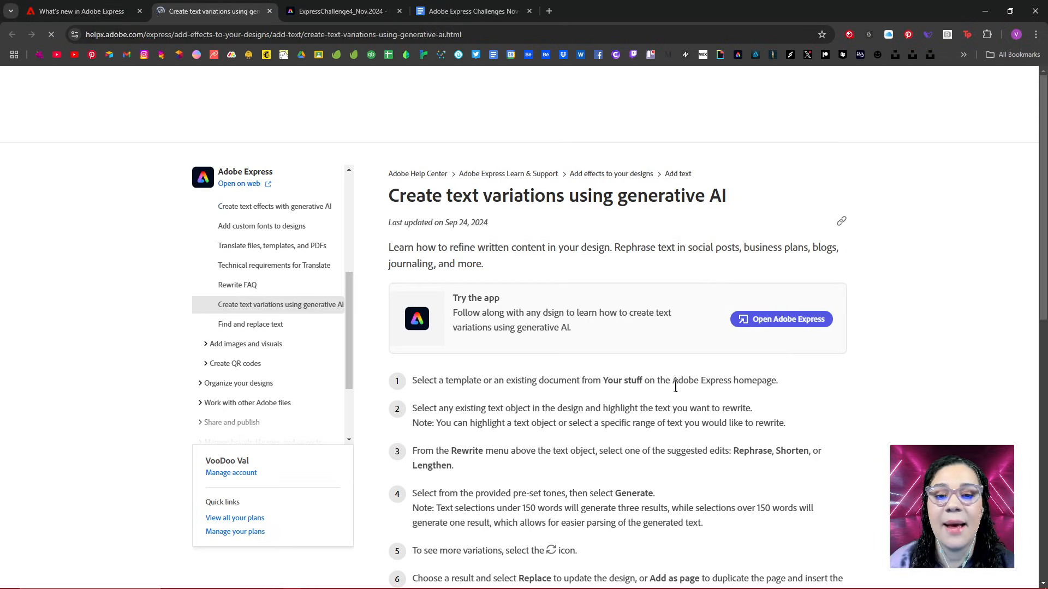
{"action": "scroll", "coordinate": [575, 277], "scroll_direction": "down", "scroll_amount": 4}
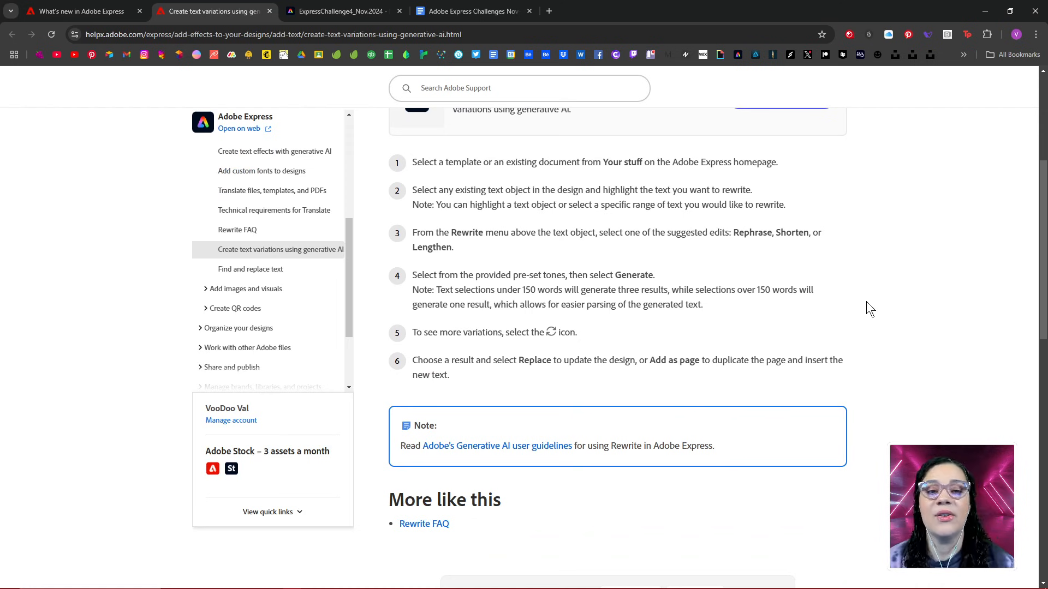
{"action": "scroll", "coordinate": [859, 311], "scroll_direction": "down", "scroll_amount": 3}
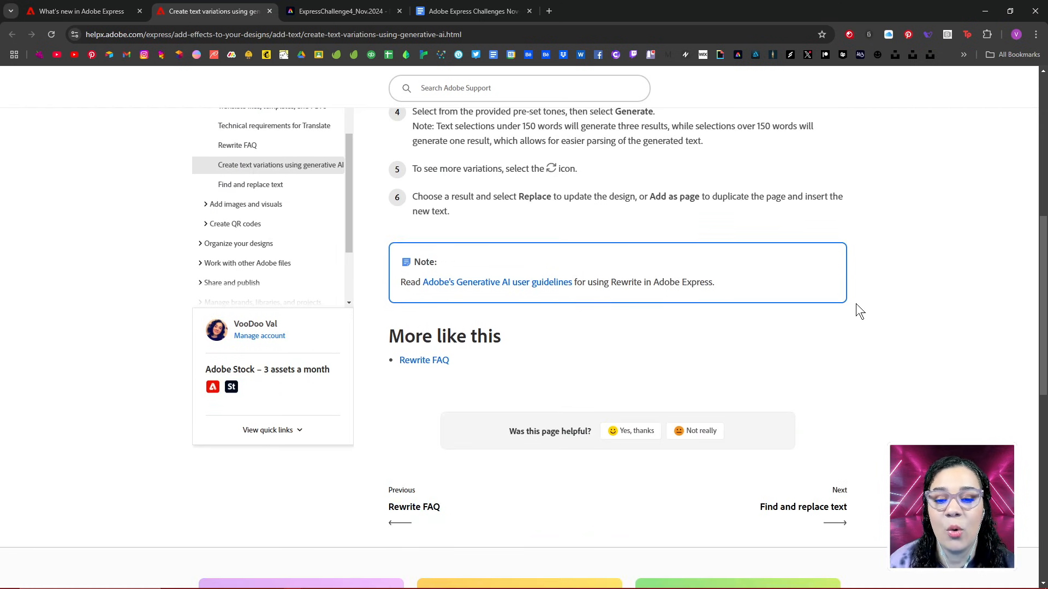
{"action": "scroll", "coordinate": [856, 303], "scroll_direction": "up", "scroll_amount": 8}
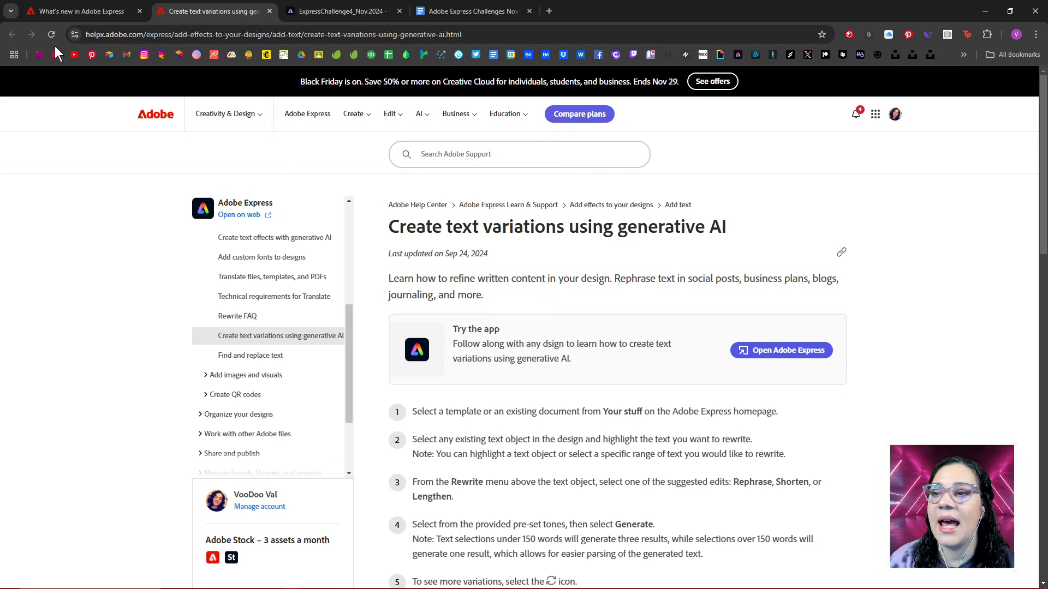
- Review more October 2024 features on the What's new page and switch to the ExpressChallenge4_Nov.2024 design
{"action": "left_click", "coordinate": [64, 10]}
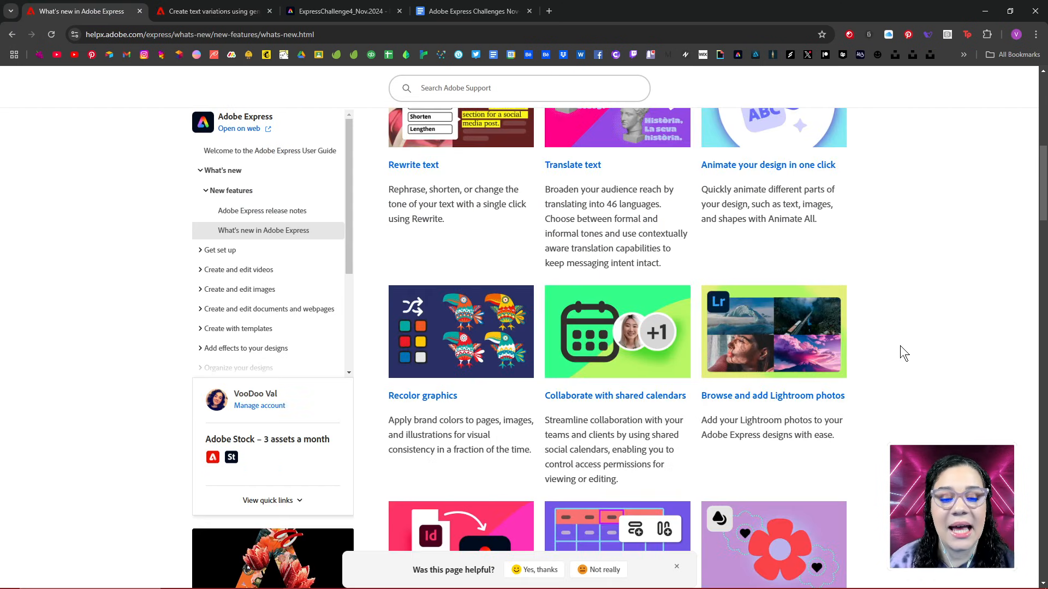
{"action": "scroll", "coordinate": [899, 345], "scroll_direction": "down", "scroll_amount": 5}
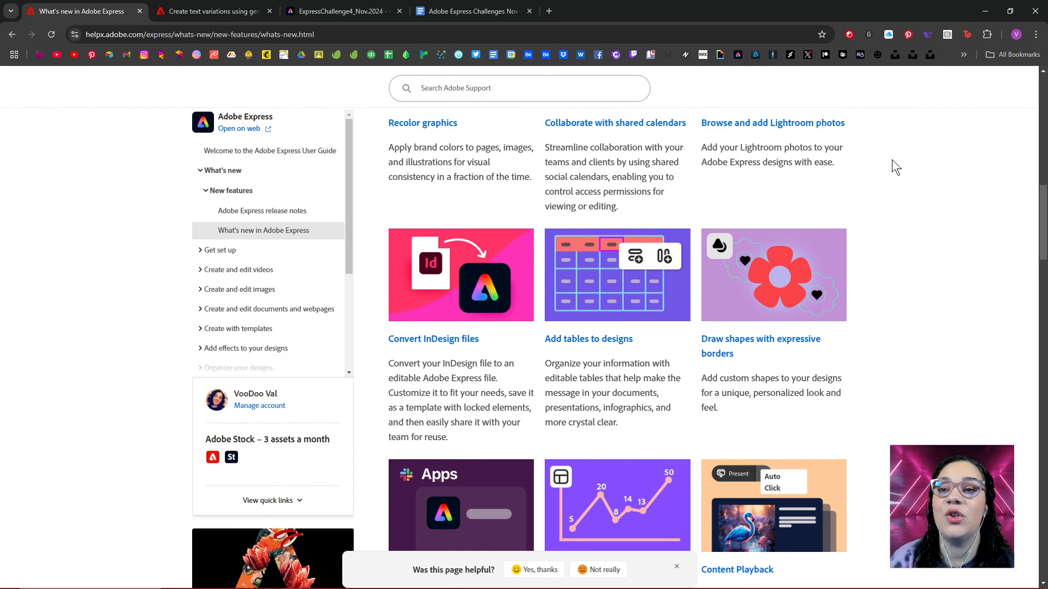
{"action": "left_click", "coordinate": [362, 12]}
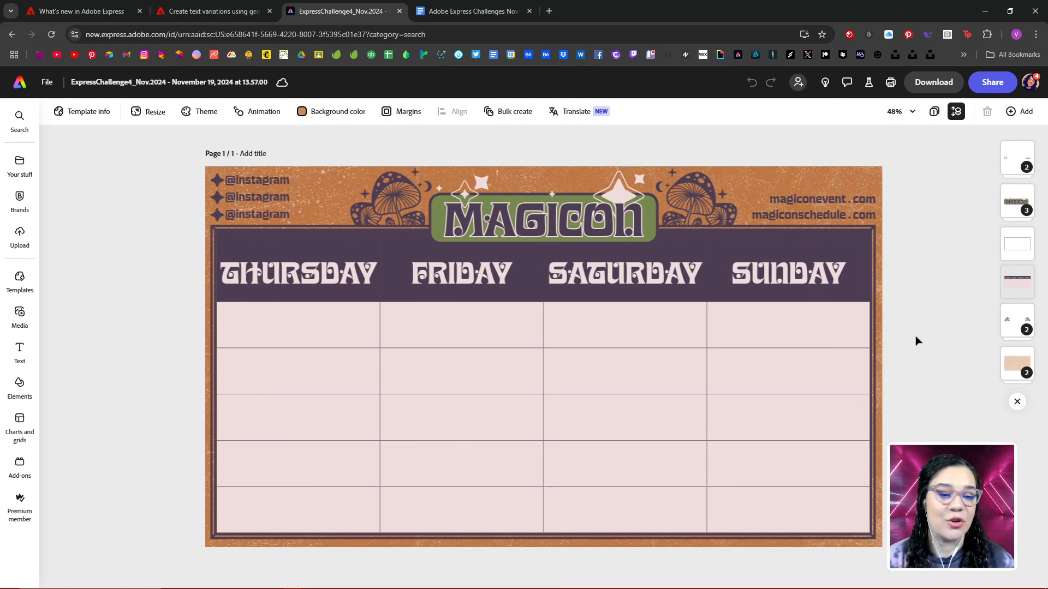
- Try the rectangular border frame below the table in the layer order, and restore it above the table
{"action": "left_click", "coordinate": [757, 345]}
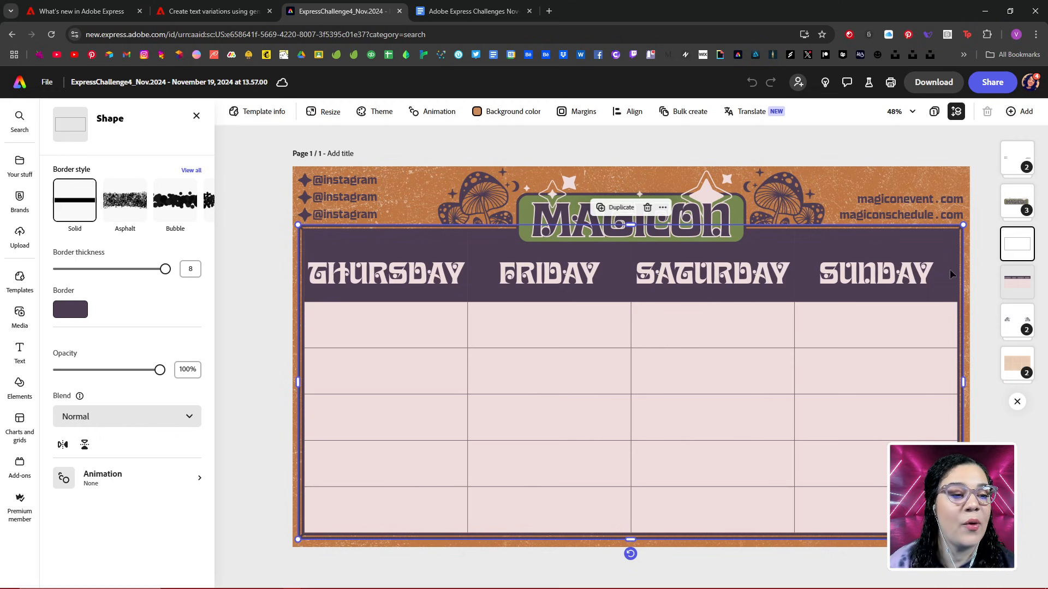
{"action": "left_click_drag", "start_coordinate": [1016, 248], "coordinate": [1019, 288]}
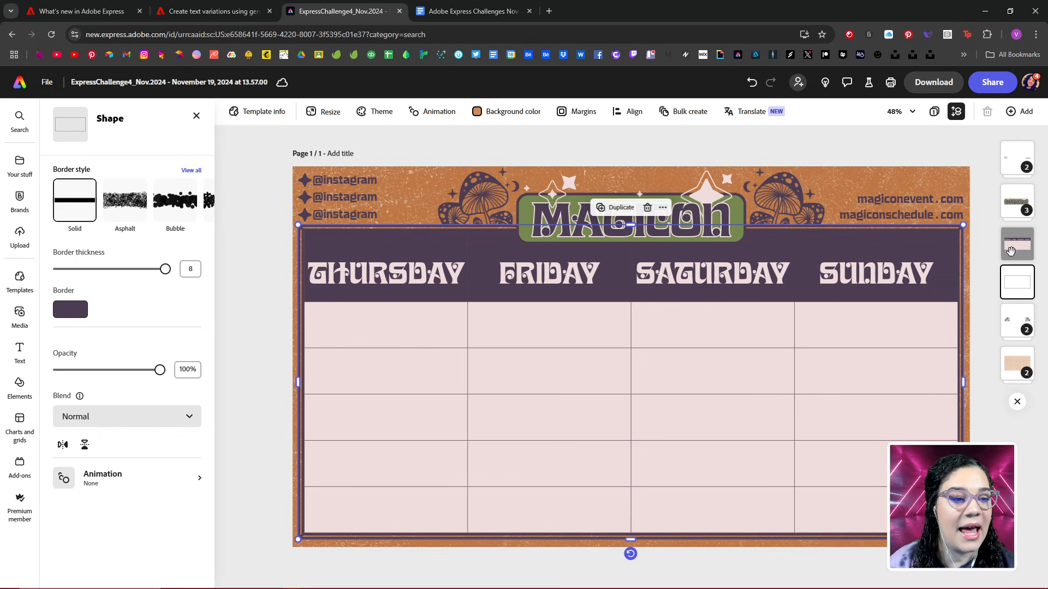
{"action": "left_click", "coordinate": [797, 306]}
{"action": "left_click", "coordinate": [522, 323]}
{"action": "left_click", "coordinate": [531, 367]}
{"action": "left_click", "coordinate": [658, 421]}
{"action": "left_click", "coordinate": [670, 460]}
{"action": "left_click_drag", "start_coordinate": [1020, 284], "coordinate": [1022, 240]}
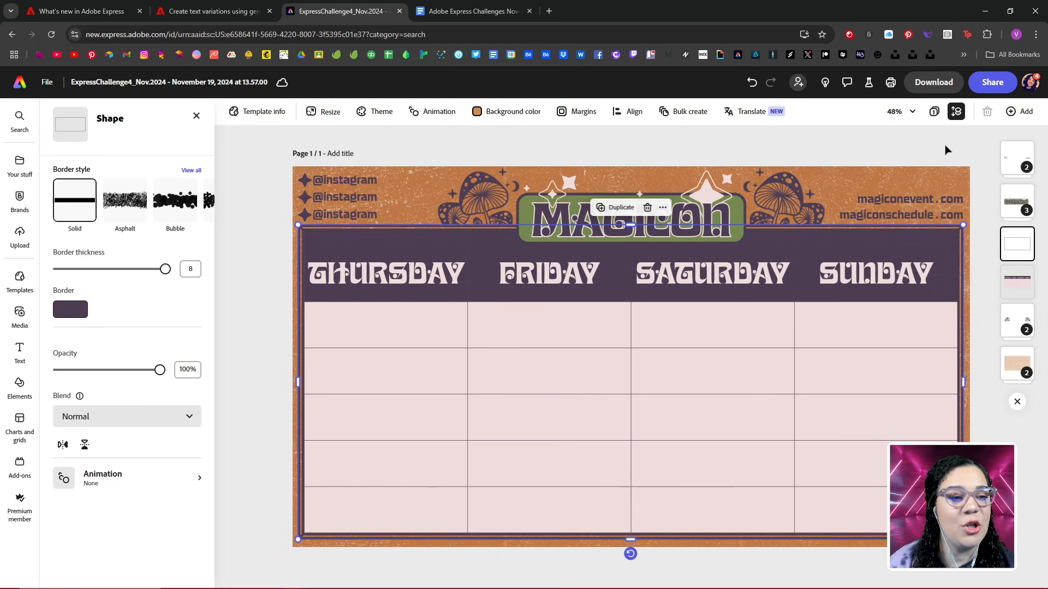
{"action": "left_click", "coordinate": [919, 173]}
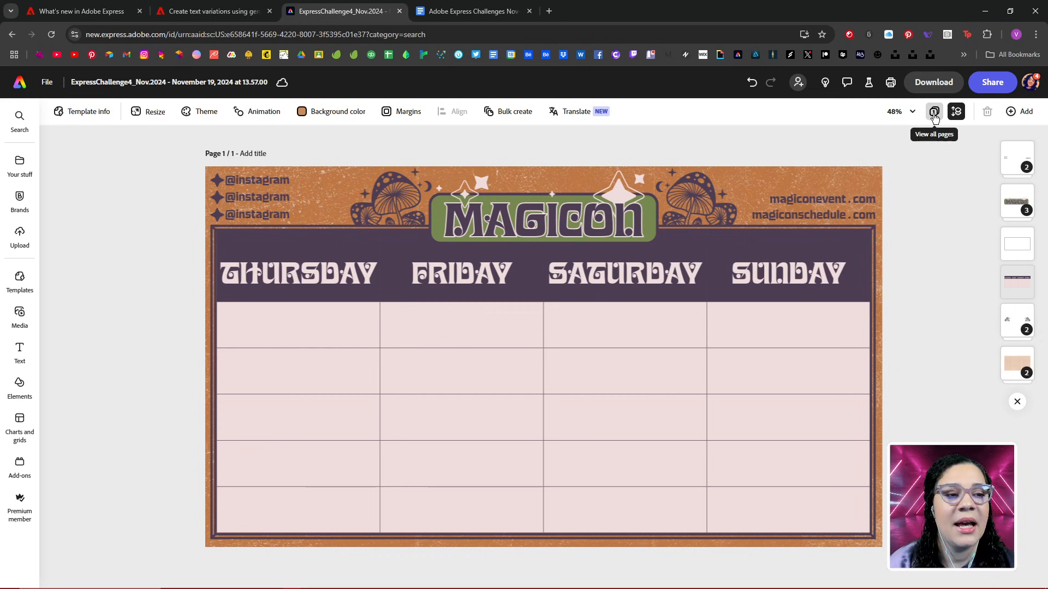
- Examine the layers inside the background texture group and return to the full layer stack
{"action": "left_click", "coordinate": [1018, 365]}
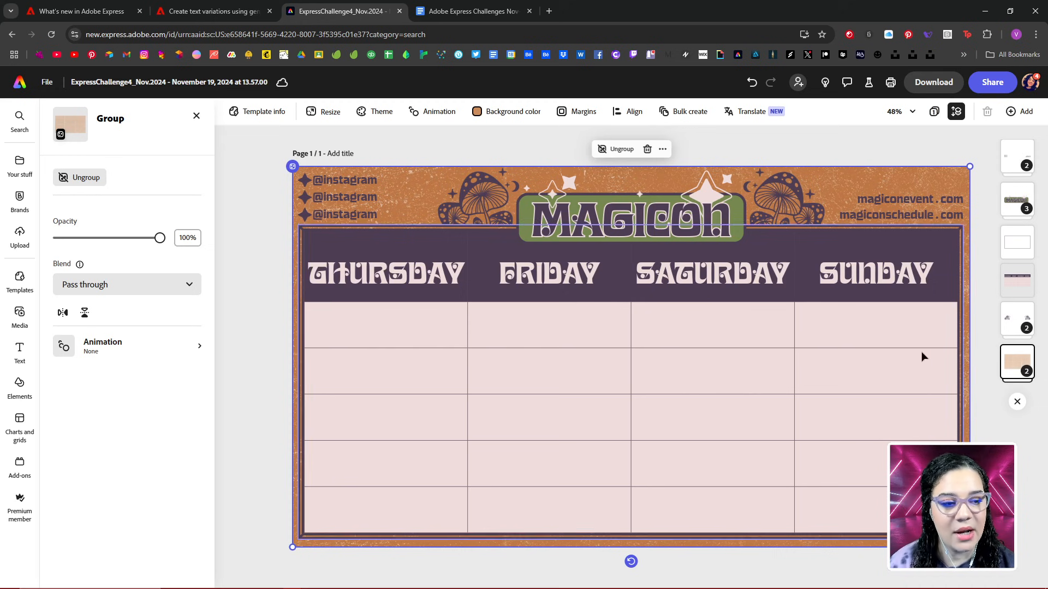
{"action": "left_click", "coordinate": [1022, 366]}
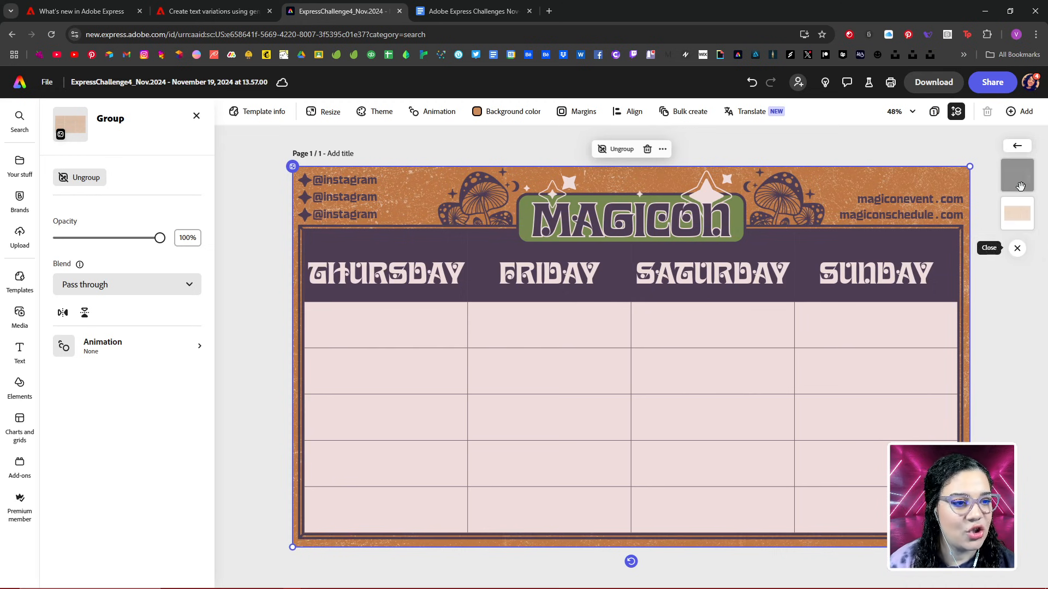
{"action": "left_click", "coordinate": [1017, 146]}
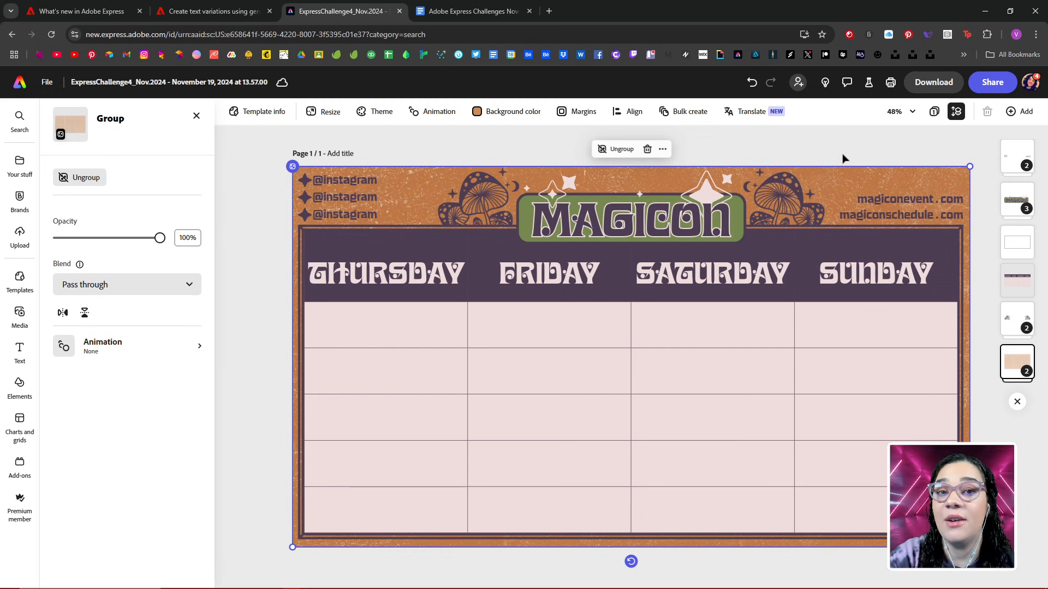
{"action": "left_click", "coordinate": [934, 113]}
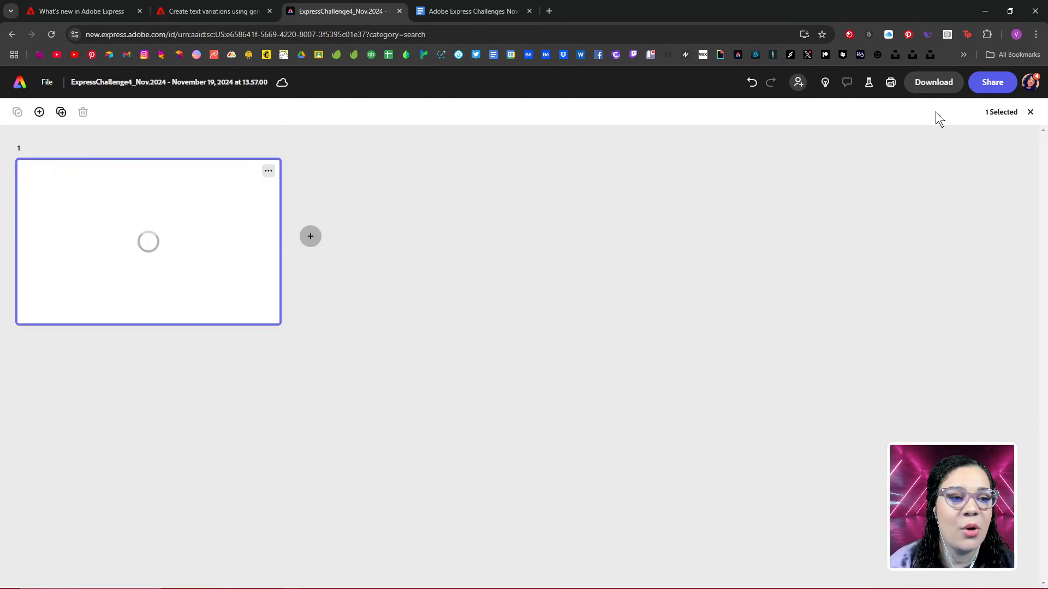
{"action": "left_click", "coordinate": [310, 238]}
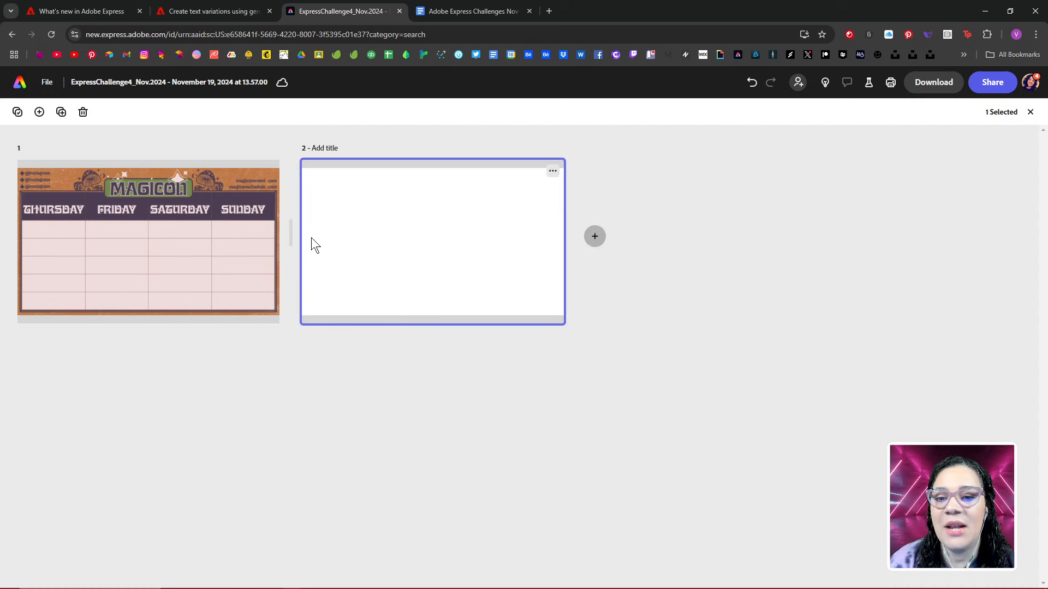
{"action": "double_click", "coordinate": [427, 231]}
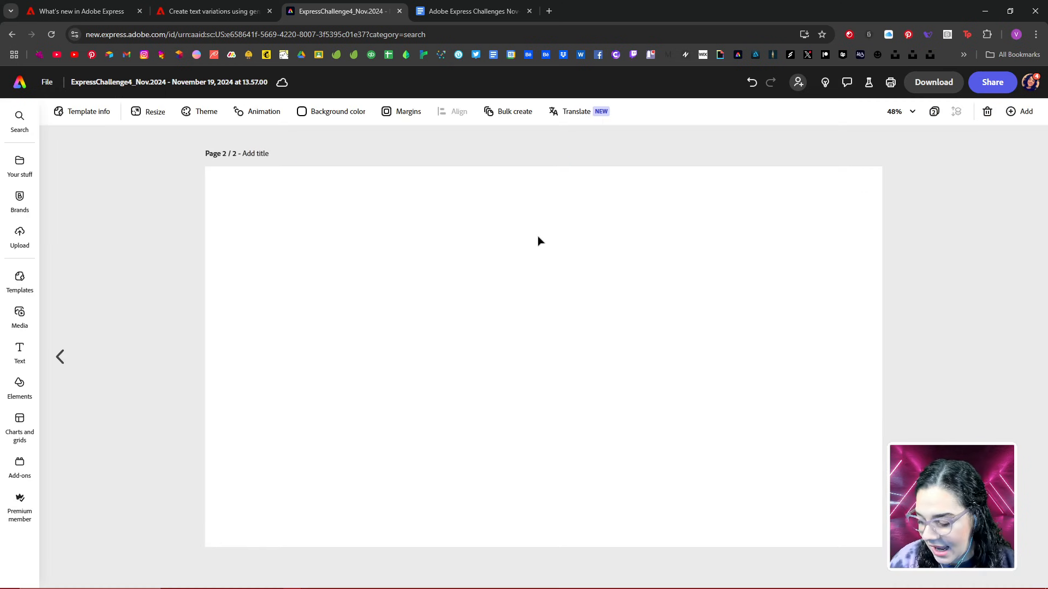
{"action": "key", "text": "ctrl+v"}
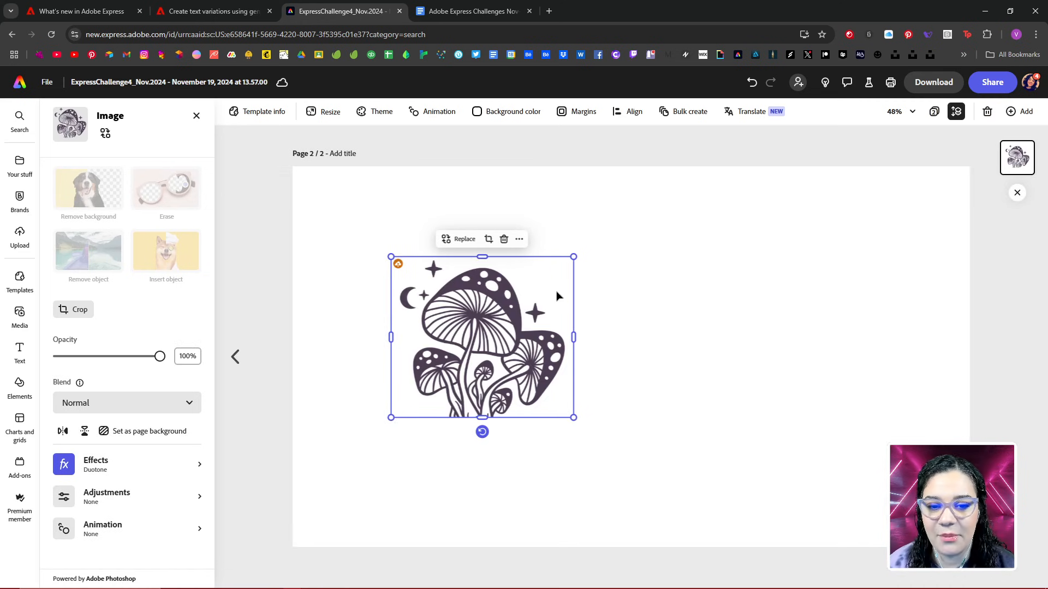
{"action": "key", "text": "ctrl+z"}
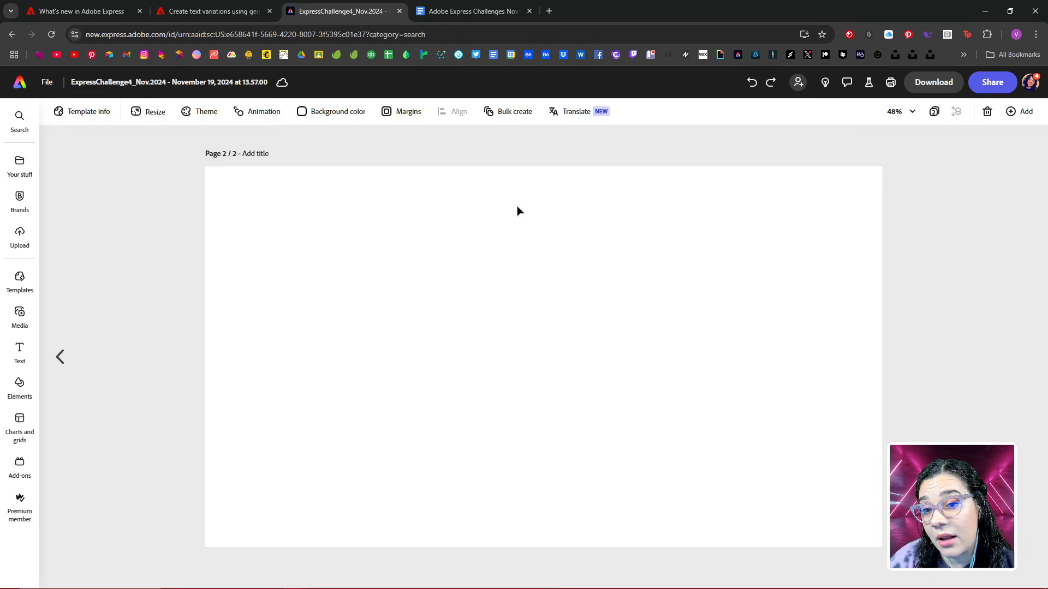
{"action": "key", "text": "ctrl+z"}
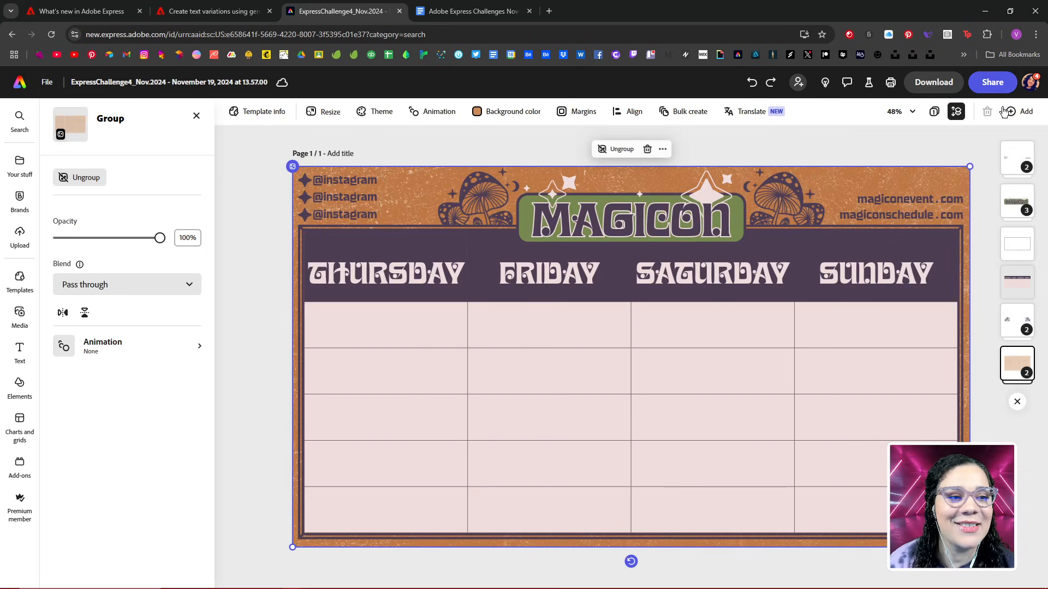
- Duplicate the Magicon schedule page and open the copy for editing
{"action": "left_click", "coordinate": [935, 113]}
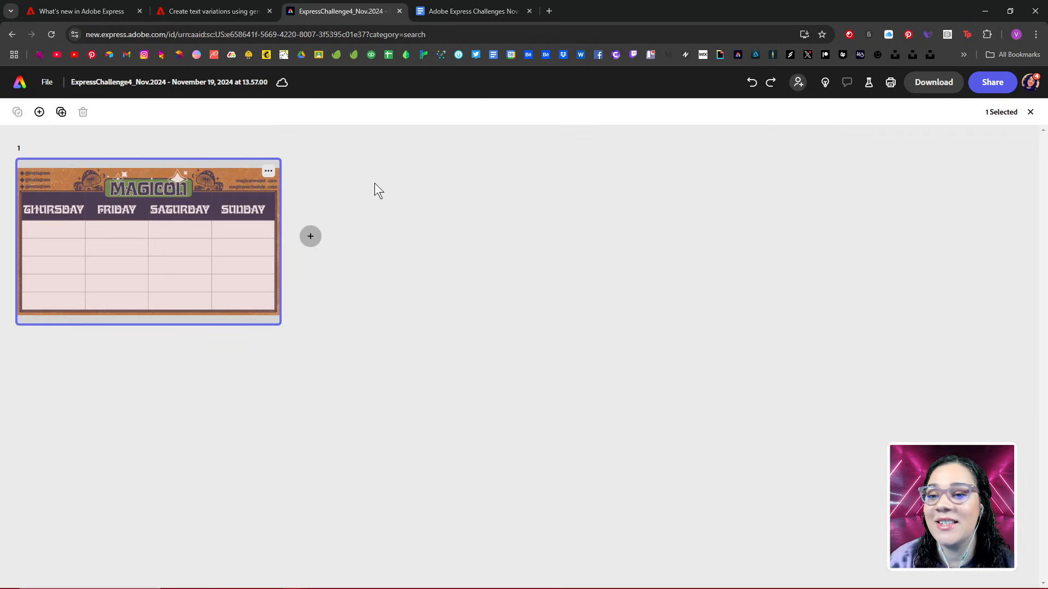
{"action": "left_click", "coordinate": [269, 174]}
{"action": "left_click", "coordinate": [268, 214]}
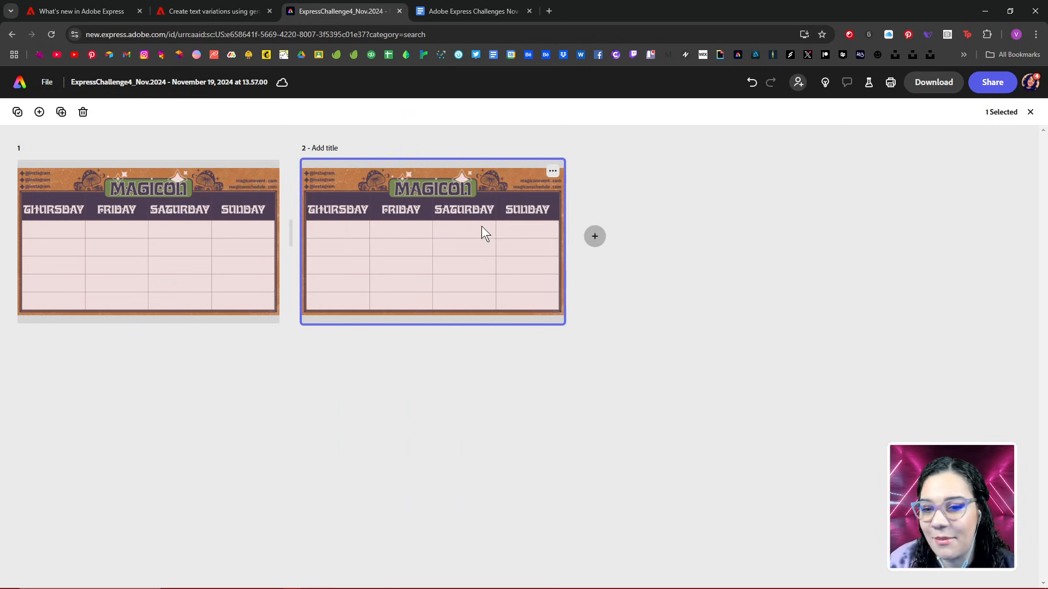
{"action": "double_click", "coordinate": [461, 227]}
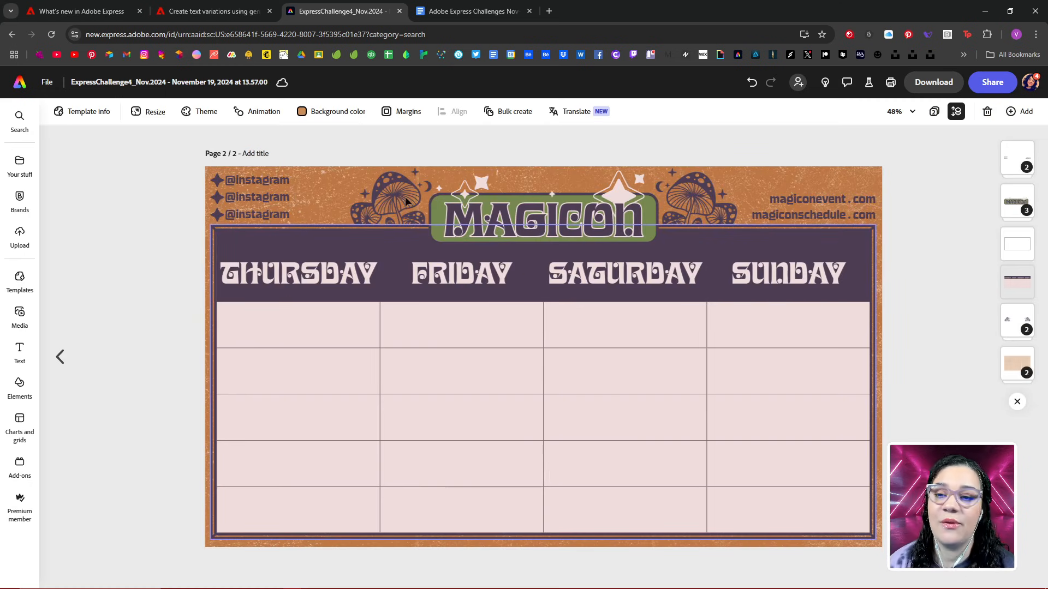
{"action": "left_click", "coordinate": [935, 112]}
{"action": "double_click", "coordinate": [474, 235]}
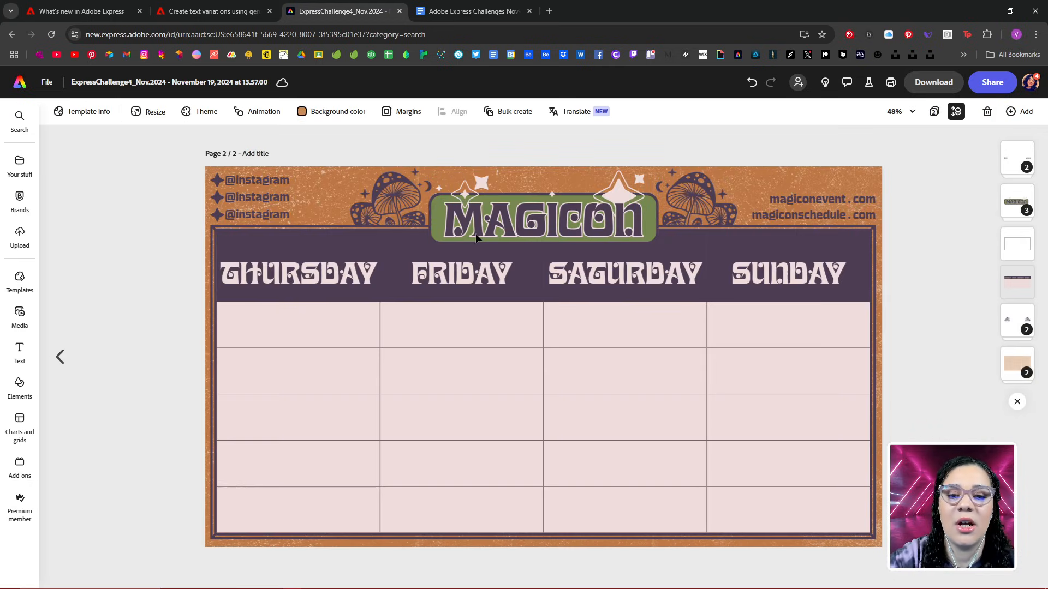
- Delete the weekday schedule table and the mushroom group from page 2
{"action": "left_click", "coordinate": [475, 235]}
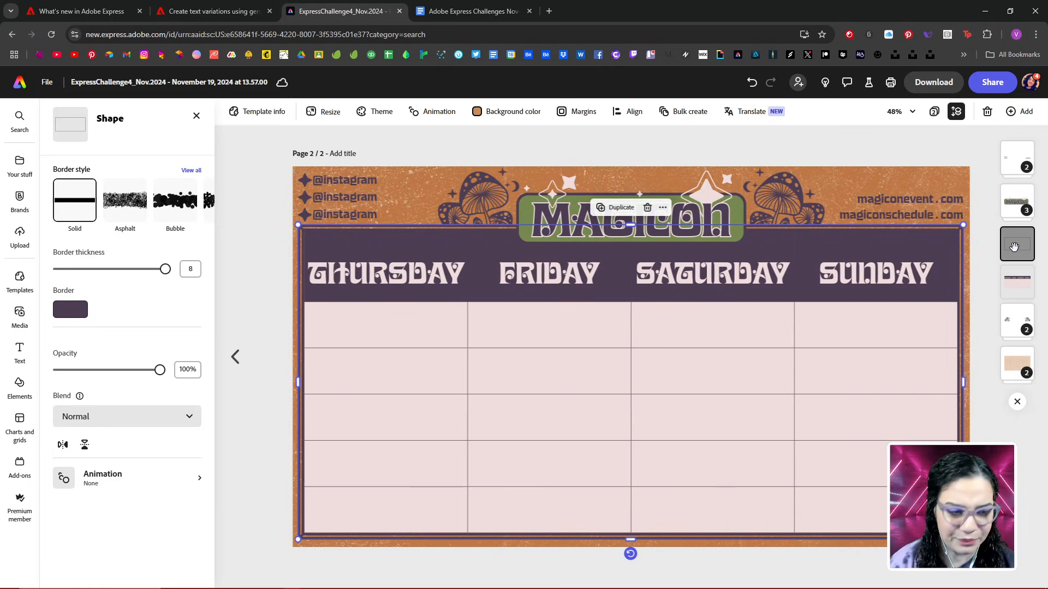
{"action": "left_click", "coordinate": [1016, 282]}
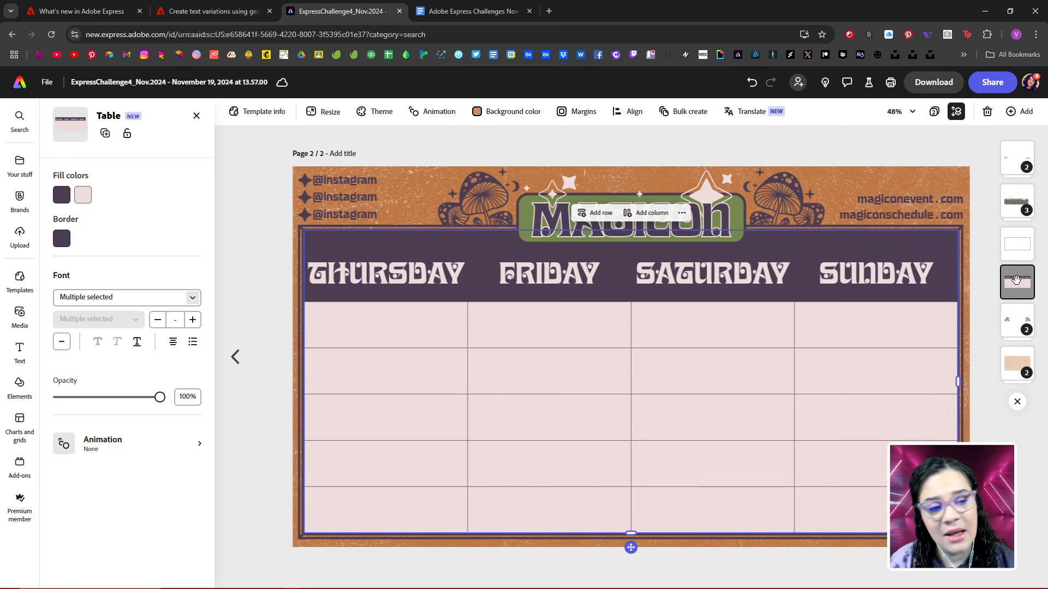
{"action": "key", "text": "Delete"}
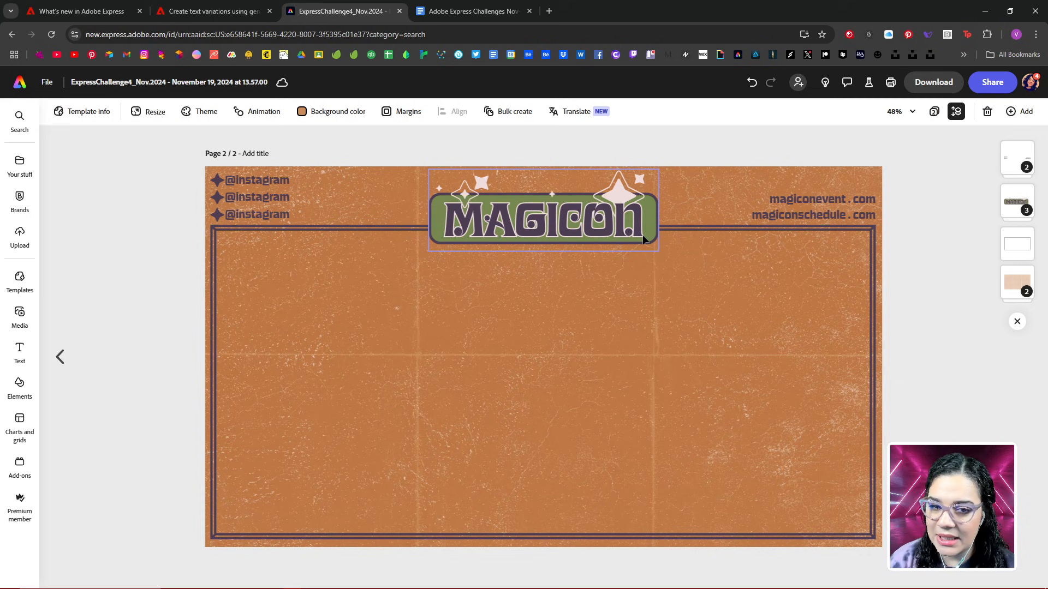
- Compare both pages in the overview, reopen page 2 and delete its rectangular border frame
{"action": "left_click", "coordinate": [934, 112]}
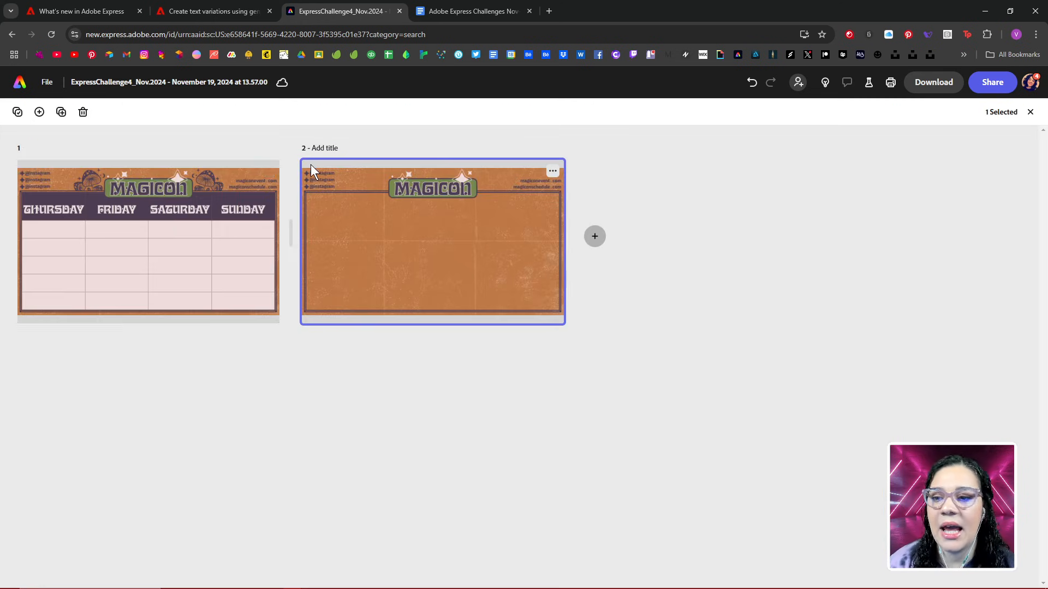
{"action": "double_click", "coordinate": [467, 251]}
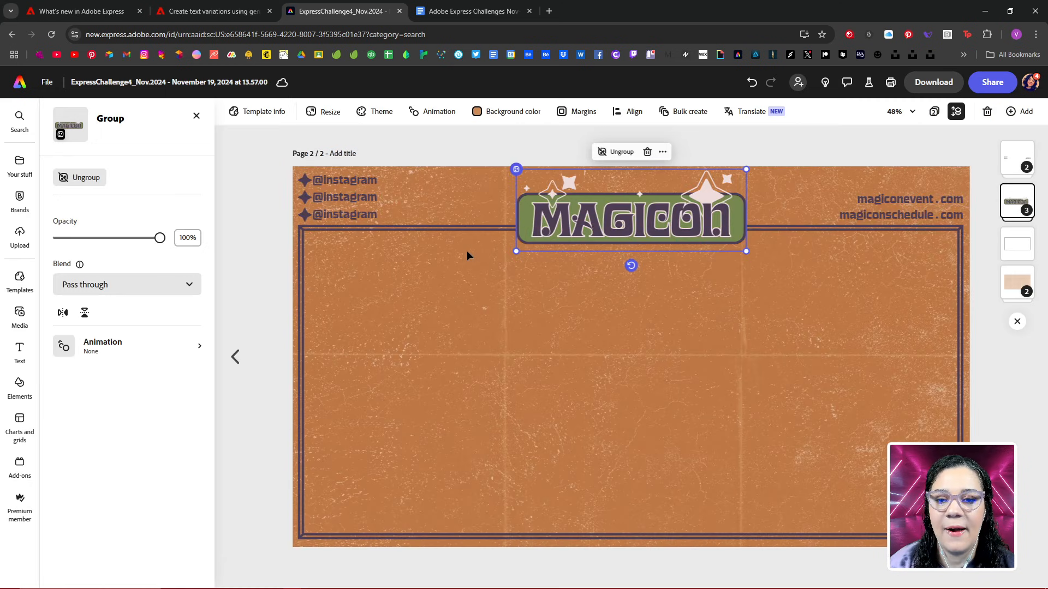
{"action": "left_click", "coordinate": [765, 301]}
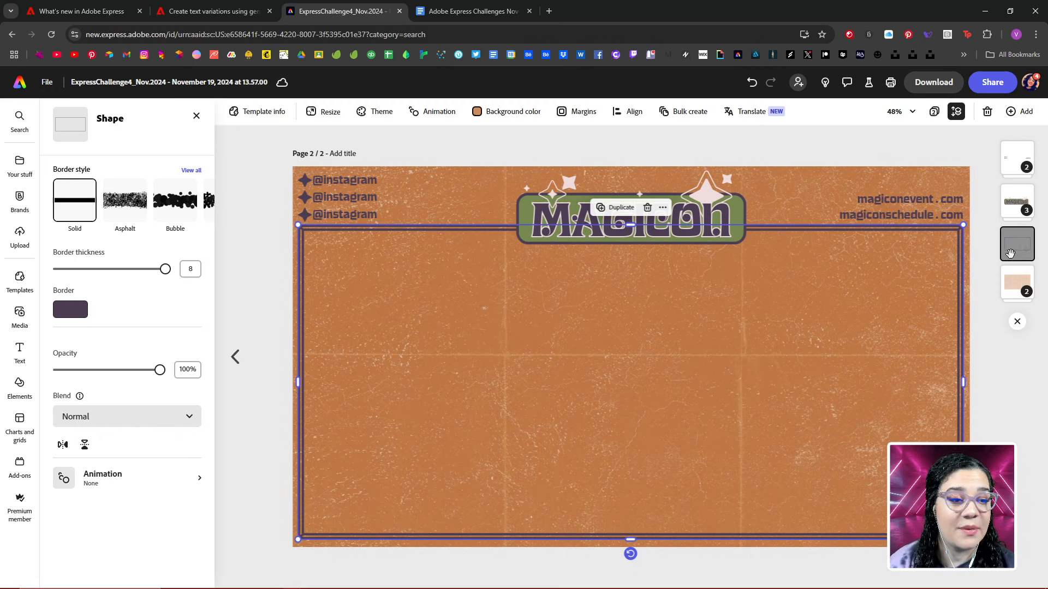
{"action": "key", "text": "Delete"}
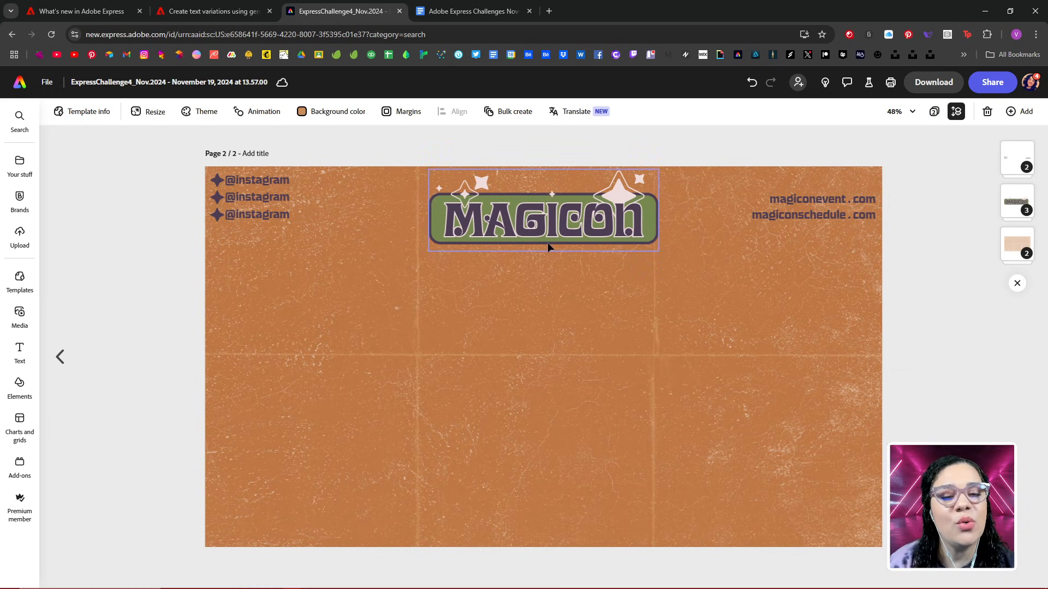
- Insert the ring-shaped progress chart from the charts collection onto page 2
{"action": "left_click", "coordinate": [20, 419]}
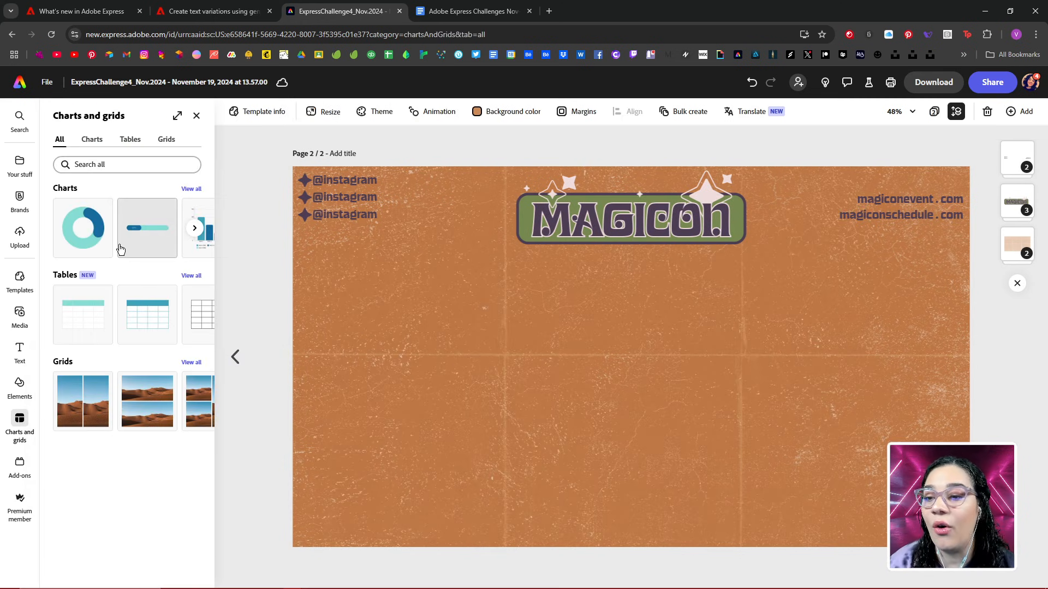
{"action": "left_click", "coordinate": [90, 242]}
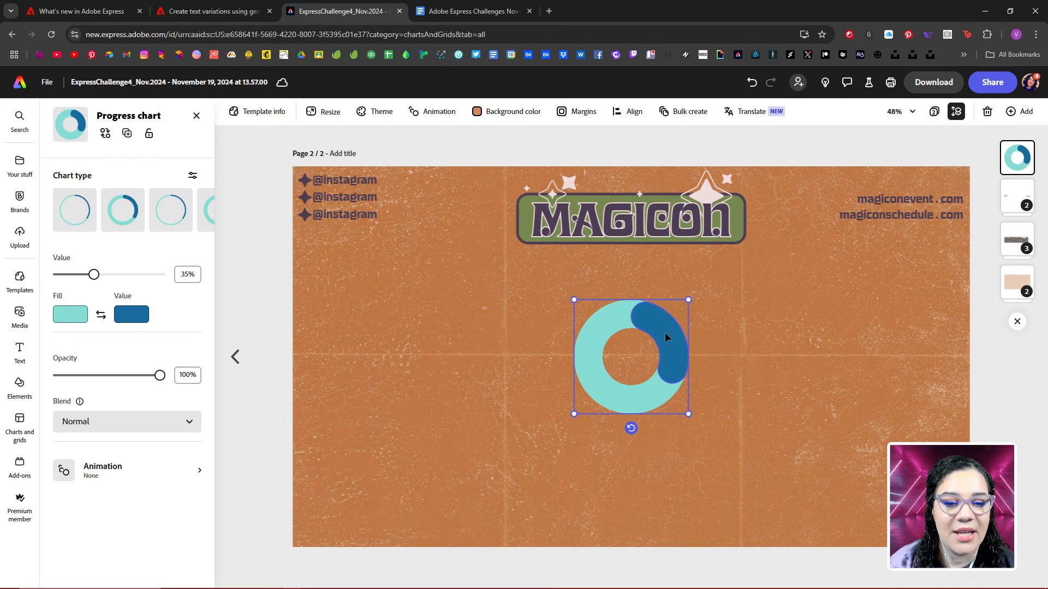
- Set the ring progress chart's value to 63%, then enlarge it and place it on the right side of page 2
{"action": "left_click_drag", "start_coordinate": [94, 277], "coordinate": [119, 279]}
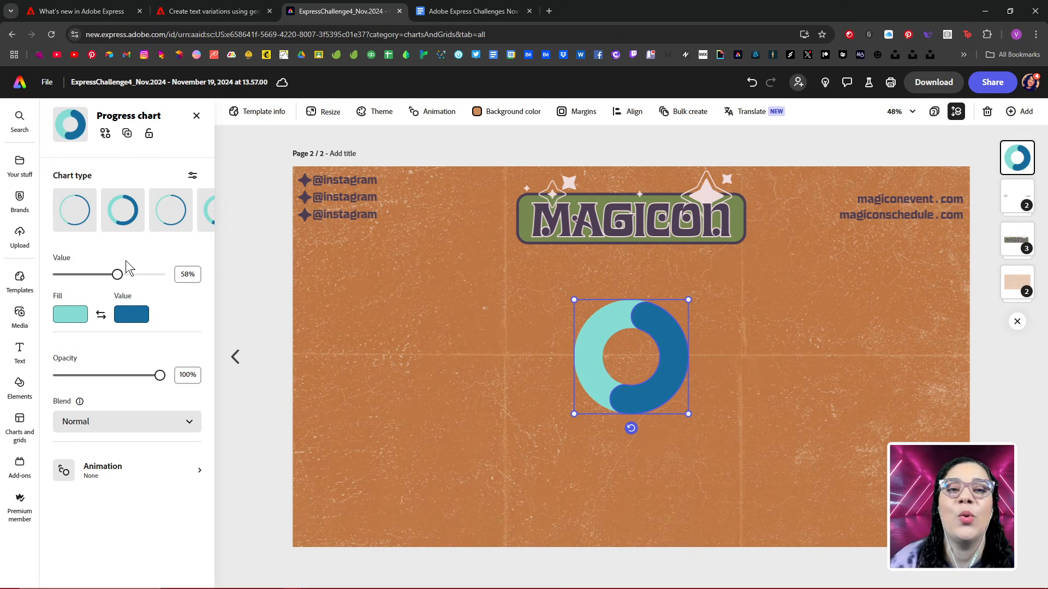
{"action": "mouse_move", "coordinate": [119, 279]}
{"action": "left_mouse_down"}
{"action": "mouse_move", "coordinate": [104, 277]}
{"action": "mouse_move", "coordinate": [122, 275]}
{"action": "left_mouse_up"}
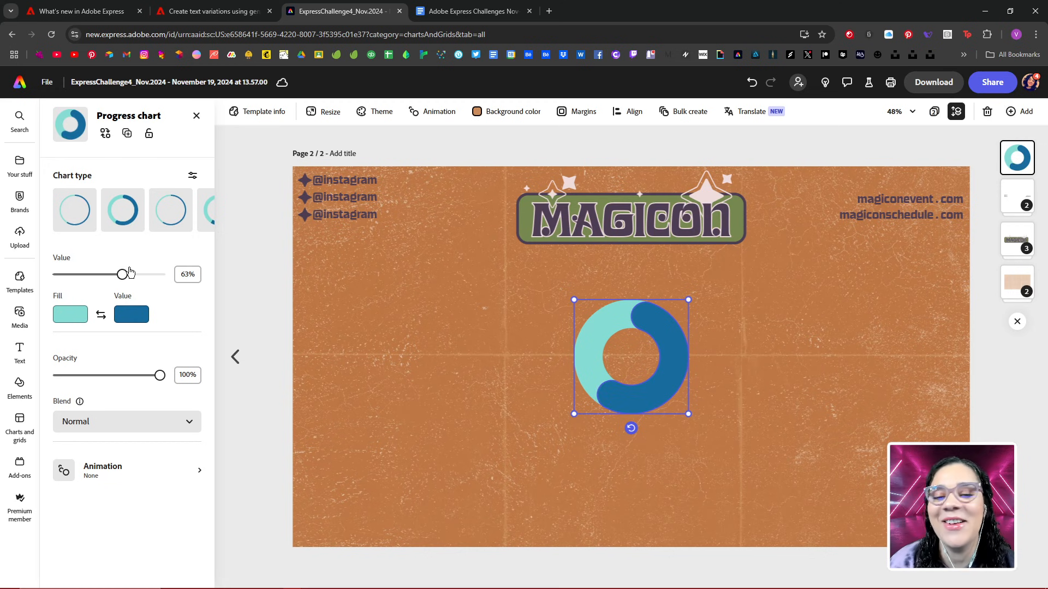
{"action": "left_click_drag", "start_coordinate": [669, 372], "coordinate": [901, 336]}
{"action": "left_click_drag", "start_coordinate": [805, 377], "coordinate": [780, 402]}
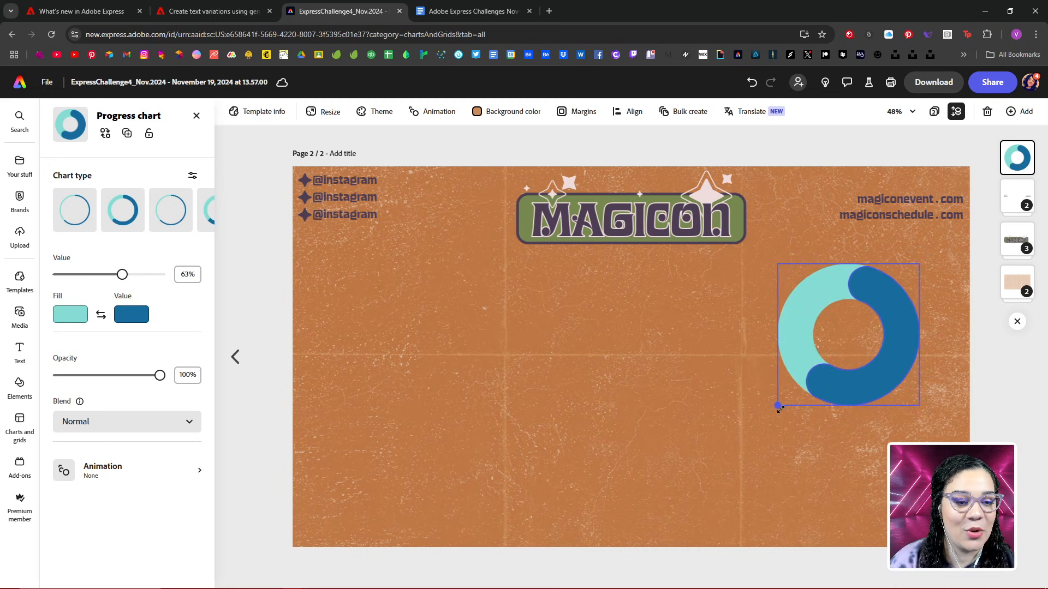
{"action": "left_click_drag", "start_coordinate": [852, 383], "coordinate": [873, 387]}
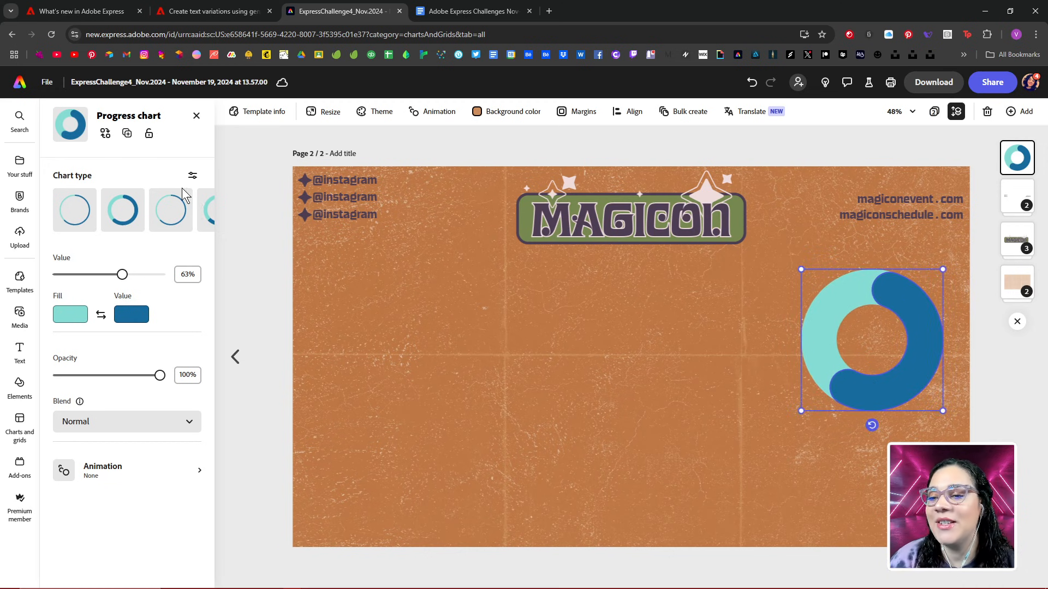
- Try the donut style with a percentage label at 62%, then change the chart to the thick needle gauge at 59%
{"action": "left_click", "coordinate": [170, 219]}
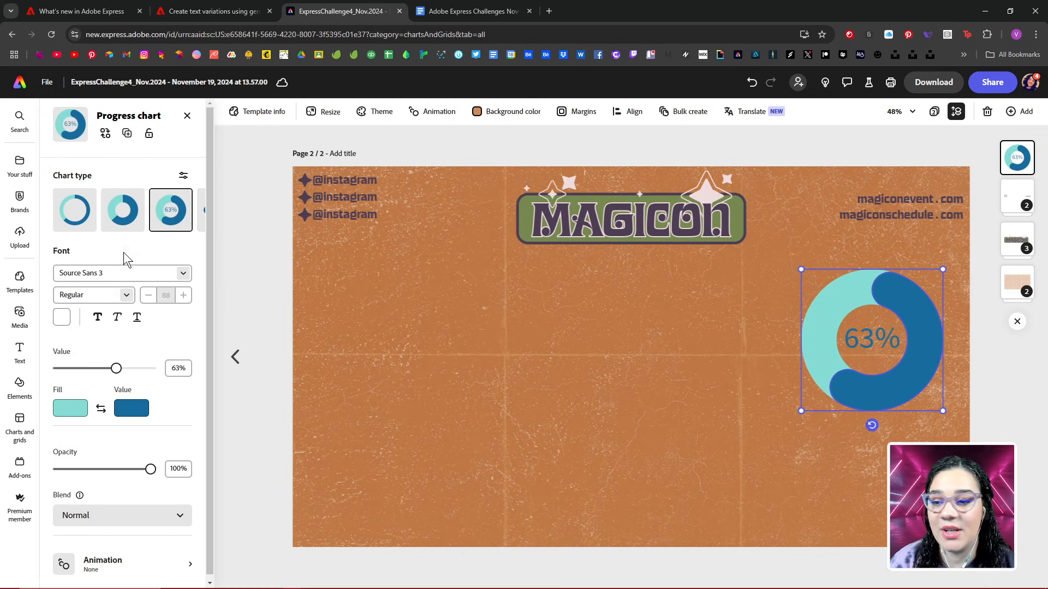
{"action": "mouse_move", "coordinate": [118, 371]}
{"action": "left_mouse_down"}
{"action": "mouse_move", "coordinate": [135, 369]}
{"action": "mouse_move", "coordinate": [103, 373]}
{"action": "mouse_move", "coordinate": [129, 373]}
{"action": "mouse_move", "coordinate": [116, 373]}
{"action": "left_mouse_up"}
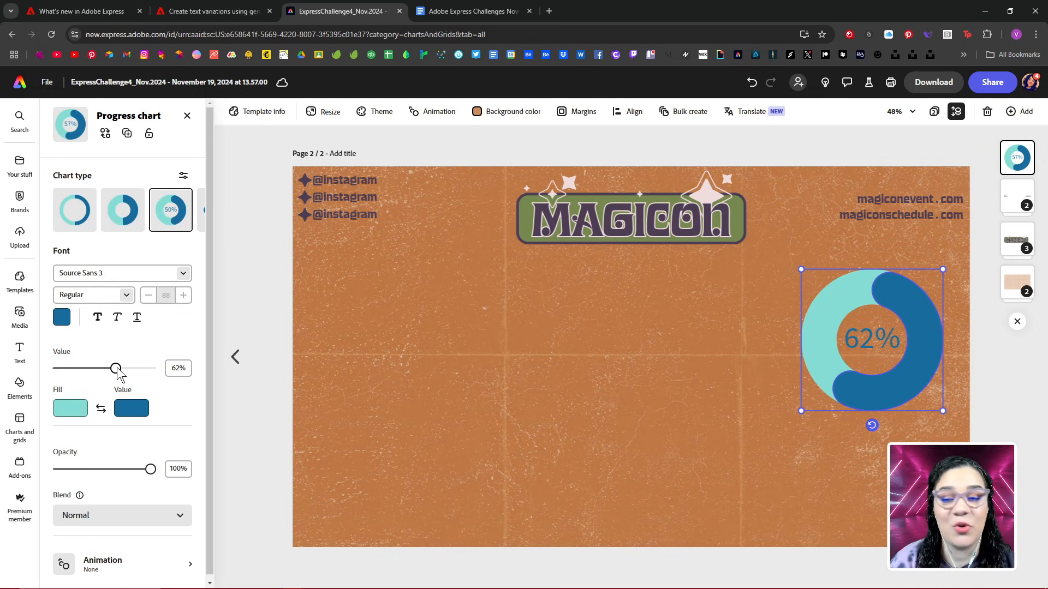
{"action": "left_click", "coordinate": [186, 212]}
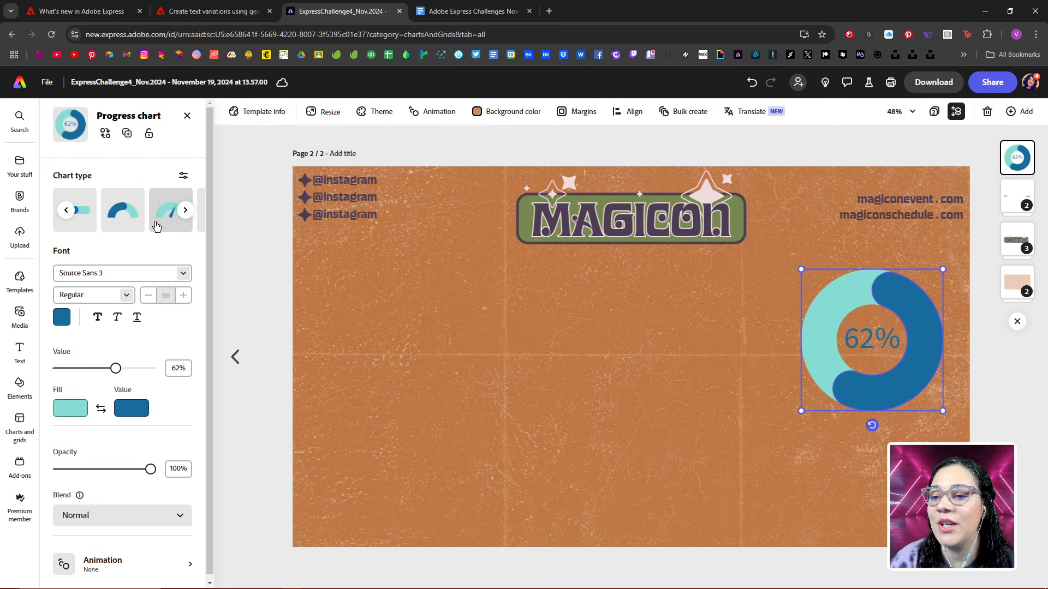
{"action": "left_click", "coordinate": [167, 217]}
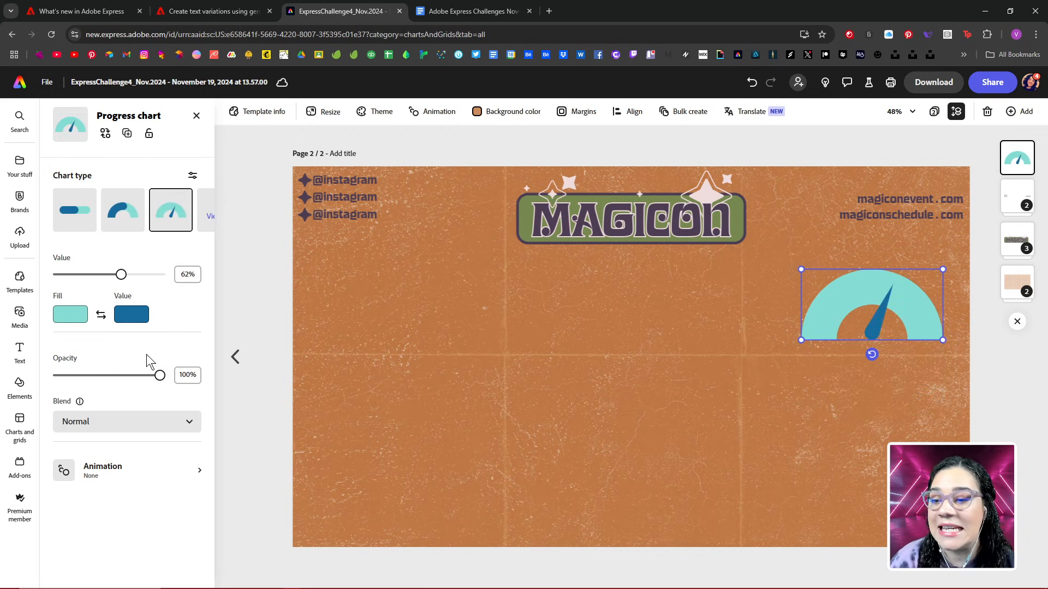
{"action": "mouse_move", "coordinate": [122, 274]}
{"action": "left_mouse_down"}
{"action": "mouse_move", "coordinate": [78, 275]}
{"action": "mouse_move", "coordinate": [143, 274]}
{"action": "mouse_move", "coordinate": [118, 275]}
{"action": "left_mouse_up"}
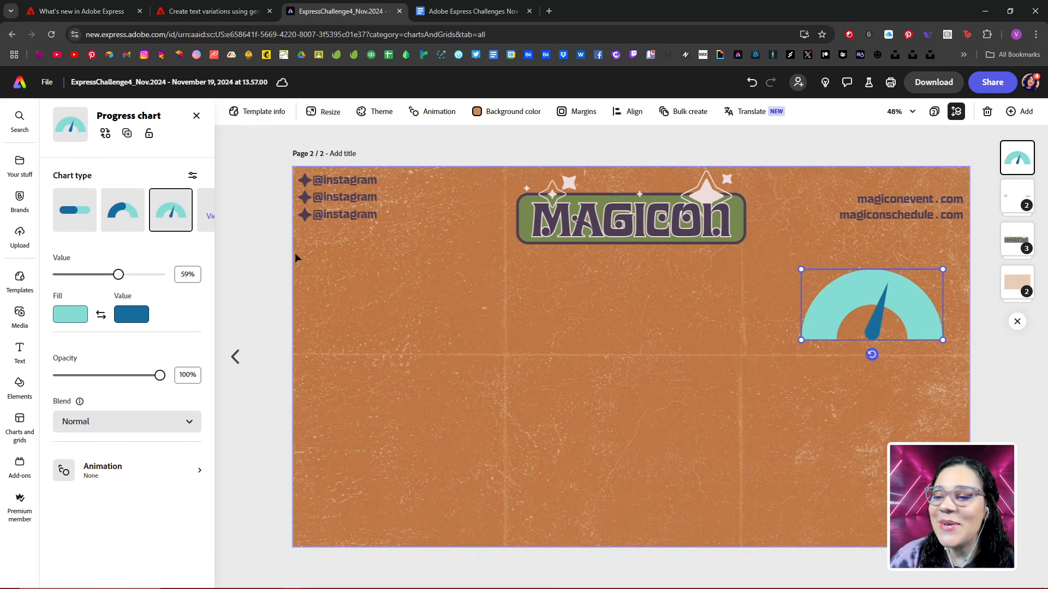
- Recolor the gauge with the Express Challenges 2024 palette, using dark purple for the fill and pale pink for the value
{"action": "left_click", "coordinate": [74, 319]}
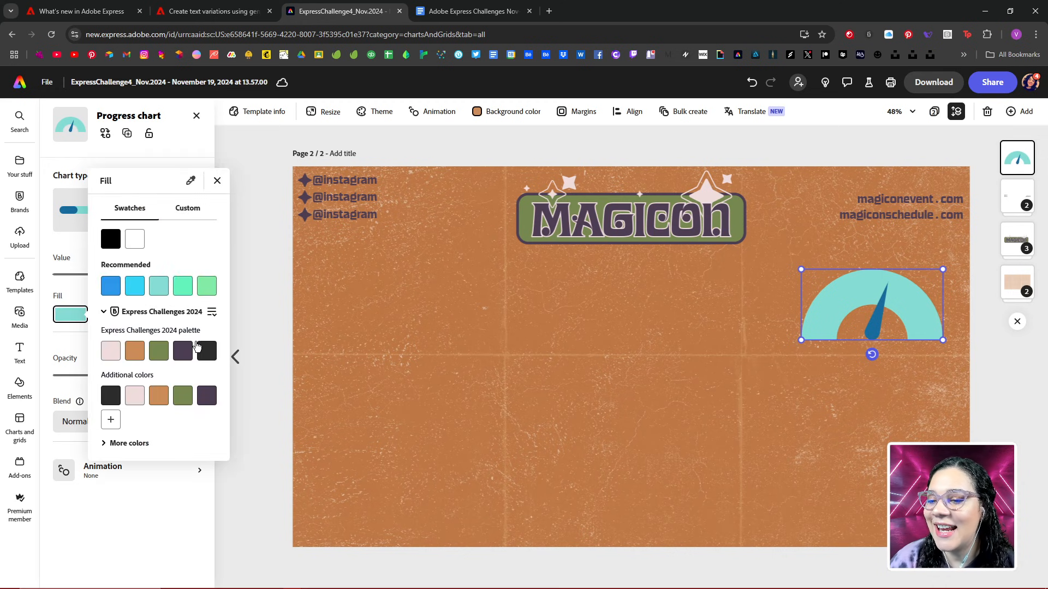
{"action": "left_click", "coordinate": [183, 352]}
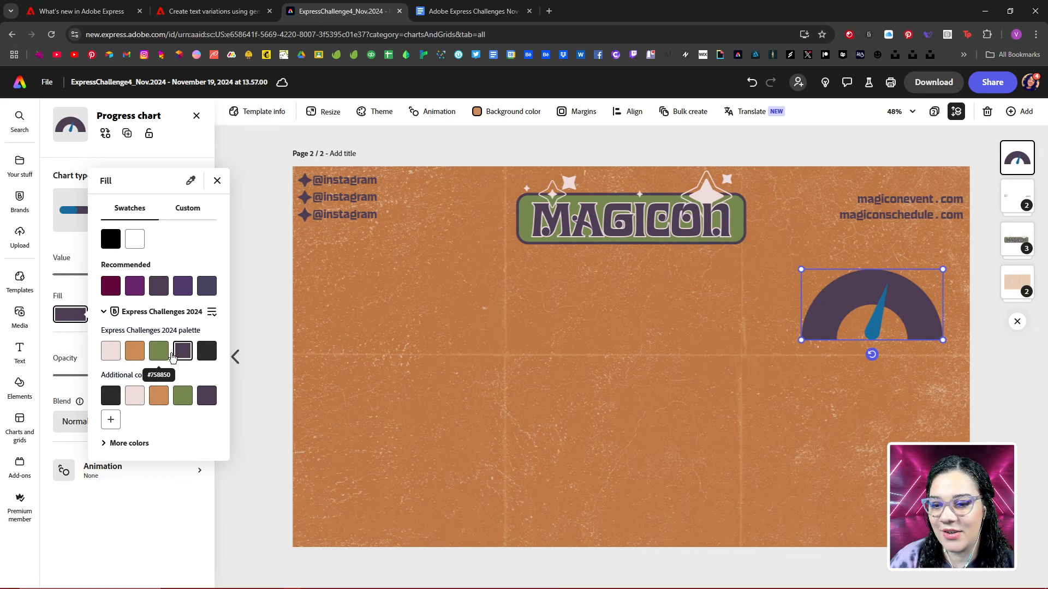
{"action": "left_click", "coordinate": [70, 292]}
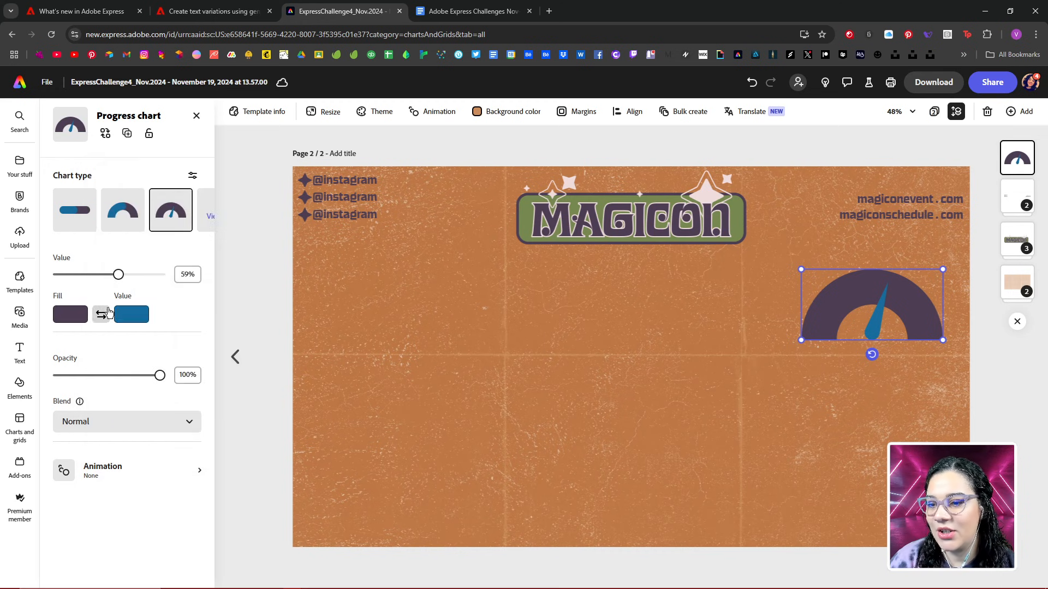
{"action": "left_click", "coordinate": [130, 315]}
{"action": "left_click", "coordinate": [173, 352]}
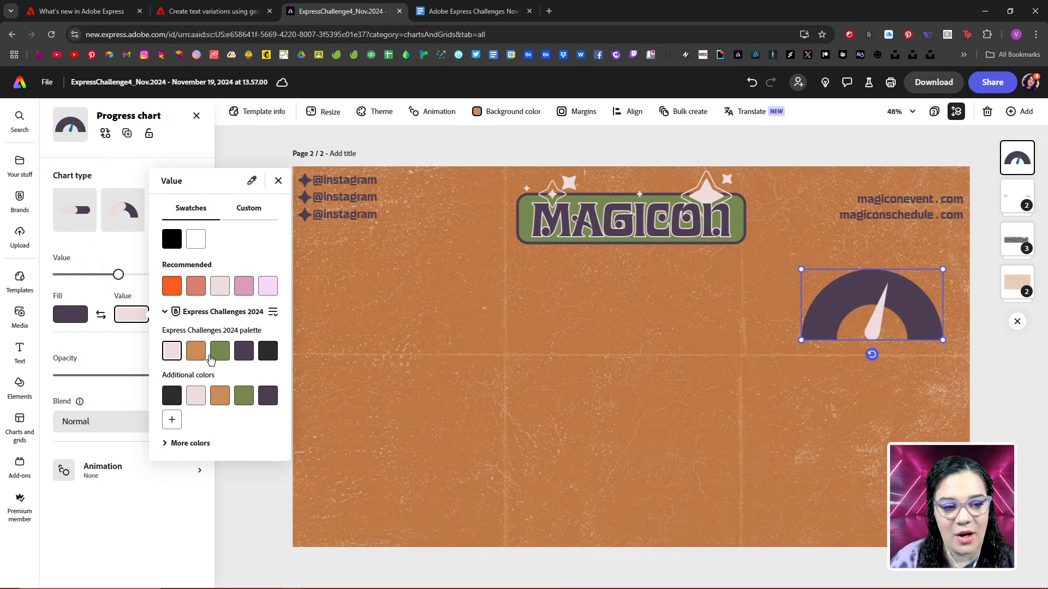
{"action": "left_click", "coordinate": [641, 329]}
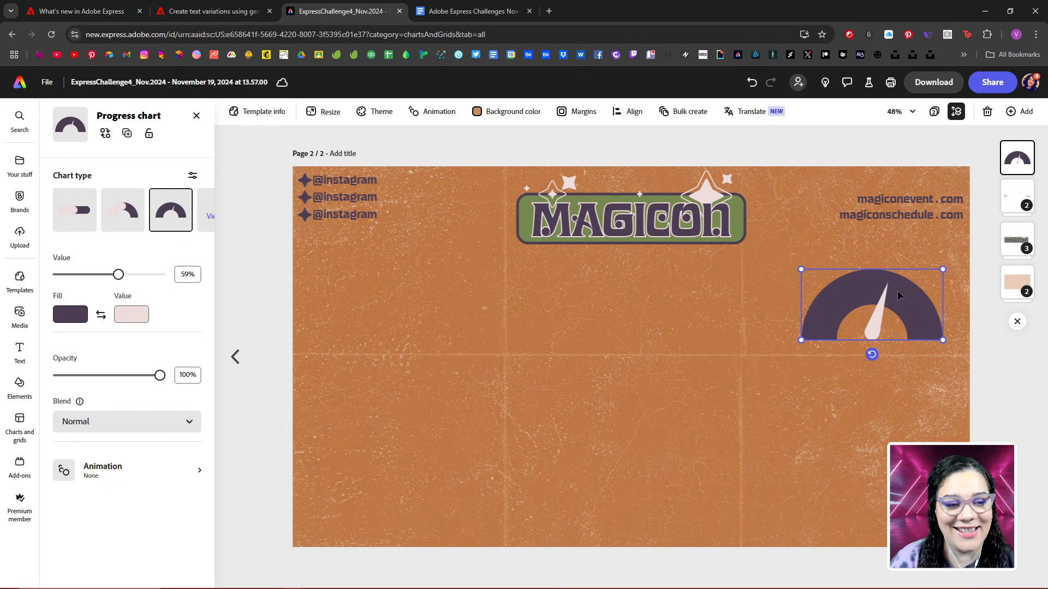
- Browse all available gauge chart styles and move the gauge to the left side of the page below the Instagram handles
{"action": "mouse_move", "coordinate": [202, 214]}
{"action": "left_click", "coordinate": [195, 214]}
{"action": "left_click", "coordinate": [188, 217]}
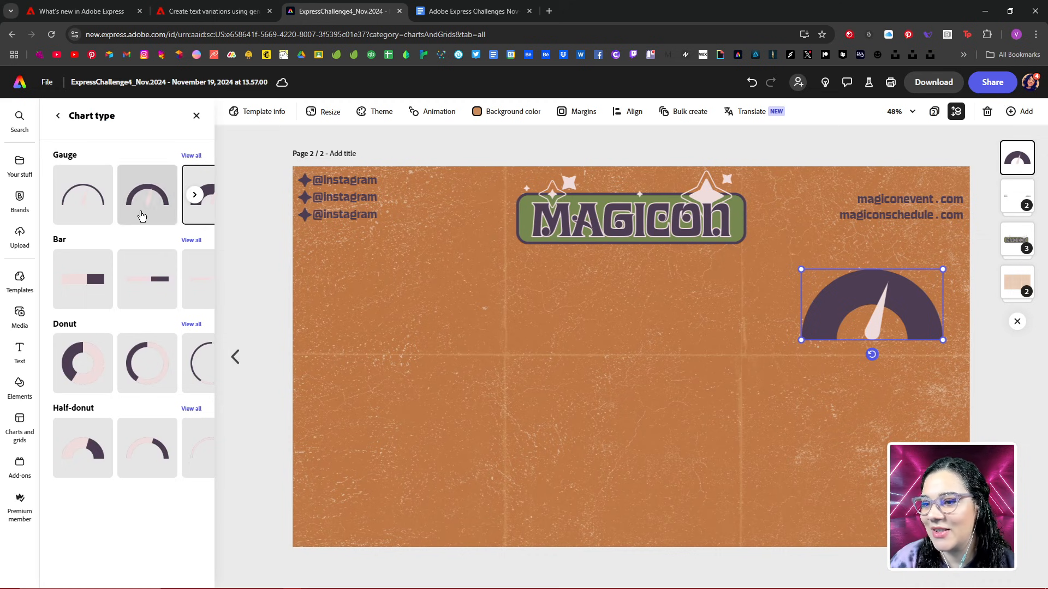
{"action": "left_click", "coordinate": [199, 195]}
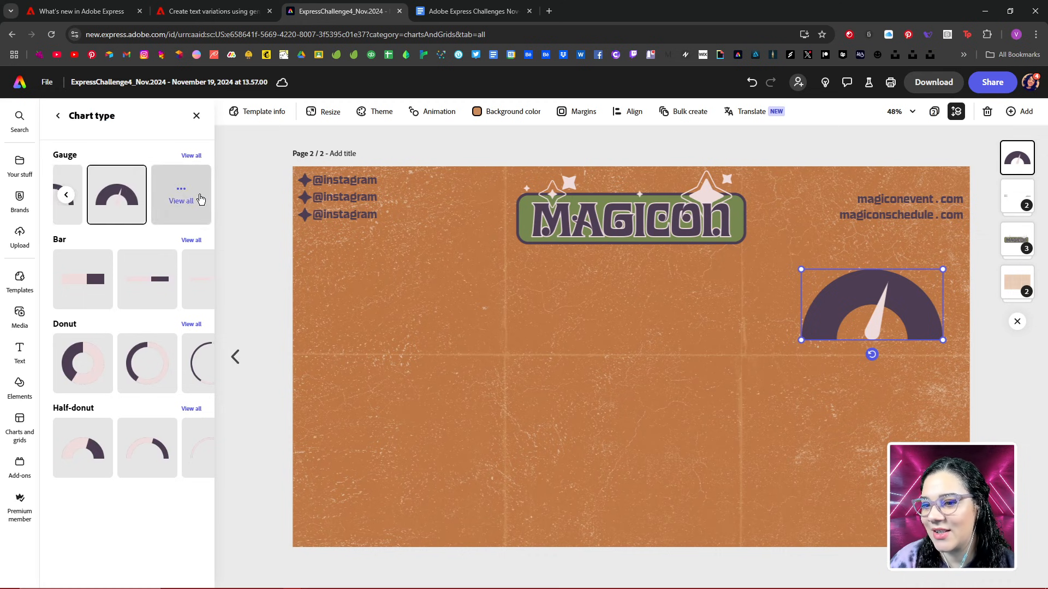
{"action": "left_click", "coordinate": [201, 199]}
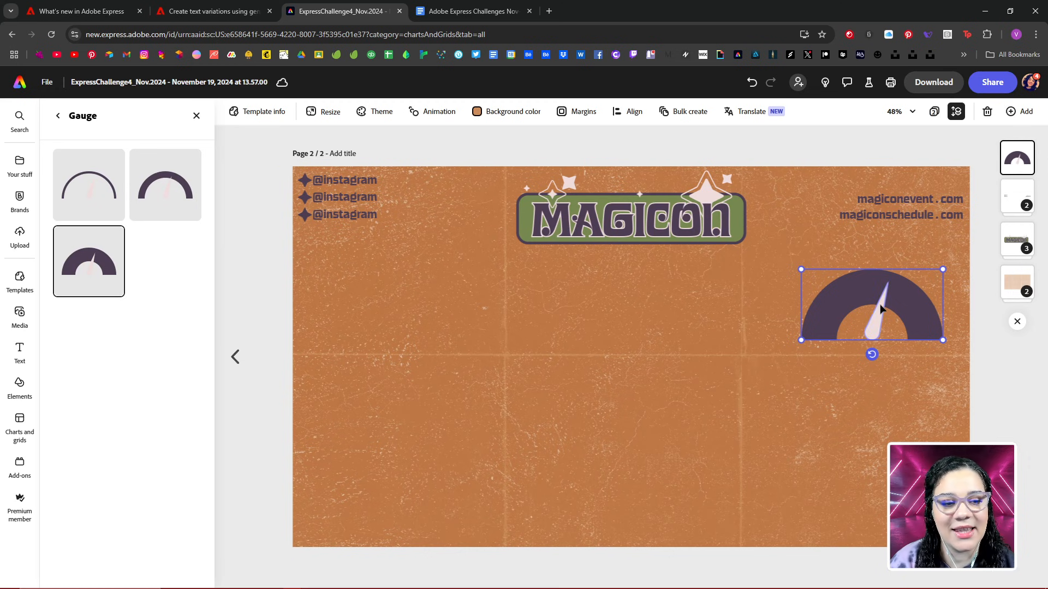
{"action": "left_click_drag", "start_coordinate": [880, 309], "coordinate": [401, 310]}
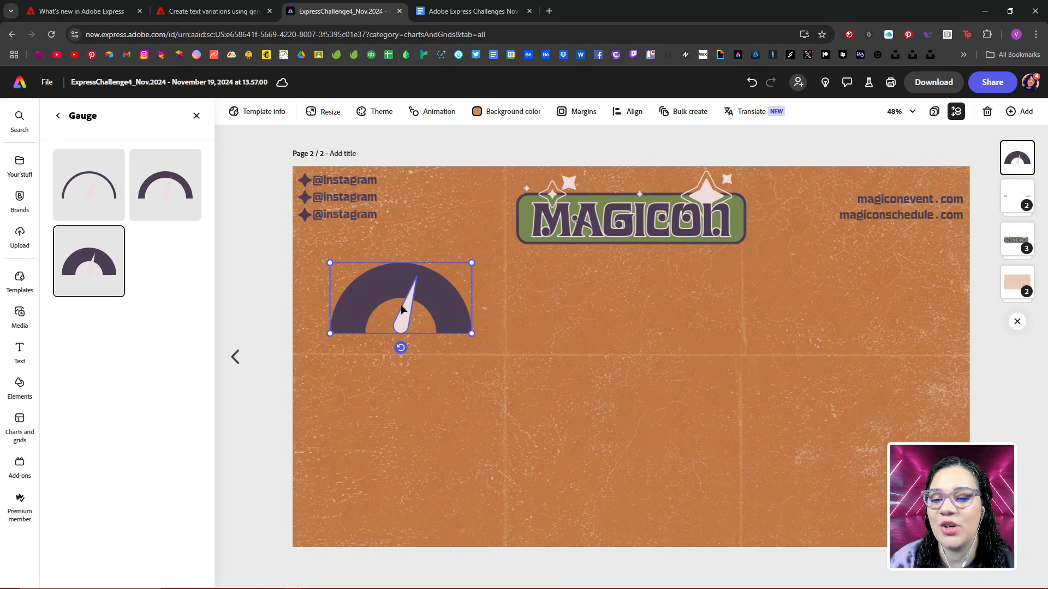
- Add a text box reading "COOLNESS METER" in the Casserole Lombardic brand header font
{"action": "left_click", "coordinate": [20, 349]}
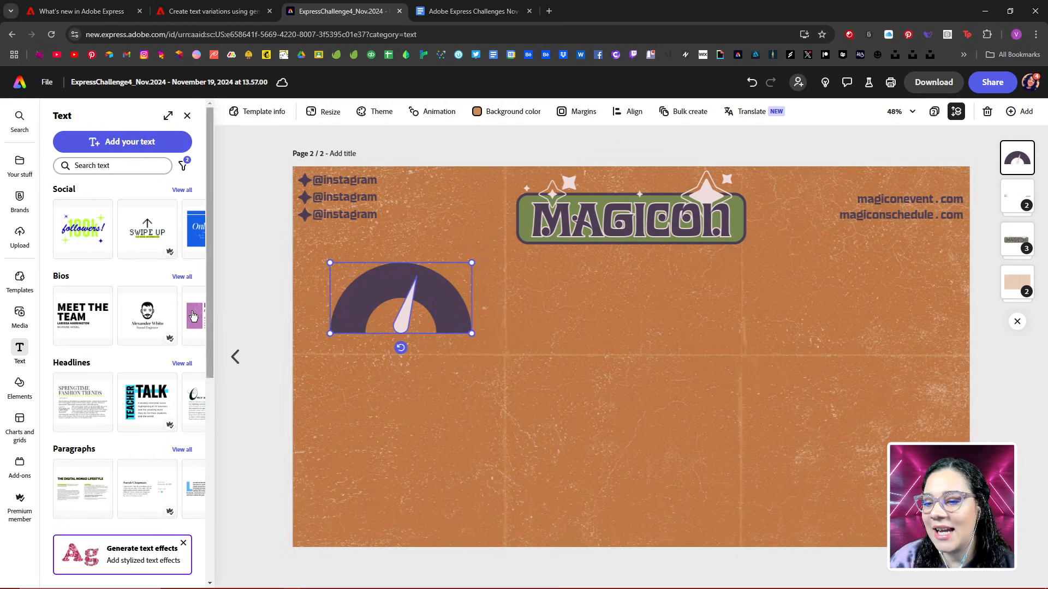
{"action": "left_click", "coordinate": [122, 141]}
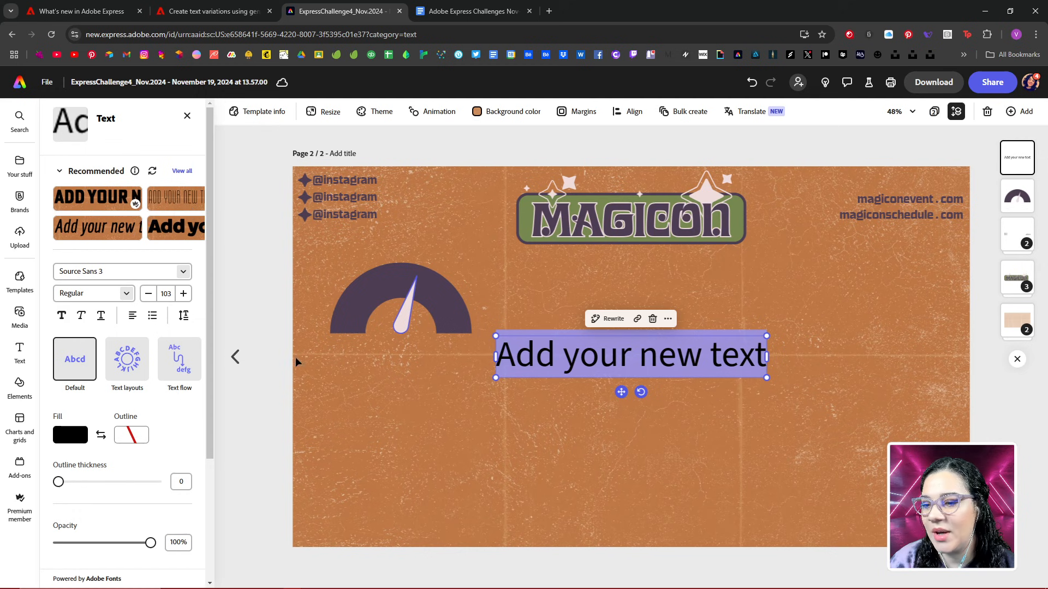
{"action": "left_click", "coordinate": [183, 272]}
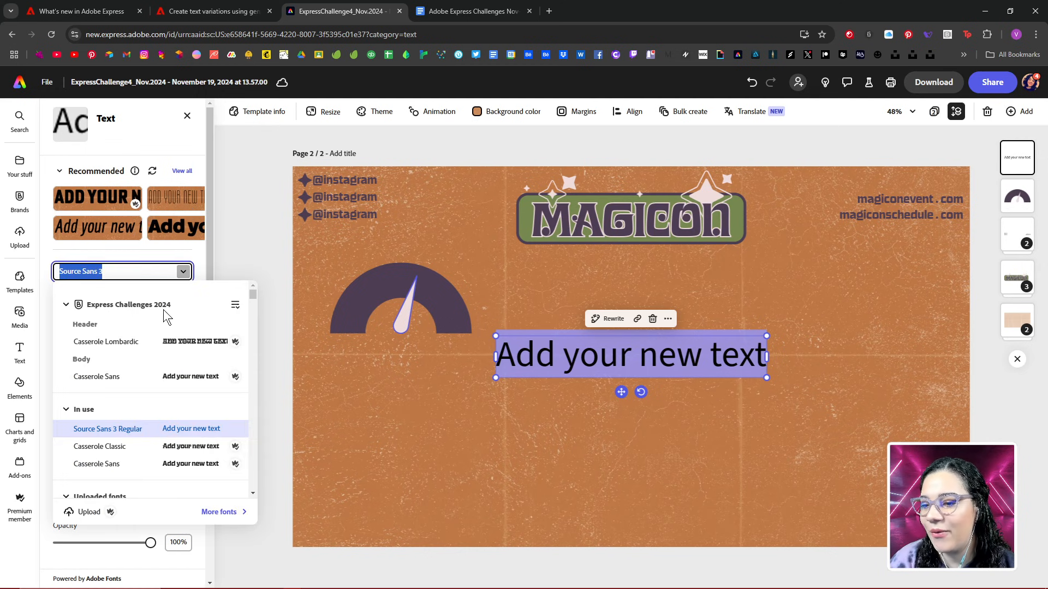
{"action": "left_click", "coordinate": [115, 344]}
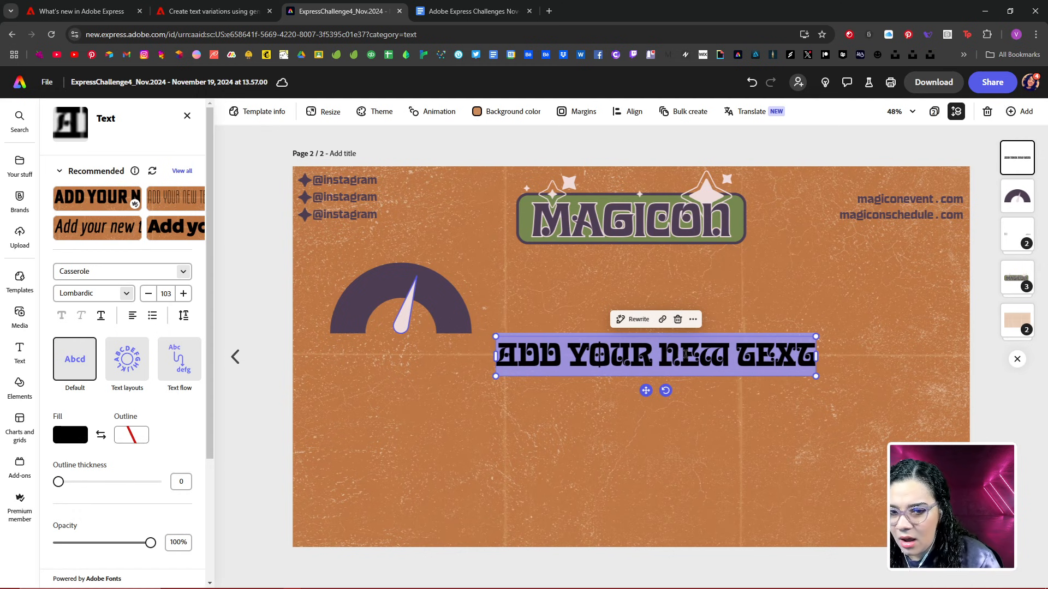
{"action": "type", "text": "COOLNE"}
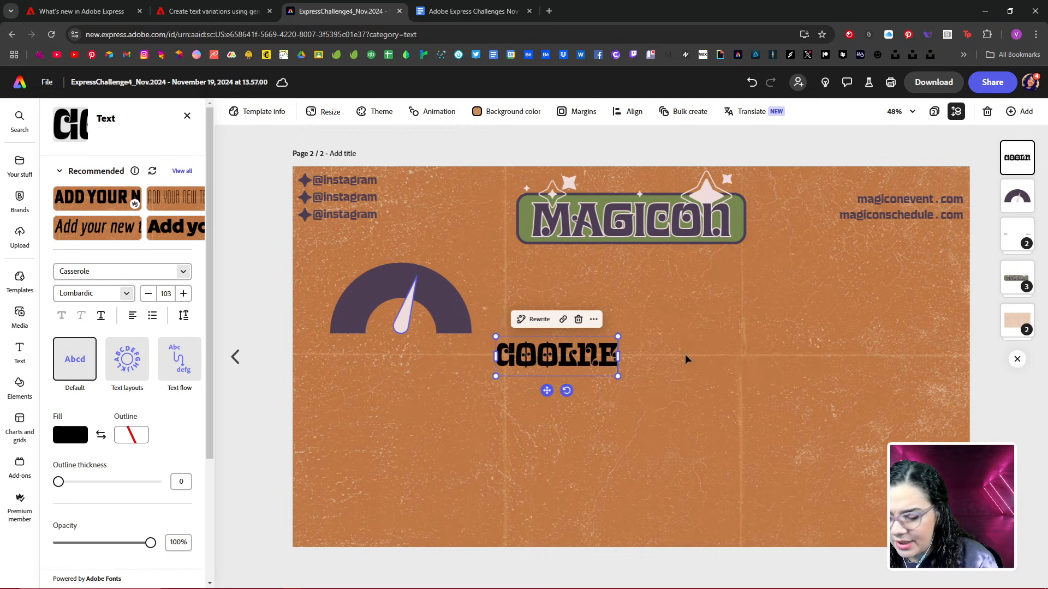
{"action": "type", "text": "SS METER"}
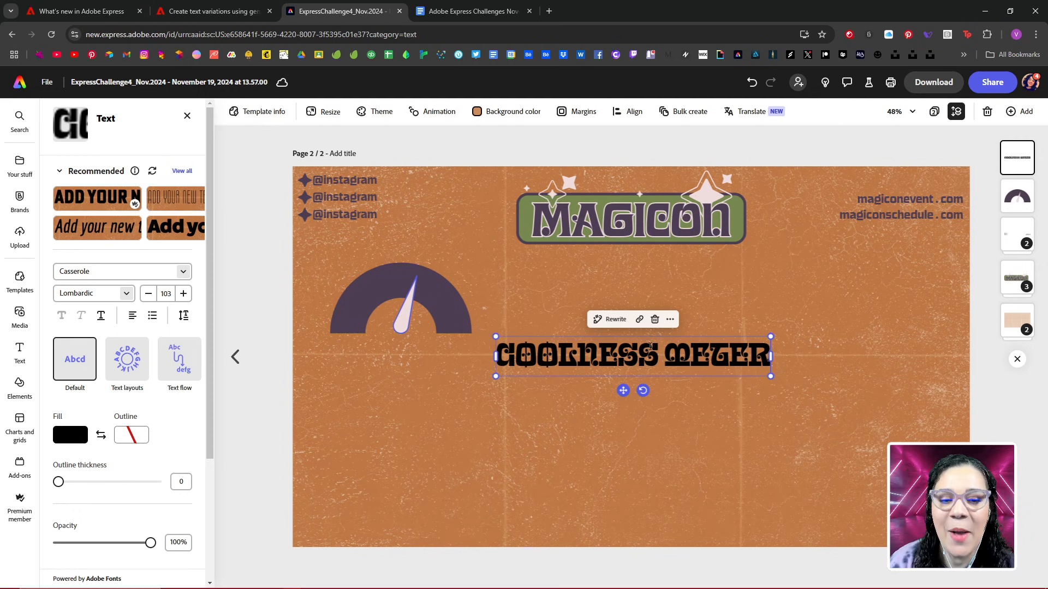
- Try the Classic style on the COOLNESS METER text, then set its Casserole font style to Flare
{"action": "triple_click", "coordinate": [650, 346]}
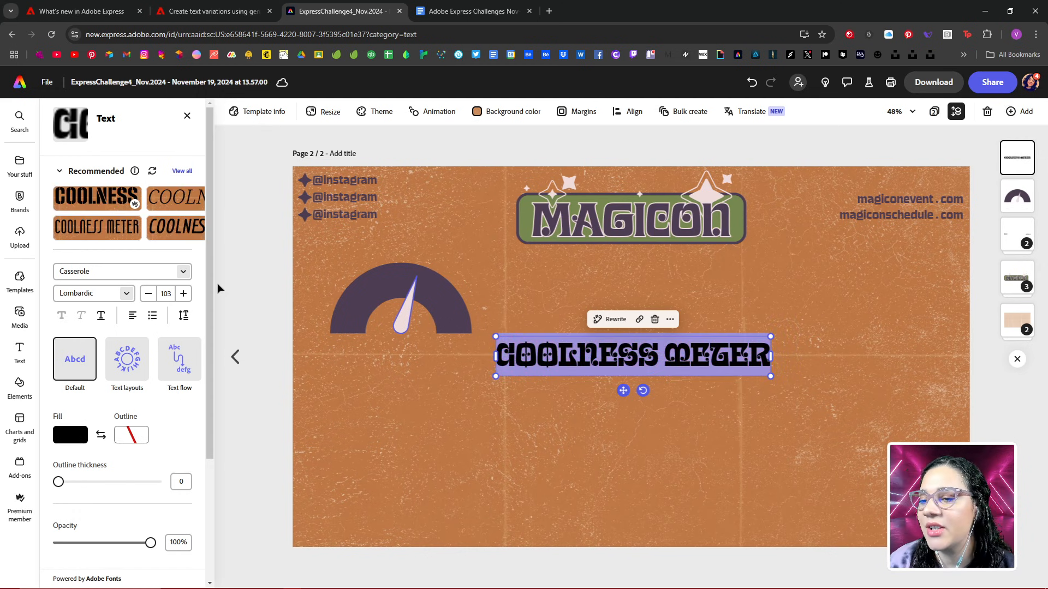
{"action": "left_click", "coordinate": [126, 294]}
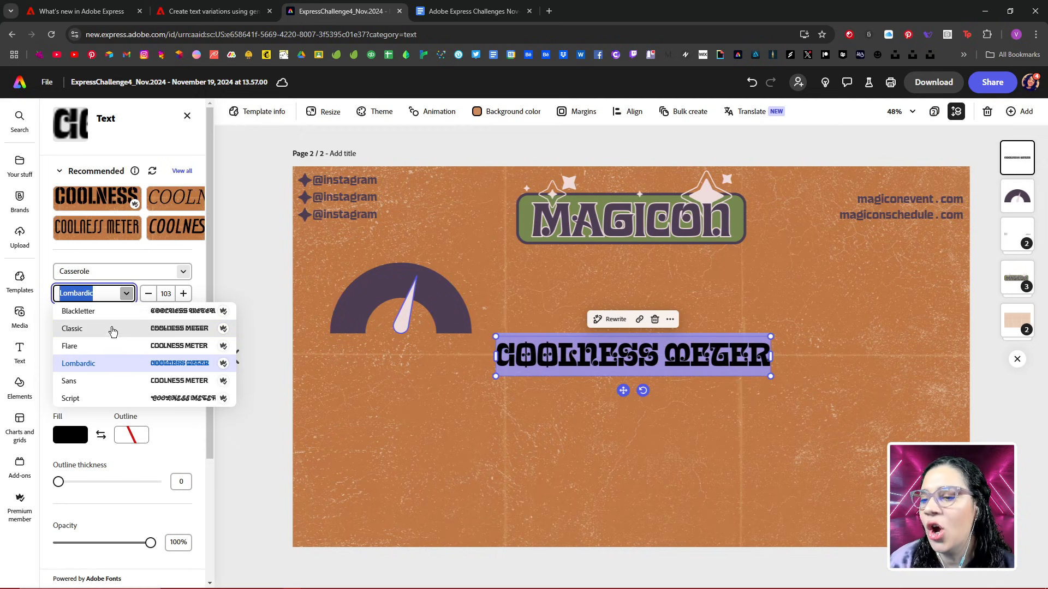
{"action": "left_click", "coordinate": [112, 330]}
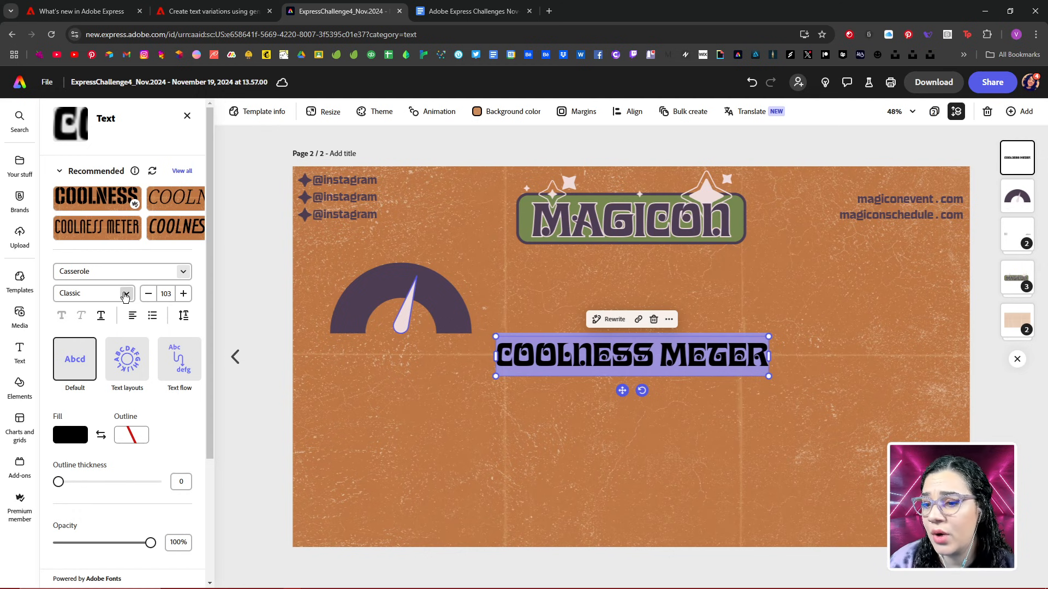
{"action": "left_click", "coordinate": [126, 295]}
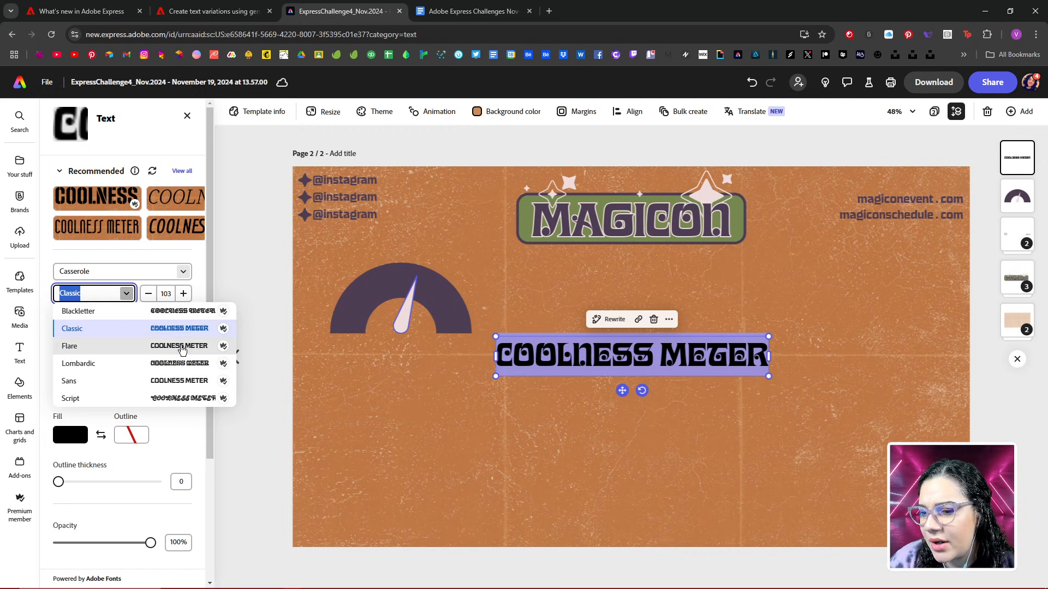
{"action": "left_click", "coordinate": [182, 349]}
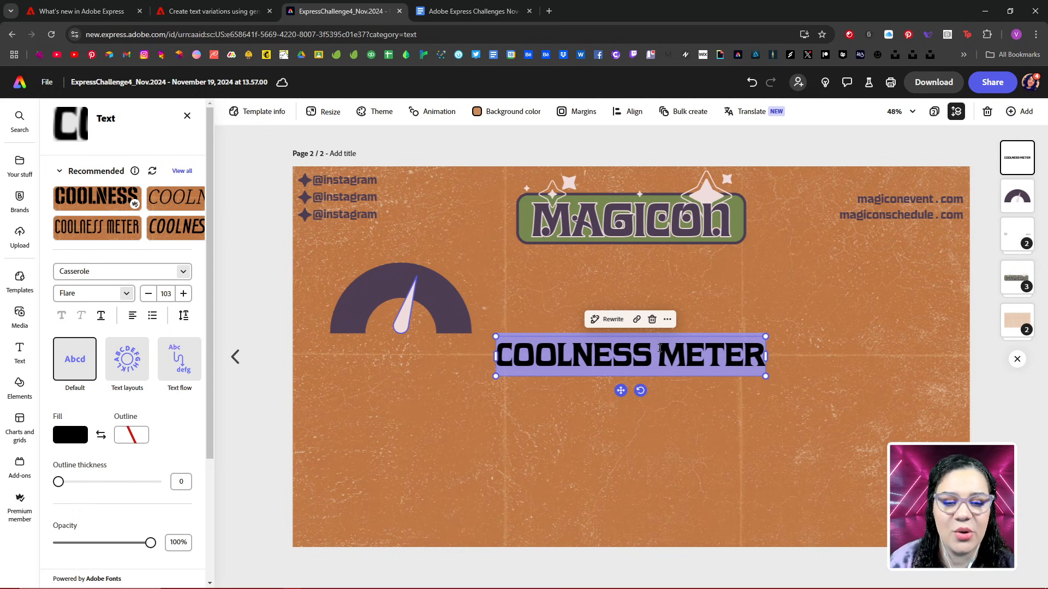
- Break the text into two lines with COOLNESS above METER, and check its spacing and alignment options
{"action": "left_click", "coordinate": [660, 348]}
{"action": "key", "text": "BackSpace"}
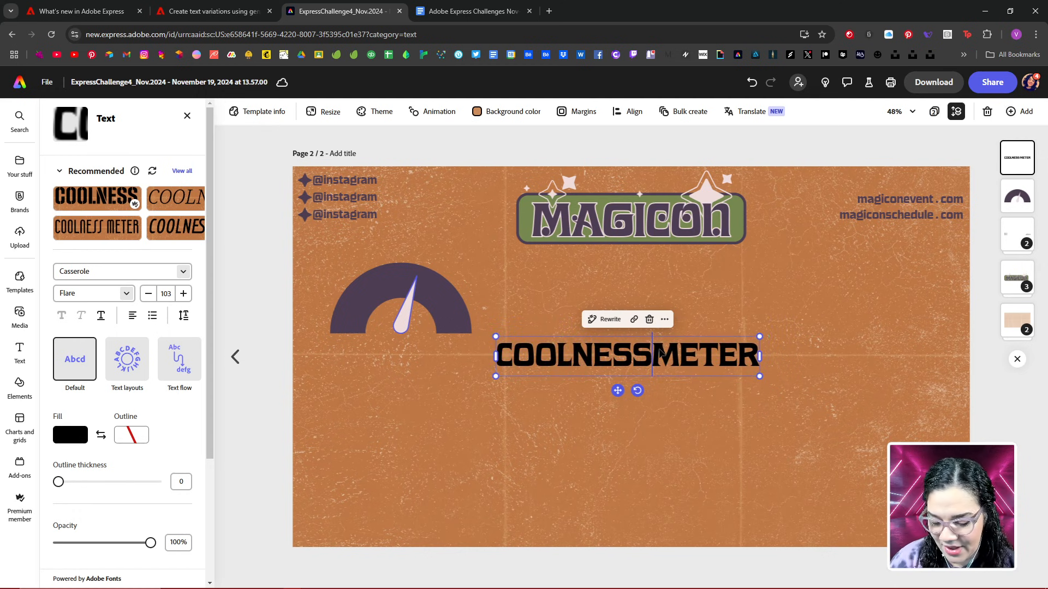
{"action": "key", "text": "Return"}
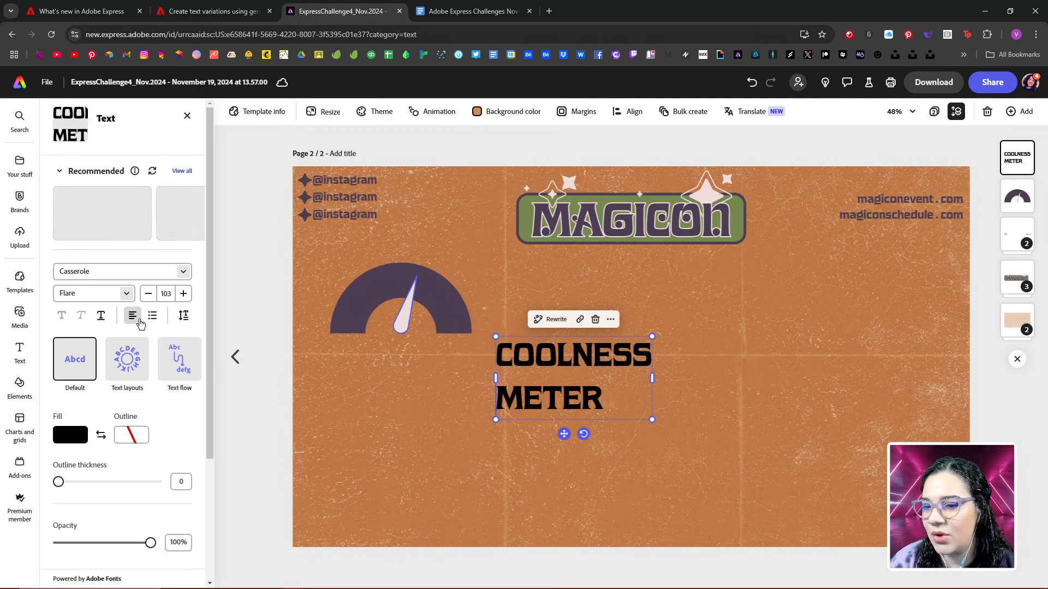
{"action": "left_click", "coordinate": [185, 320]}
{"action": "left_click", "coordinate": [134, 320]}
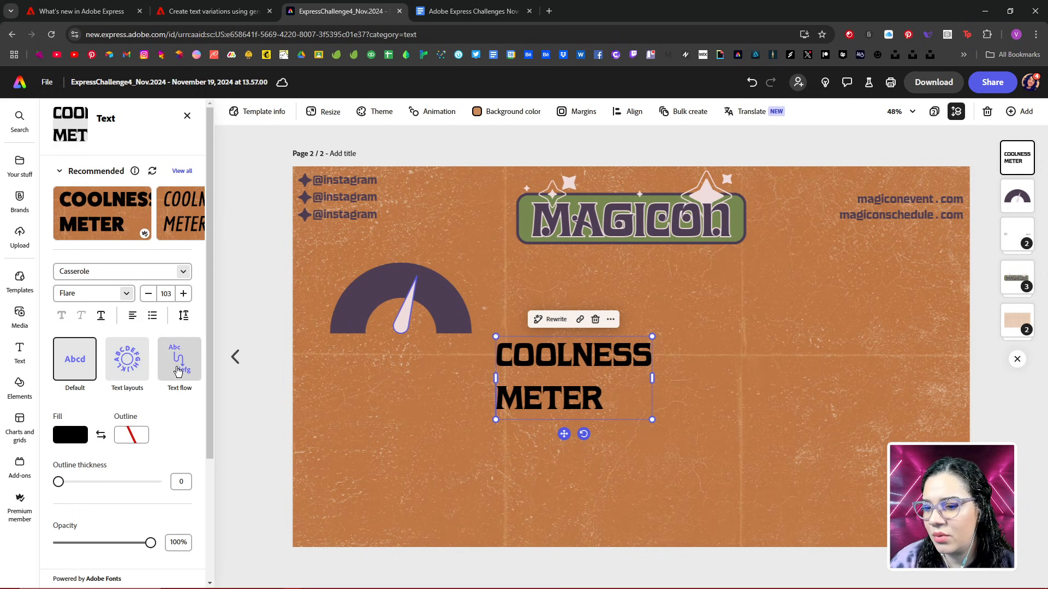
- Apply the Dynamic text layout to the COOLNESS METER text and scale it down to about two thirds of its size
{"action": "left_click", "coordinate": [127, 359]}
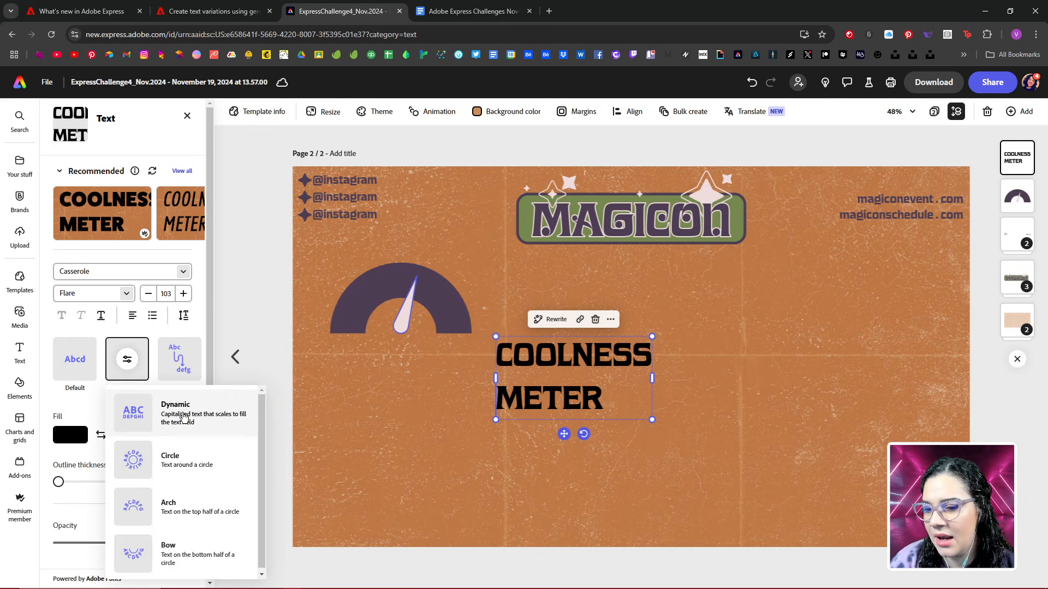
{"action": "left_click", "coordinate": [218, 428]}
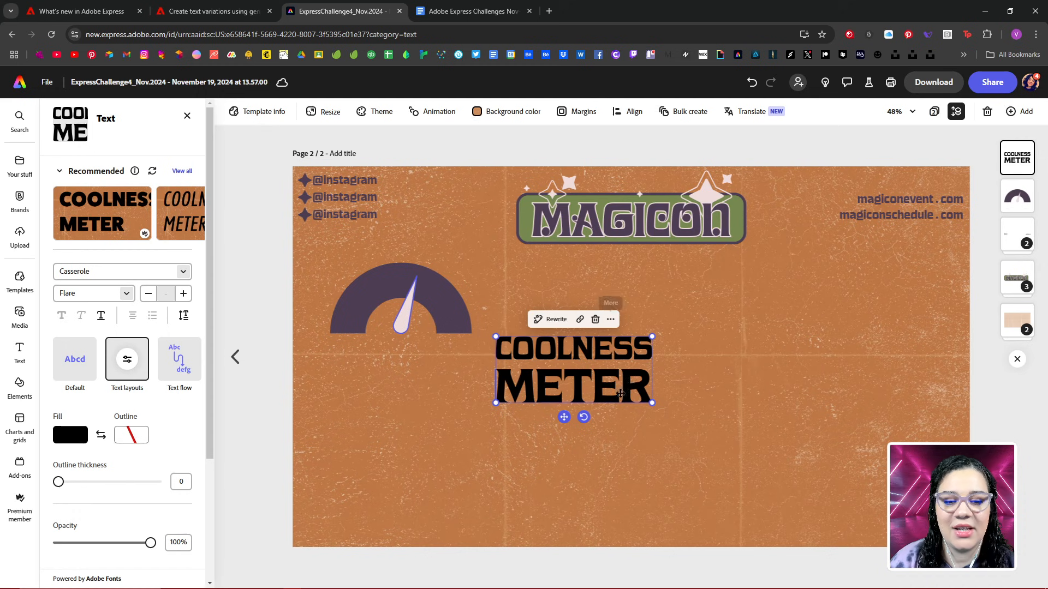
{"action": "left_click_drag", "start_coordinate": [653, 337], "coordinate": [598, 360]}
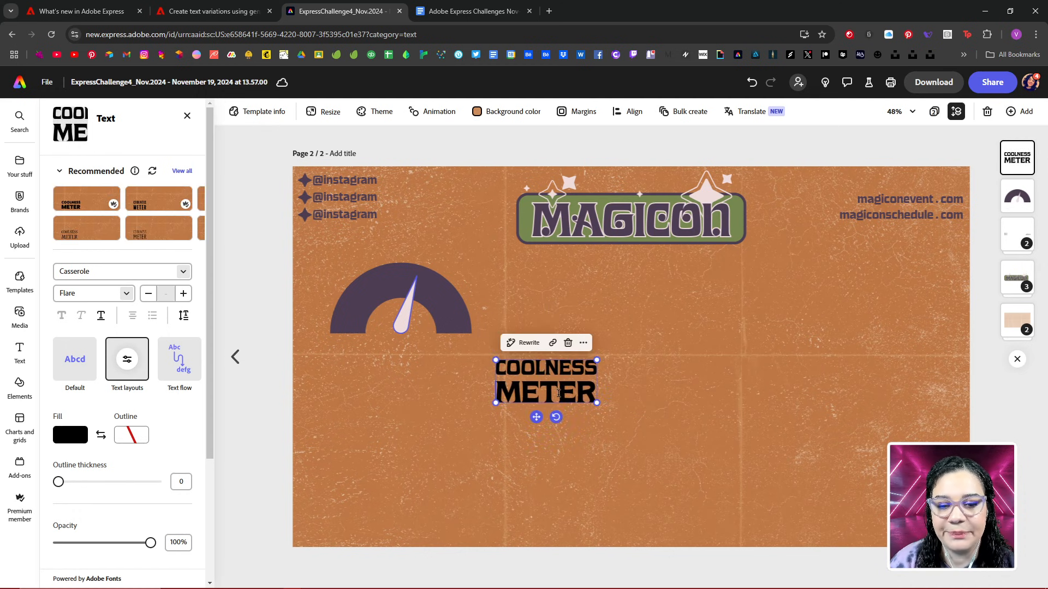
- Place the COOLNESS METER text directly below the gauge and enlarge it to about the gauge's width
{"action": "left_click_drag", "start_coordinate": [535, 418], "coordinate": [369, 403]}
{"action": "left_click_drag", "start_coordinate": [428, 388], "coordinate": [471, 405]}
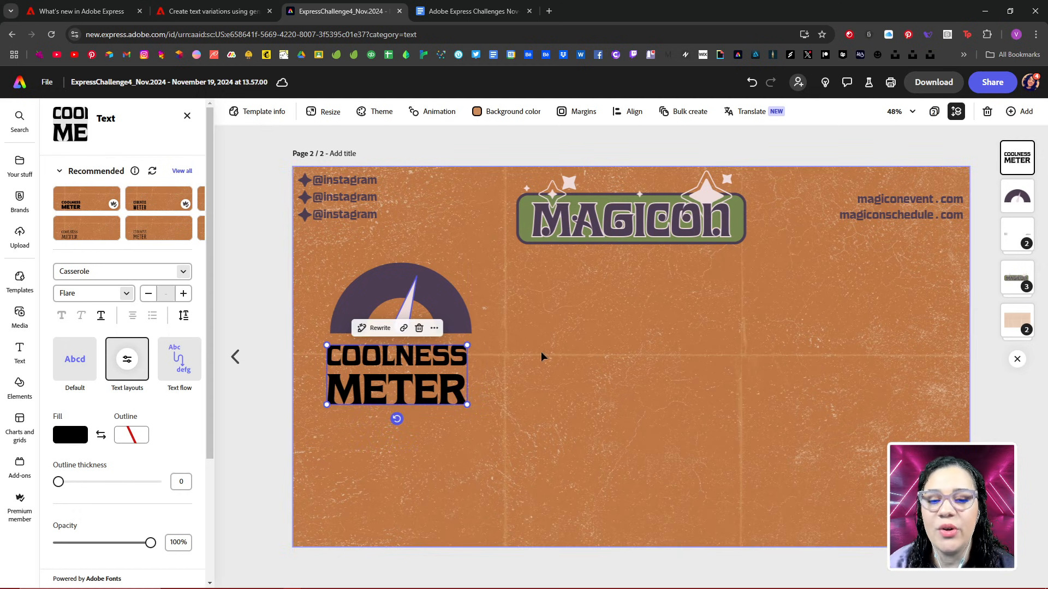
- Browse the available chart categories, including the pie, donut and progress charts
{"action": "left_click", "coordinate": [28, 431]}
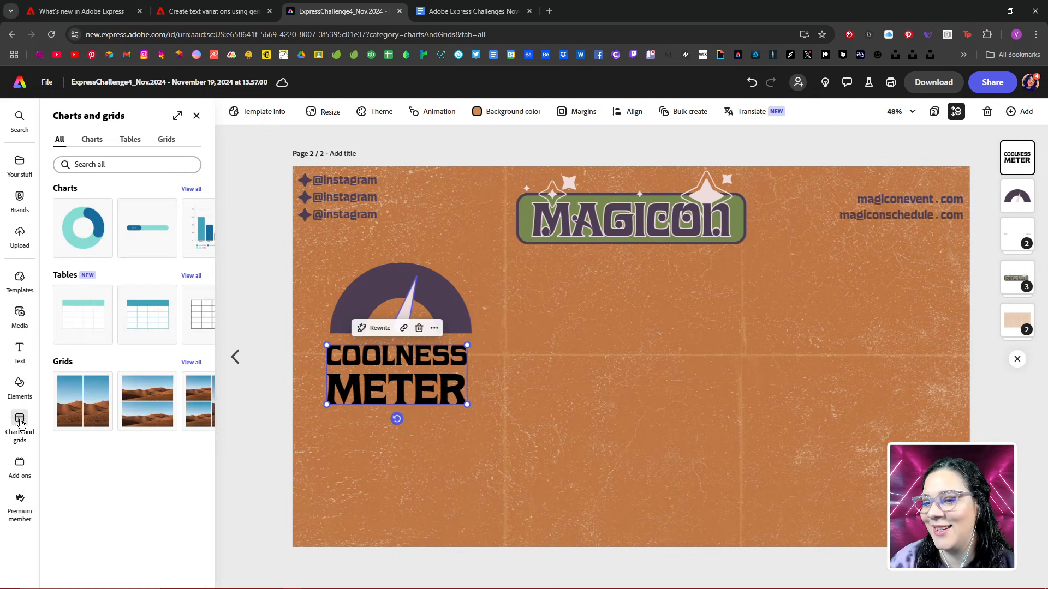
{"action": "left_click", "coordinate": [192, 189]}
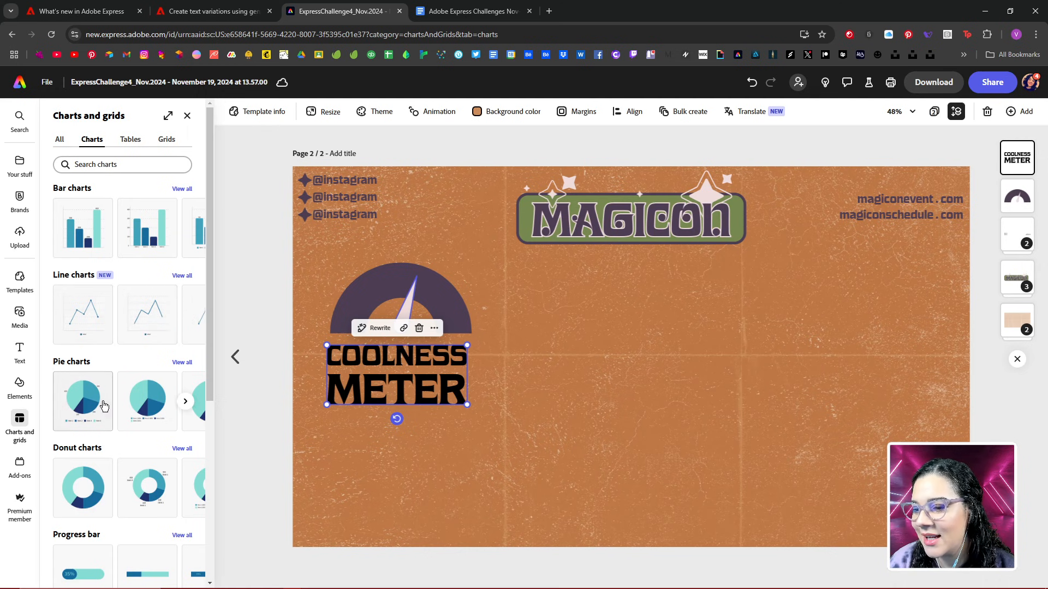
{"action": "scroll", "coordinate": [105, 410], "scroll_direction": "down", "scroll_amount": 3}
{"action": "scroll", "coordinate": [105, 409], "scroll_direction": "down", "scroll_amount": 1}
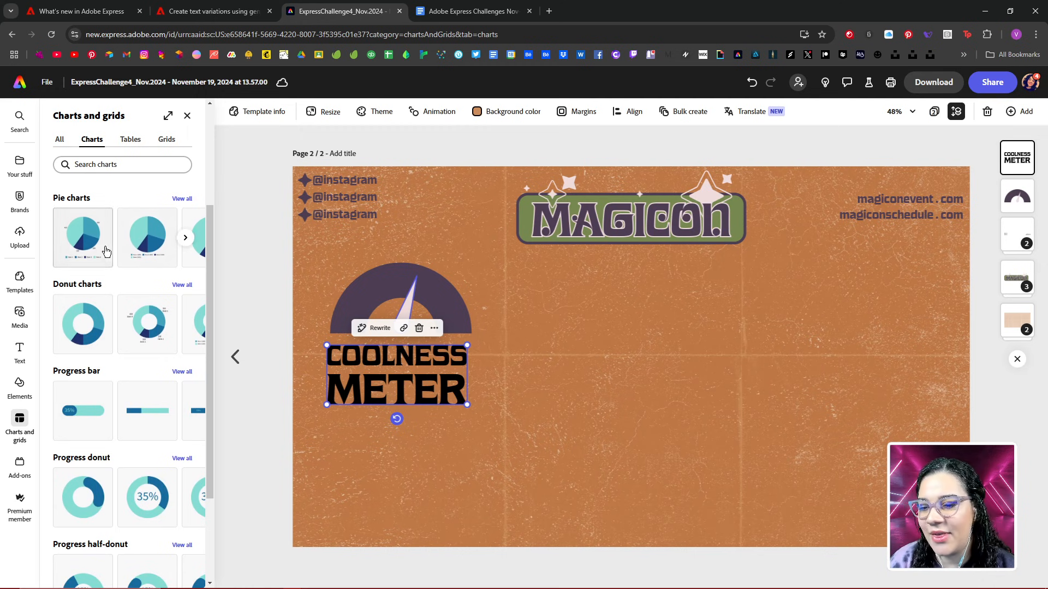
- Fill the COOLNESS METER text with the dark purple from the Express Challenges 2024 palette
{"action": "left_click", "coordinate": [402, 391]}
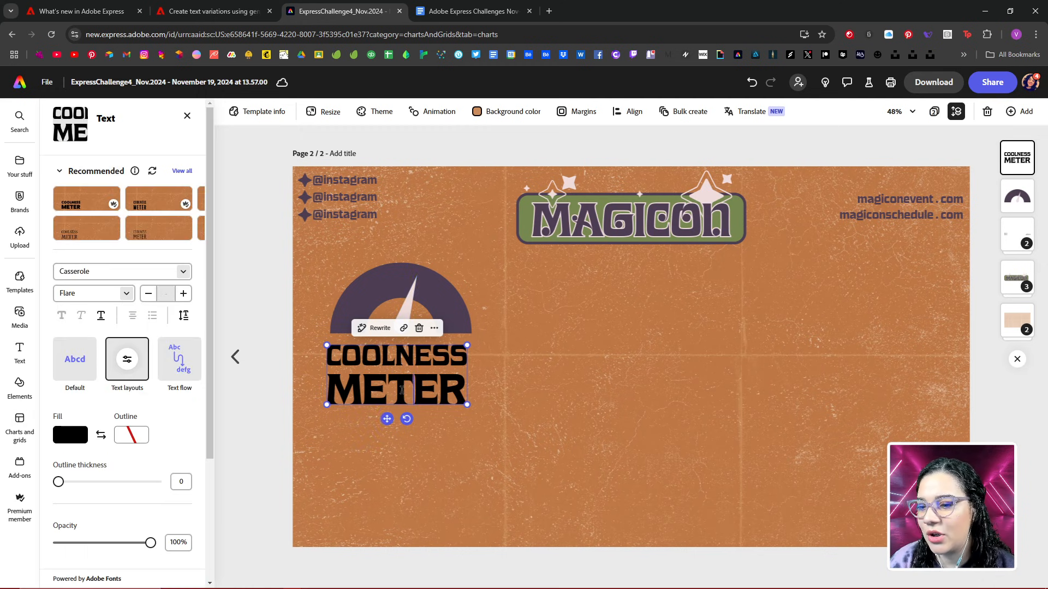
{"action": "left_click", "coordinate": [69, 436]}
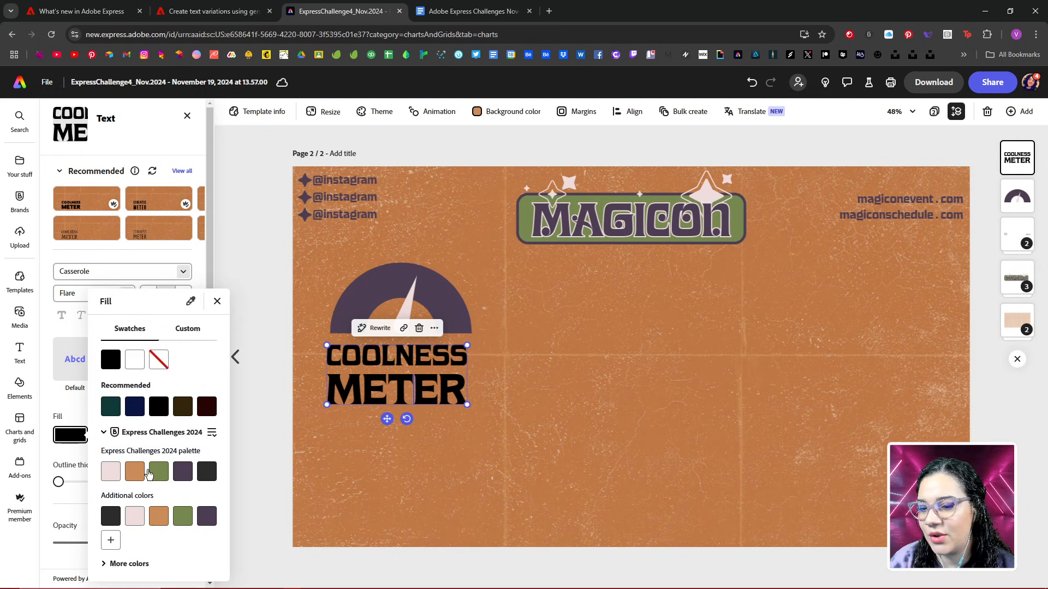
{"action": "left_click", "coordinate": [183, 474]}
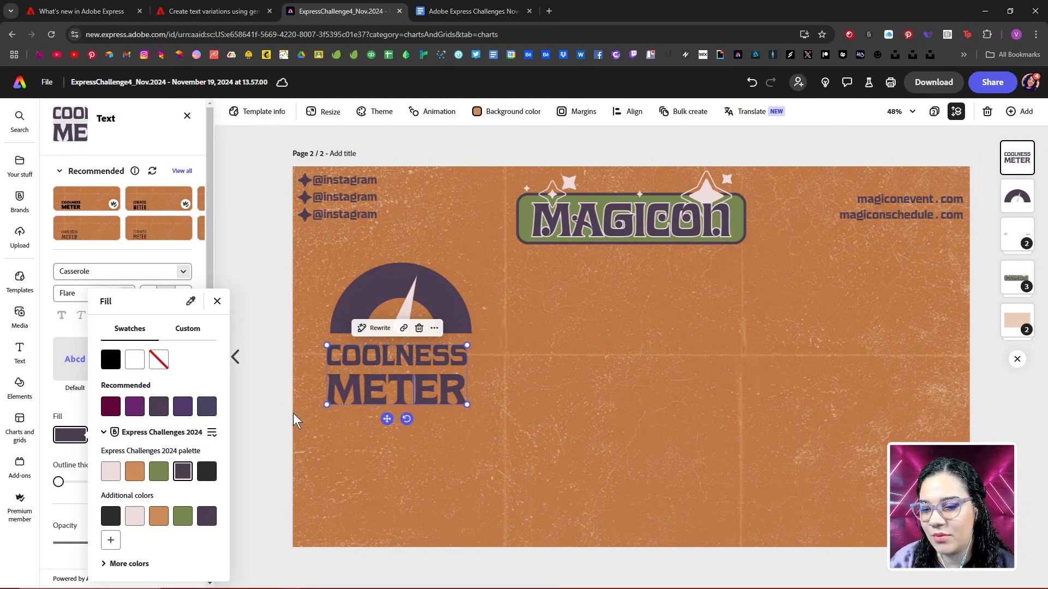
- Insert the pie chart with outside values and a one-row legend, shrink it to about half size, and place it beside the gauge
{"action": "left_click", "coordinate": [18, 432]}
{"action": "left_click", "coordinate": [18, 433]}
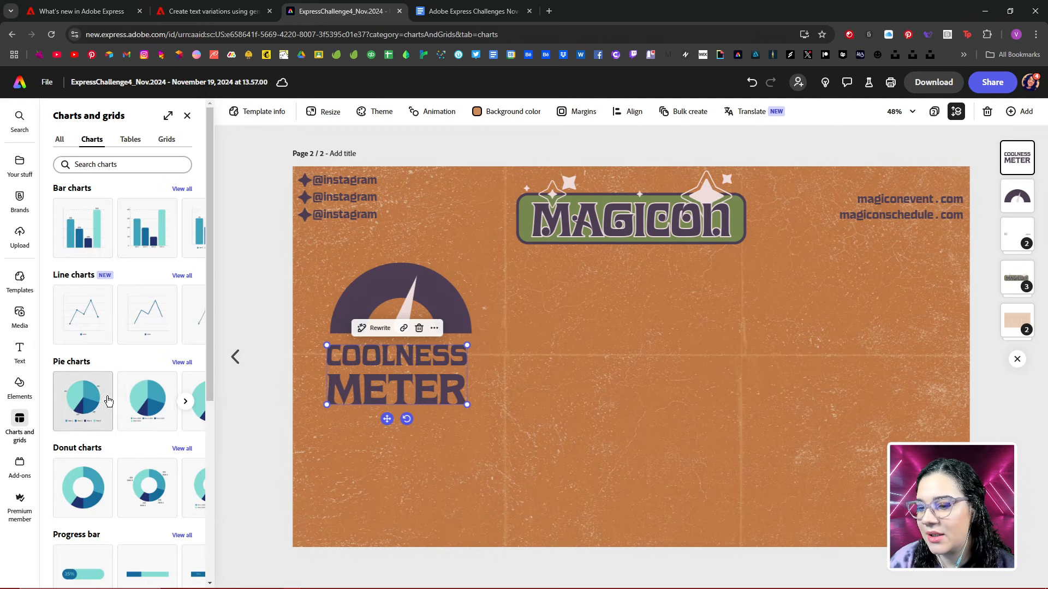
{"action": "left_click", "coordinate": [181, 363]}
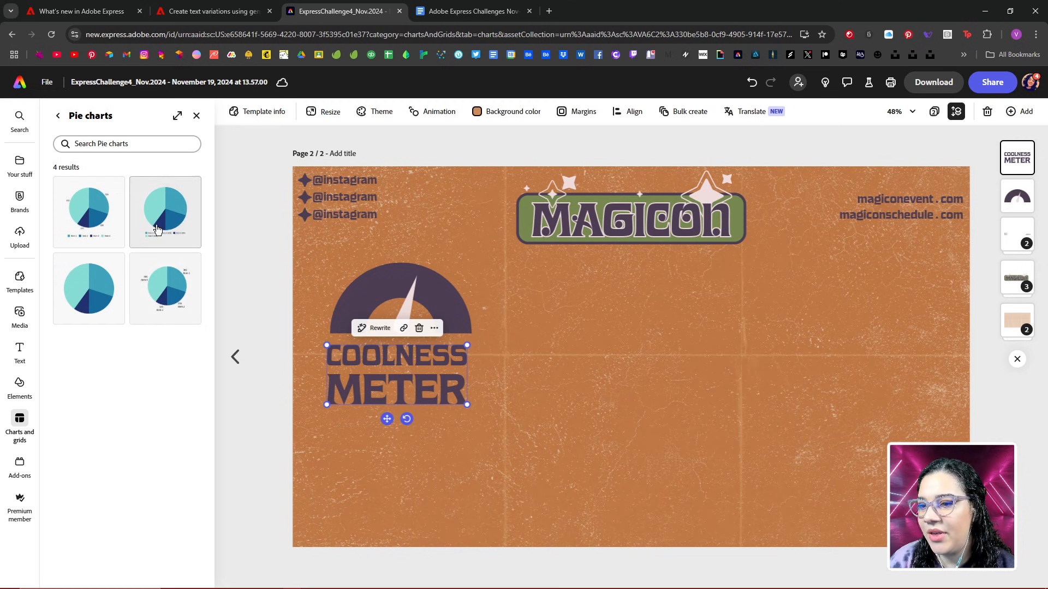
{"action": "left_click", "coordinate": [111, 238]}
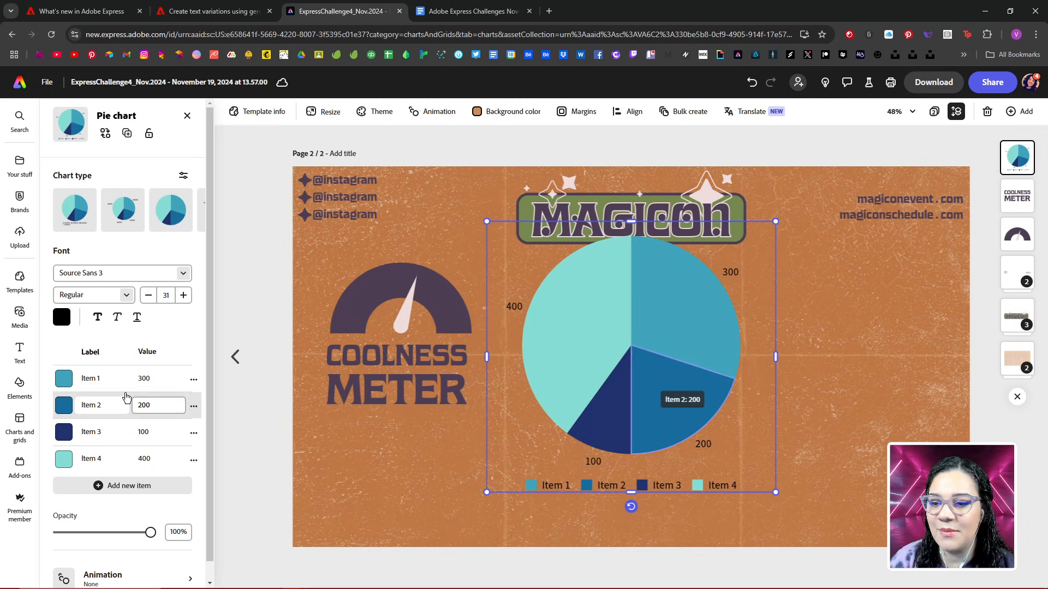
{"action": "left_click_drag", "start_coordinate": [776, 220], "coordinate": [670, 365]}
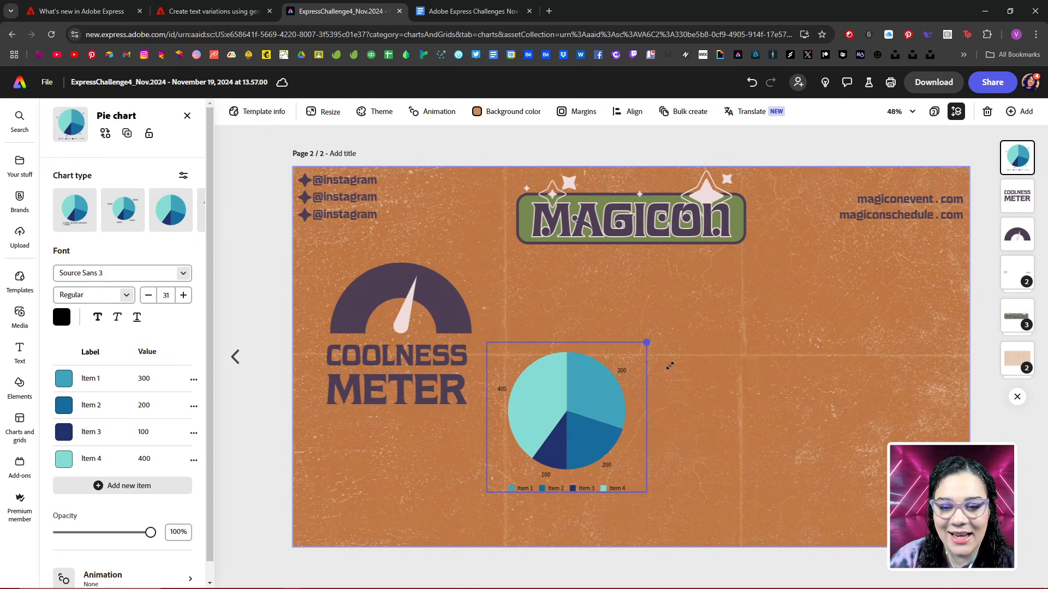
{"action": "left_click_drag", "start_coordinate": [591, 422], "coordinate": [602, 357]}
- Group the gauge with the COOLNESS METER text and move the group to the page's lower-left corner
{"action": "left_click", "coordinate": [358, 318]}
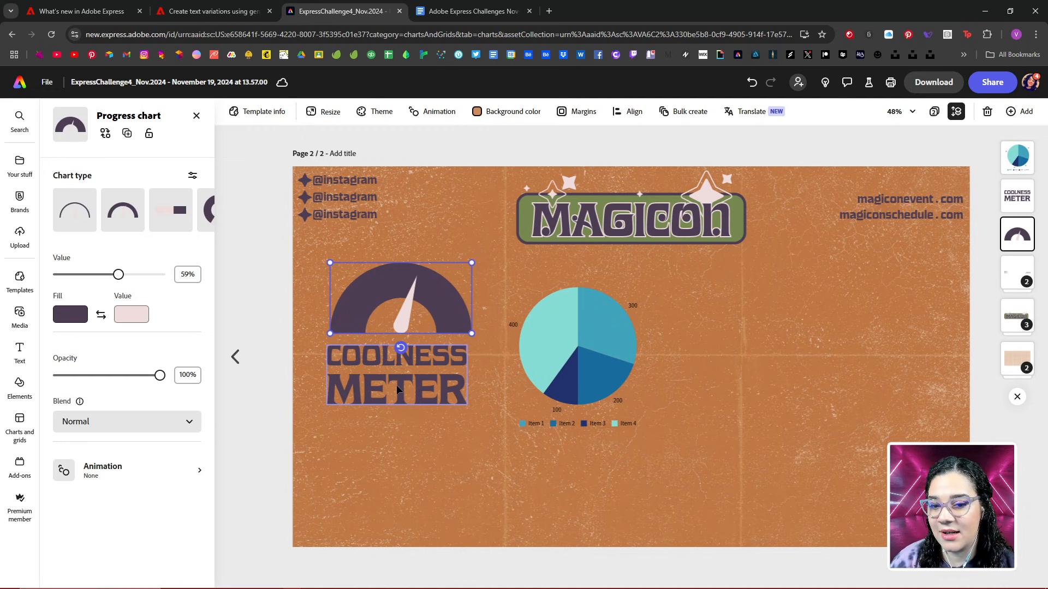
{"action": "left_click", "coordinate": [398, 389], "text": "shift"}
{"action": "left_click", "coordinate": [390, 249]}
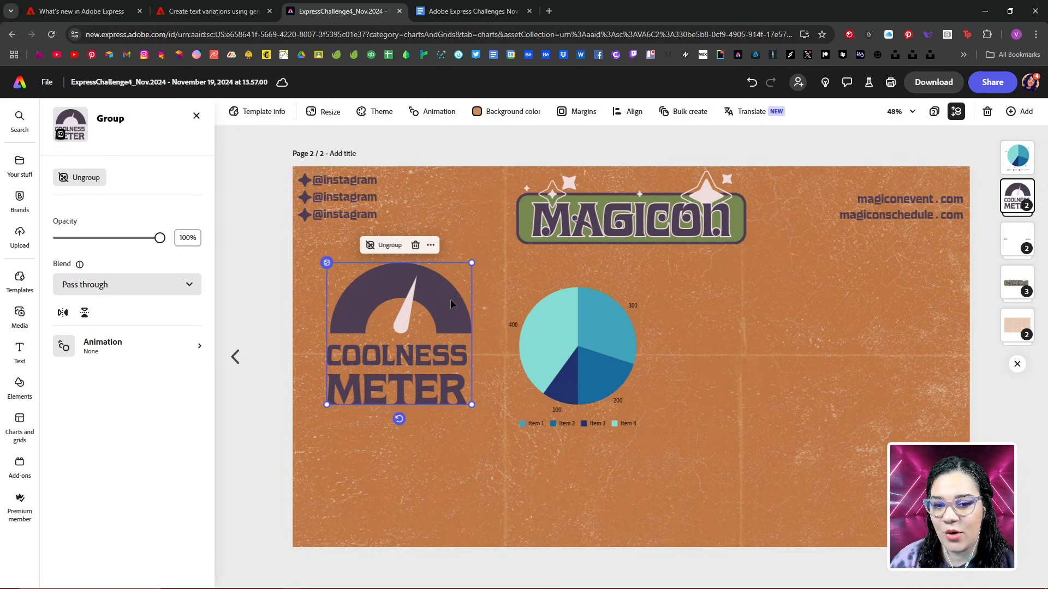
{"action": "left_click_drag", "start_coordinate": [441, 306], "coordinate": [439, 419]}
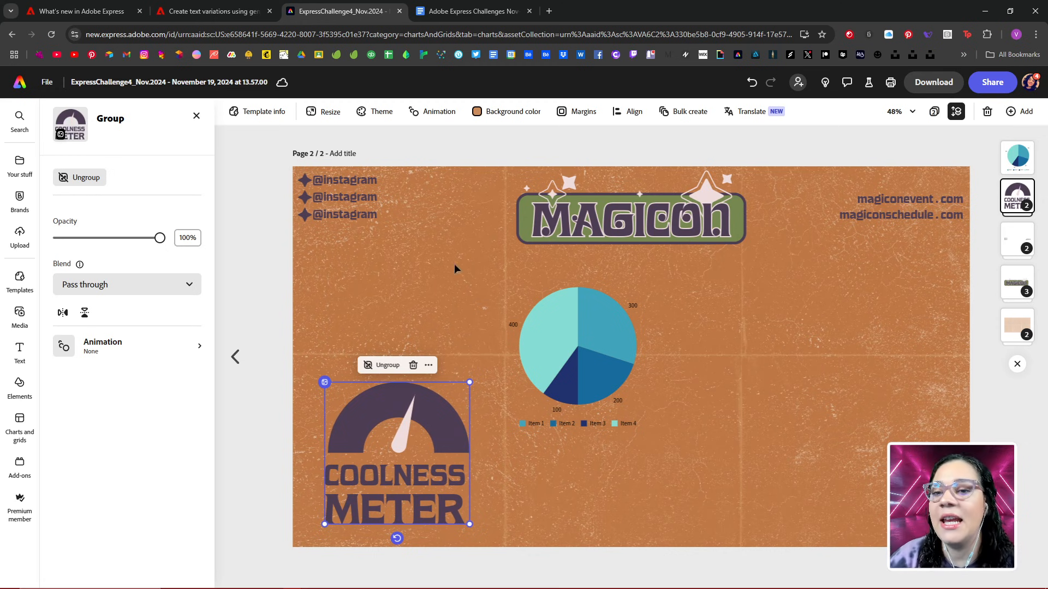
- Move the pie chart above the coolness meter and shrink it to about three quarters of its size
{"action": "left_click", "coordinate": [431, 440]}
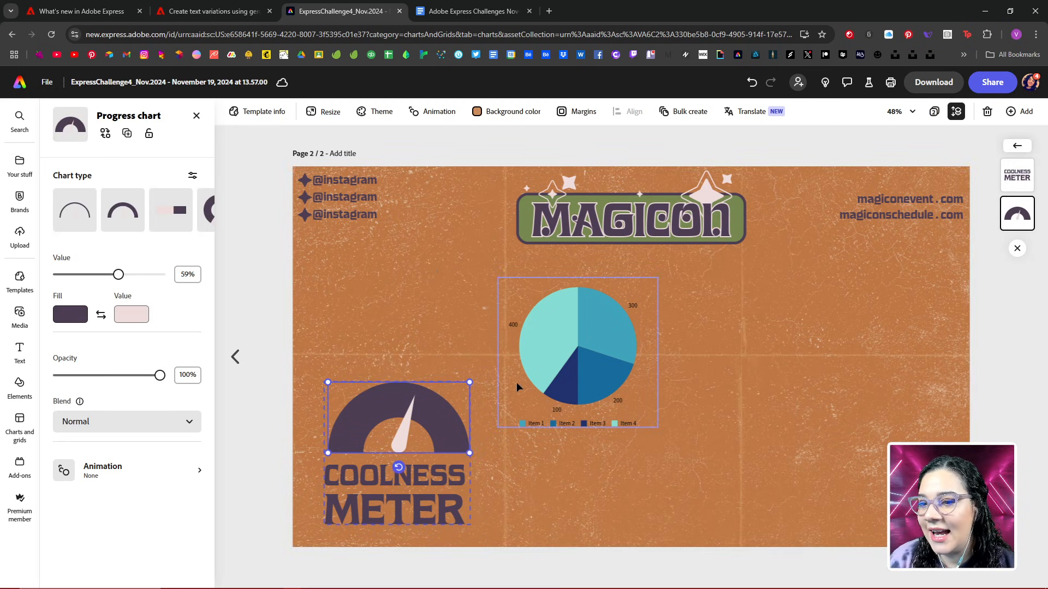
{"action": "left_click_drag", "start_coordinate": [608, 350], "coordinate": [432, 296]}
{"action": "left_click_drag", "start_coordinate": [484, 223], "coordinate": [446, 258]}
{"action": "left_click_drag", "start_coordinate": [402, 303], "coordinate": [427, 287]}
- Scale the coolness meter group down slightly and line the pie chart up above it along their left edges
{"action": "left_click", "coordinate": [443, 410]}
{"action": "left_click_drag", "start_coordinate": [472, 381], "coordinate": [446, 410]}
{"action": "left_click_drag", "start_coordinate": [406, 443], "coordinate": [415, 441]}
{"action": "mouse_move", "coordinate": [424, 310]}
{"action": "left_mouse_down"}
{"action": "mouse_move", "coordinate": [409, 347]}
{"action": "mouse_move", "coordinate": [404, 310]}
{"action": "left_mouse_up"}
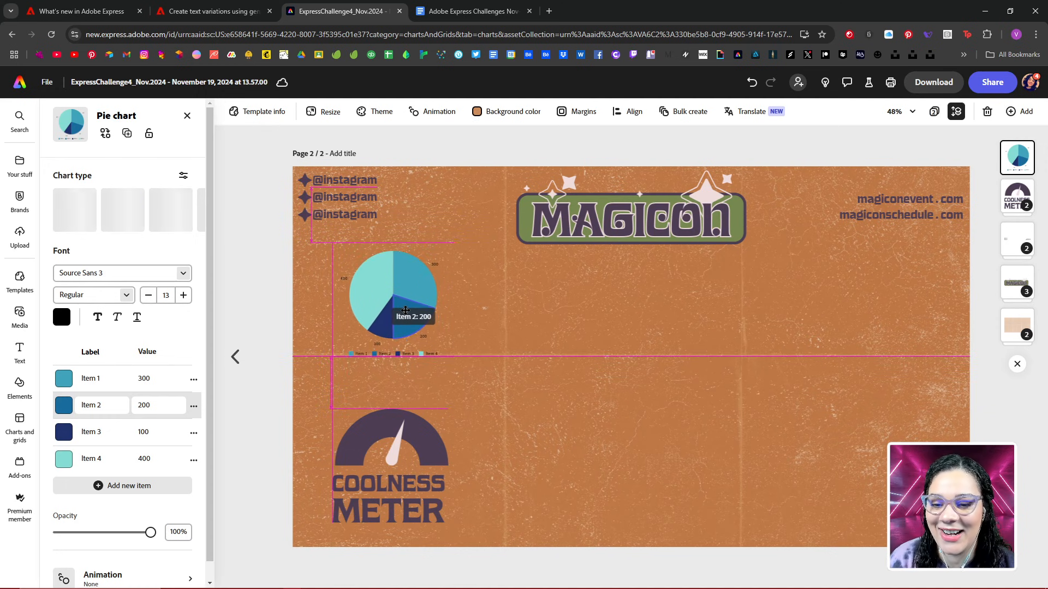
{"action": "left_click_drag", "start_coordinate": [404, 310], "coordinate": [404, 310]}
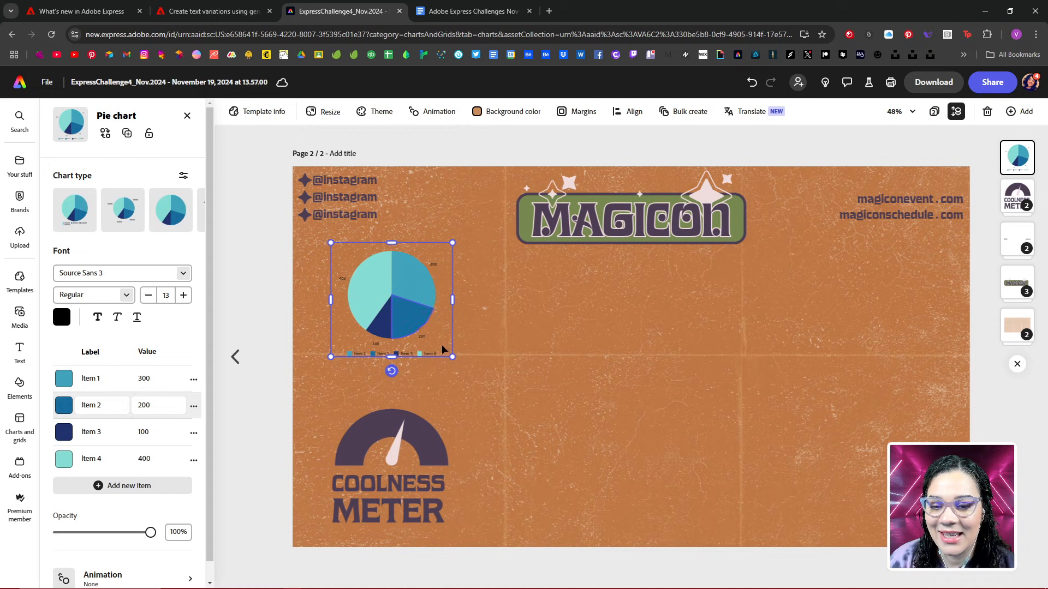
{"action": "left_click", "coordinate": [549, 365]}
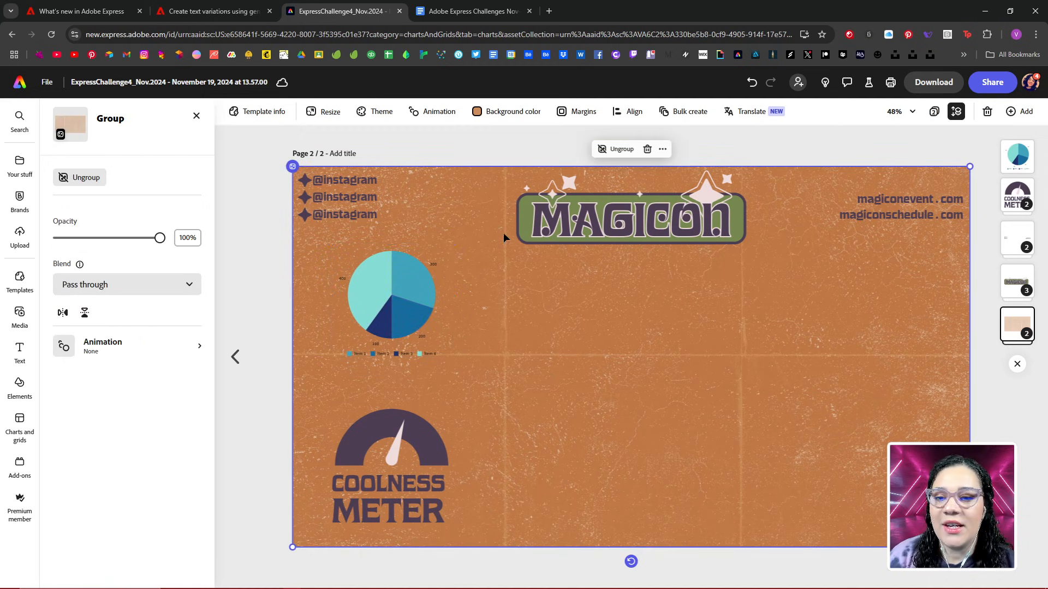
- Duplicate the website address text and place the copy just below the MAGICON logo
{"action": "double_click", "coordinate": [876, 217]}
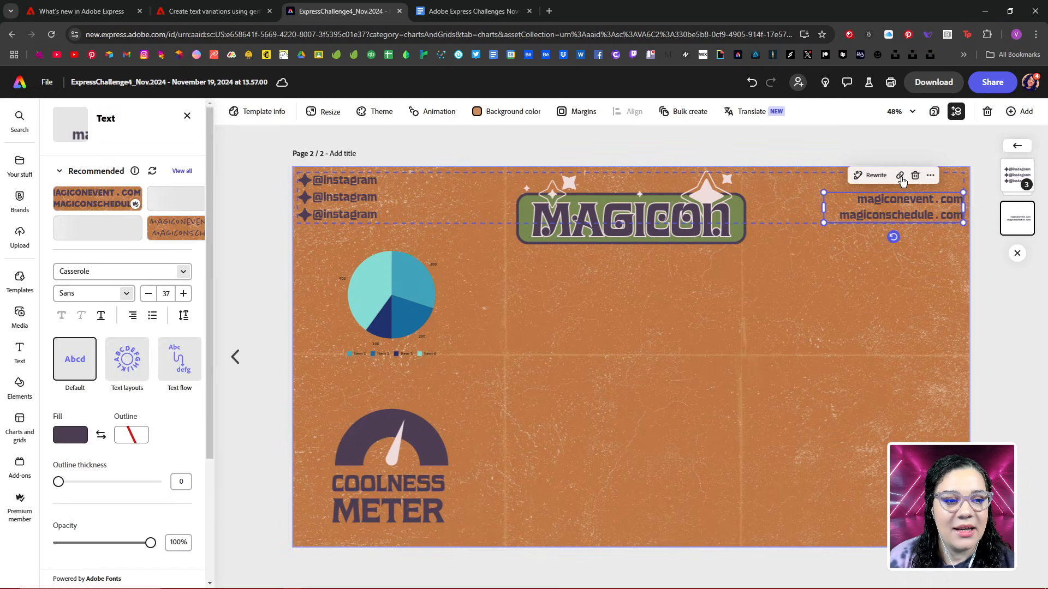
{"action": "right_click", "coordinate": [932, 218]}
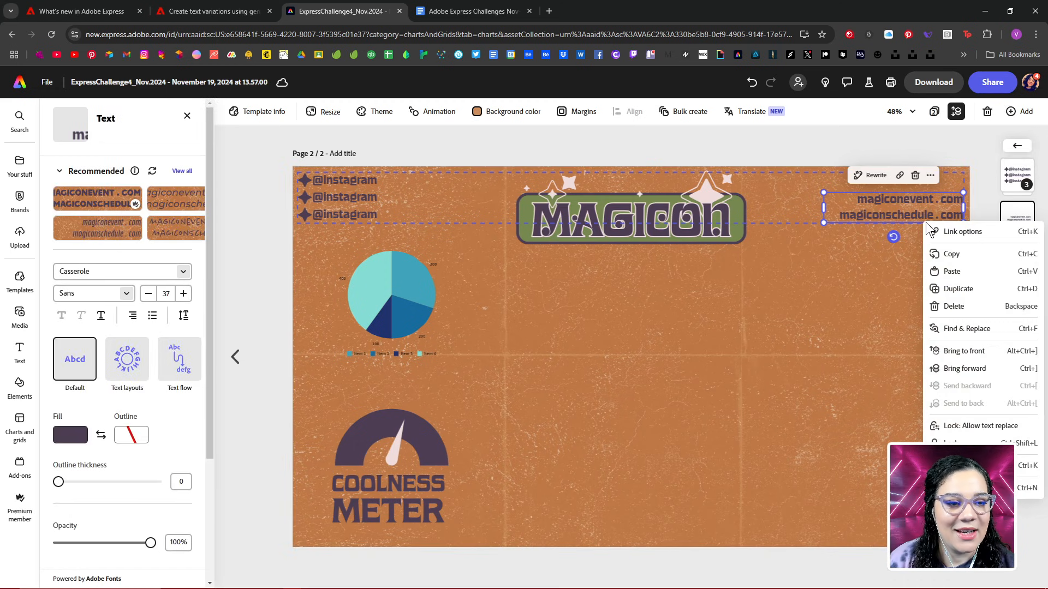
{"action": "left_click", "coordinate": [952, 290]}
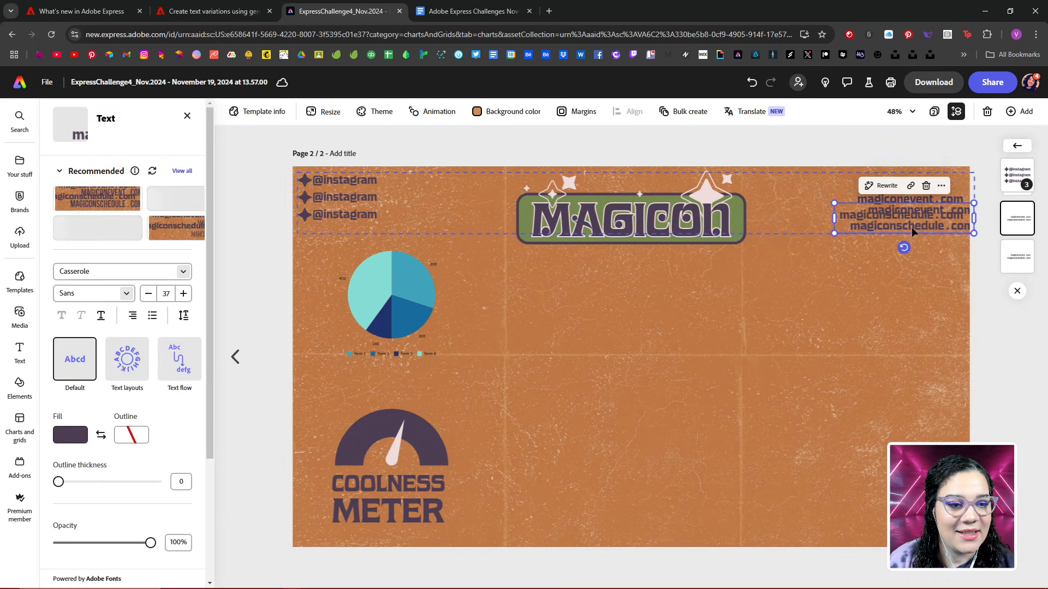
{"action": "left_click_drag", "start_coordinate": [906, 220], "coordinate": [627, 262]}
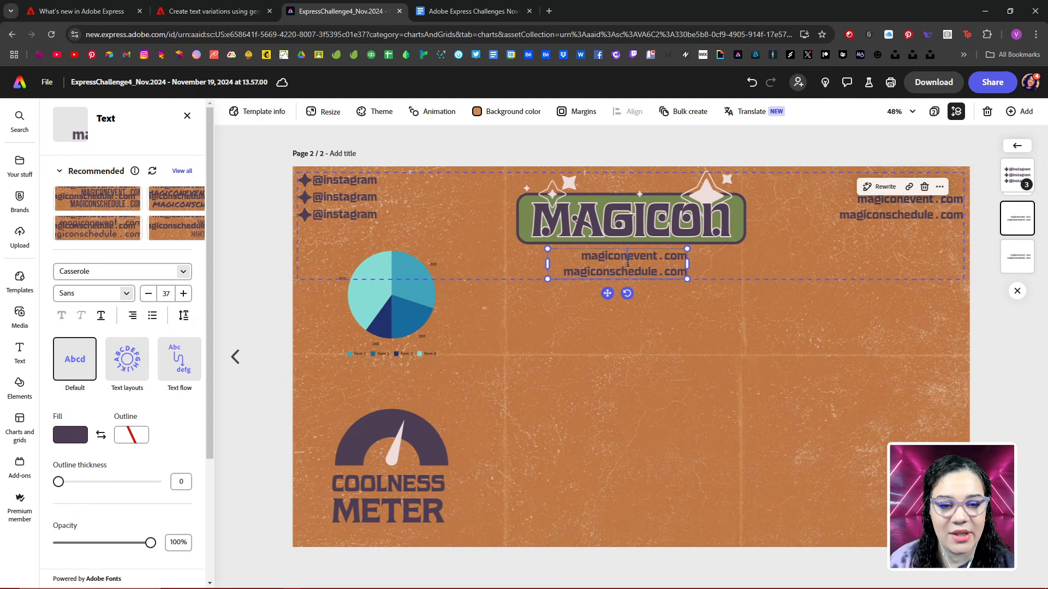
- Delete the magiconschedule . com line from the copied text box
{"action": "double_click", "coordinate": [645, 257]}
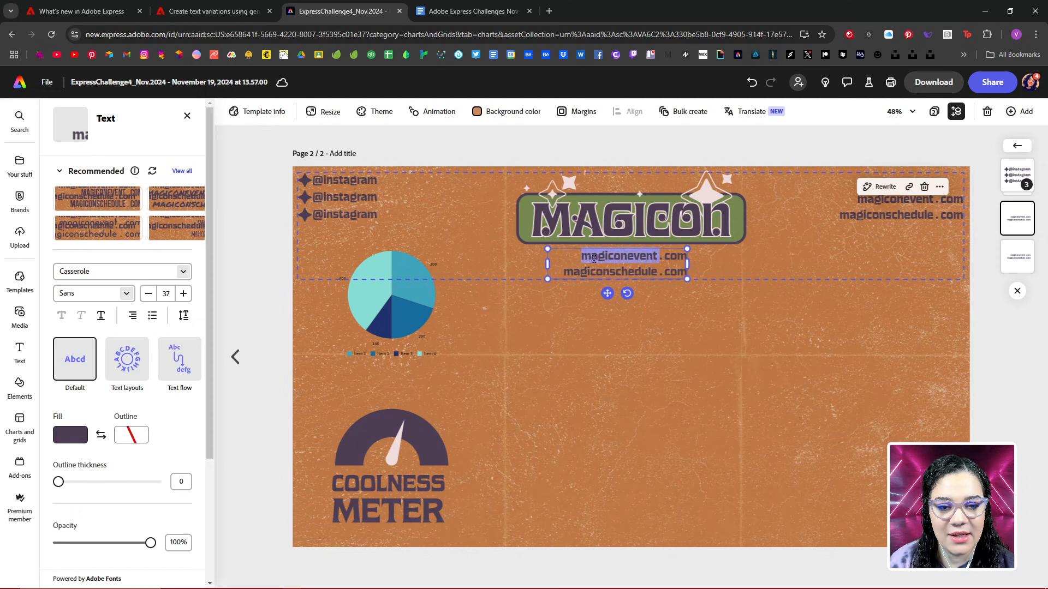
{"action": "left_click", "coordinate": [569, 273]}
{"action": "left_click_drag", "start_coordinate": [559, 272], "coordinate": [711, 279]}
{"action": "key", "text": "BackSpace"}
{"action": "key", "text": "BackSpace"}
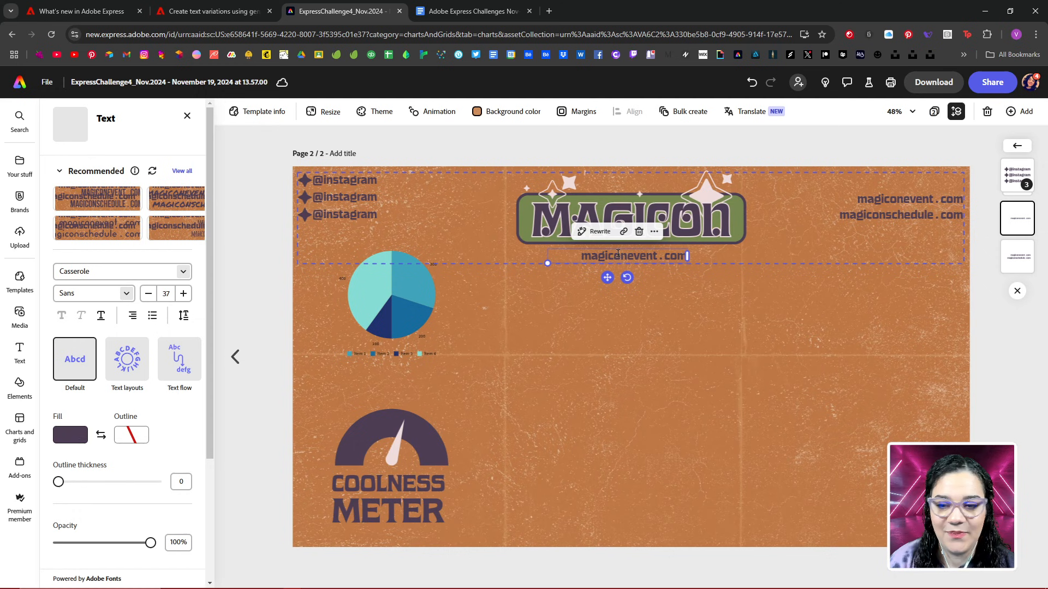
- Left-align the copied text, narrow its box to fit the line, and position it centred below the MAGICON logo
{"action": "key", "text": "ctrl+a"}
{"action": "left_click", "coordinate": [133, 315]}
{"action": "left_click_drag", "start_coordinate": [690, 258], "coordinate": [656, 258]}
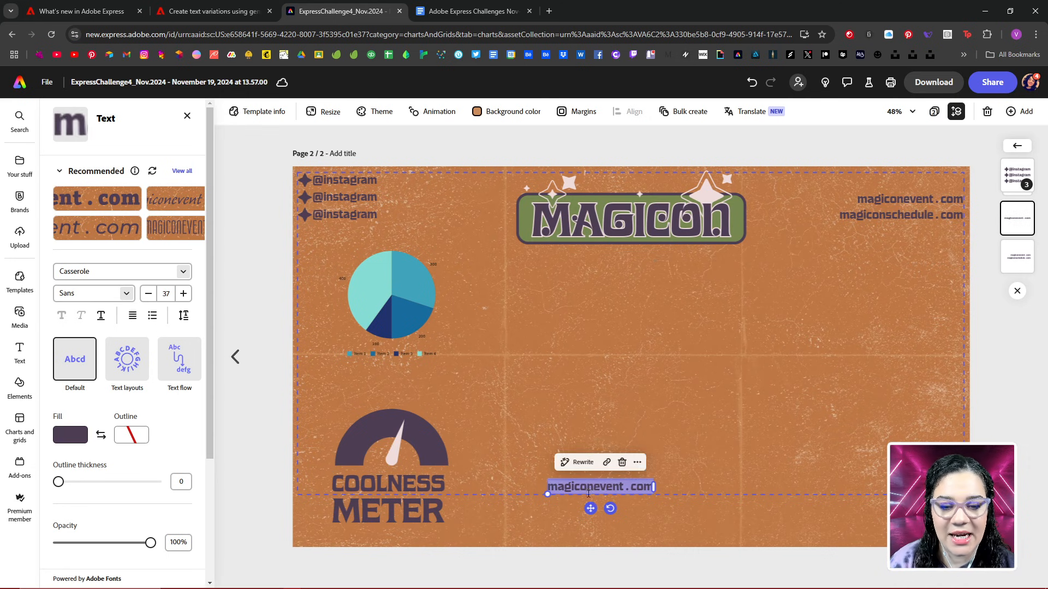
{"action": "left_click_drag", "start_coordinate": [591, 509], "coordinate": [621, 276]}
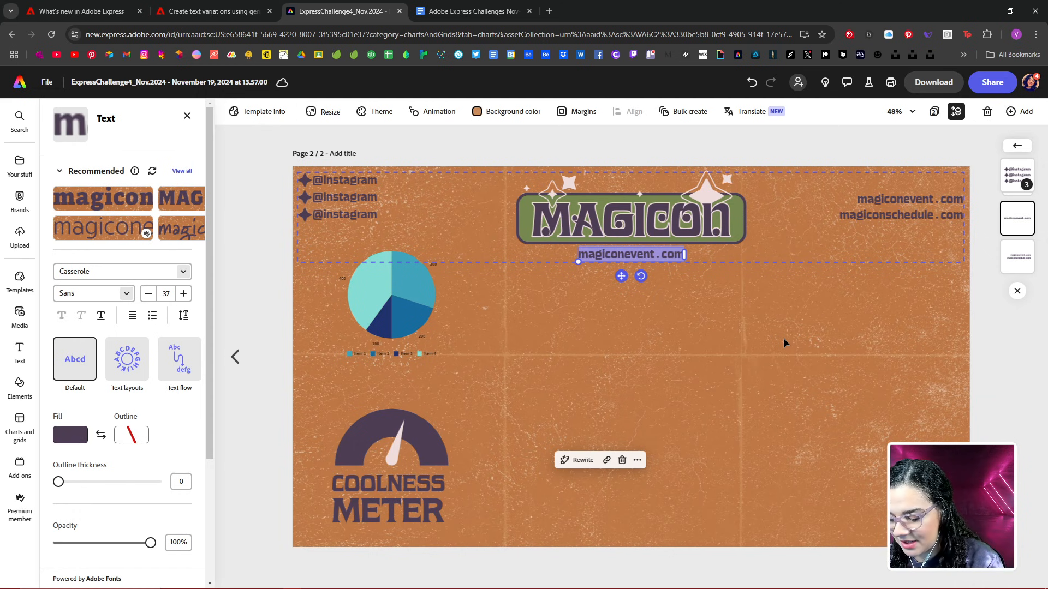
- Replace the copied text with STATISTICS, enlarge it to size 56, and centre it below the MAGICON logo
{"action": "type", "text": "STAT"}
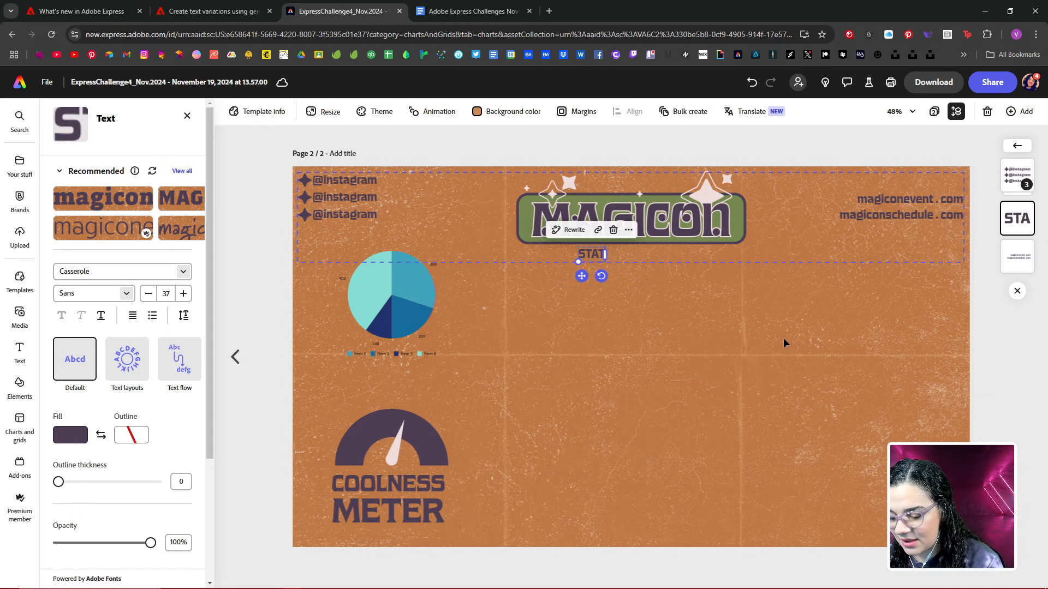
{"action": "type", "text": "ISTICS"}
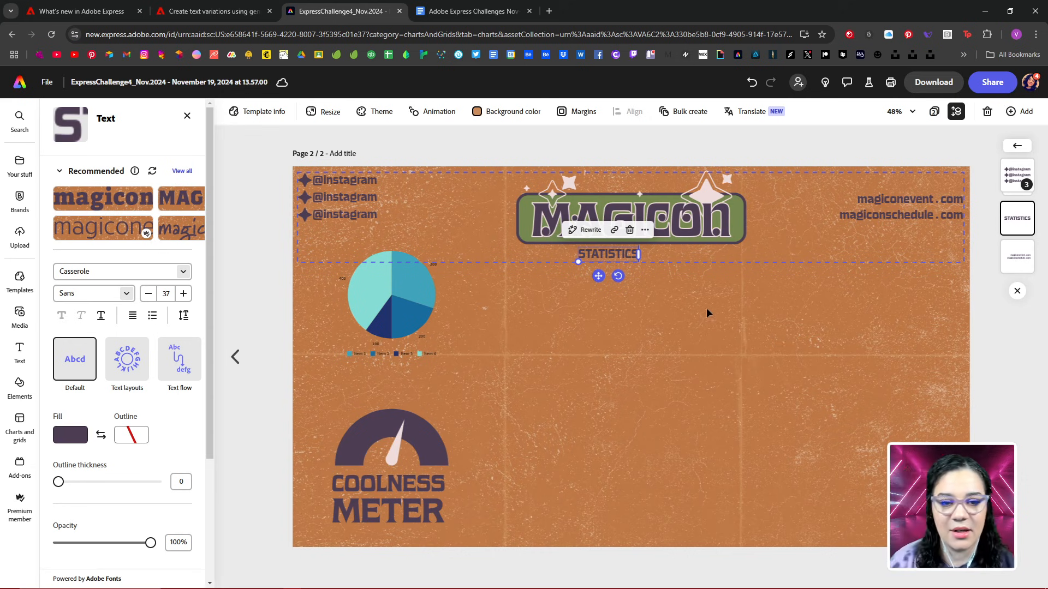
{"action": "left_click_drag", "start_coordinate": [579, 261], "coordinate": [623, 282]}
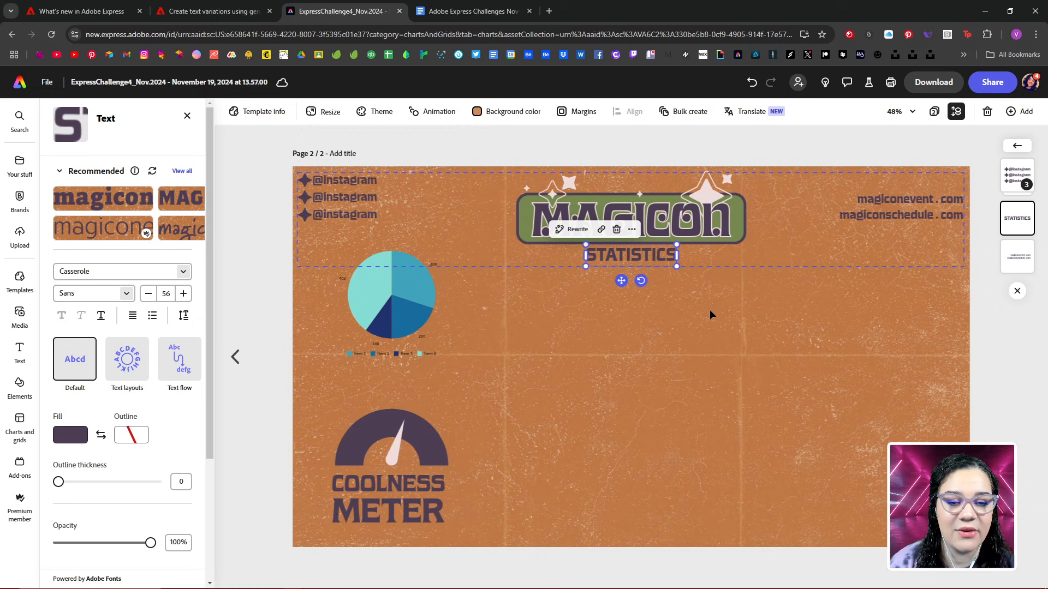
{"action": "left_click", "coordinate": [787, 324]}
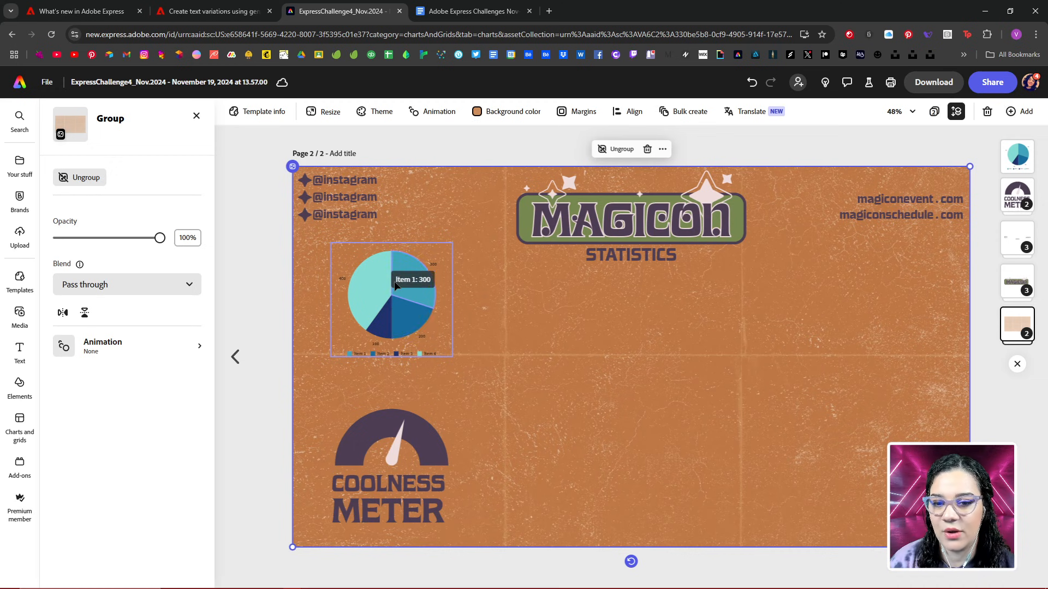
- Move the pie chart slightly down so its top lines up with the STATISTICS text, keeping the background in its original position
{"action": "left_click_drag", "start_coordinate": [393, 283], "coordinate": [396, 296]}
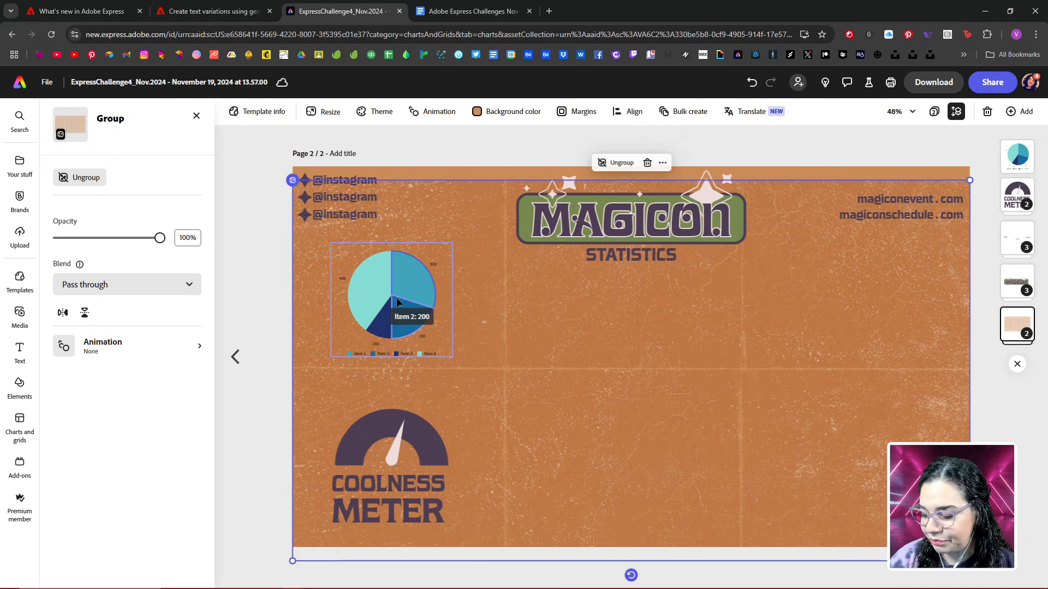
{"action": "key", "text": "ctrl+z"}
{"action": "left_click", "coordinate": [397, 297]}
{"action": "left_click_drag", "start_coordinate": [399, 291], "coordinate": [403, 299]}
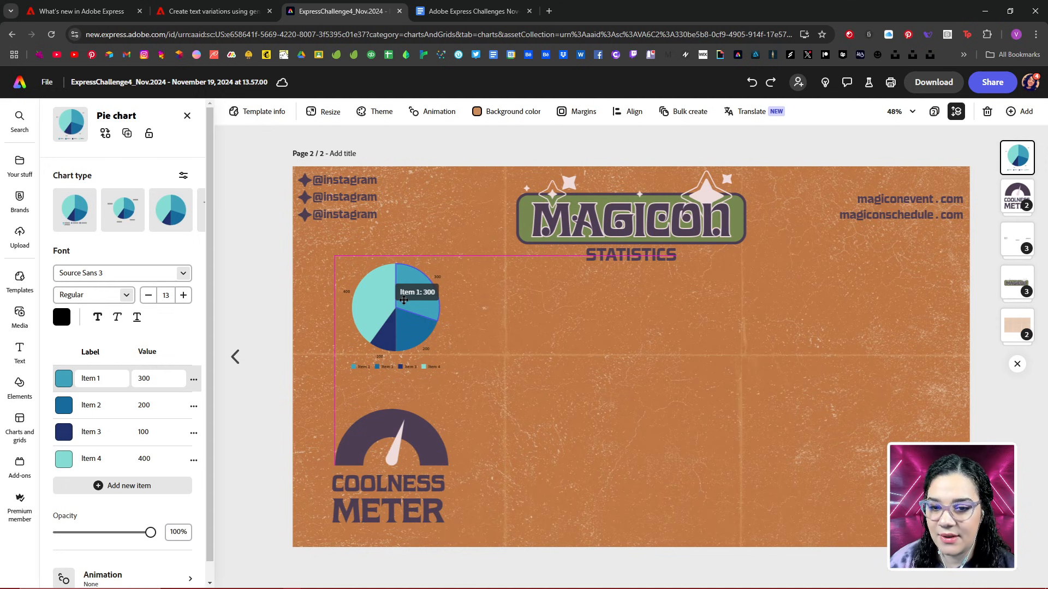
{"action": "left_click_drag", "start_coordinate": [404, 299], "coordinate": [404, 299]}
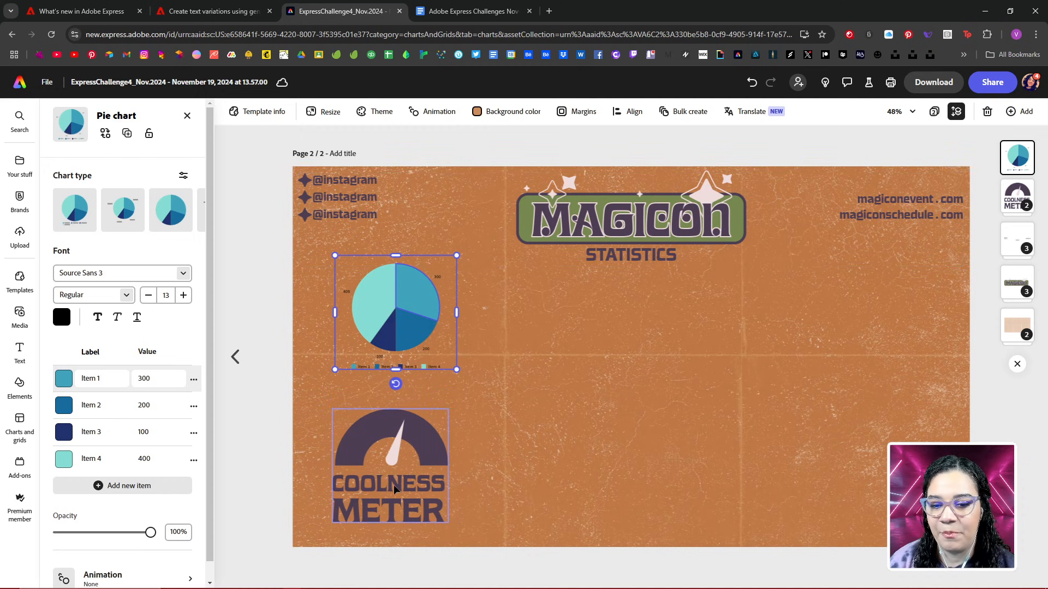
- Change the COOLNESS METER text's Casserole font style to Sans
{"action": "double_click", "coordinate": [417, 487]}
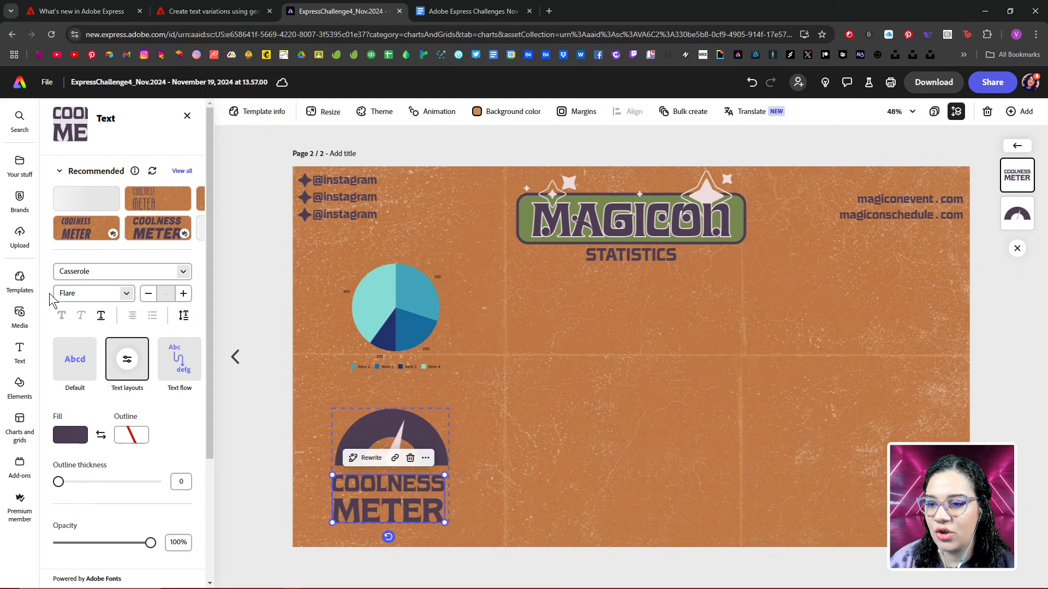
{"action": "left_click", "coordinate": [115, 293]}
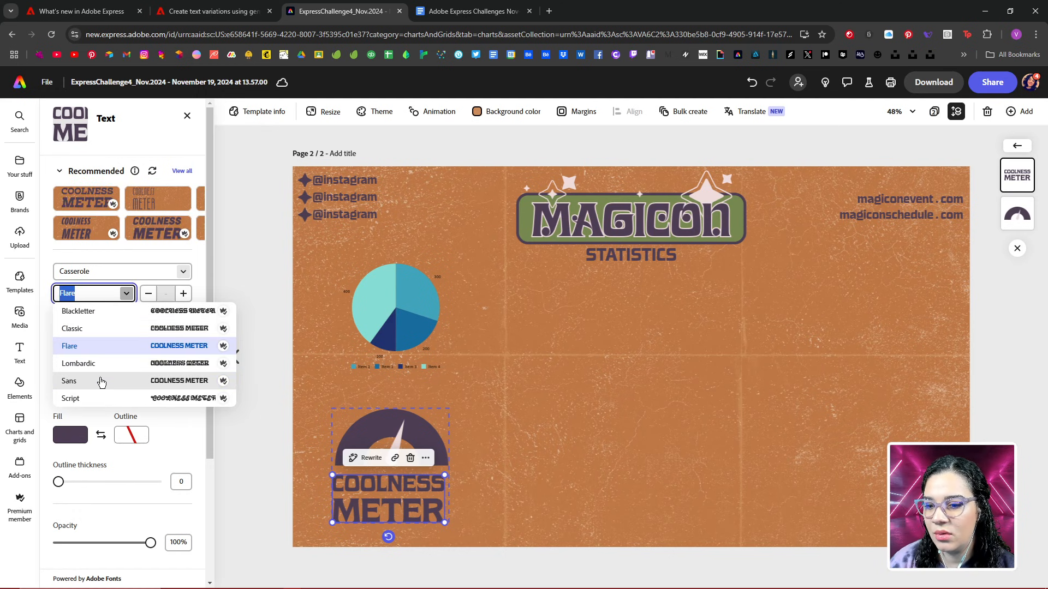
{"action": "left_click", "coordinate": [101, 382]}
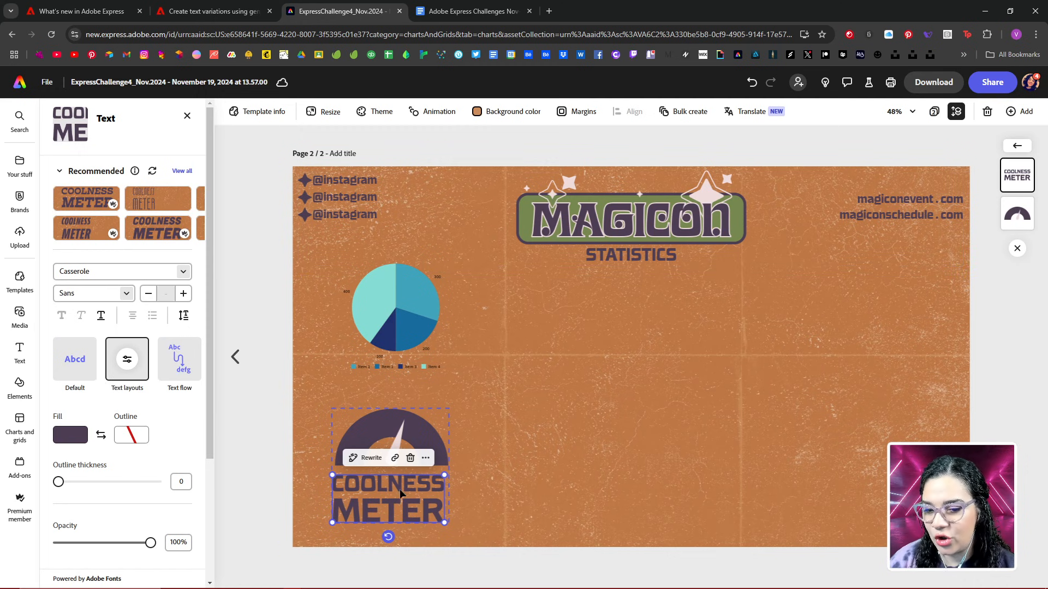
{"action": "left_click", "coordinate": [397, 347]}
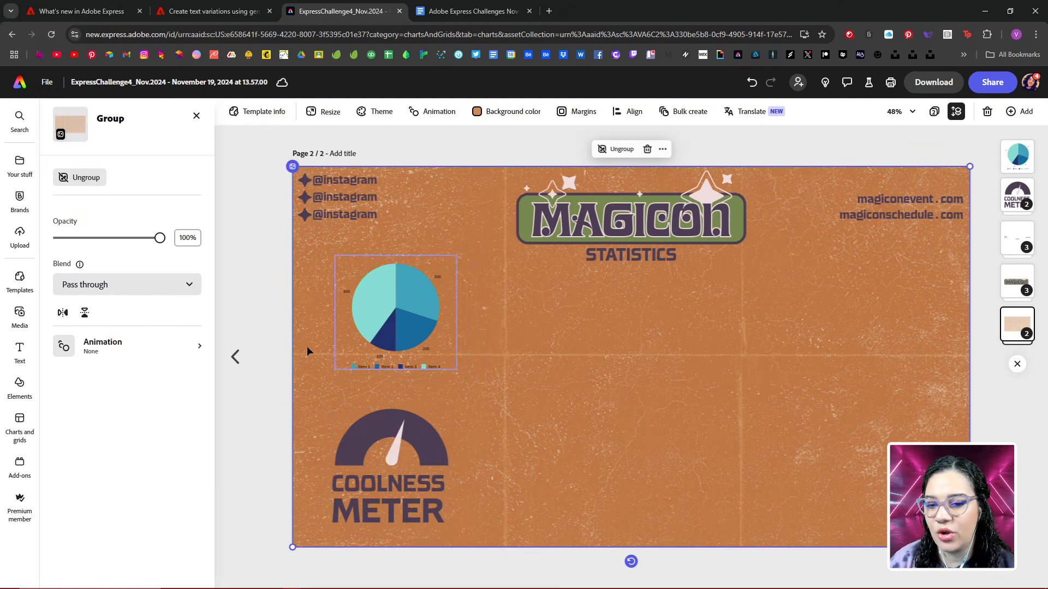
- Add a new text reading MAGICAL ATTENDANCE and scale it down to size 43
{"action": "left_click", "coordinate": [20, 352]}
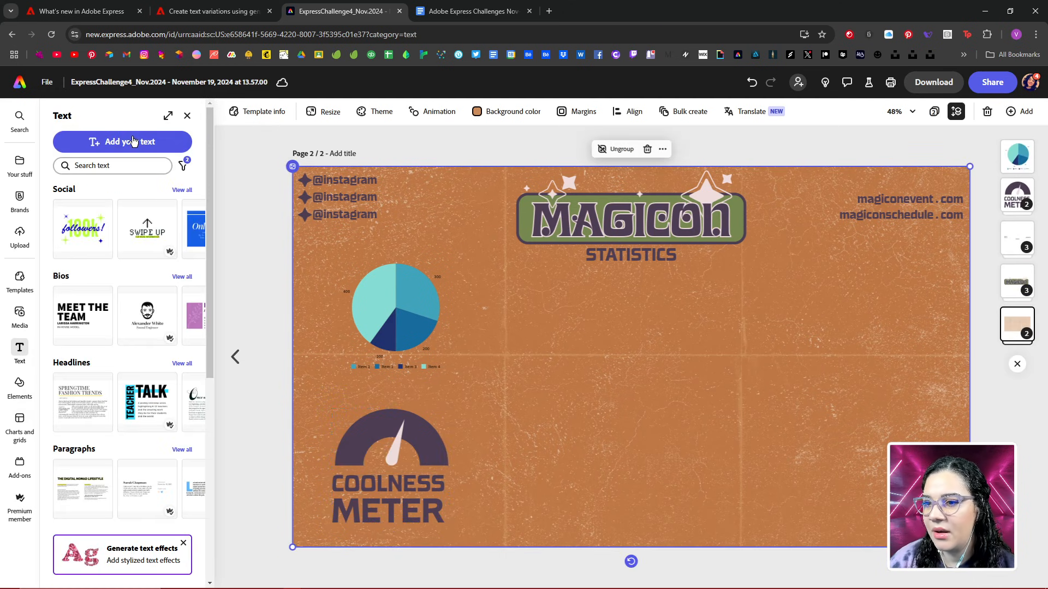
{"action": "left_click", "coordinate": [135, 143]}
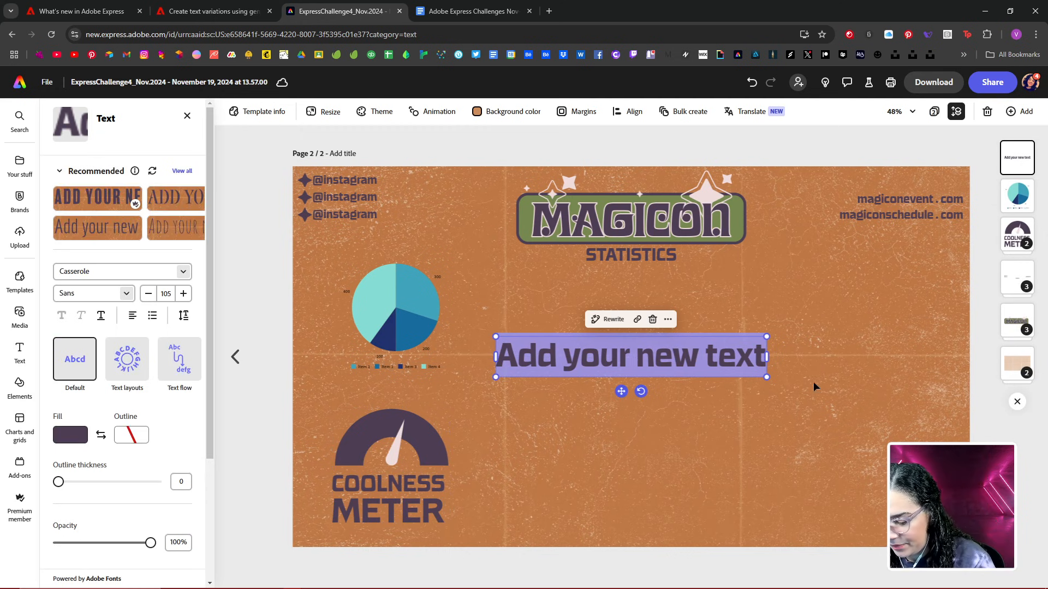
{"action": "type", "text": "MAGICAL ATTENDANCE"}
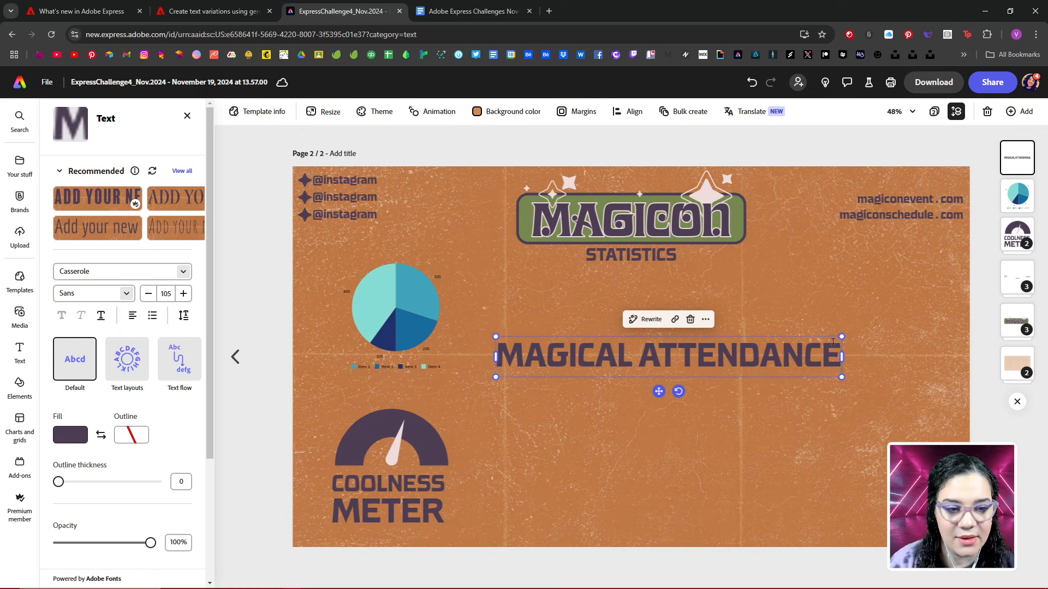
{"action": "left_click_drag", "start_coordinate": [840, 338], "coordinate": [637, 361]}
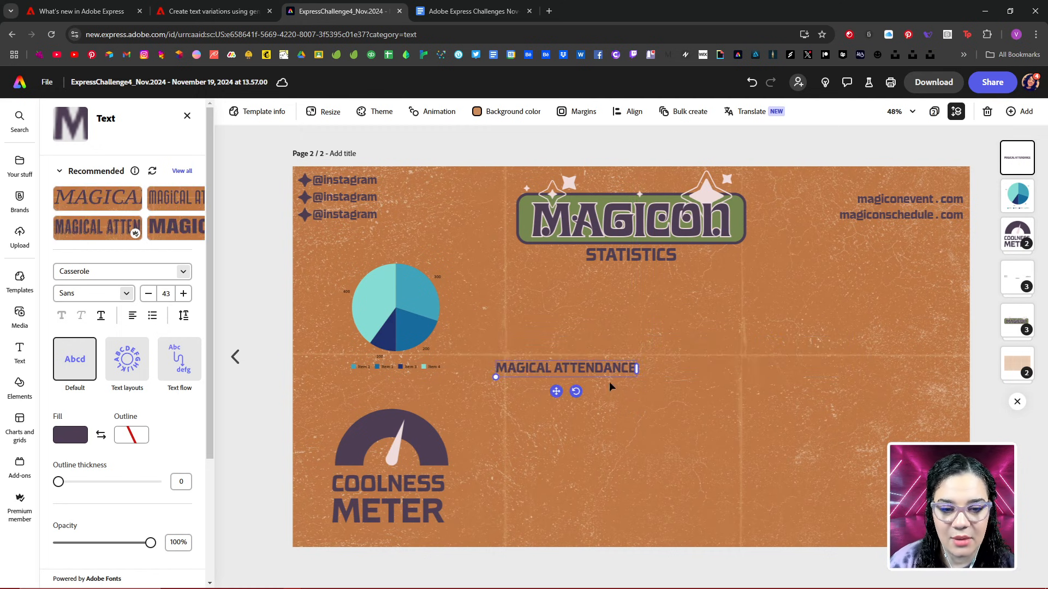
- Move MAGICAL ATTENDANCE below the pie chart, wrap it onto two lines, and apply a text layout that makes both lines equally wide
{"action": "left_click_drag", "start_coordinate": [554, 389], "coordinate": [386, 404]}
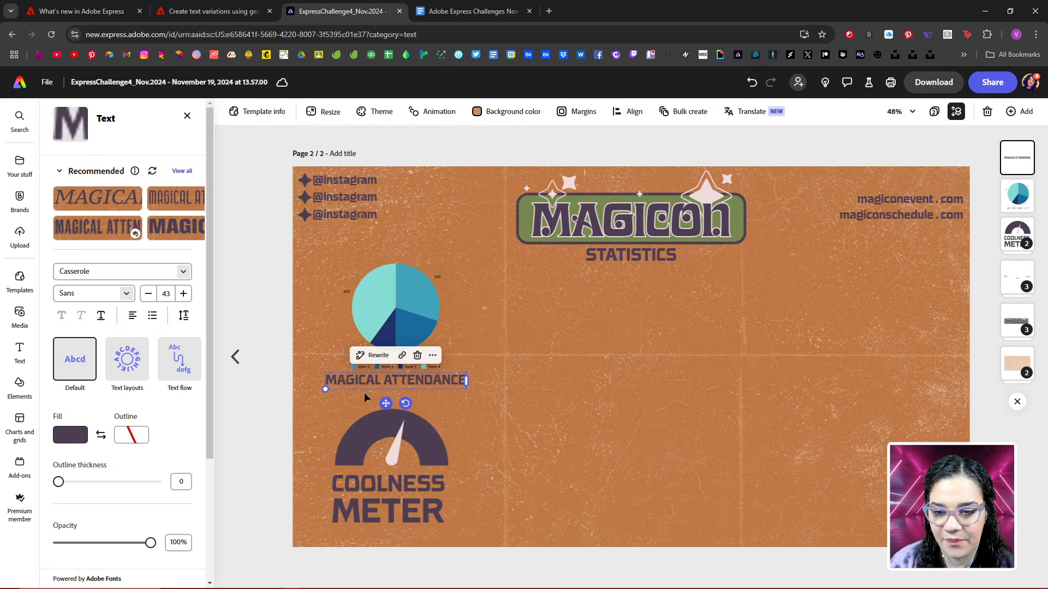
{"action": "left_click_drag", "start_coordinate": [323, 389], "coordinate": [332, 389]}
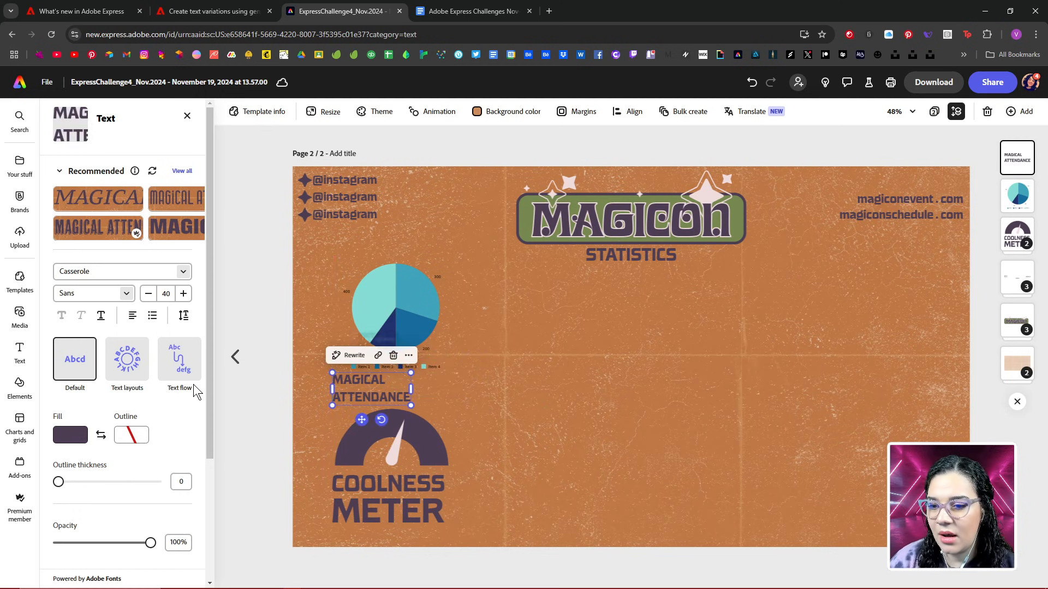
{"action": "left_click", "coordinate": [127, 359]}
{"action": "left_click", "coordinate": [183, 415]}
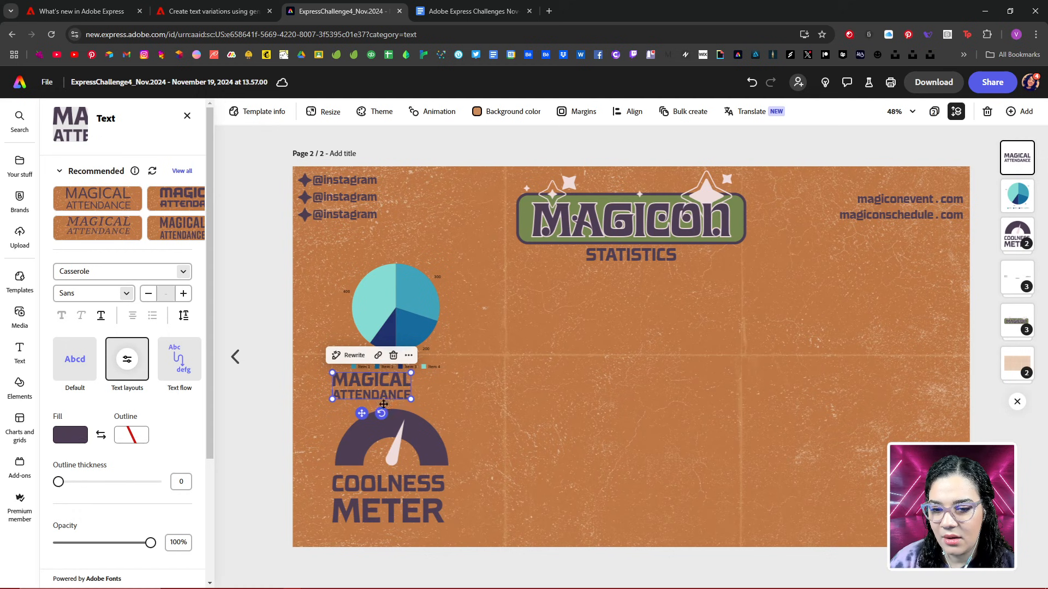
- Enlarge the MAGICAL ATTENDANCE text, place it above the pie chart as its title, and shift the chart slightly down
{"action": "left_click_drag", "start_coordinate": [362, 413], "coordinate": [460, 409]}
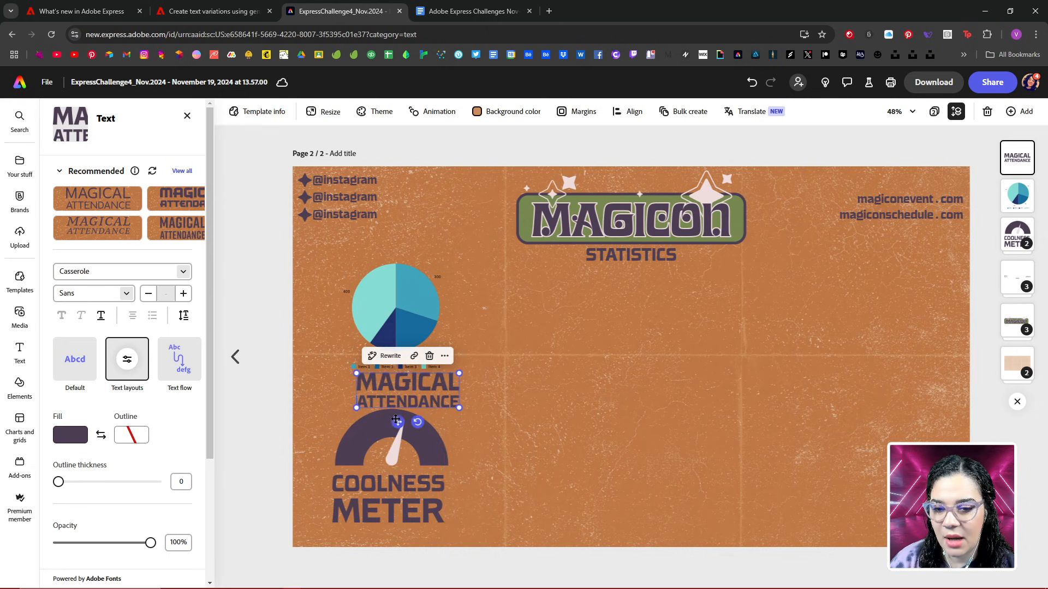
{"action": "left_click_drag", "start_coordinate": [397, 421], "coordinate": [394, 270]}
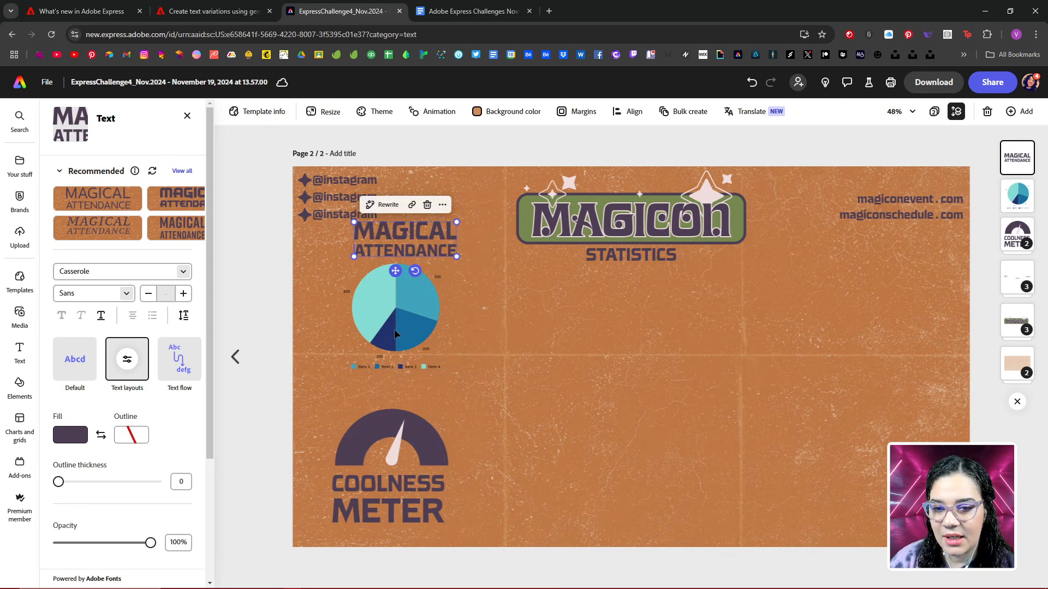
{"action": "left_click", "coordinate": [399, 330]}
{"action": "left_click_drag", "start_coordinate": [399, 330], "coordinate": [397, 349]}
{"action": "left_click", "coordinate": [408, 248]}
{"action": "left_click_drag", "start_coordinate": [407, 244], "coordinate": [394, 268]}
- Rename the pie chart's first two items as WIZARDS and GOBLINS
{"action": "left_click", "coordinate": [398, 322]}
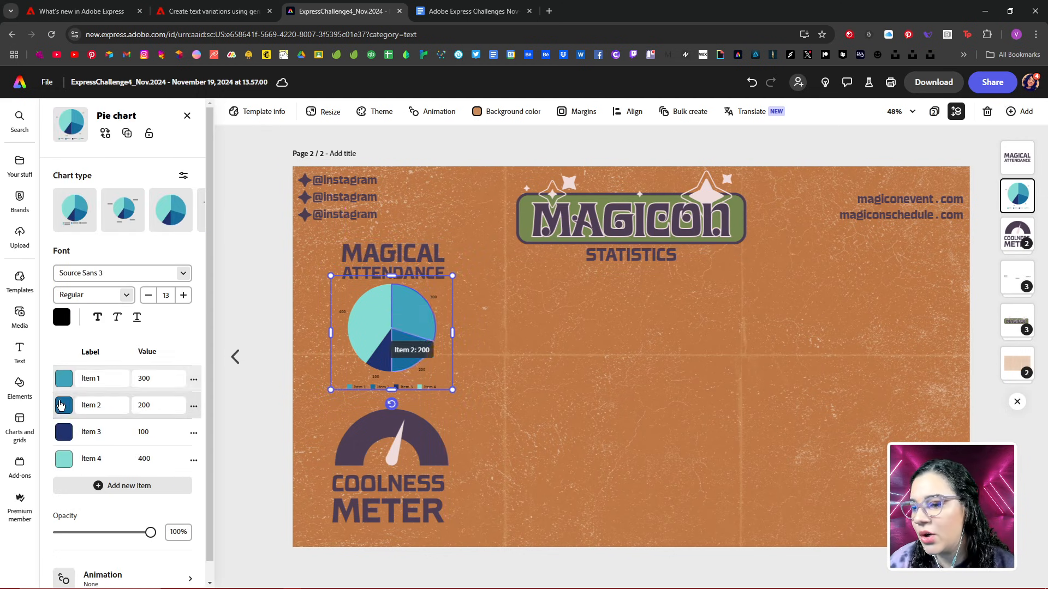
{"action": "left_click_drag", "start_coordinate": [112, 378], "coordinate": [75, 381]}
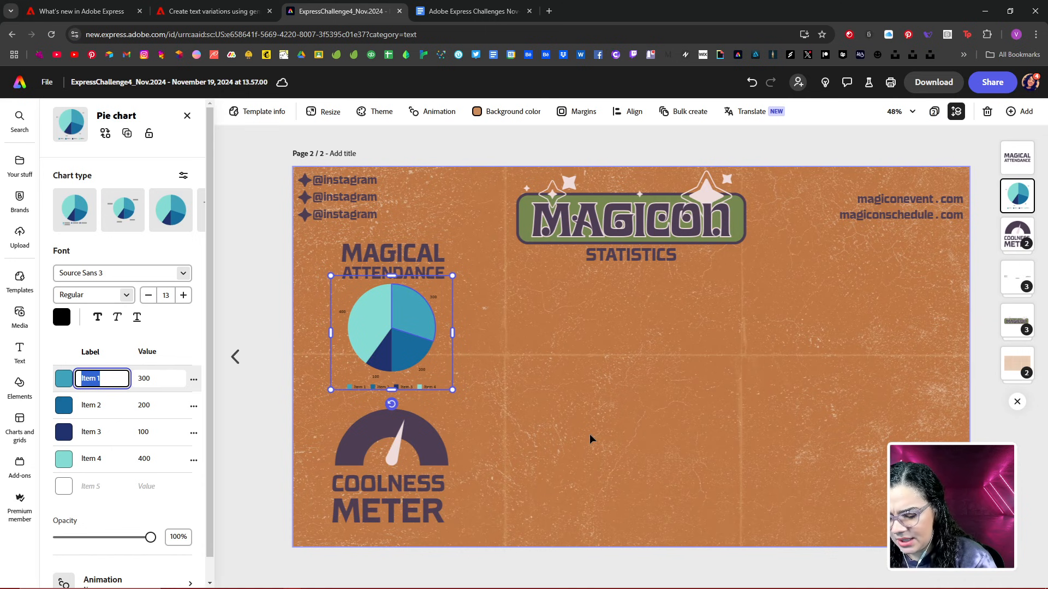
{"action": "type", "text": "W"}
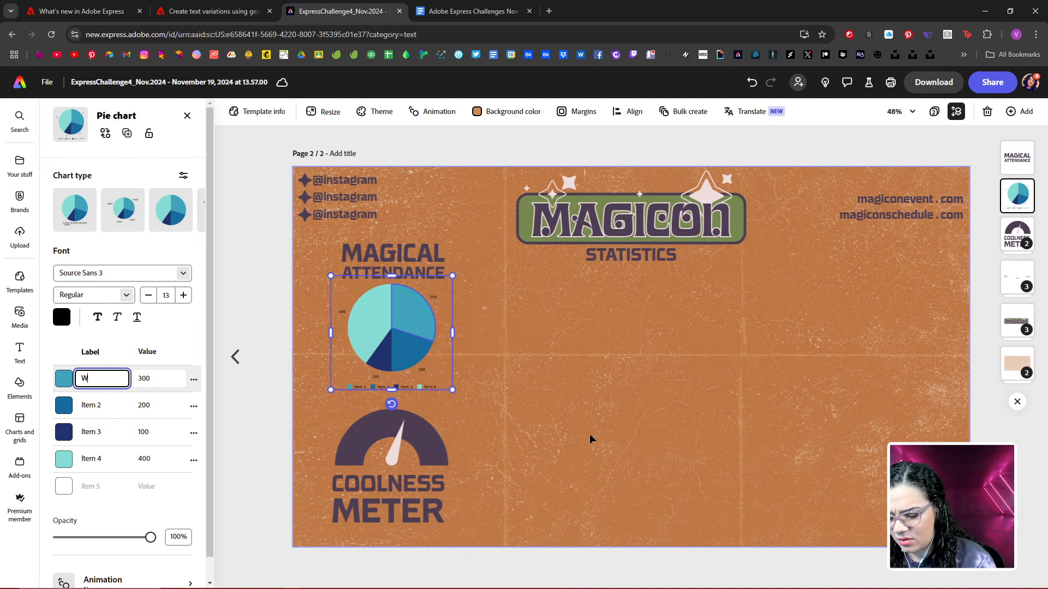
{"action": "type", "text": "IZARTS"}
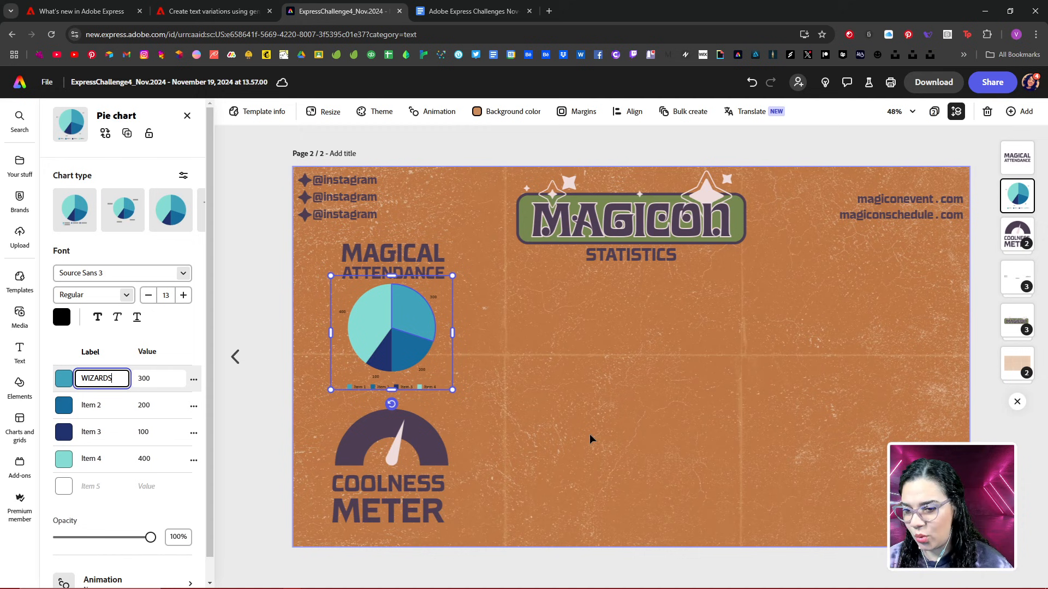
{"action": "left_click", "coordinate": [110, 406]}
{"action": "left_click_drag", "start_coordinate": [110, 408], "coordinate": [76, 405]}
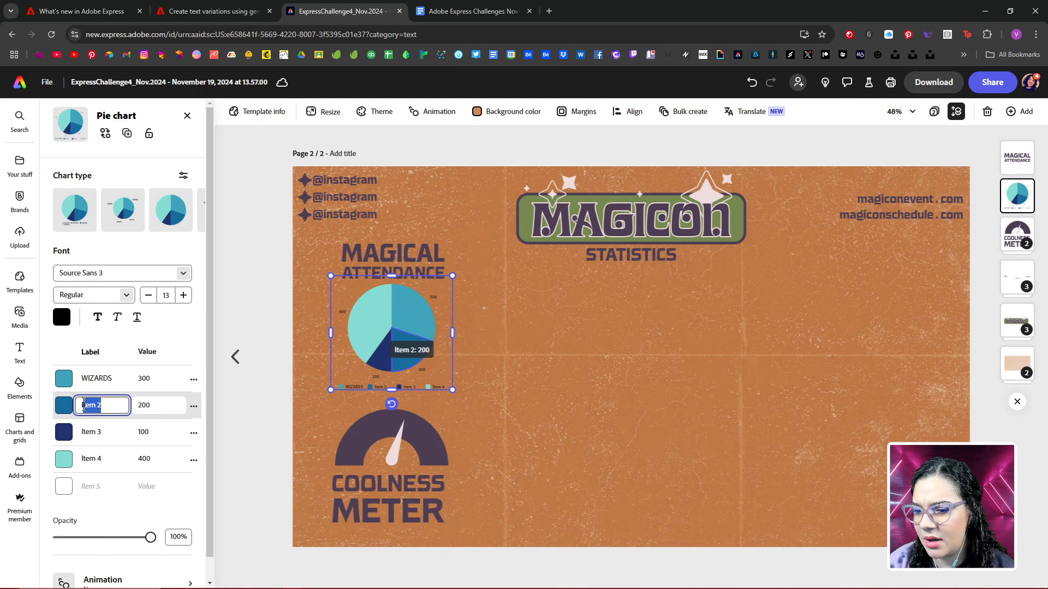
{"action": "type", "text": "GOBLINS"}
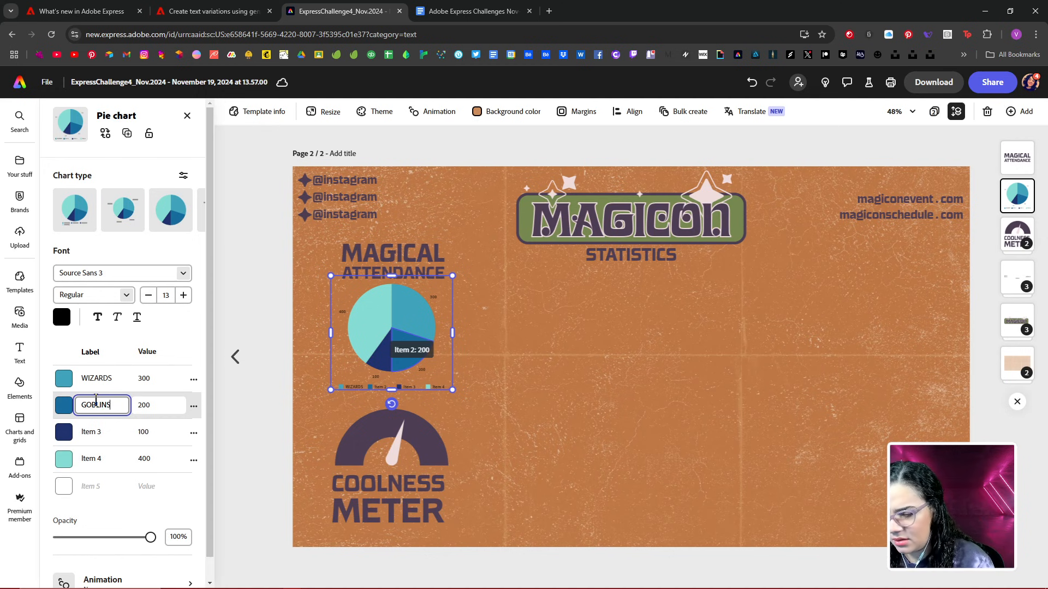
- Rename the pie chart's third and fourth items as ORCS and WITCHES
{"action": "left_click", "coordinate": [103, 432]}
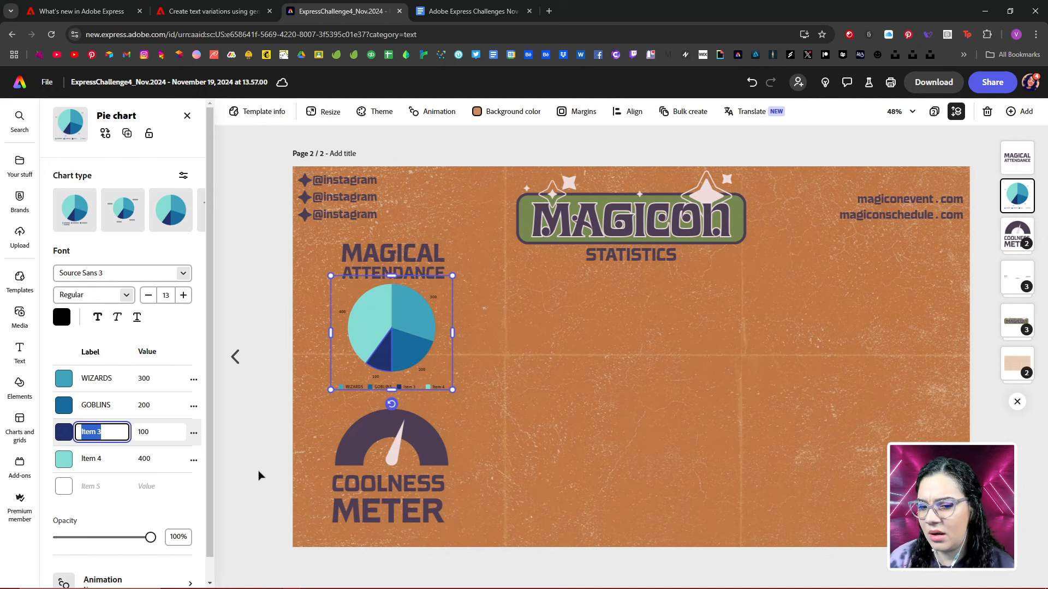
{"action": "type", "text": "ORCS"}
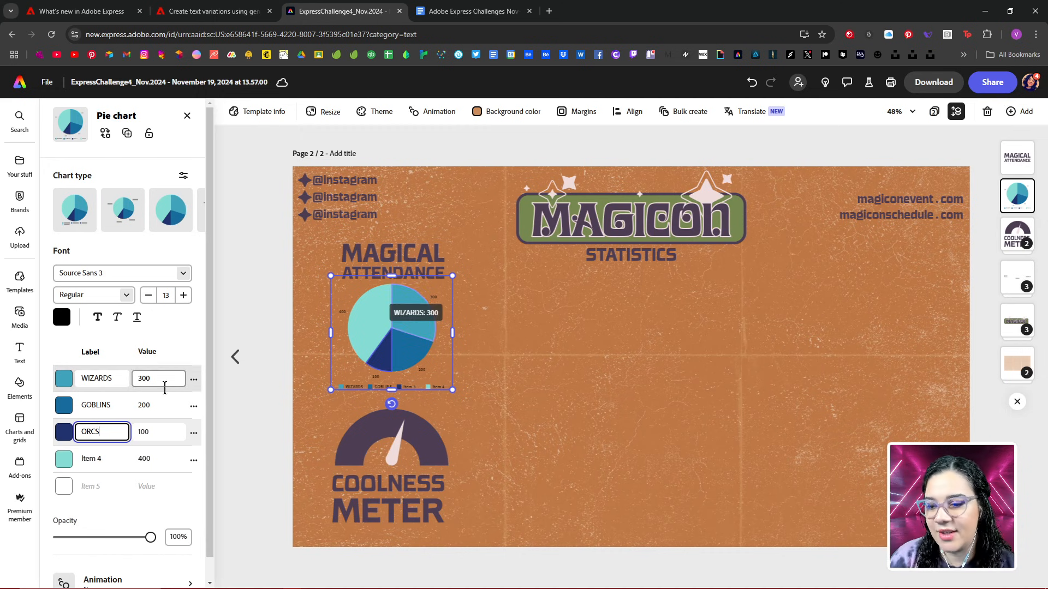
{"action": "left_click", "coordinate": [99, 459]}
{"action": "triple_click", "coordinate": [99, 458]}
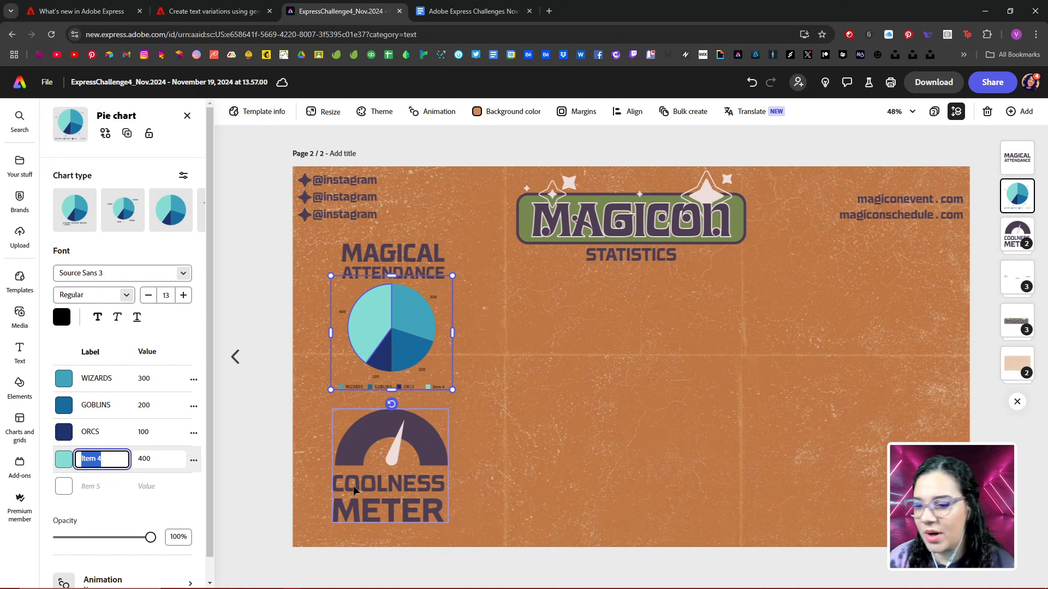
{"action": "type", "text": "WITCHES"}
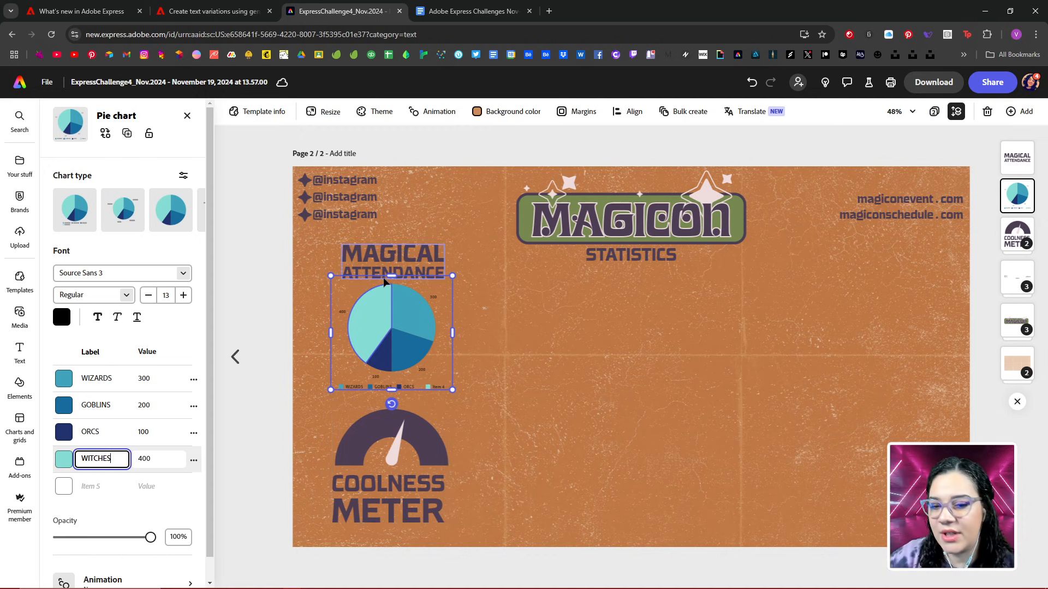
- Set the value of the pie chart's ORCS item to 50
{"action": "left_click", "coordinate": [161, 459]}
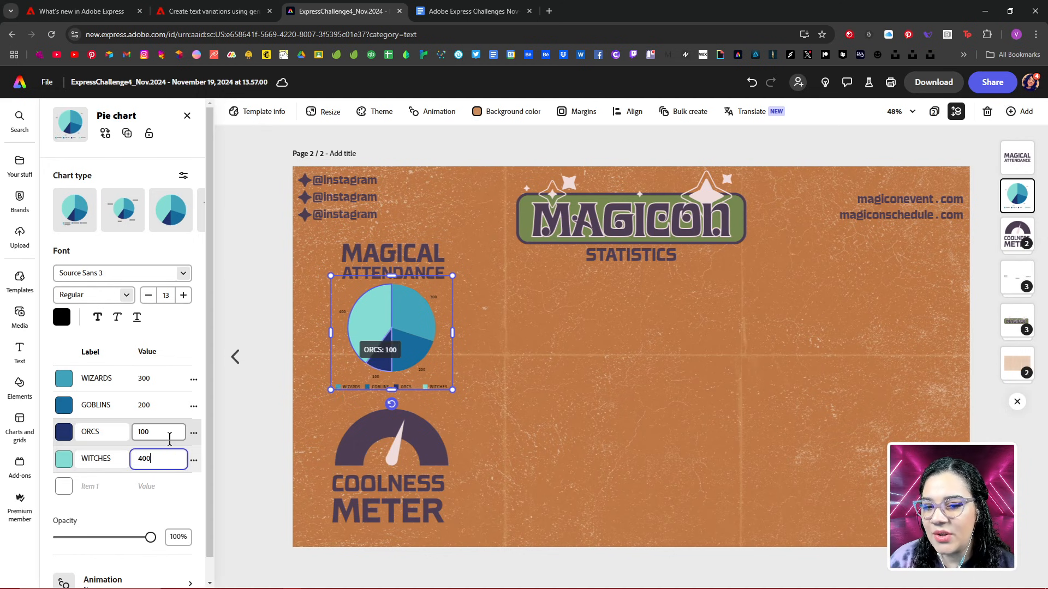
{"action": "left_click", "coordinate": [151, 431]}
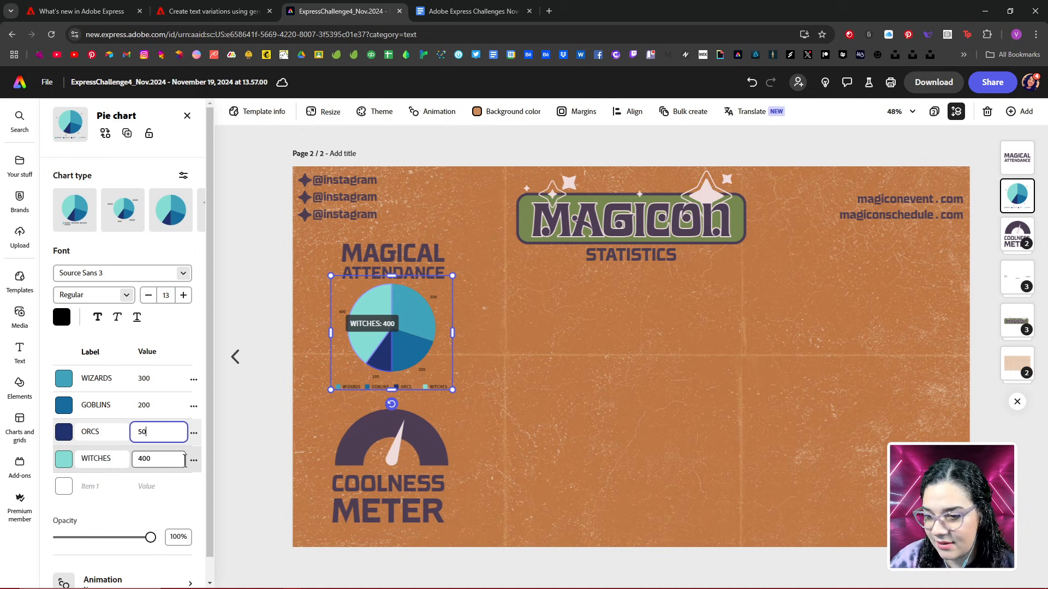
{"action": "mouse_move", "coordinate": [385, 352]}
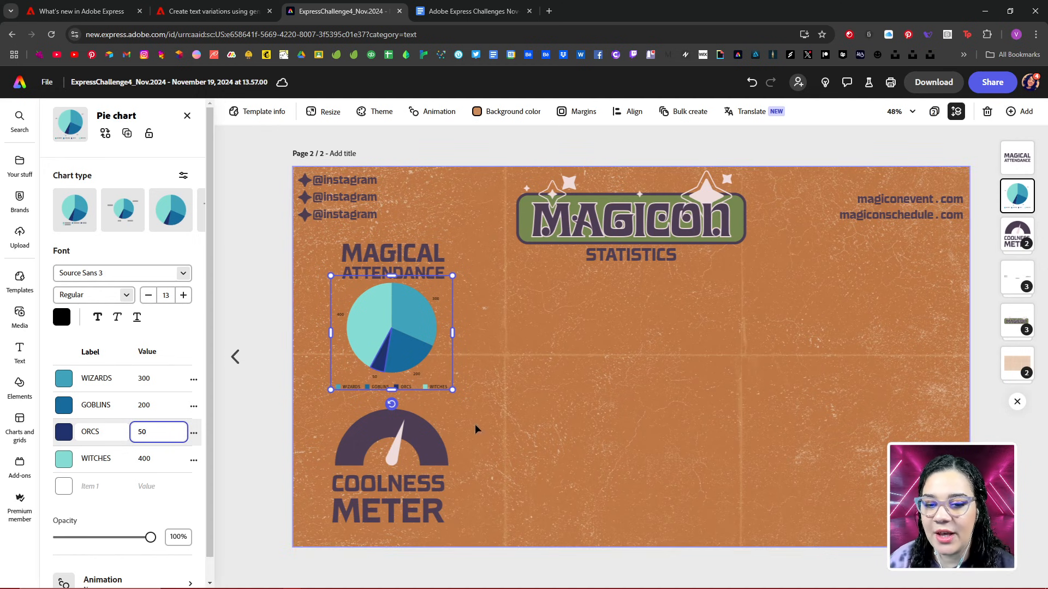
- Recolour the WIZARDS slice green and the GOBLINS slice dark purple using the Express Challenges 2024 palette
{"action": "left_click", "coordinate": [62, 381]}
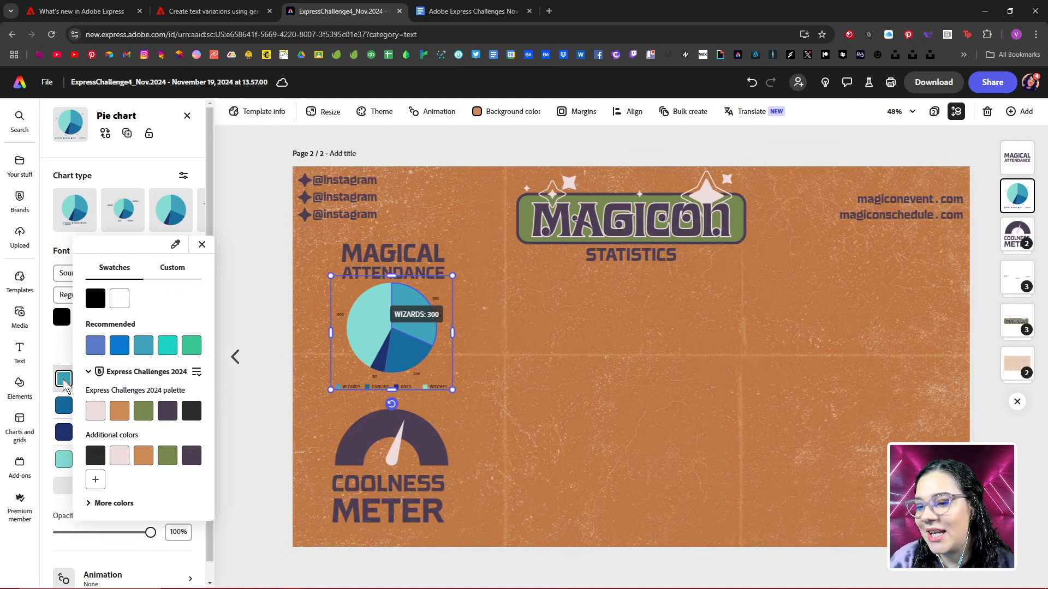
{"action": "left_click", "coordinate": [143, 413]}
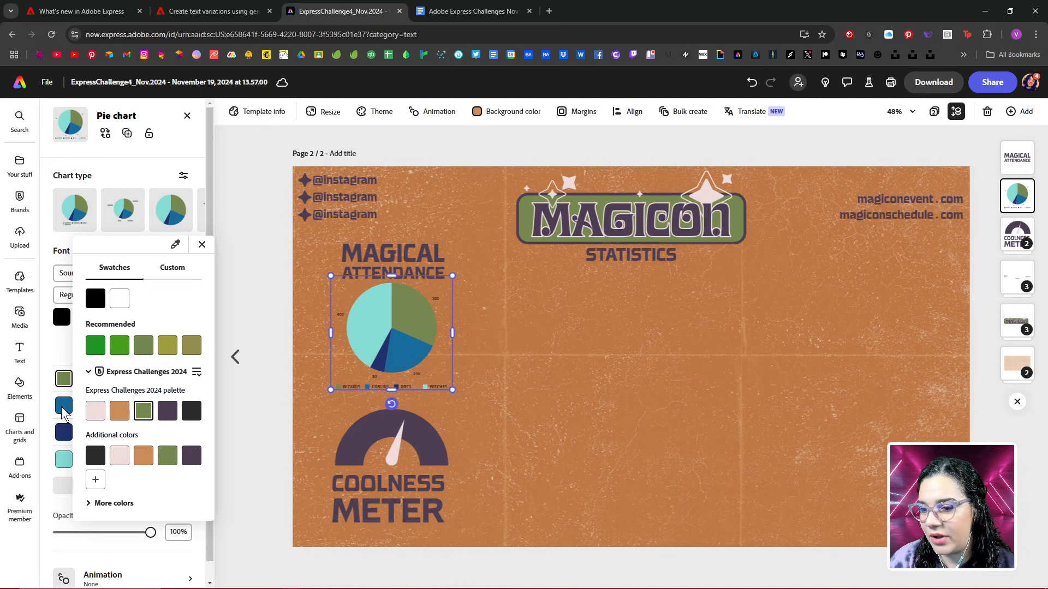
{"action": "left_click", "coordinate": [64, 413]}
{"action": "left_click", "coordinate": [64, 409]}
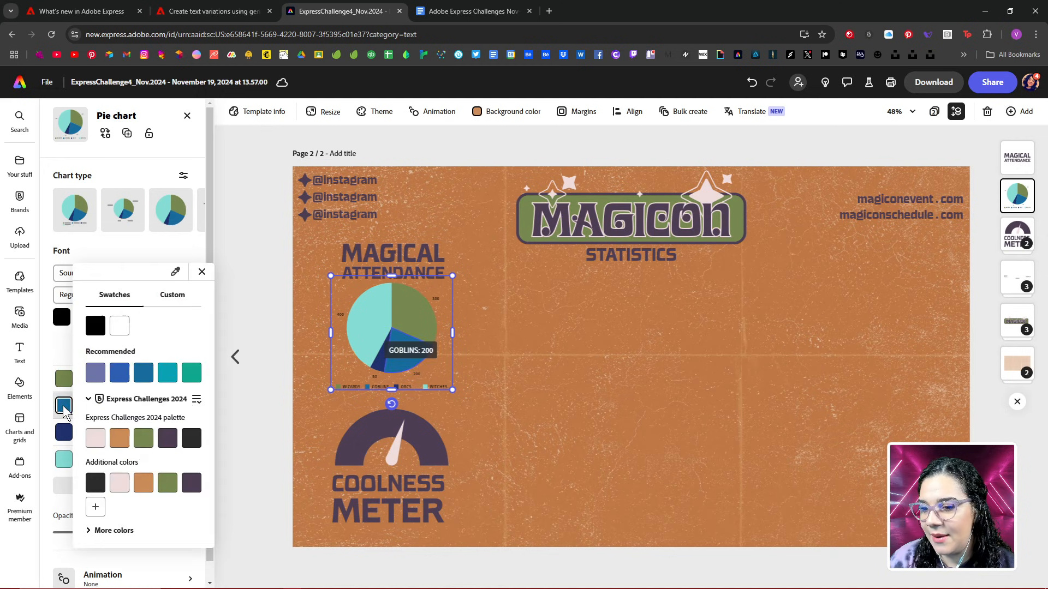
{"action": "left_click", "coordinate": [175, 444]}
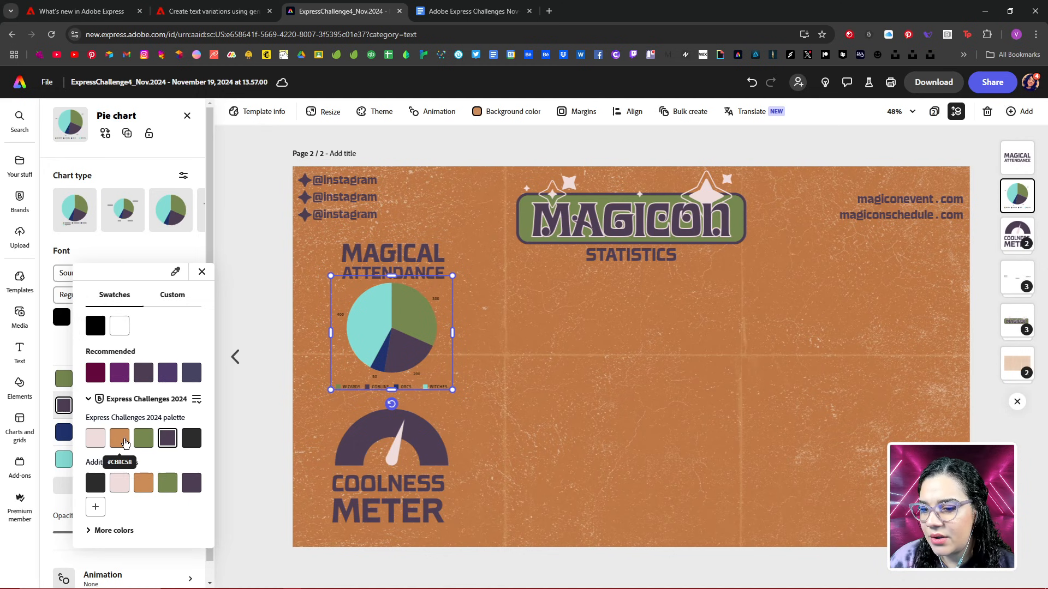
- Recolour the ORCS slice pale pink and the WITCHES slice dark charcoal using the Express Challenges 2024 palette
{"action": "left_click", "coordinate": [67, 434]}
{"action": "left_click", "coordinate": [67, 435]}
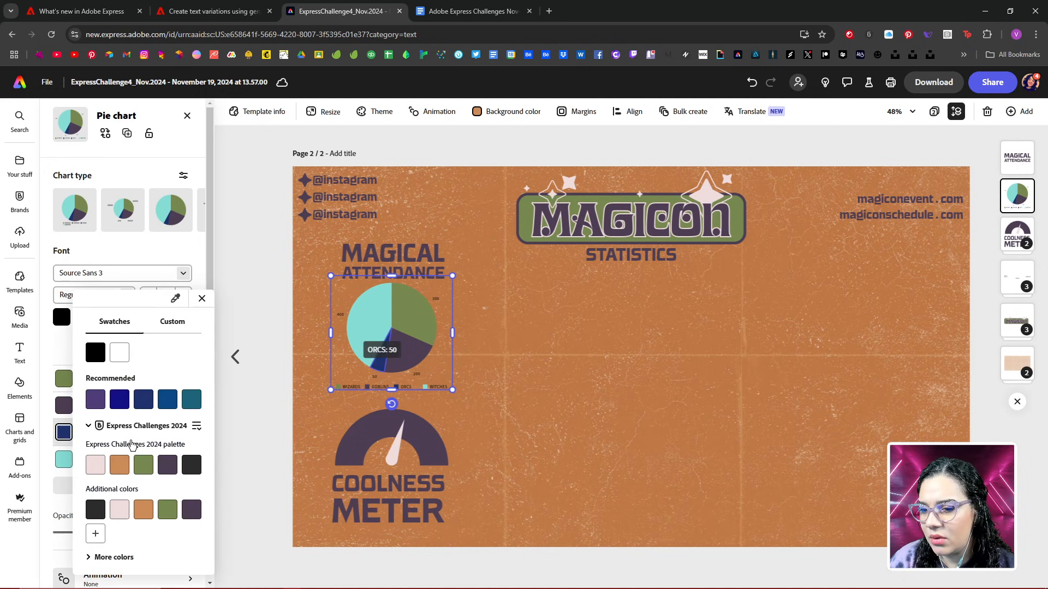
{"action": "left_click", "coordinate": [98, 466]}
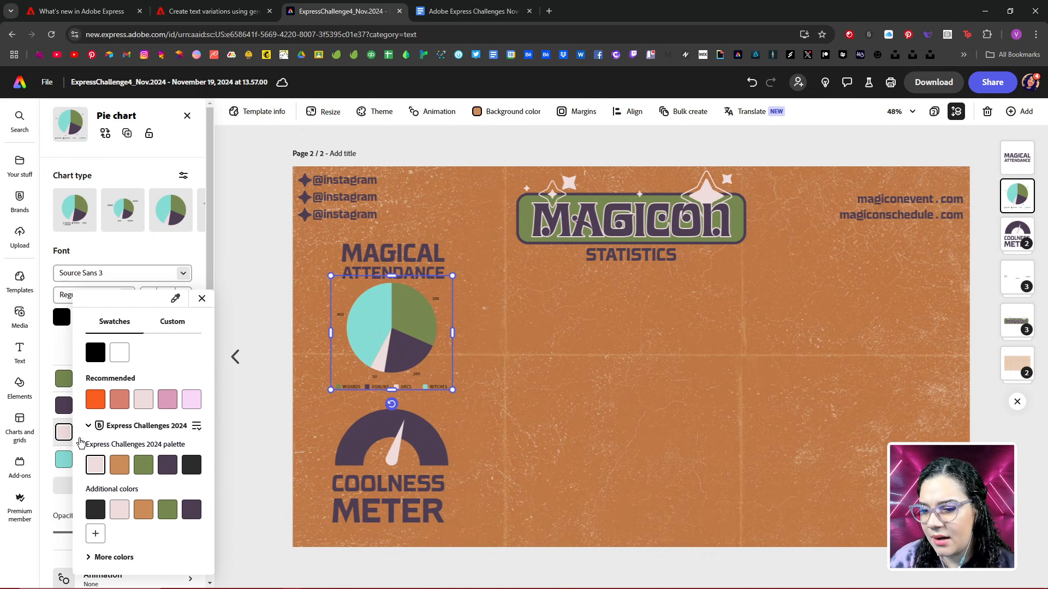
{"action": "left_click", "coordinate": [68, 464]}
{"action": "left_click", "coordinate": [68, 464]}
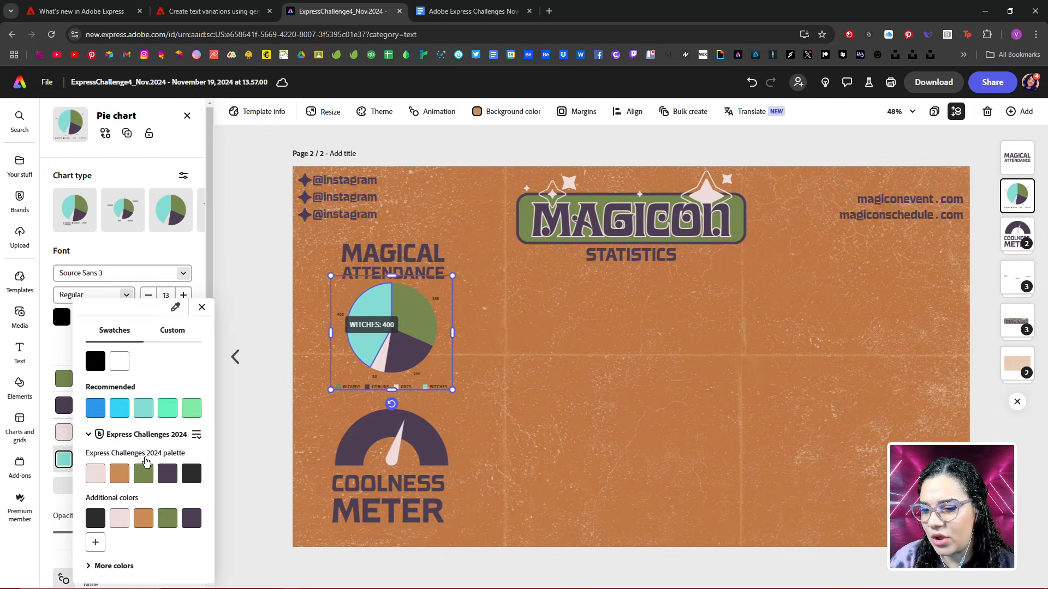
{"action": "left_click", "coordinate": [195, 477]}
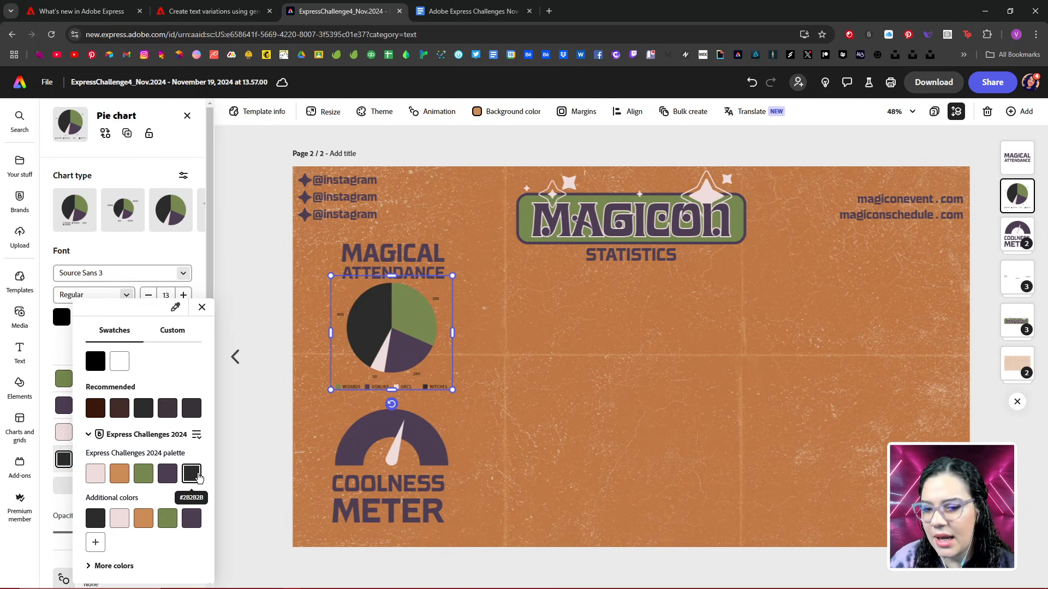
{"action": "left_click", "coordinate": [503, 354]}
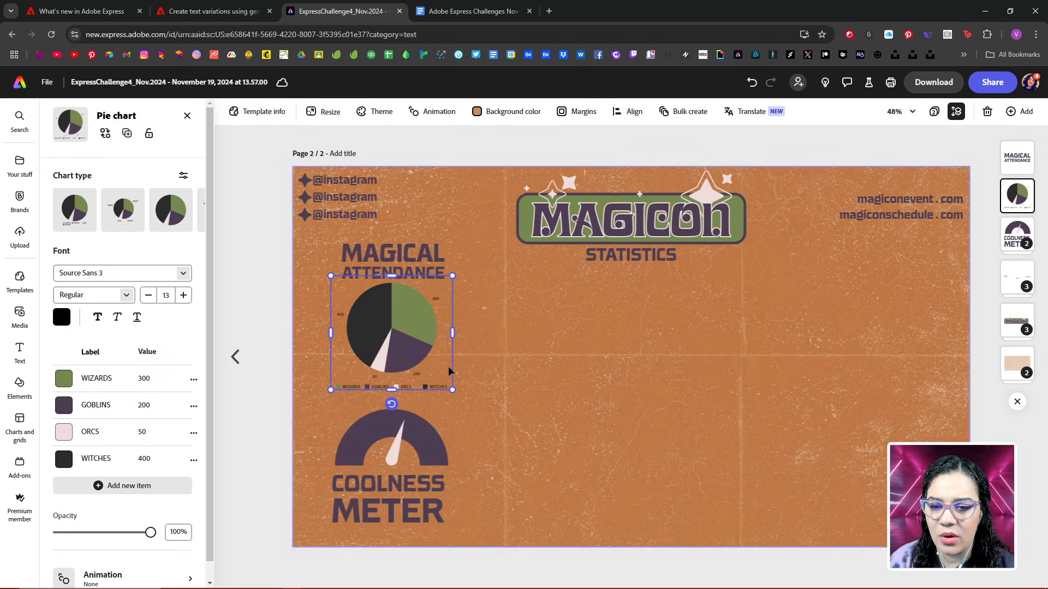
- Centre the COOLNESS METER text beneath the gauge inside their group
{"action": "left_click", "coordinate": [500, 348]}
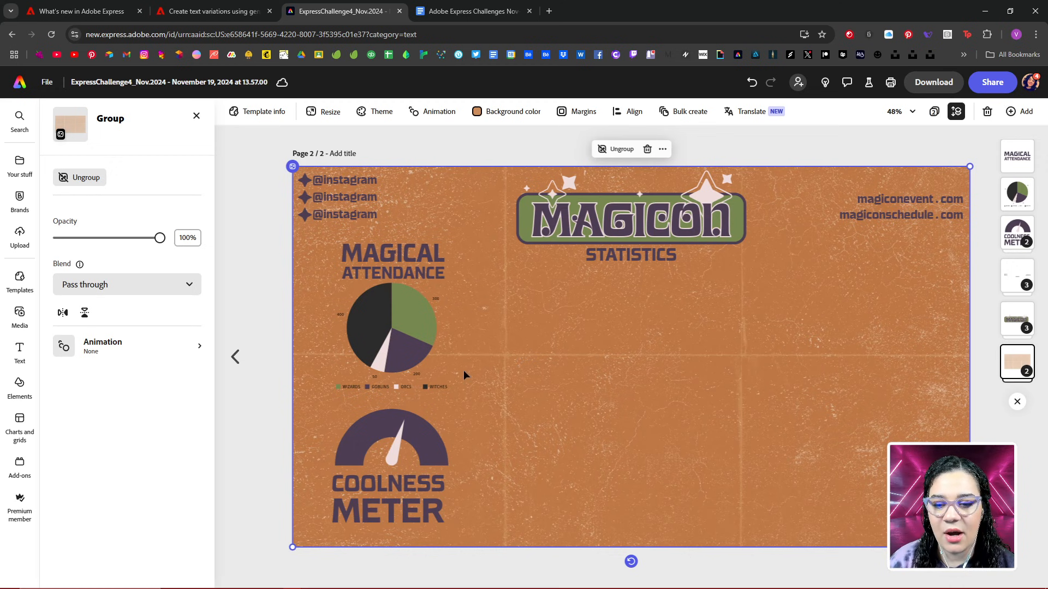
{"action": "left_click", "coordinate": [404, 489]}
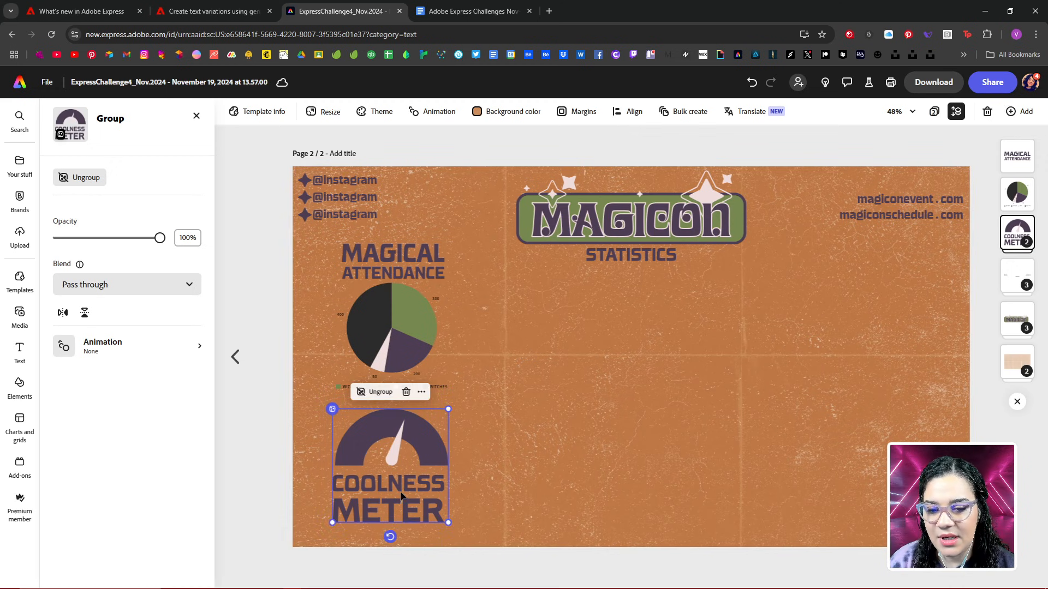
{"action": "double_click", "coordinate": [401, 491]}
{"action": "left_click_drag", "start_coordinate": [410, 503], "coordinate": [409, 502]}
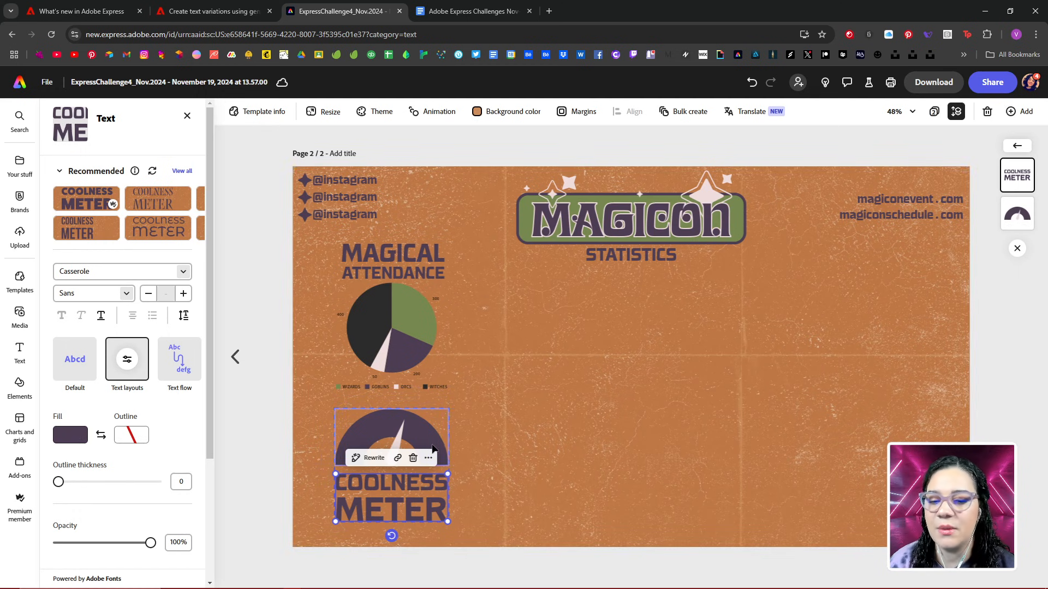
{"action": "left_click", "coordinate": [490, 427]}
- Nudge the coolness meter group down slightly towards the page's lower edge
{"action": "left_click", "coordinate": [422, 443]}
{"action": "key", "text": "Down"}
{"action": "key", "text": "Down"}
{"action": "key", "text": "Down"}
{"action": "key", "text": "Down"}
{"action": "key", "text": "Down"}
{"action": "key", "text": "Down"}
{"action": "key", "text": "Down"}
{"action": "key", "text": "Down"}
{"action": "key", "text": "Down"}
{"action": "key", "text": "Down"}
{"action": "key", "text": "Down"}
{"action": "key", "text": "Down"}
{"action": "key", "text": "Down"}
{"action": "key", "text": "Down"}
{"action": "key", "text": "Down"}
{"action": "key", "text": "Down"}
{"action": "key", "text": "Down"}
- Group the pie chart with its MAGICAL ATTENDANCE title
{"action": "left_click", "coordinate": [412, 328]}
{"action": "left_click", "coordinate": [400, 252], "text": "shift"}
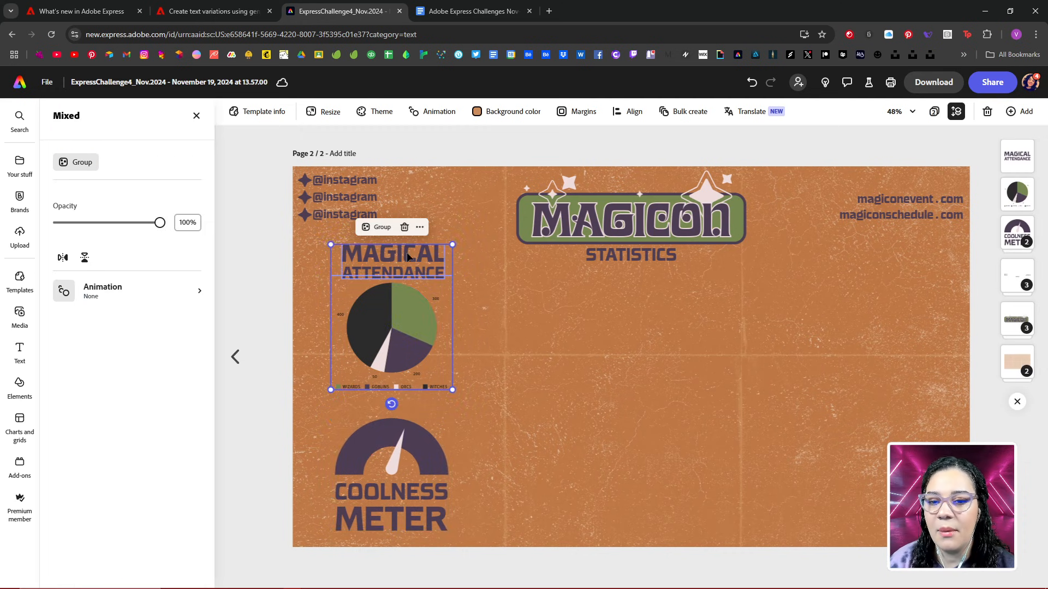
{"action": "left_click", "coordinate": [378, 227]}
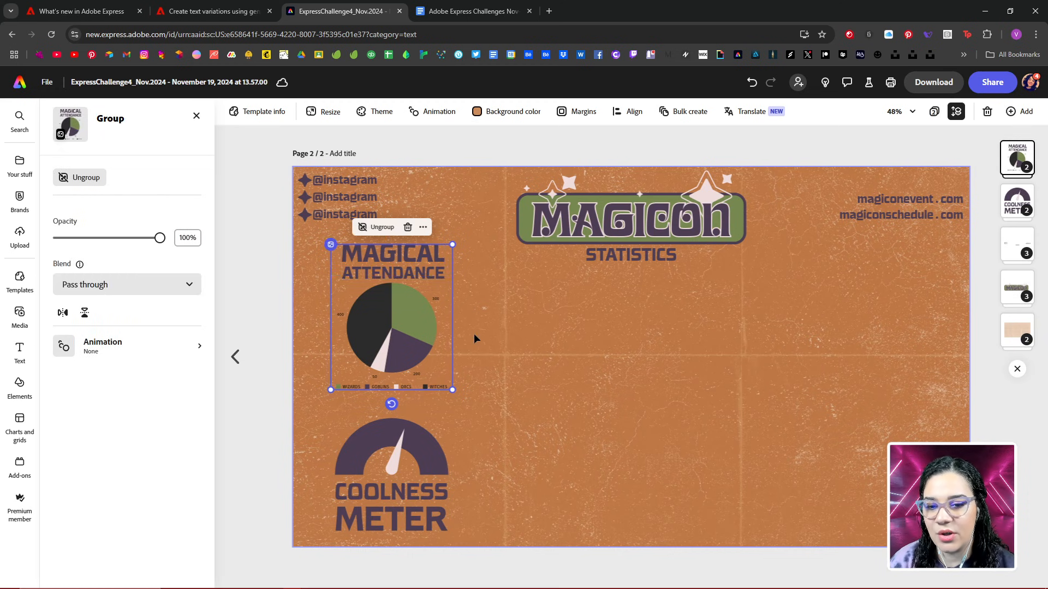
{"action": "left_click", "coordinate": [501, 323]}
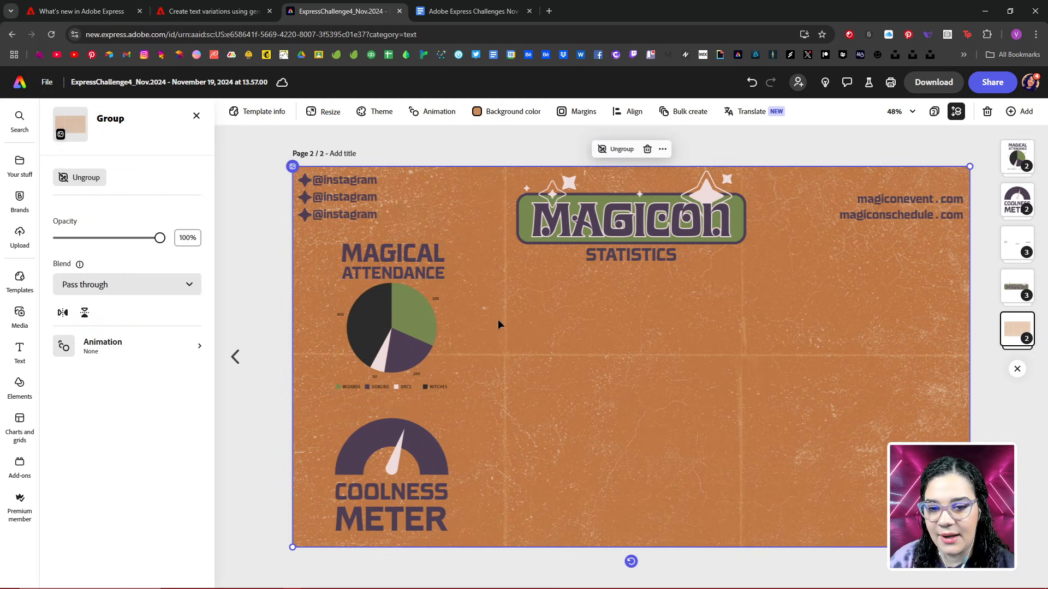
- Nudge the MAGICAL ATTENDANCE group down and slightly right, closer to the coolness meter
{"action": "left_click", "coordinate": [446, 310]}
{"action": "key", "text": "Down"}
{"action": "key", "text": "Down"}
{"action": "key", "text": "Down"}
{"action": "key", "text": "Down"}
{"action": "key", "text": "Down"}
{"action": "key", "text": "Down"}
{"action": "key", "text": "Down"}
{"action": "key", "text": "Down"}
{"action": "key", "text": "Down"}
{"action": "key", "text": "Down"}
{"action": "key", "text": "Right"}
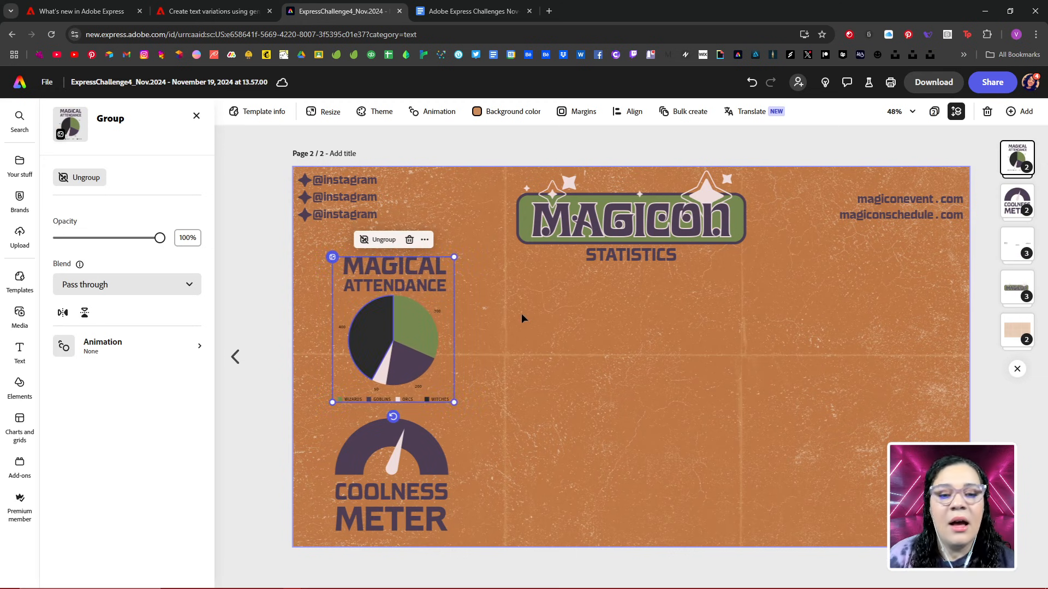
{"action": "left_click", "coordinate": [529, 320]}
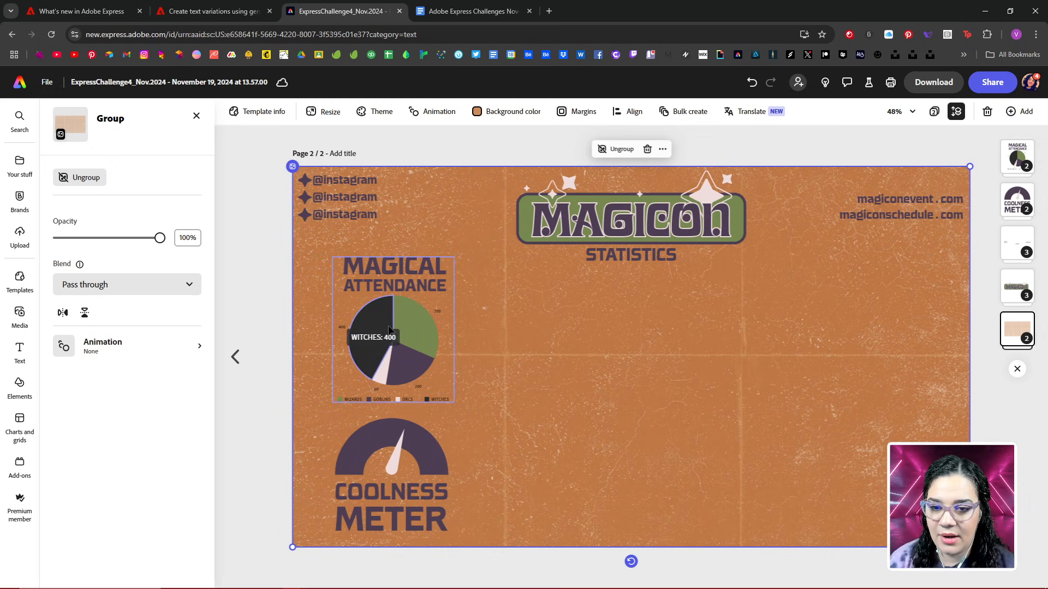
- Scale the MAGICAL ATTENDANCE and coolness meter groups down slightly together
{"action": "left_click", "coordinate": [364, 374]}
{"action": "left_click", "coordinate": [398, 466], "text": "shift"}
{"action": "left_click_drag", "start_coordinate": [452, 262], "coordinate": [444, 280]}
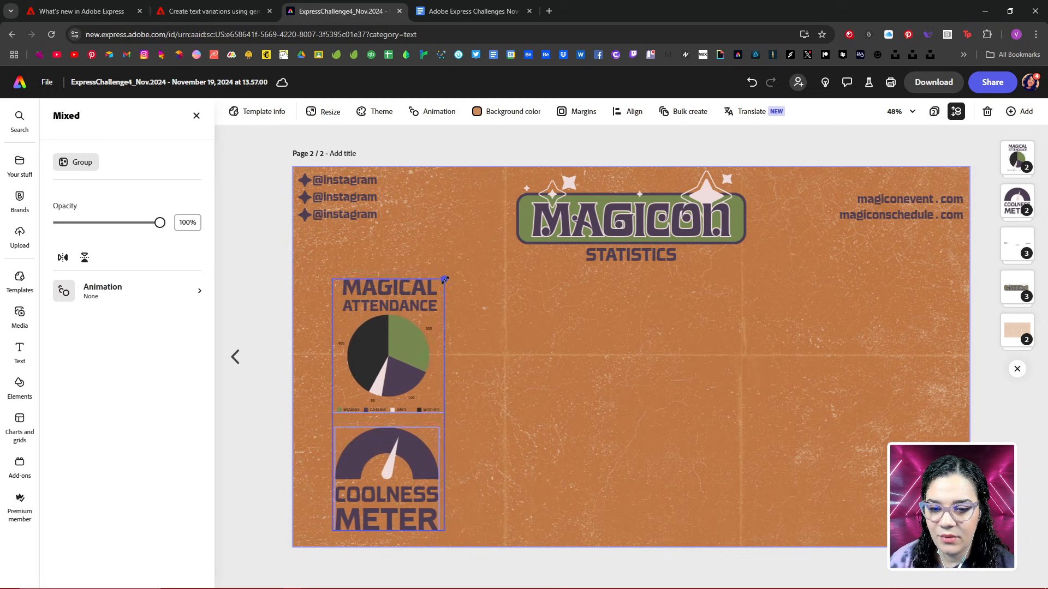
- Shift the coolness meter group slightly right so it is centred beneath the pie chart
{"action": "left_click", "coordinate": [437, 458]}
{"action": "left_click", "coordinate": [428, 457]}
{"action": "left_click_drag", "start_coordinate": [414, 454], "coordinate": [418, 459]}
{"action": "key", "text": "ctrl+z"}
{"action": "left_click", "coordinate": [415, 458]}
{"action": "left_click", "coordinate": [442, 461]}
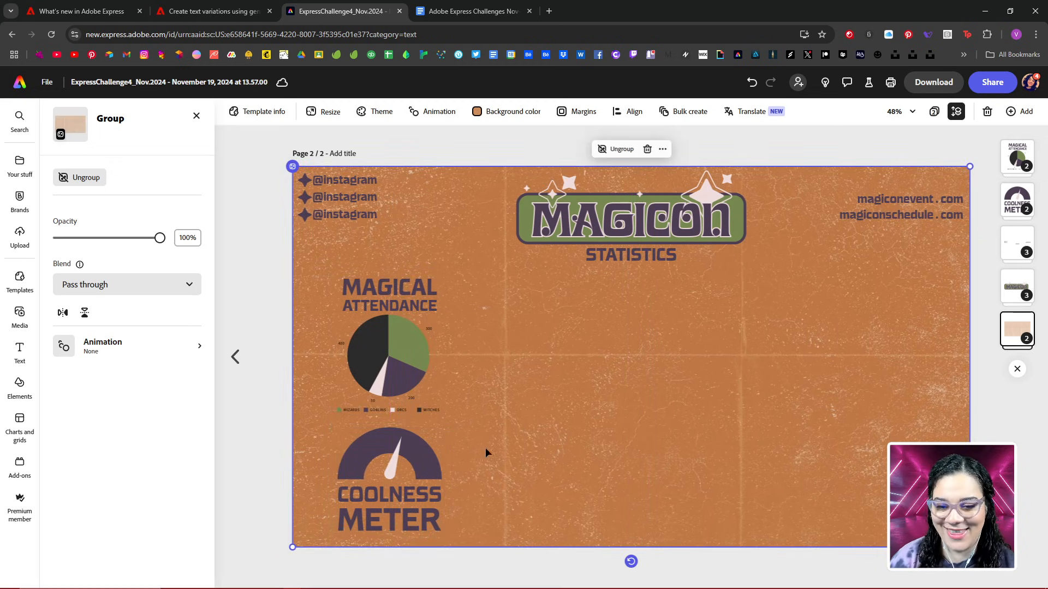
- Move the MAGICAL ATTENDANCE and coolness meter groups slightly down the page together
{"action": "left_click", "coordinate": [402, 292]}
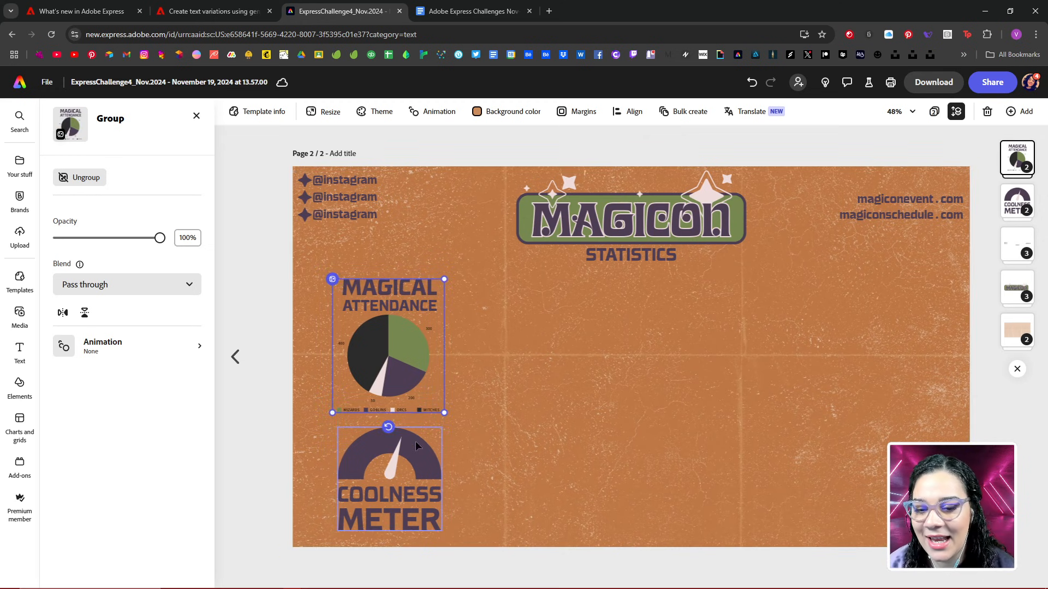
{"action": "left_click", "coordinate": [415, 447], "text": "shift"}
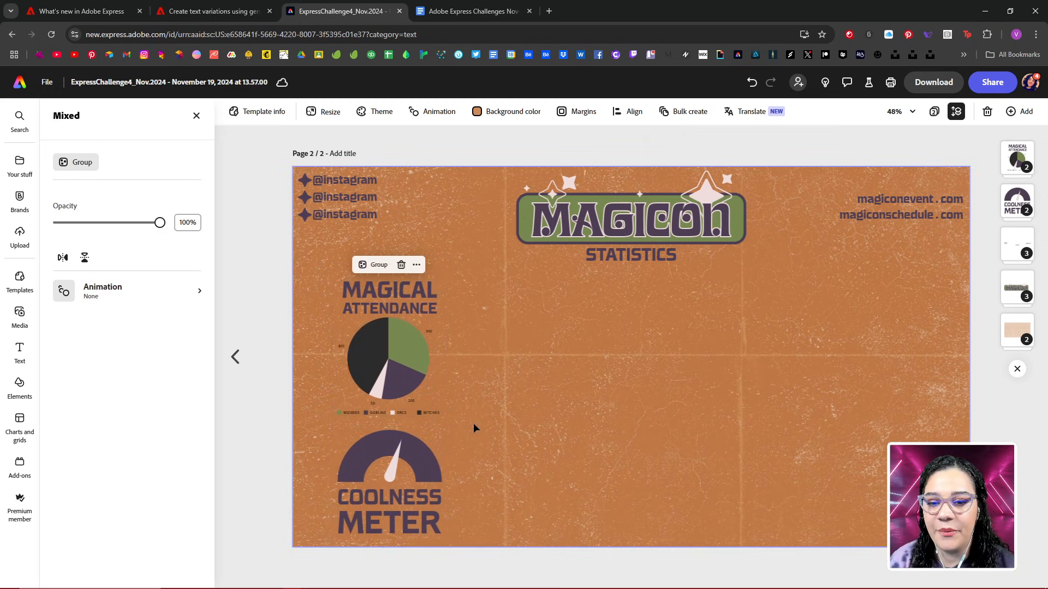
{"action": "left_click", "coordinate": [496, 392]}
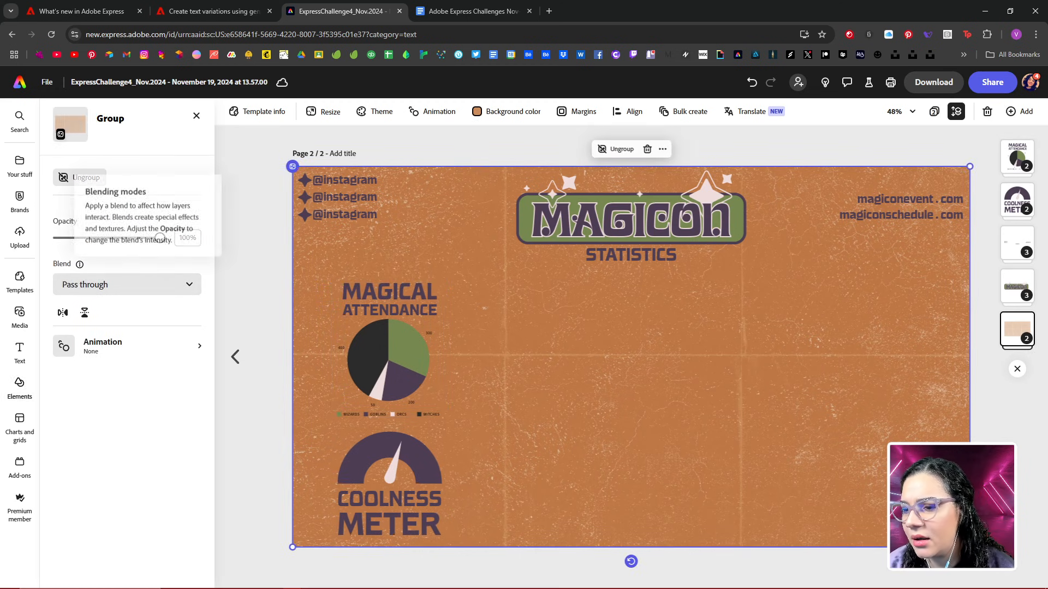
- Enlarge the MAGICAL ATTENDANCE group and move it to the right side of the page
{"action": "mouse_move", "coordinate": [377, 365]}
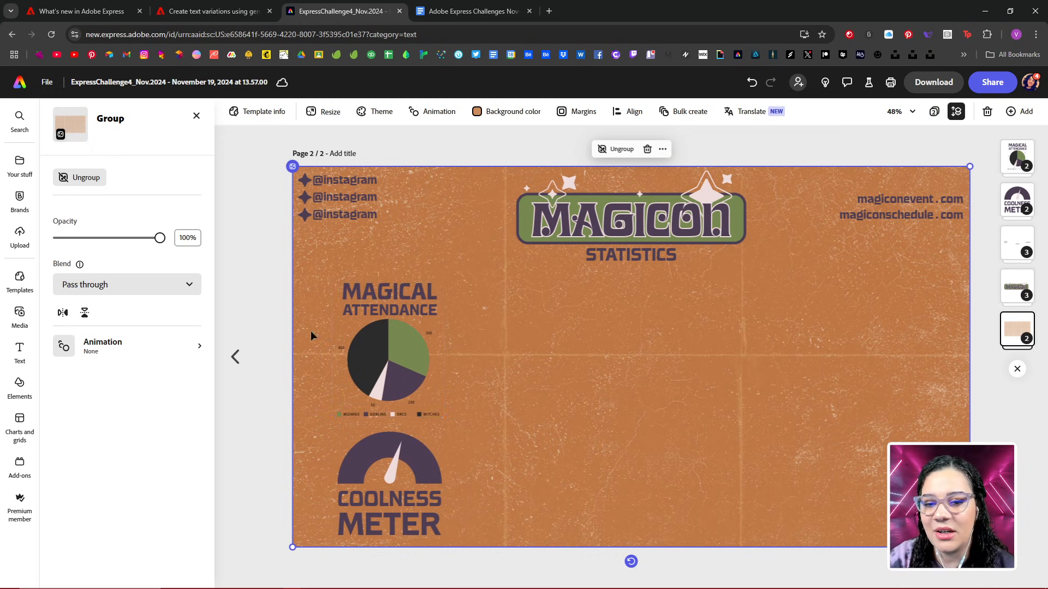
{"action": "left_click", "coordinate": [412, 351]}
{"action": "left_click_drag", "start_coordinate": [442, 281], "coordinate": [568, 134]}
{"action": "left_click_drag", "start_coordinate": [496, 282], "coordinate": [866, 398]}
- Shrink the MAGICAL ATTENDANCE group a little and raise it to fit below the website addresses on the page
{"action": "left_click", "coordinate": [777, 312]}
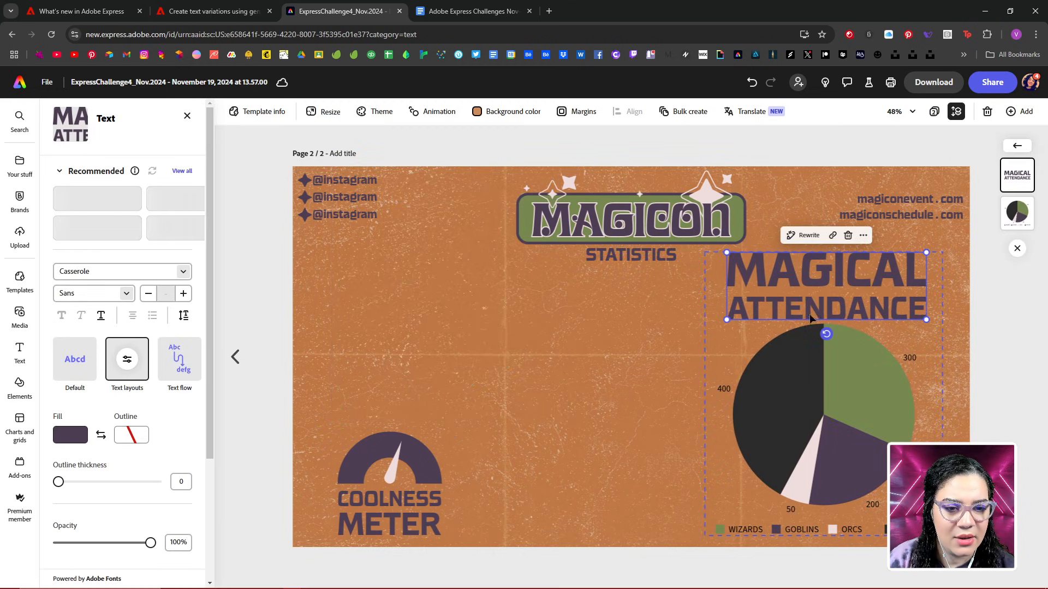
{"action": "left_click", "coordinate": [626, 419]}
{"action": "left_click", "coordinate": [787, 394]}
{"action": "left_click_drag", "start_coordinate": [705, 253], "coordinate": [770, 324]}
{"action": "left_click_drag", "start_coordinate": [872, 414], "coordinate": [871, 374]}
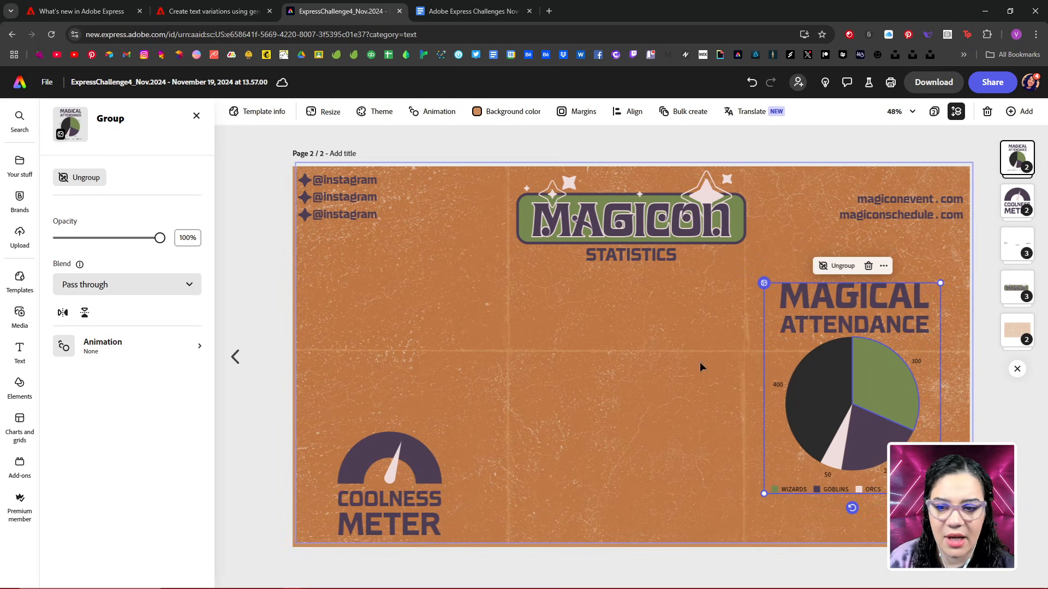
- Lock the textured orange background group
{"action": "left_click", "coordinate": [593, 364]}
{"action": "left_click_drag", "start_coordinate": [593, 365], "coordinate": [587, 368]}
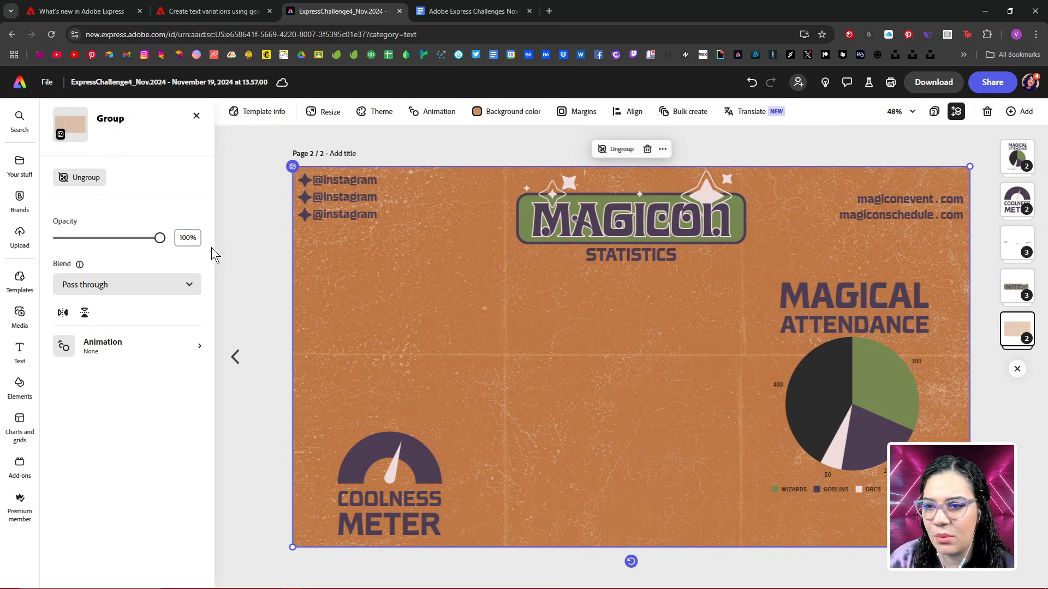
{"action": "right_click", "coordinate": [351, 260]}
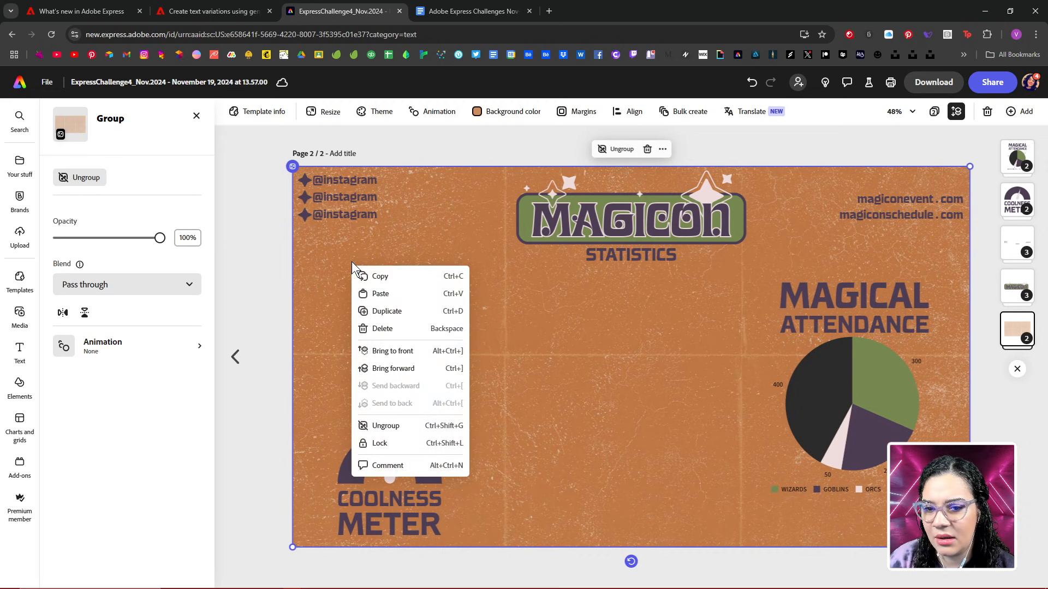
{"action": "left_click", "coordinate": [386, 446]}
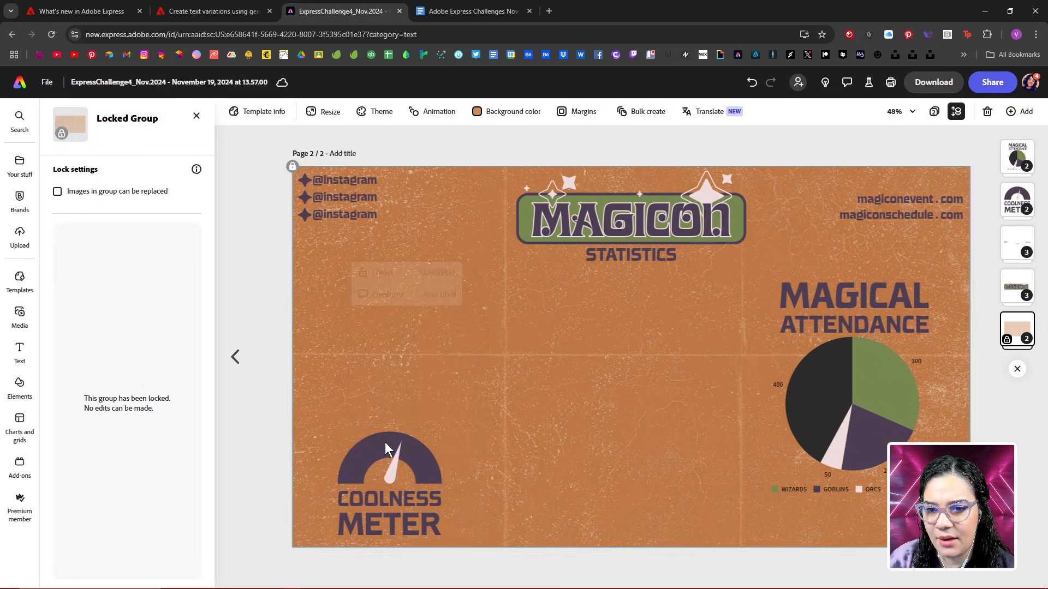
- Move the coolness meter group up and left, towards the page's left edge
{"action": "left_click", "coordinate": [231, 270]}
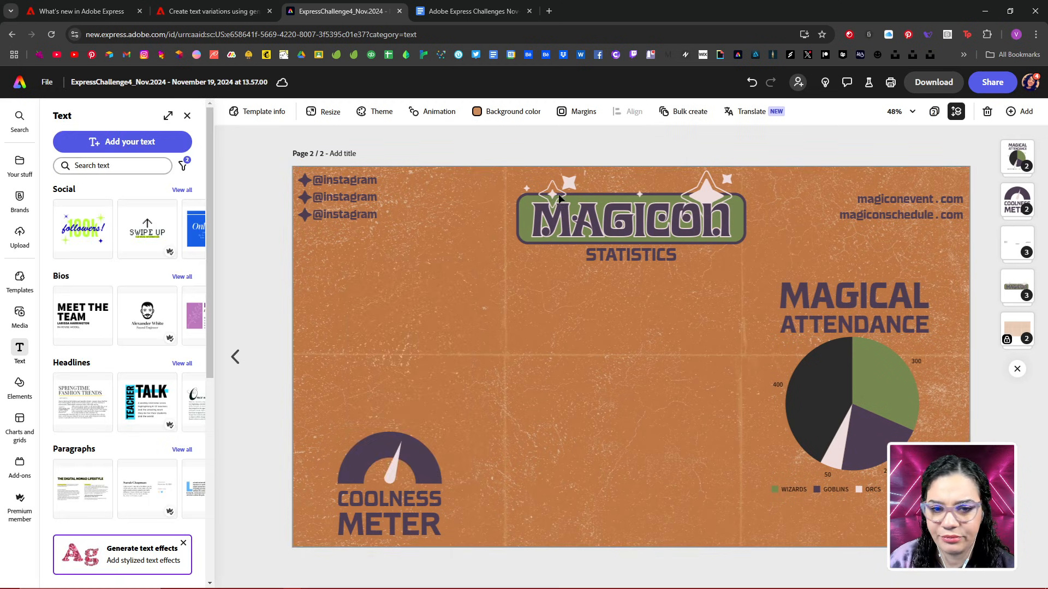
{"action": "left_click", "coordinate": [445, 464]}
{"action": "left_click_drag", "start_coordinate": [433, 471], "coordinate": [361, 426]}
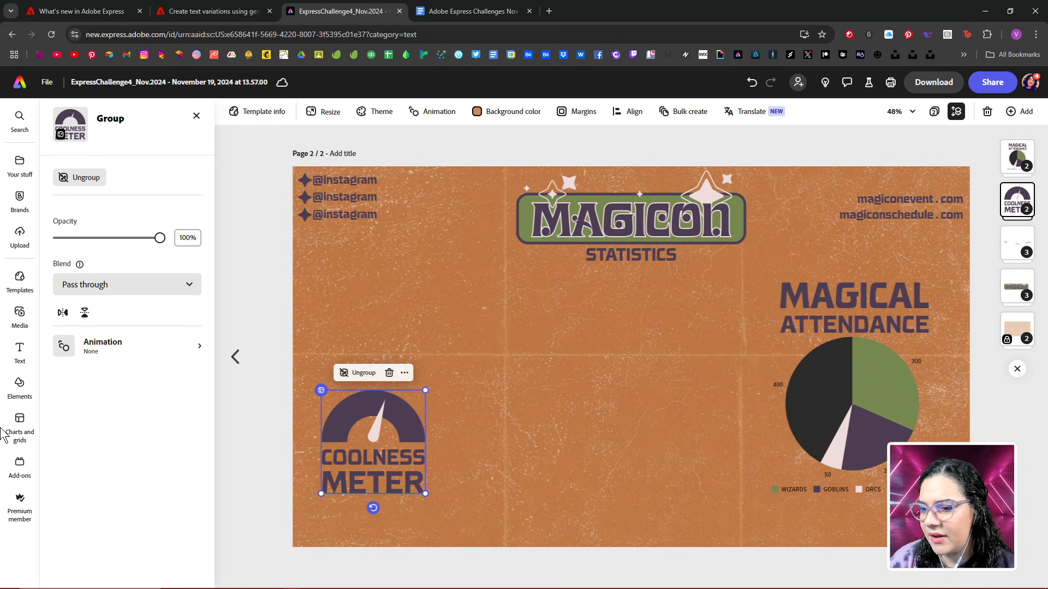
- Add a five-item line chart with value labels and dashed horizontal gridlines to the page
{"action": "left_click", "coordinate": [19, 425]}
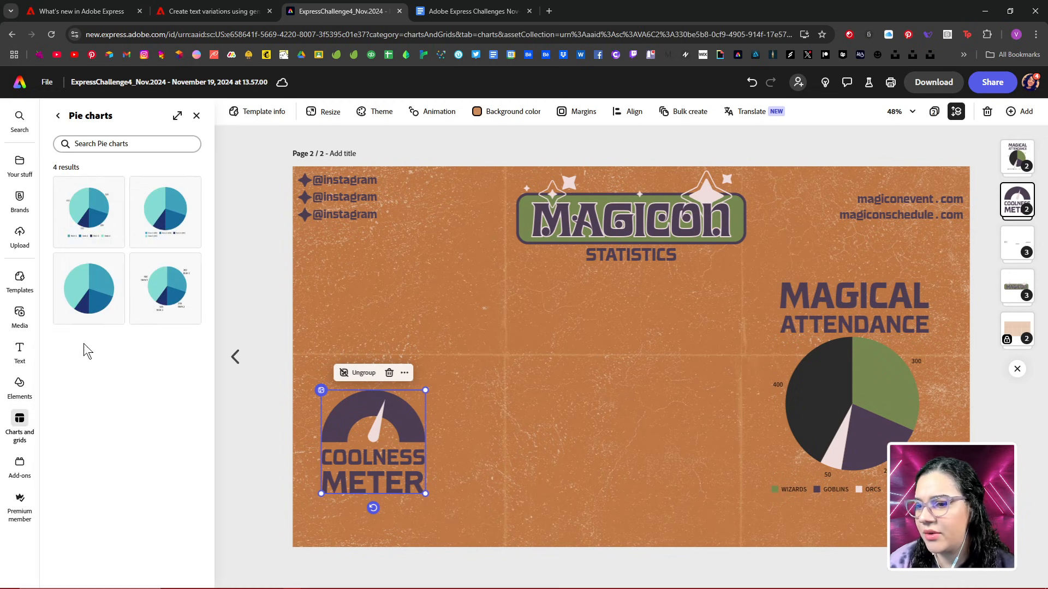
{"action": "left_click", "coordinate": [58, 115]}
{"action": "scroll", "coordinate": [141, 336], "scroll_direction": "down", "scroll_amount": 5}
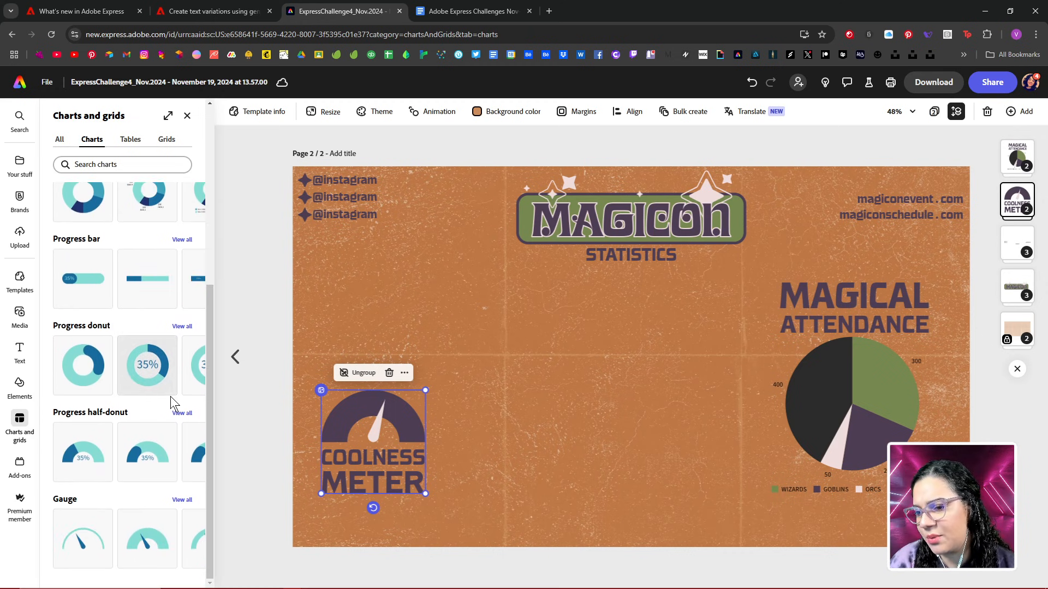
{"action": "scroll", "coordinate": [164, 414], "scroll_direction": "up", "scroll_amount": 1}
{"action": "scroll", "coordinate": [163, 410], "scroll_direction": "up", "scroll_amount": 4}
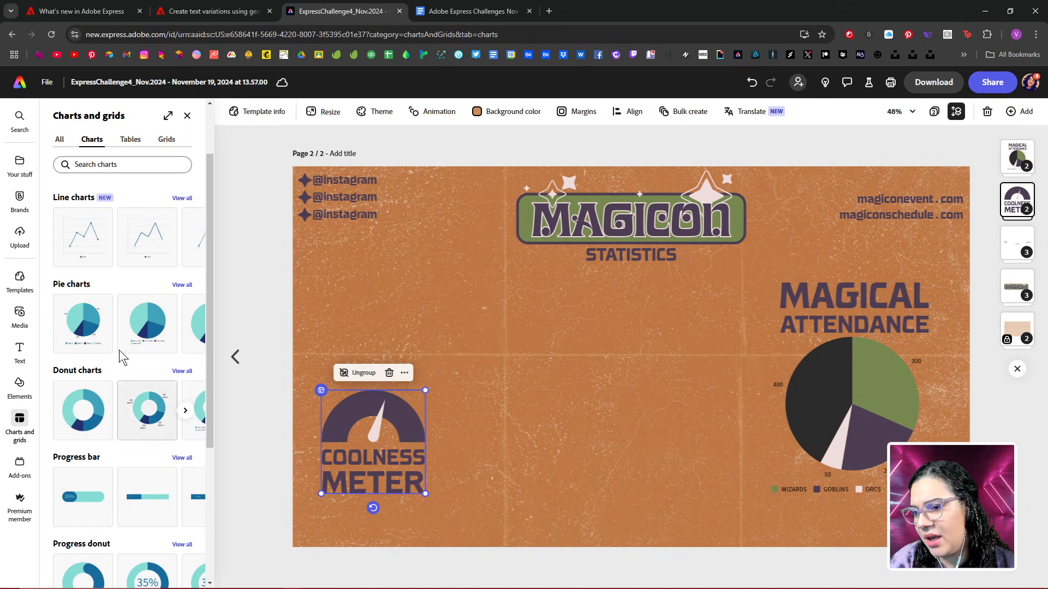
{"action": "left_click", "coordinate": [180, 198]}
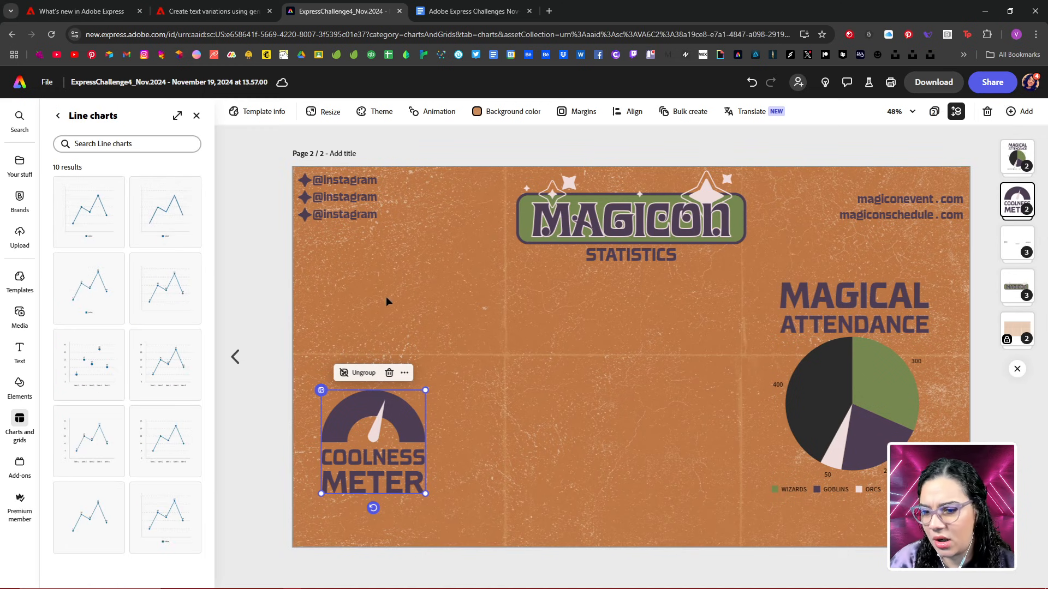
{"action": "left_click", "coordinate": [168, 368]}
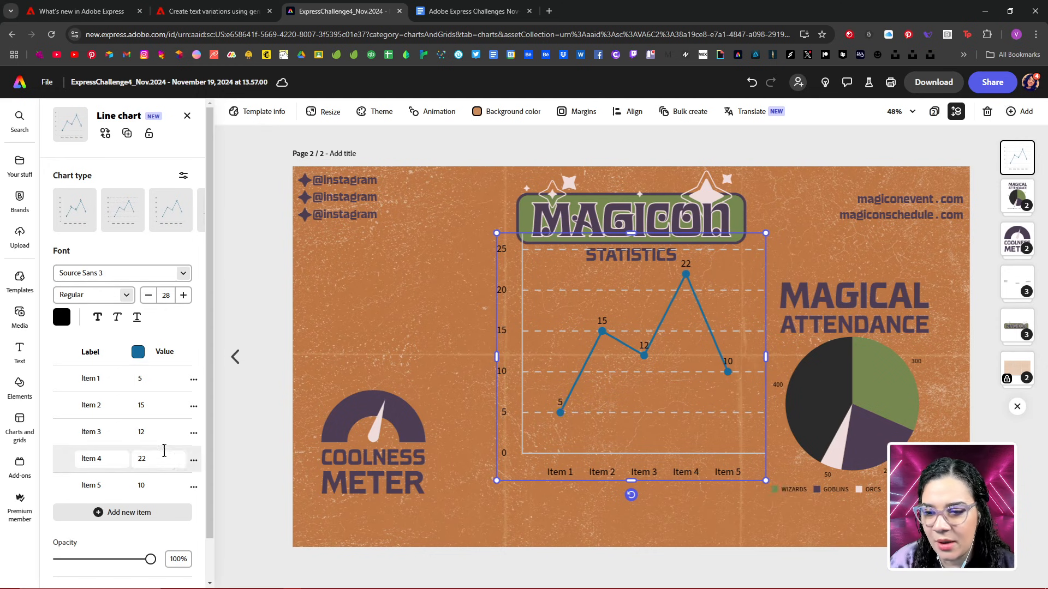
- Rename the line chart's five items as 1600, 1700, 1800, 1900 and 2000
{"action": "left_click", "coordinate": [109, 376]}
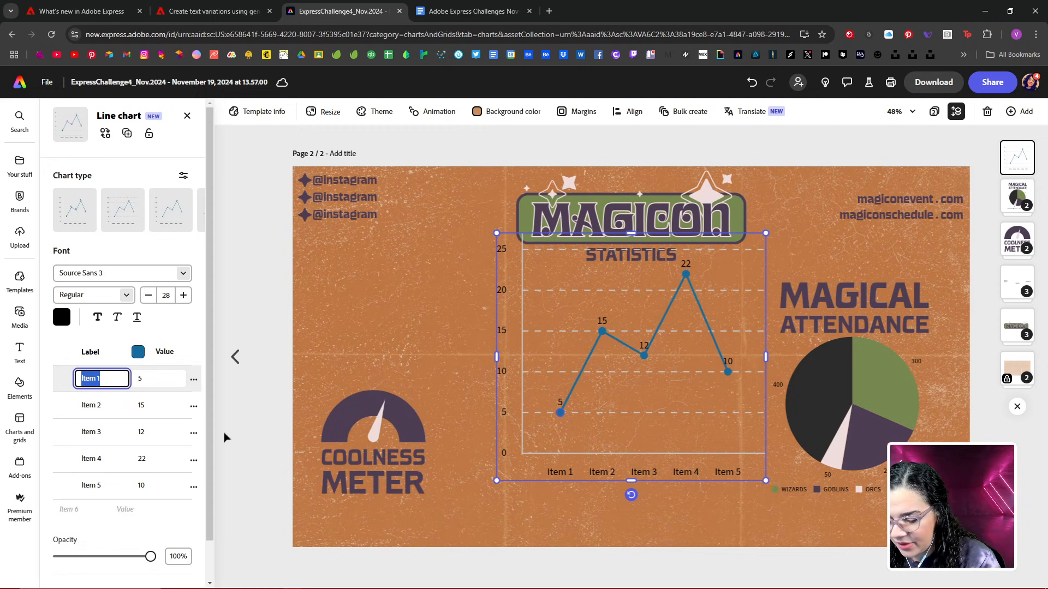
{"action": "type", "text": "1600"}
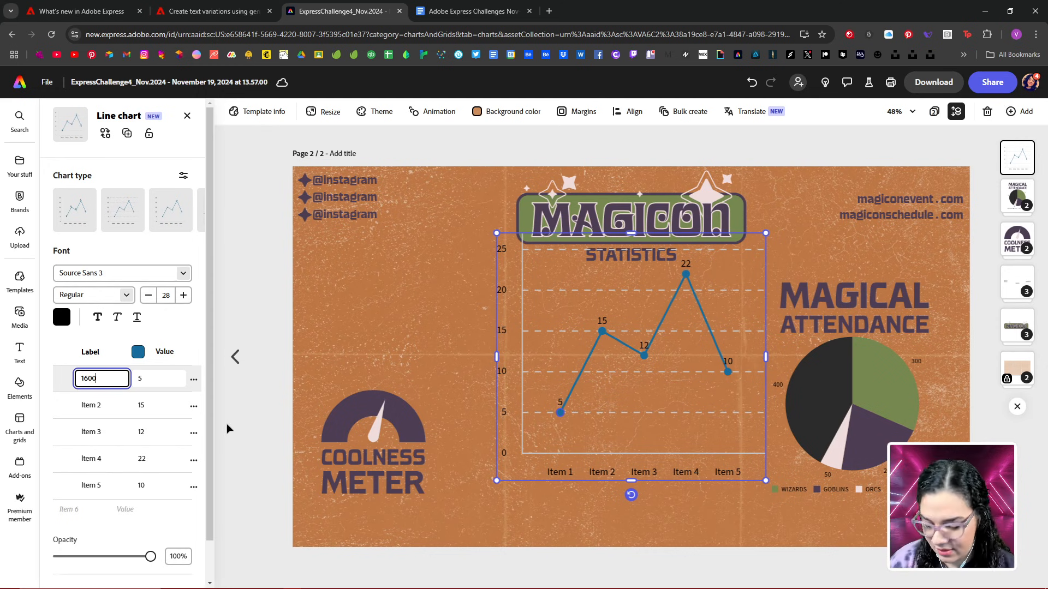
{"action": "left_click", "coordinate": [107, 404]}
{"action": "type", "text": "1700"}
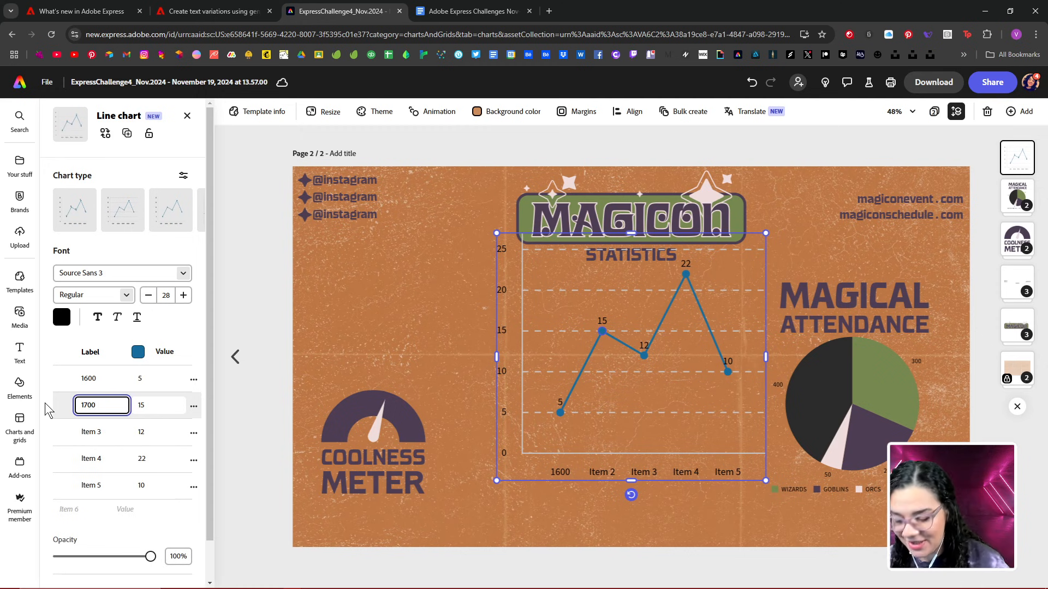
{"action": "left_click", "coordinate": [102, 432]}
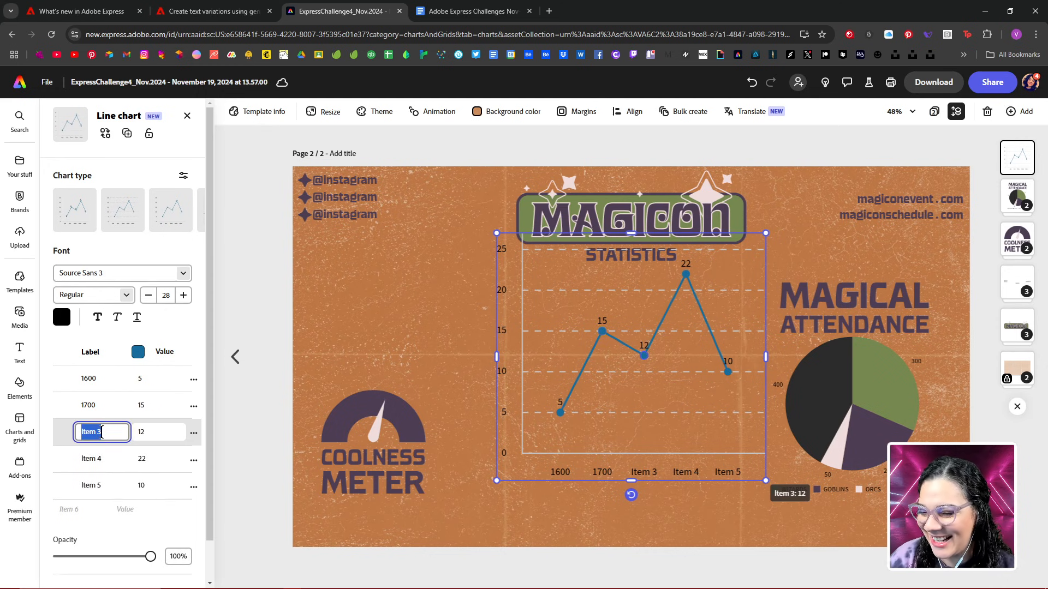
{"action": "type", "text": "1800"}
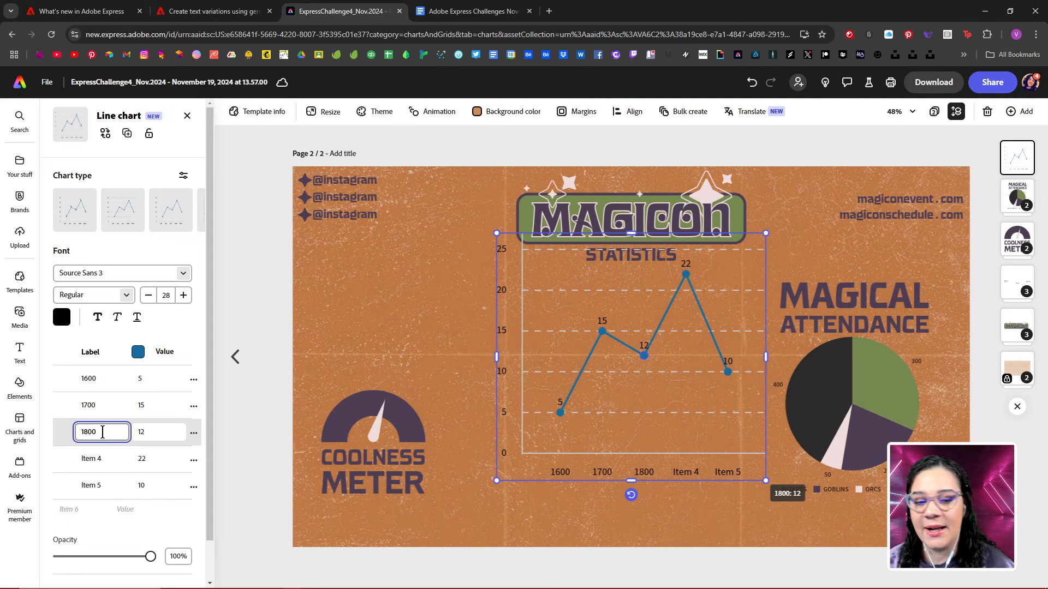
{"action": "left_click_drag", "start_coordinate": [103, 459], "coordinate": [74, 459]}
{"action": "type", "text": "1900"}
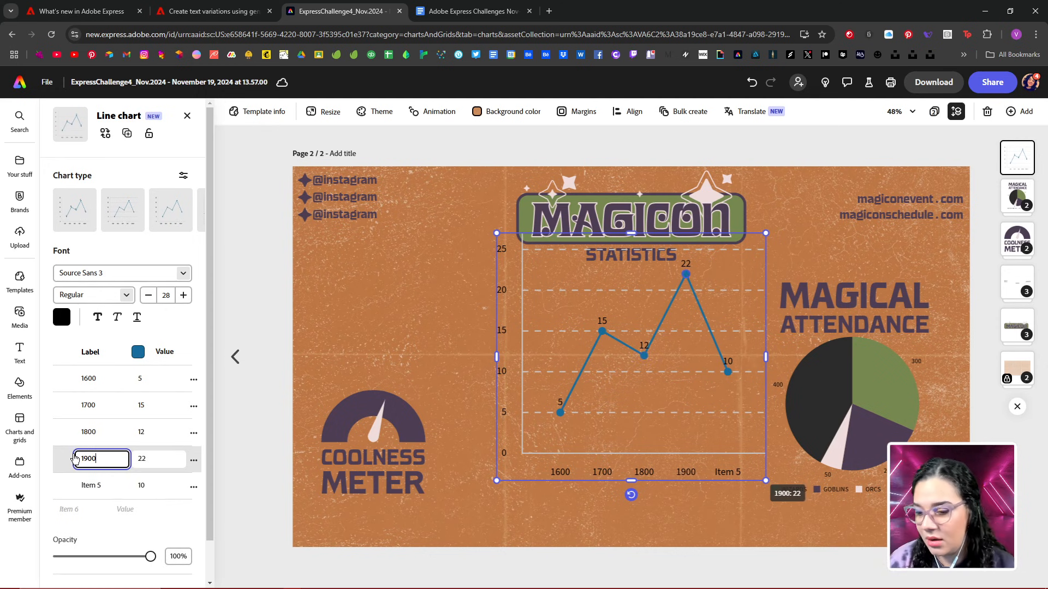
{"action": "left_click_drag", "start_coordinate": [103, 485], "coordinate": [75, 478]}
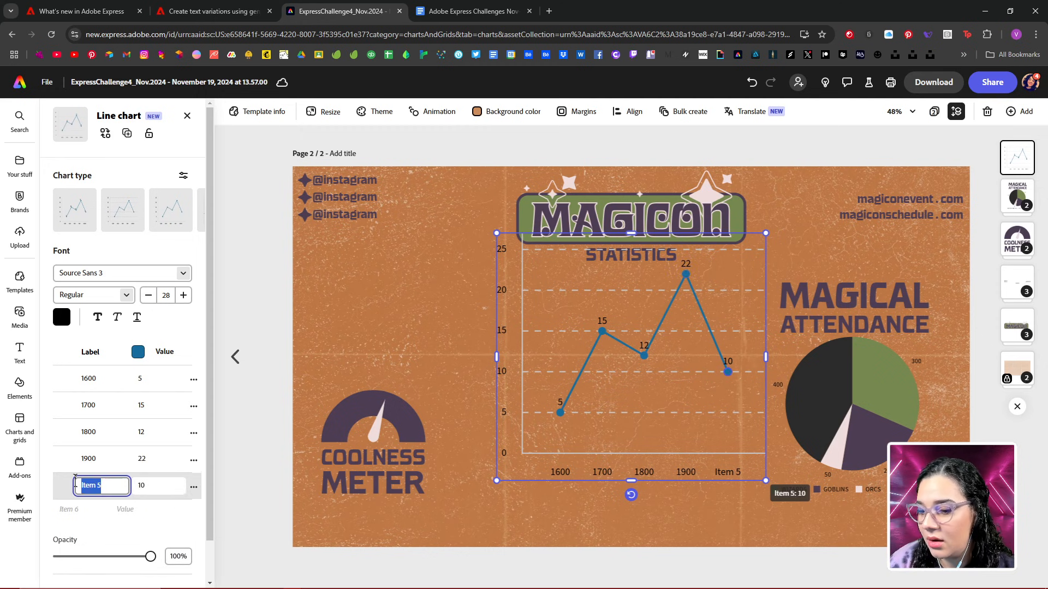
{"action": "type", "text": "2000"}
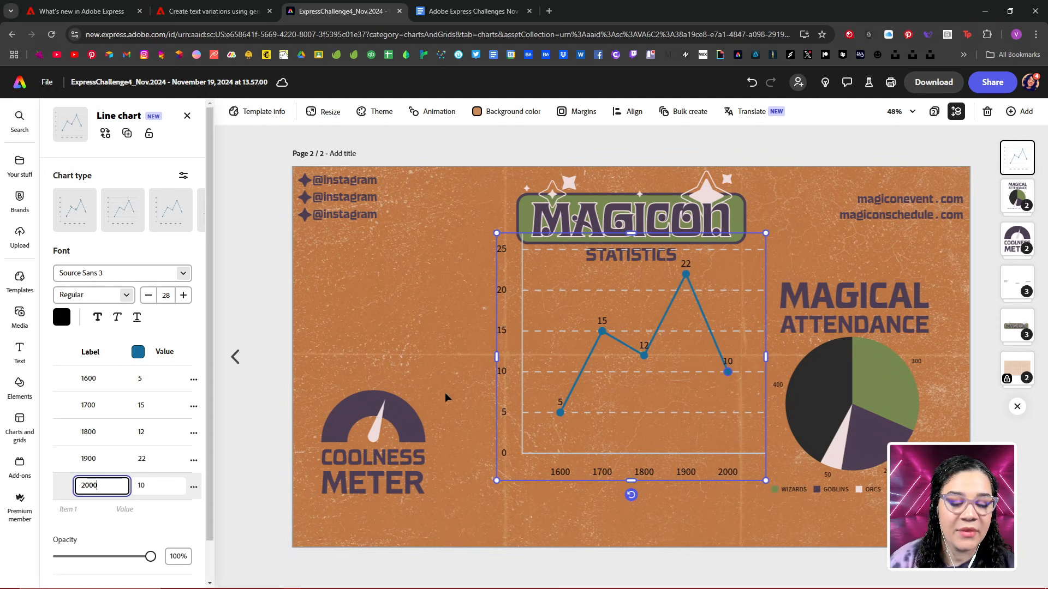
- Set the line chart's values to 500 for 1600, 455 for 1700, 200 for 1800, 100 for 1900 and 400 for 2000
{"action": "left_click", "coordinate": [146, 379]}
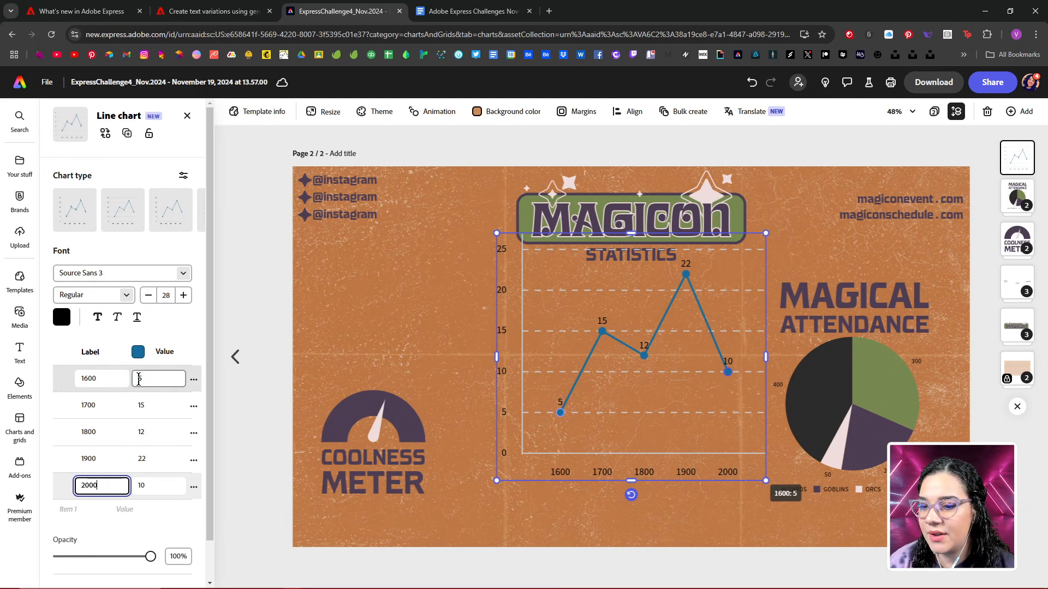
{"action": "left_click_drag", "start_coordinate": [149, 378], "coordinate": [137, 378]}
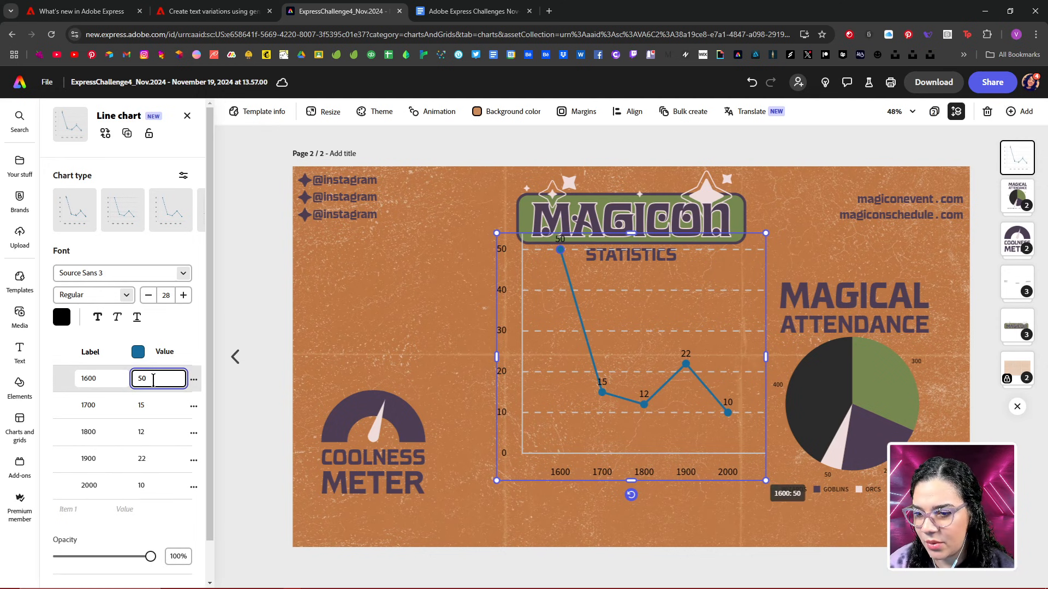
{"action": "left_click_drag", "start_coordinate": [153, 381], "coordinate": [138, 378]}
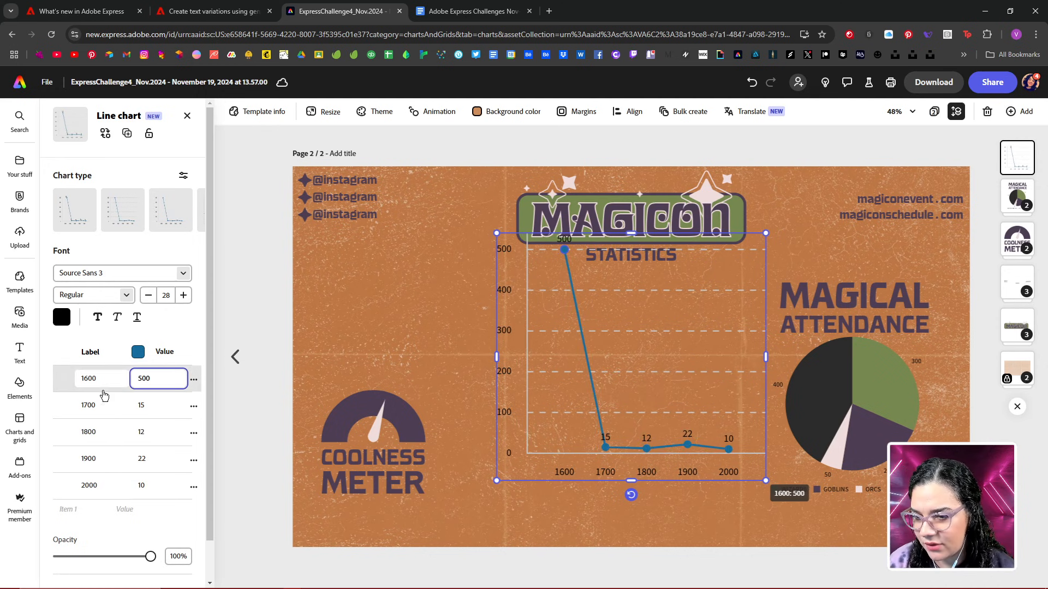
{"action": "left_click", "coordinate": [153, 407]}
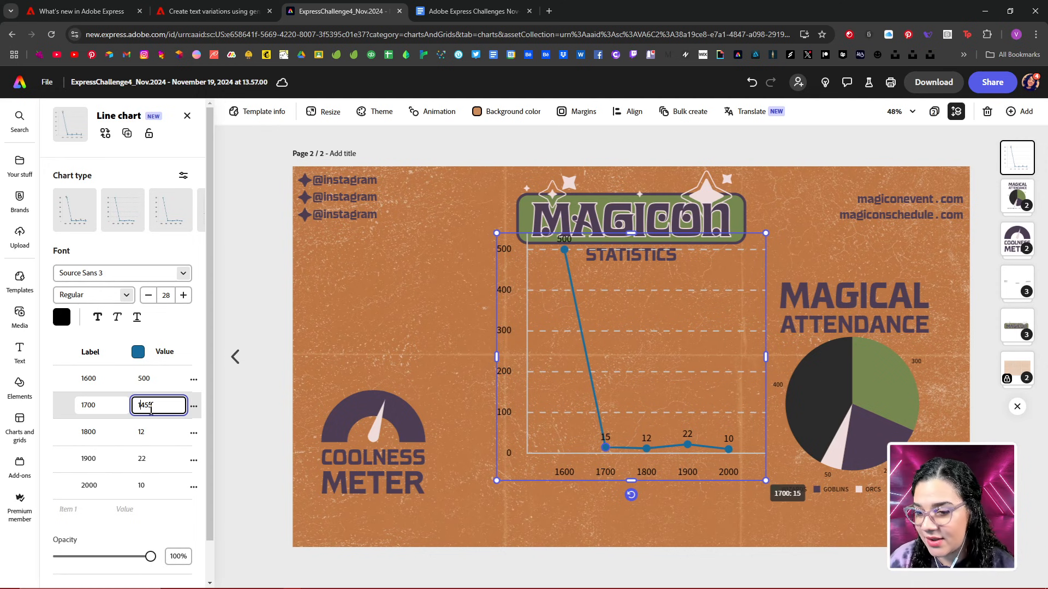
{"action": "type", "text": "5"}
{"action": "key", "text": "Tab"}
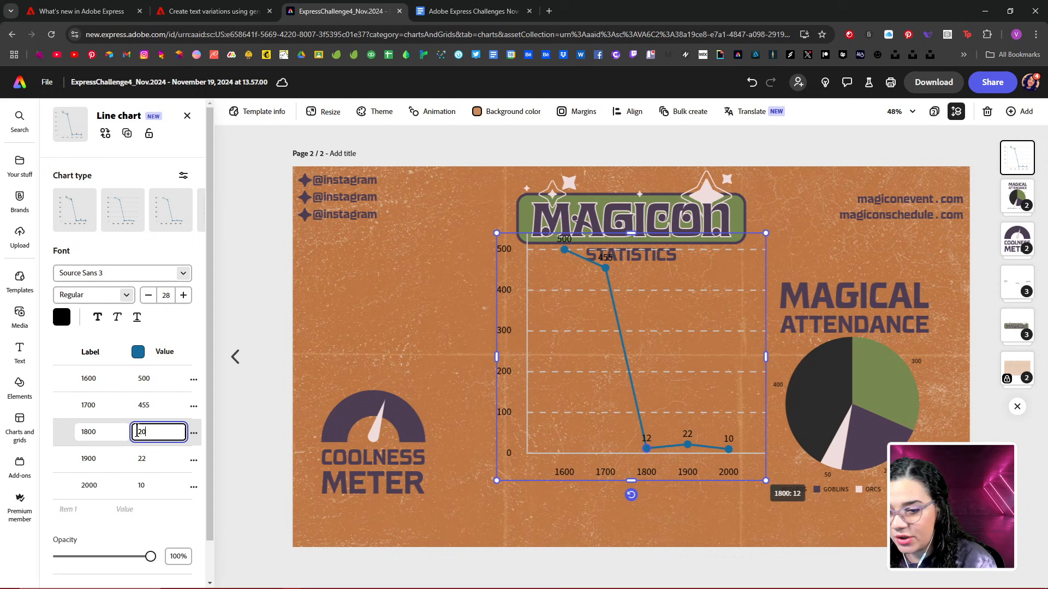
{"action": "left_click", "coordinate": [152, 462]}
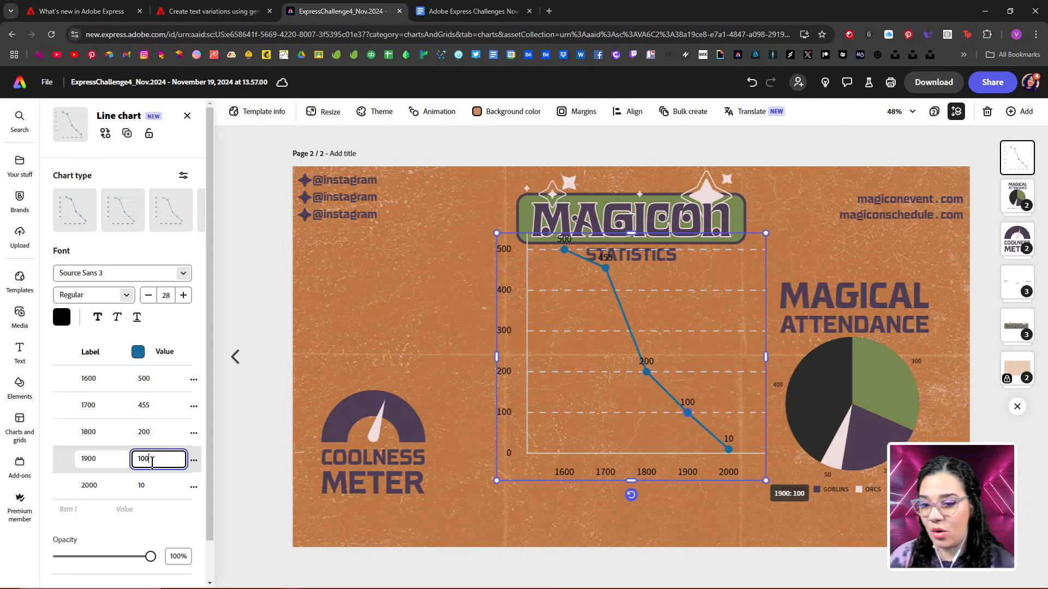
{"action": "left_click_drag", "start_coordinate": [154, 485], "coordinate": [137, 485]}
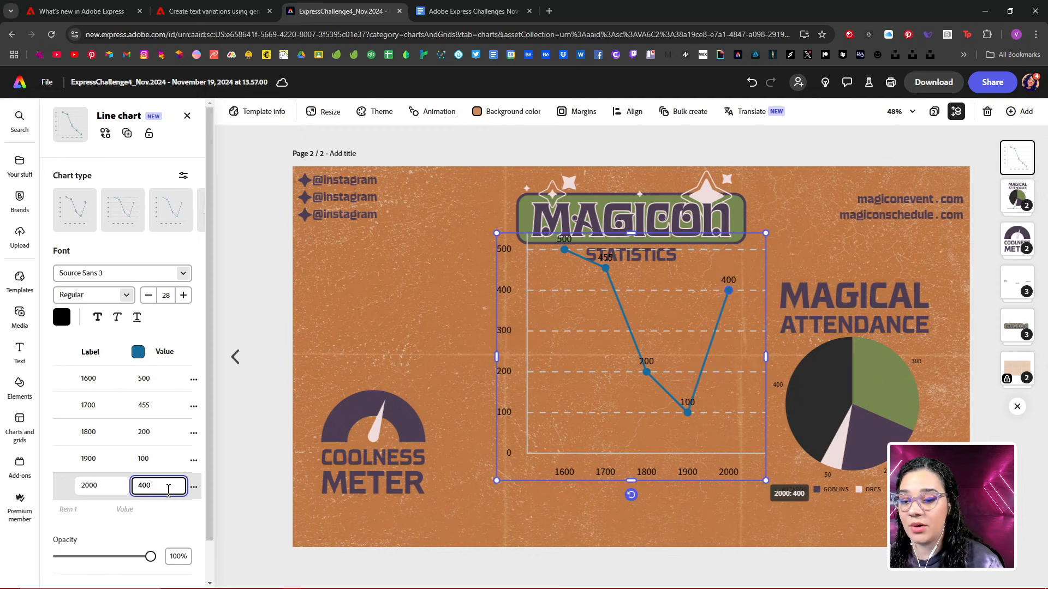
- Color the line chart's line dark purple and its text dark gray #2B2B2B from the Express Challenges 2024 palette
{"action": "left_click", "coordinate": [138, 352]}
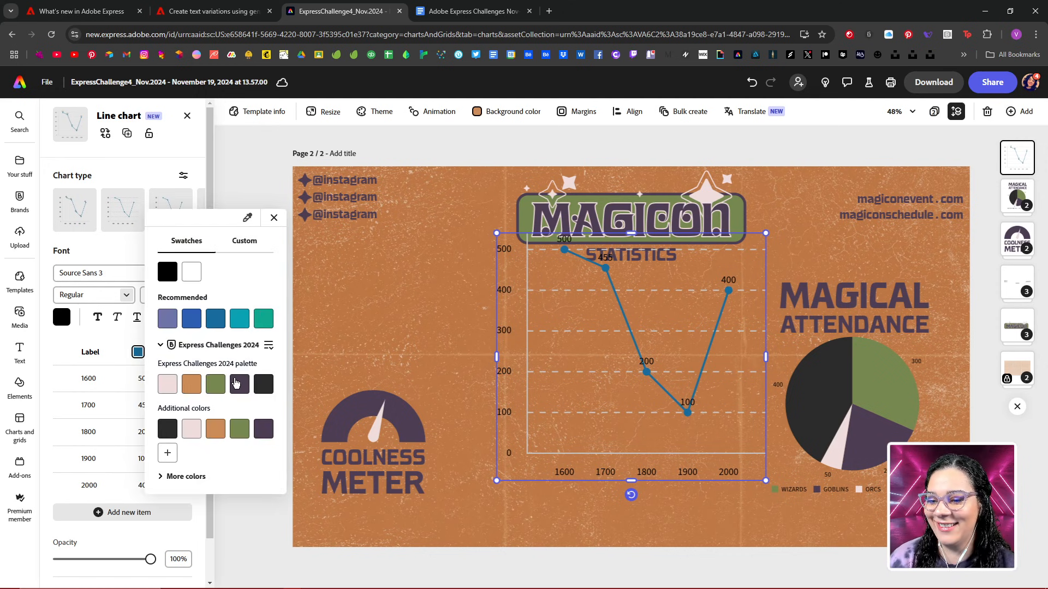
{"action": "left_click", "coordinate": [242, 386]}
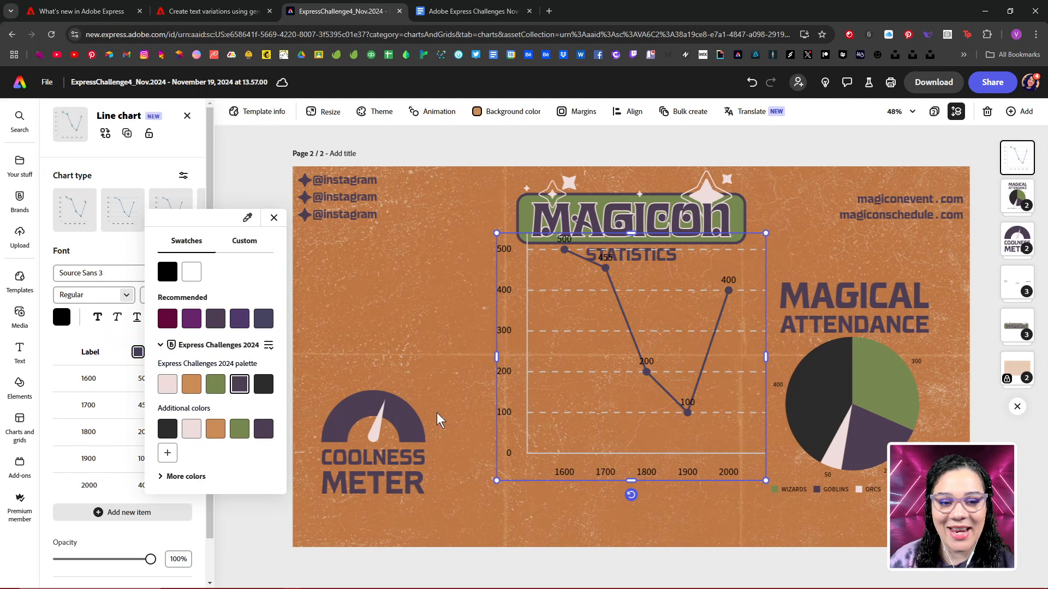
{"action": "left_click", "coordinate": [60, 337]}
{"action": "scroll", "coordinate": [183, 342], "scroll_direction": "down", "scroll_amount": 1}
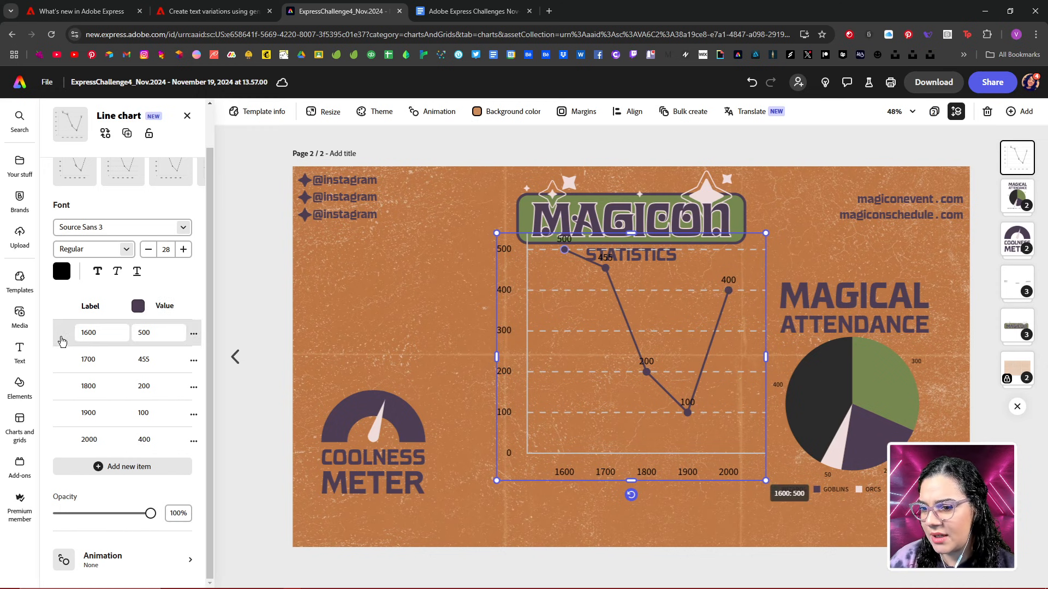
{"action": "scroll", "coordinate": [77, 292], "scroll_direction": "up", "scroll_amount": 1}
{"action": "left_click", "coordinate": [62, 319]}
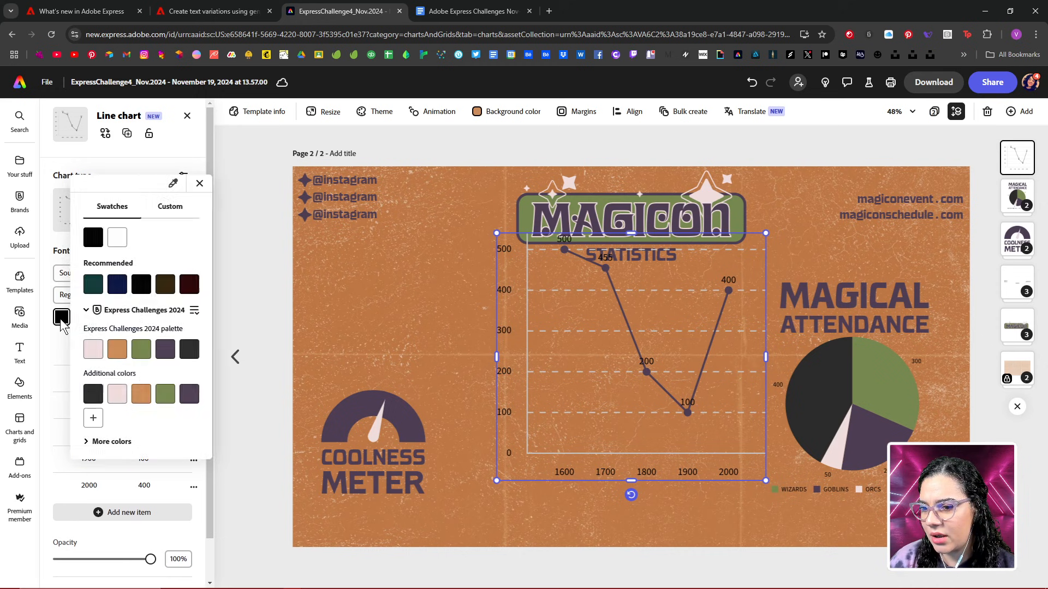
{"action": "left_click", "coordinate": [141, 349]}
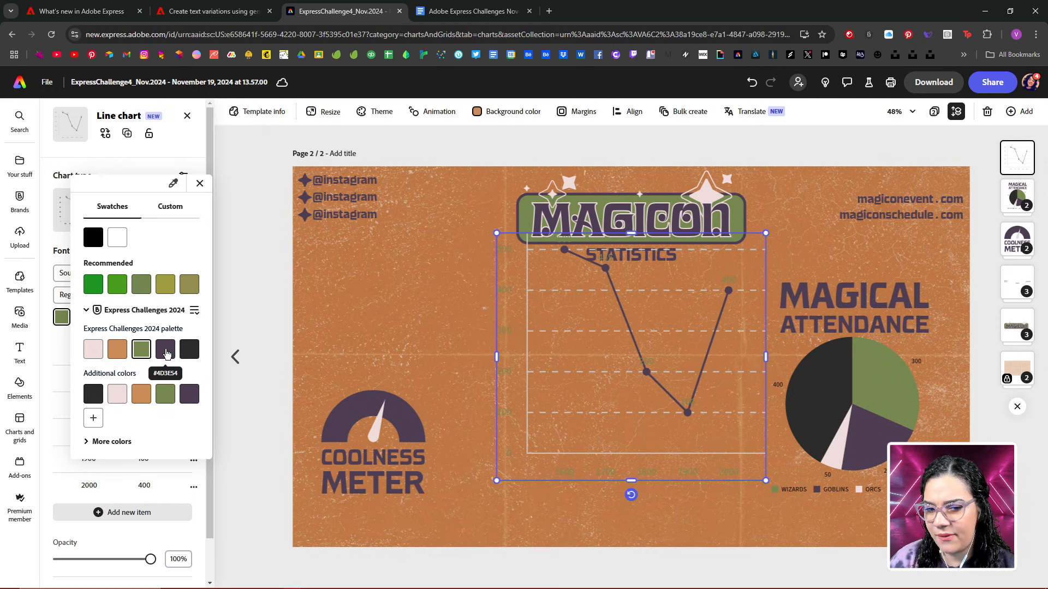
{"action": "left_click", "coordinate": [165, 349]}
{"action": "left_click", "coordinate": [186, 355]}
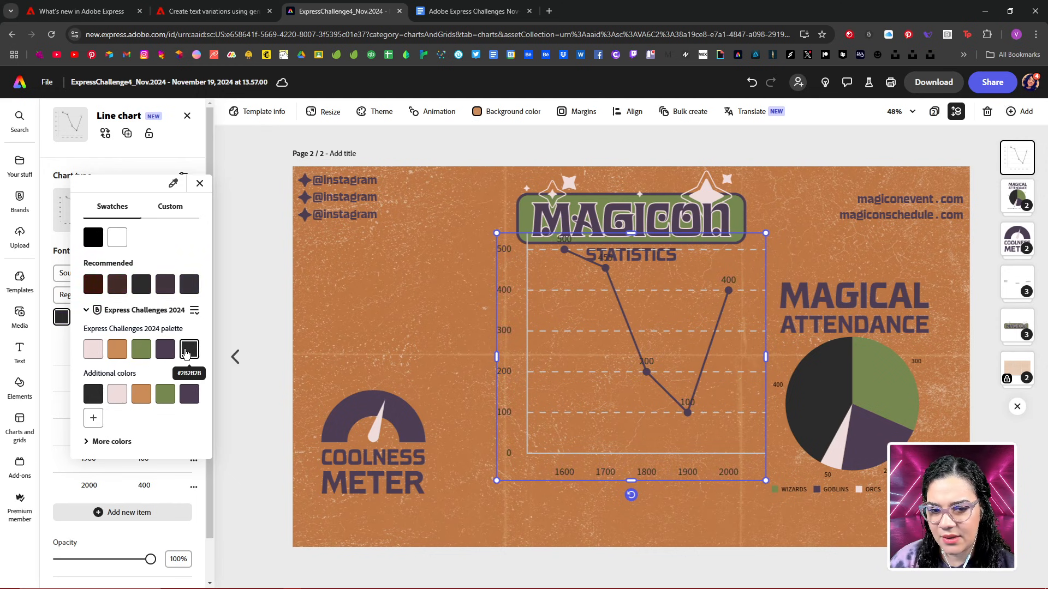
{"action": "left_click", "coordinate": [54, 243]}
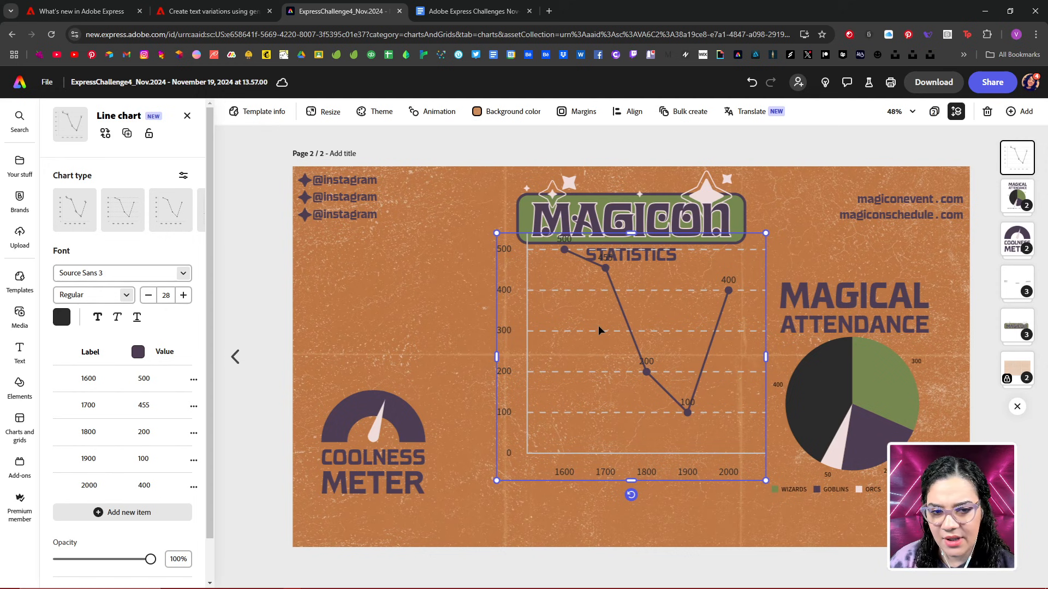
- Shrink the line chart and center it beneath the STATISTICS heading
{"action": "left_click_drag", "start_coordinate": [766, 233], "coordinate": [726, 269]}
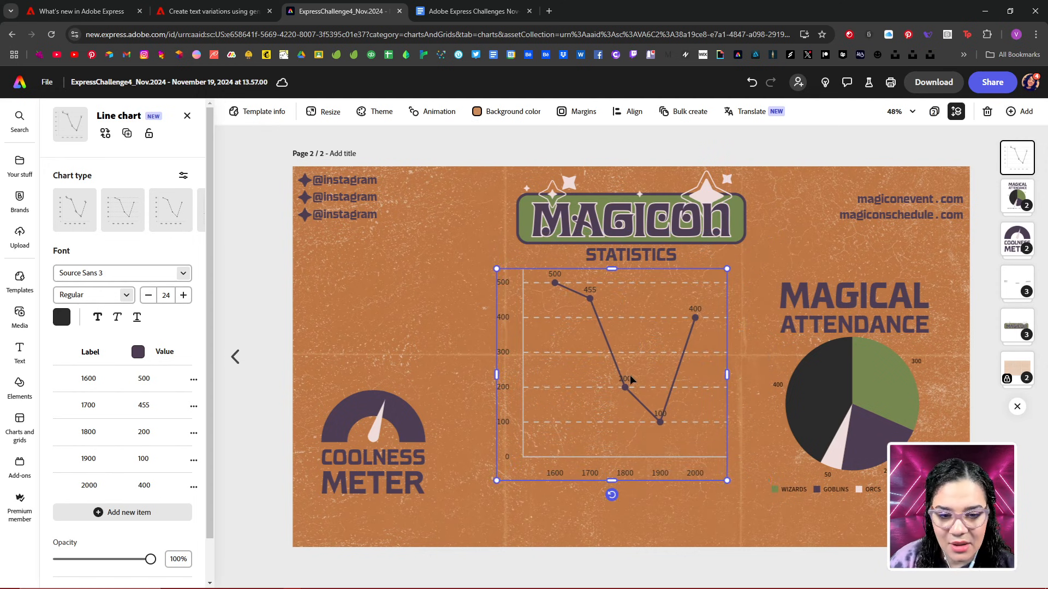
{"action": "left_click_drag", "start_coordinate": [638, 367], "coordinate": [653, 382]}
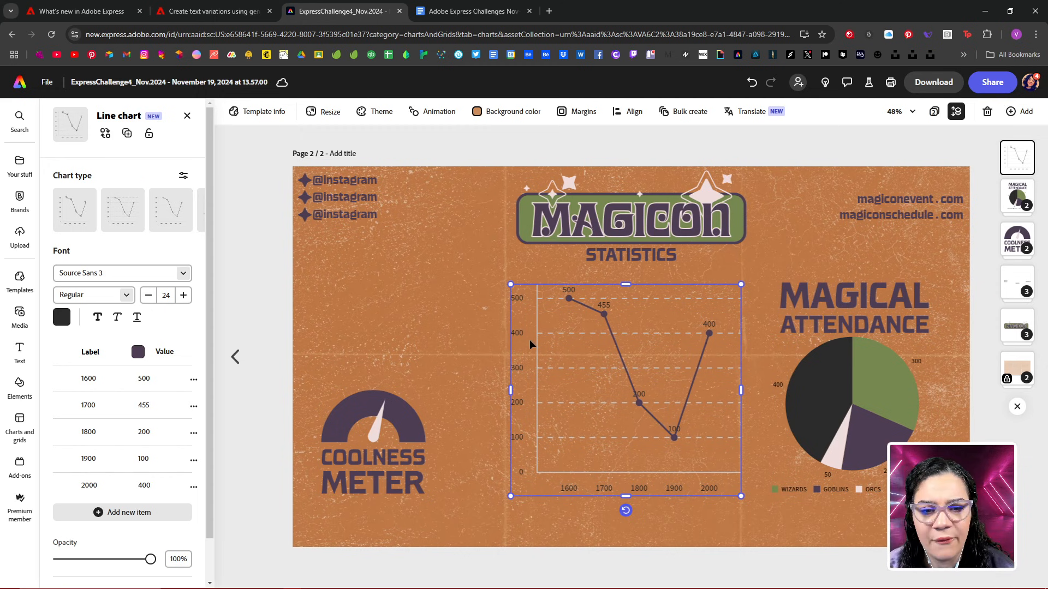
- Try alternative line chart styles, including one with only value labels and one with only dashed gridlines
{"action": "left_click", "coordinate": [122, 212]}
{"action": "left_click", "coordinate": [167, 221]}
{"action": "left_click", "coordinate": [186, 210]}
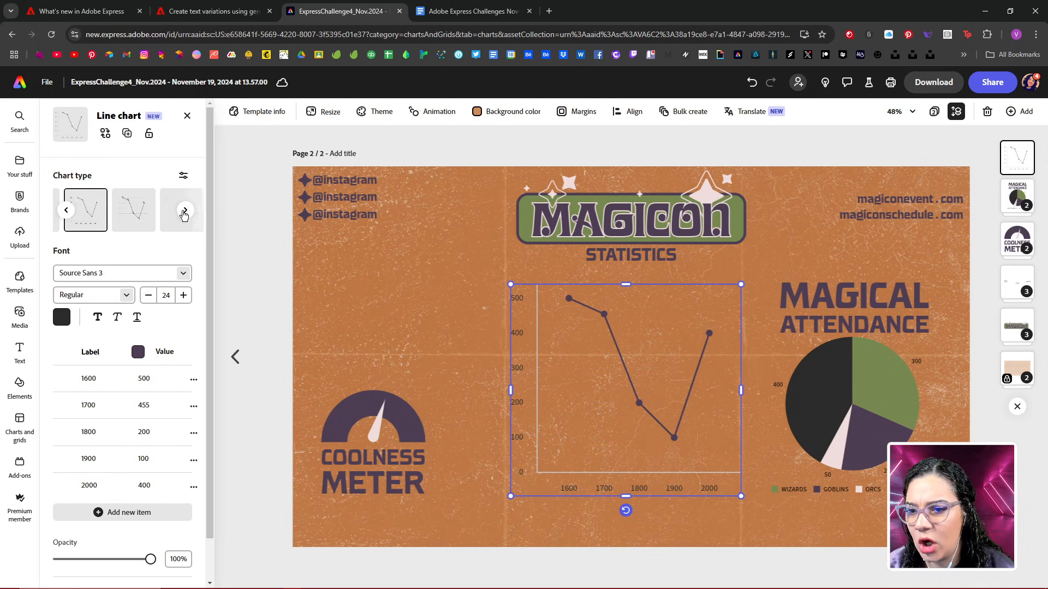
{"action": "left_click", "coordinate": [85, 216]}
{"action": "left_click", "coordinate": [122, 215]}
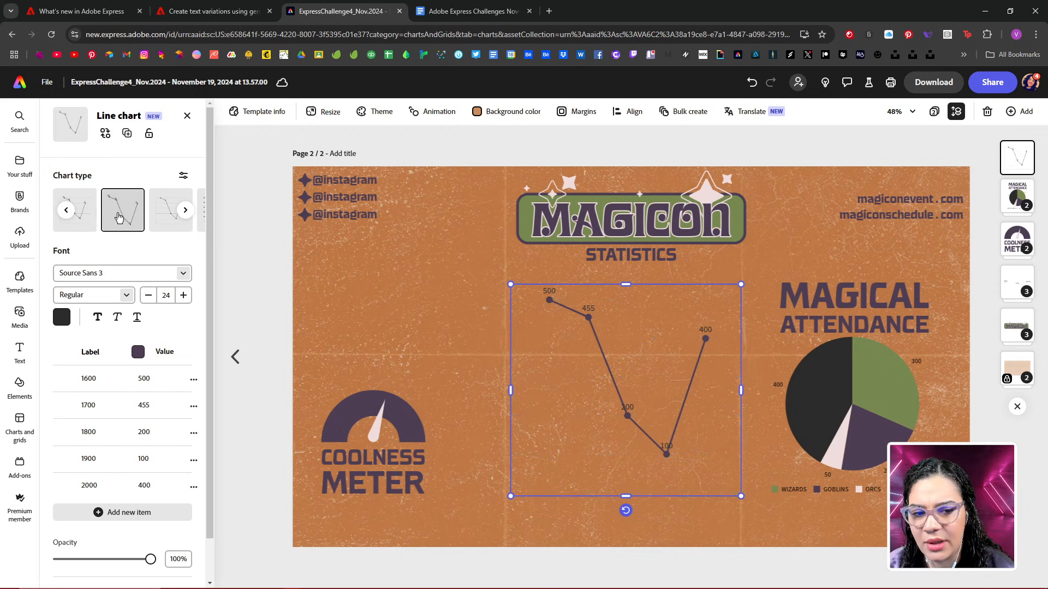
{"action": "left_click", "coordinate": [166, 216]}
{"action": "left_click", "coordinate": [194, 210]}
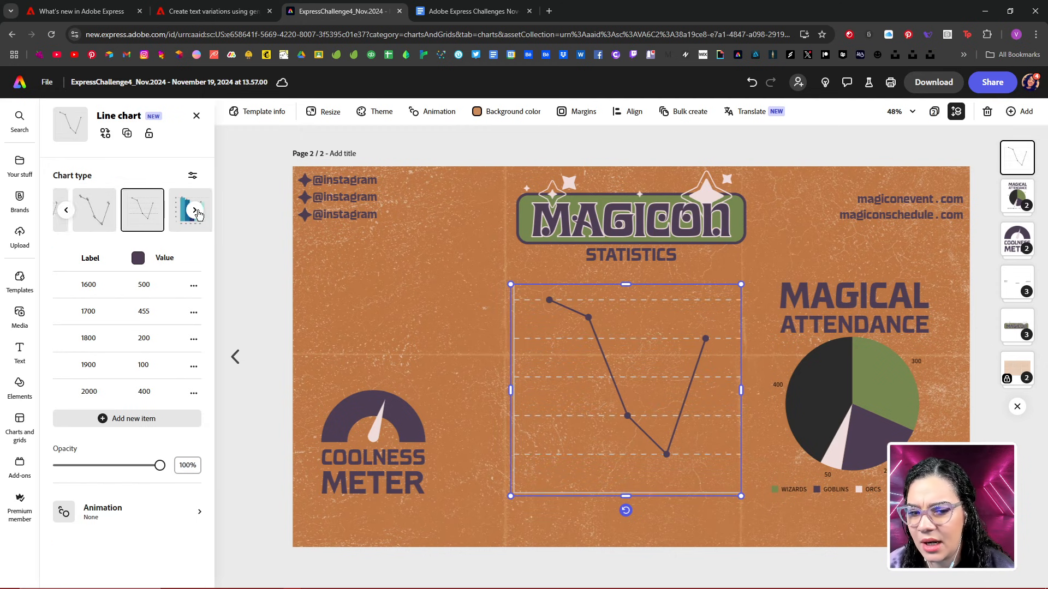
{"action": "left_click", "coordinate": [67, 211]}
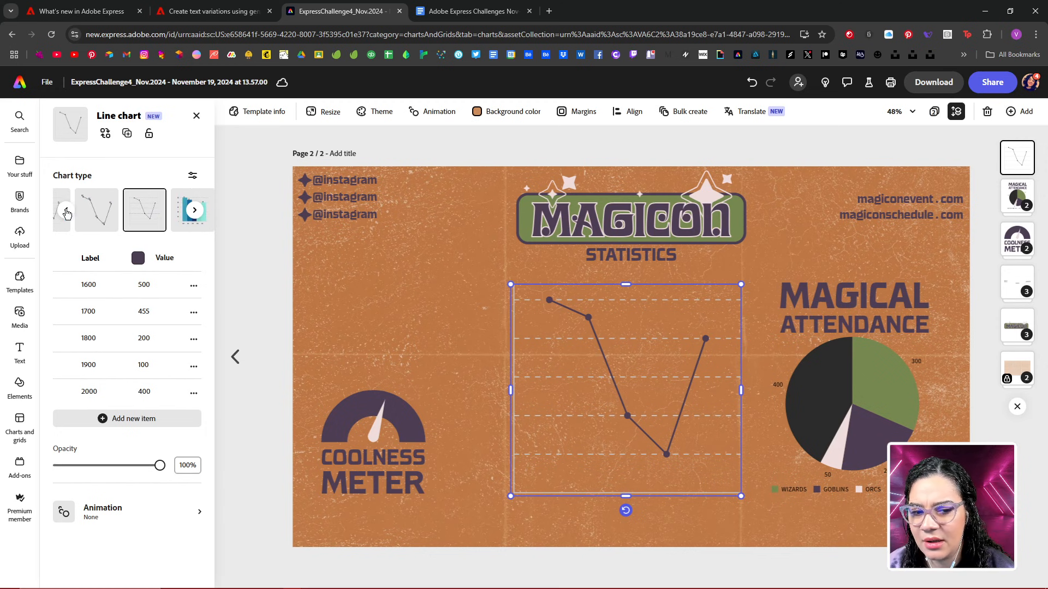
- Try the data as a bar chart, and switch back to a line chart with axis labels and gridlines
{"action": "left_click", "coordinate": [182, 224]}
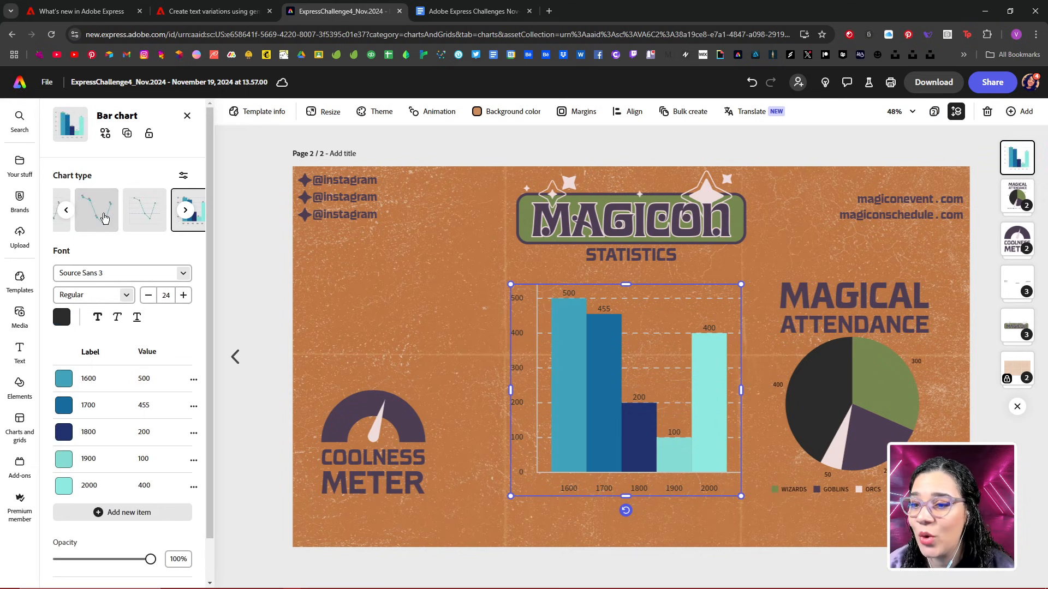
{"action": "left_click", "coordinate": [76, 213]}
{"action": "left_click", "coordinate": [69, 212]}
{"action": "left_click", "coordinate": [67, 213]}
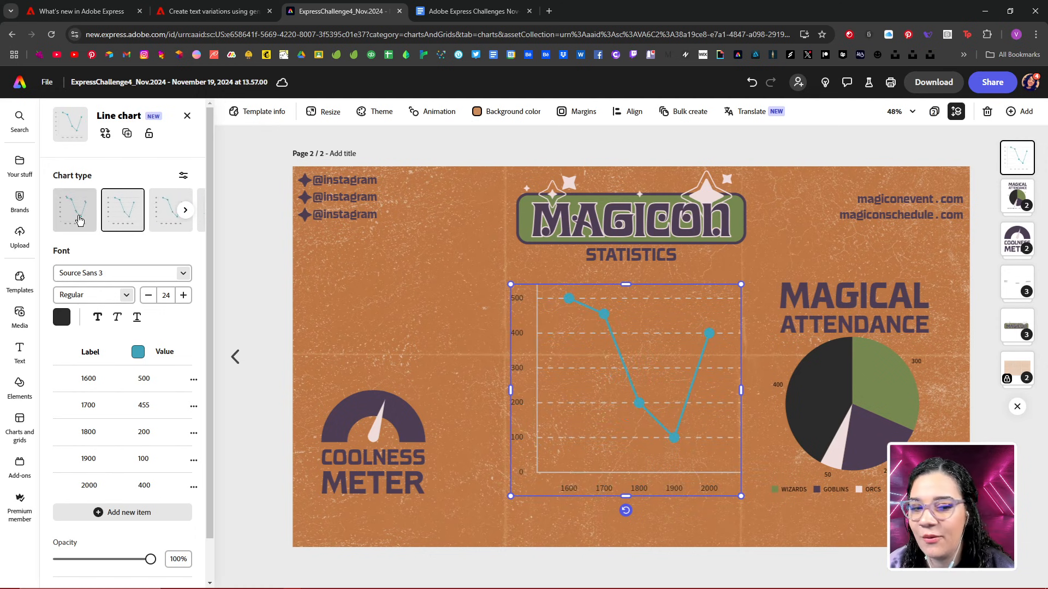
- Convert the line chart into a vertical bar chart with value labels and gridlines
{"action": "left_click", "coordinate": [187, 212]}
{"action": "left_click", "coordinate": [189, 213]}
{"action": "left_click", "coordinate": [190, 213]}
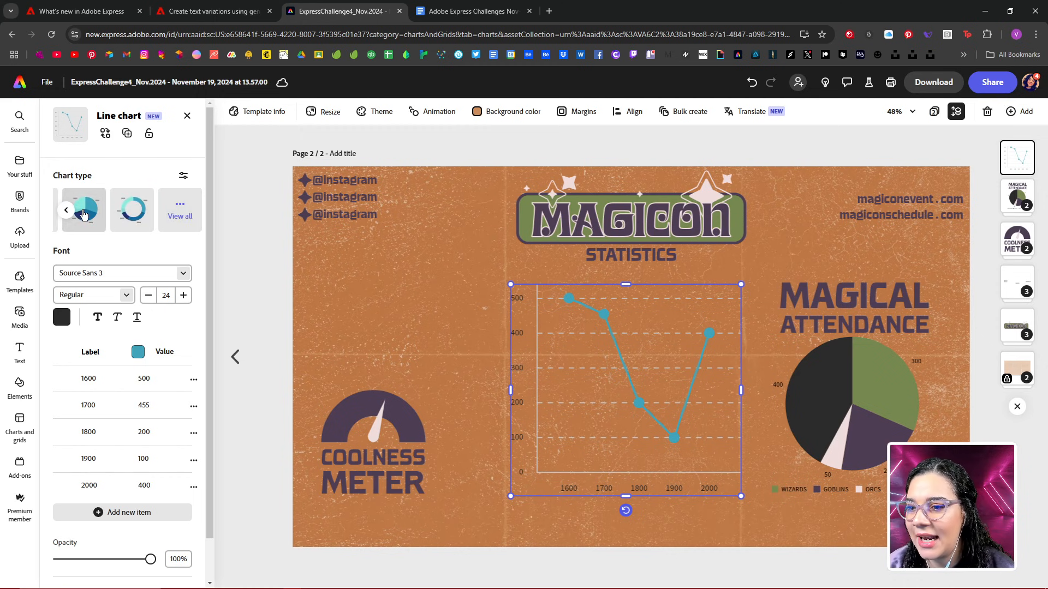
{"action": "left_click", "coordinate": [66, 212]}
{"action": "left_click", "coordinate": [183, 210]}
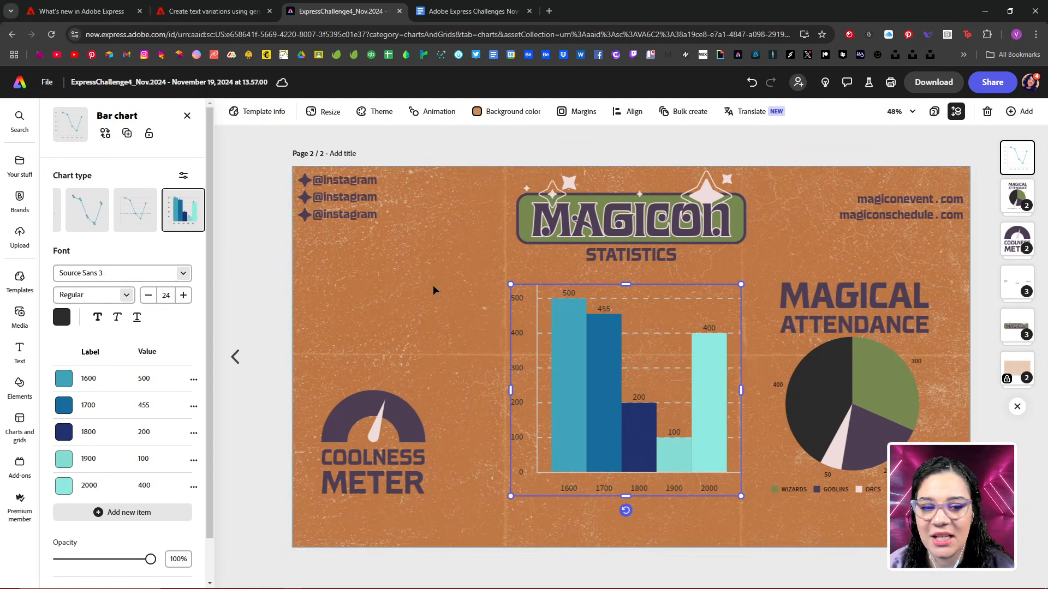
- Color the 1600 bar dark purple, the 1700 bar green and the 1800 bar pale pink from the Express Challenges 2024 palette
{"action": "left_click", "coordinate": [64, 381]}
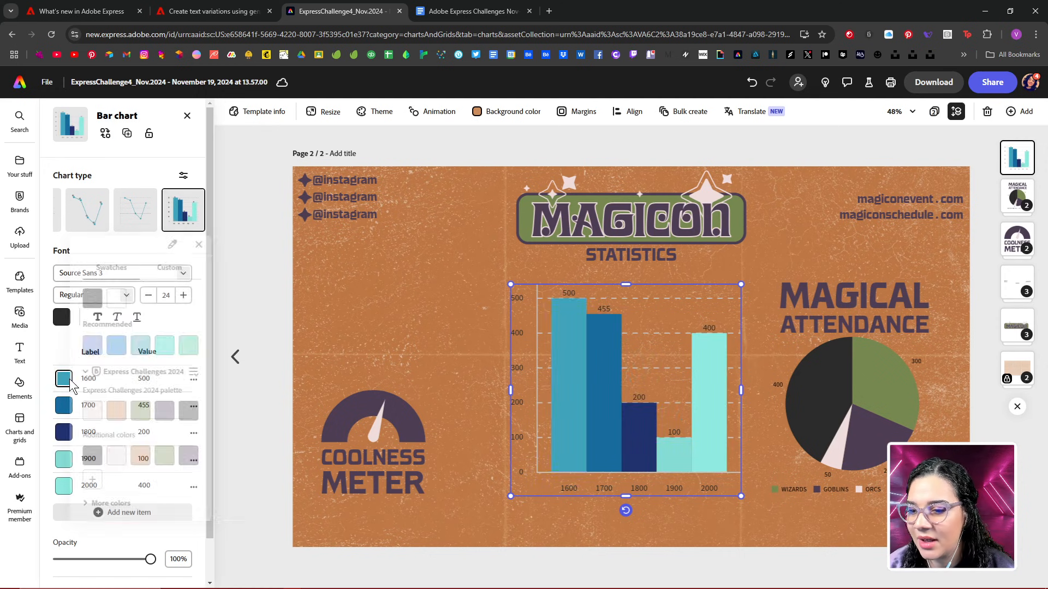
{"action": "left_click", "coordinate": [170, 418]}
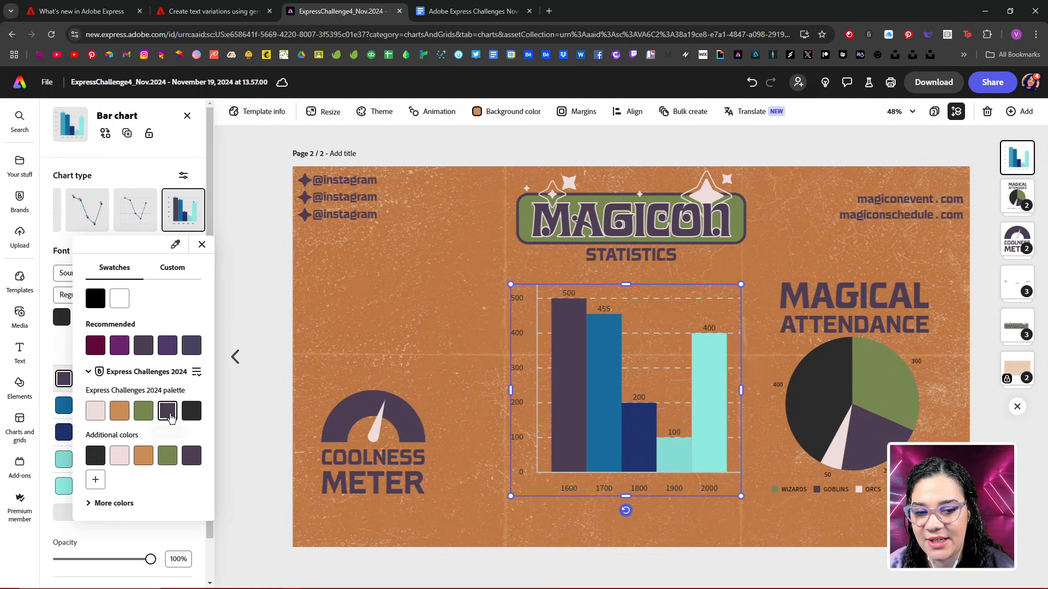
{"action": "left_click", "coordinate": [64, 405]}
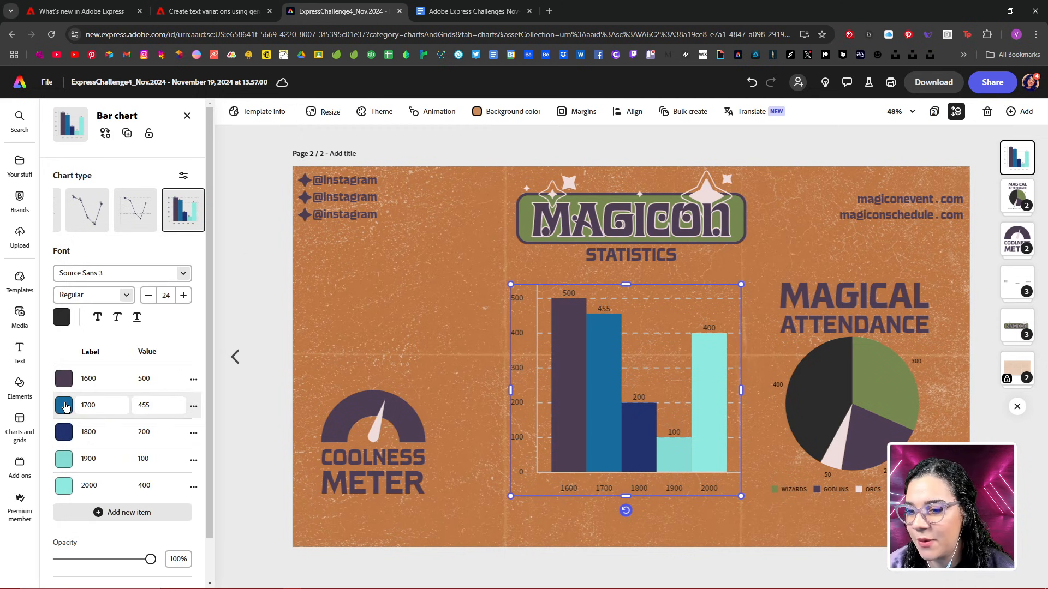
{"action": "left_click", "coordinate": [64, 405]}
{"action": "left_click", "coordinate": [142, 440]}
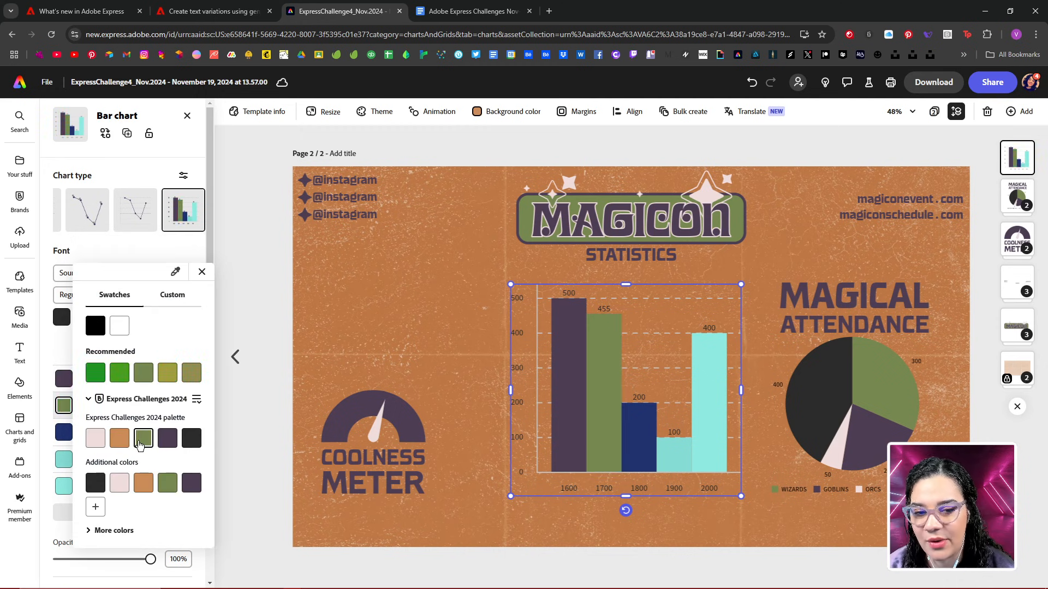
{"action": "left_click", "coordinate": [64, 432]}
{"action": "left_click", "coordinate": [64, 432]}
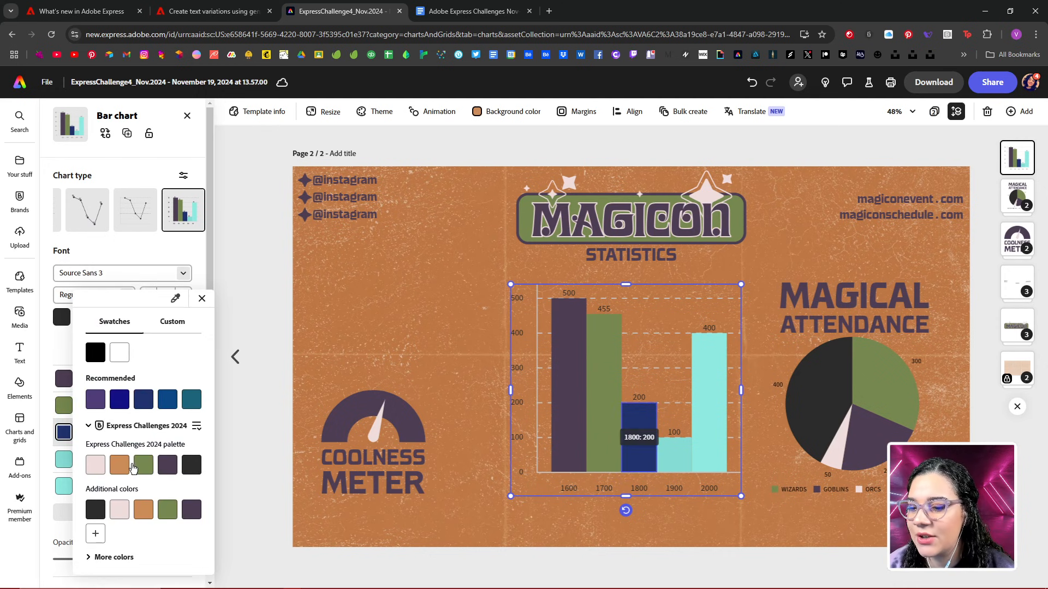
{"action": "left_click", "coordinate": [95, 465]}
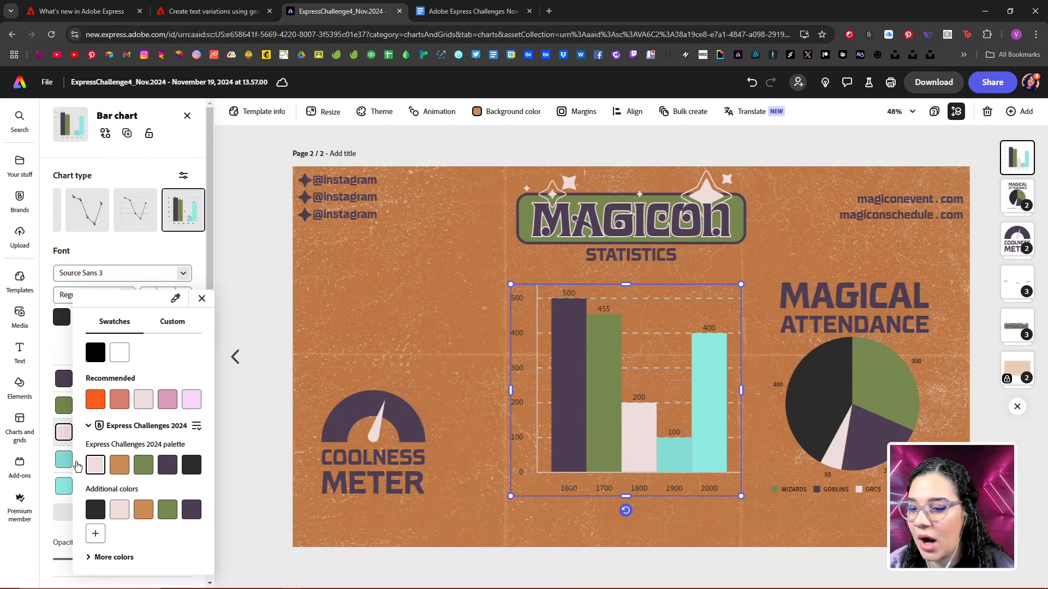
- Color the 1900 bar dark purple and the 2000 bar green from the Express Challenges 2024 palette
{"action": "left_click", "coordinate": [61, 462]}
{"action": "left_click", "coordinate": [63, 460]}
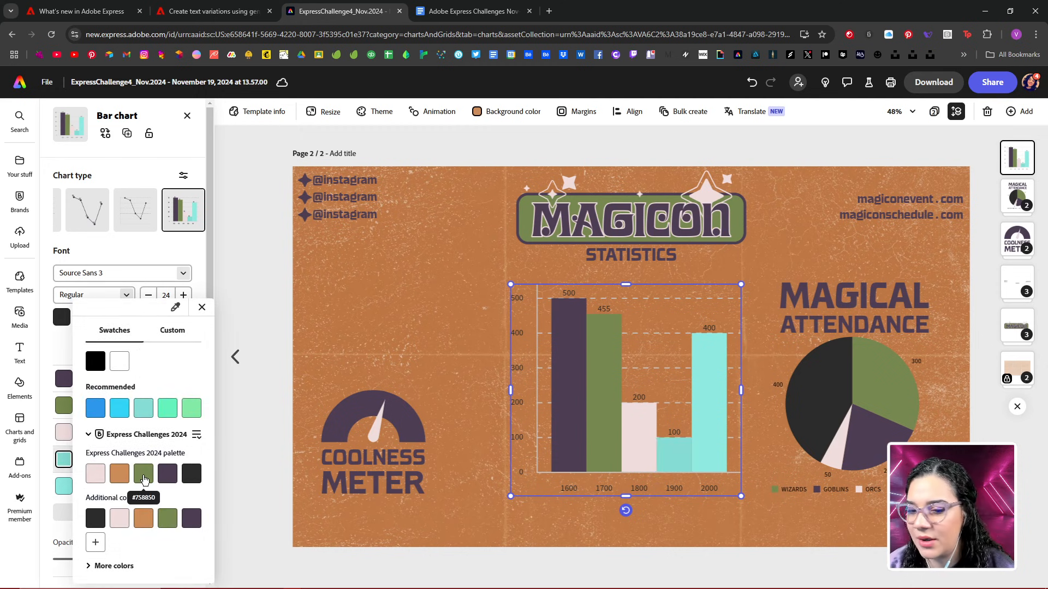
{"action": "left_click", "coordinate": [167, 473]}
{"action": "left_click", "coordinate": [66, 488]}
{"action": "left_click", "coordinate": [65, 488]}
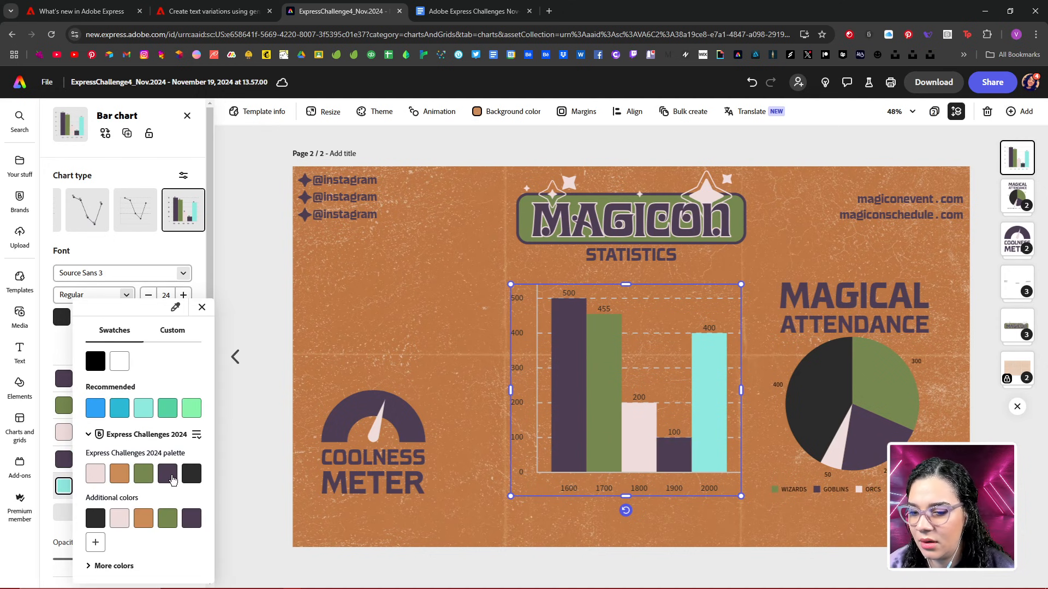
{"action": "left_click", "coordinate": [143, 474]}
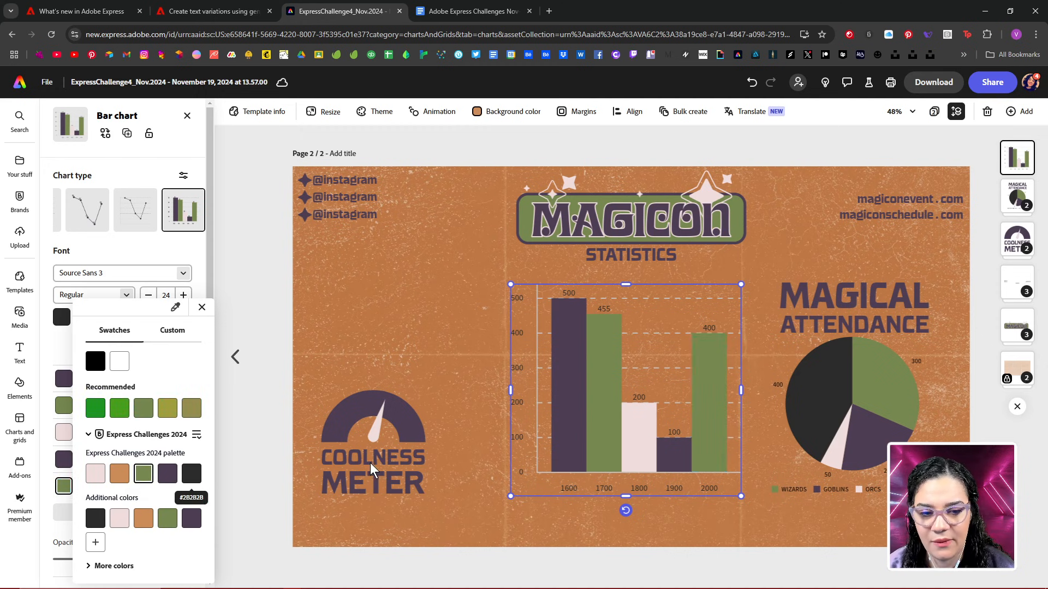
{"action": "left_click", "coordinate": [487, 513]}
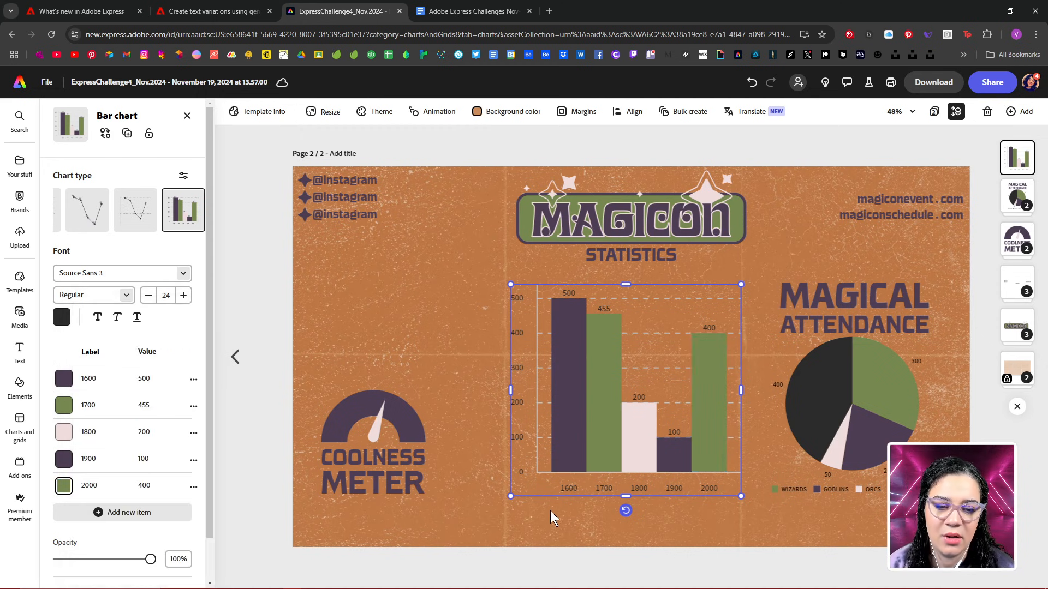
- Scale the bar chart down proportionally to about three quarters of its size, keeping its lower-left corner in place
{"action": "left_click_drag", "start_coordinate": [742, 282], "coordinate": [685, 338]}
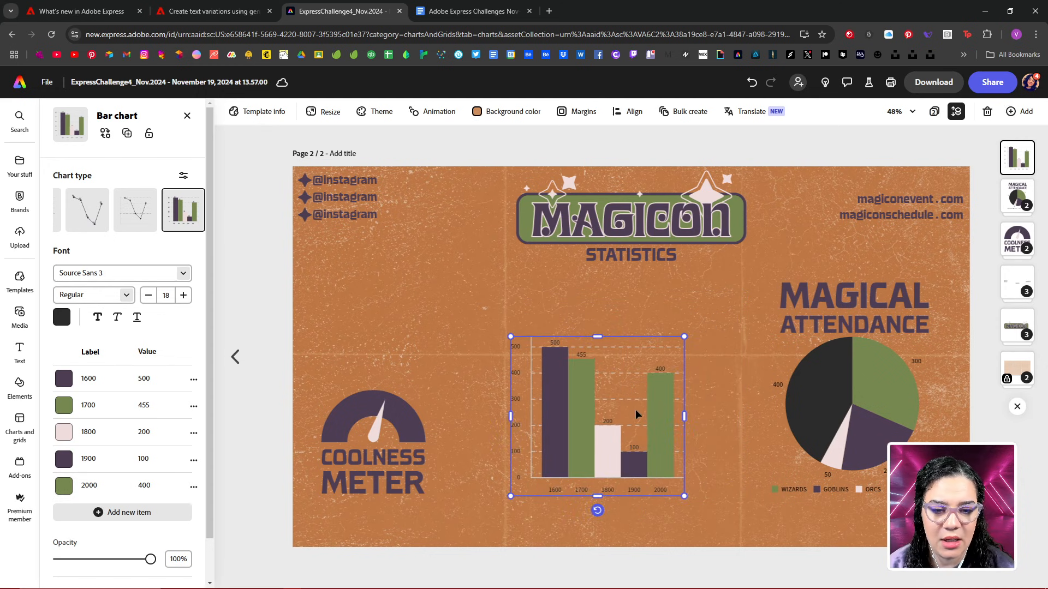
- Move the bar chart up so it sits centered beneath the STATISTICS heading
{"action": "left_click_drag", "start_coordinate": [602, 443], "coordinate": [625, 379]}
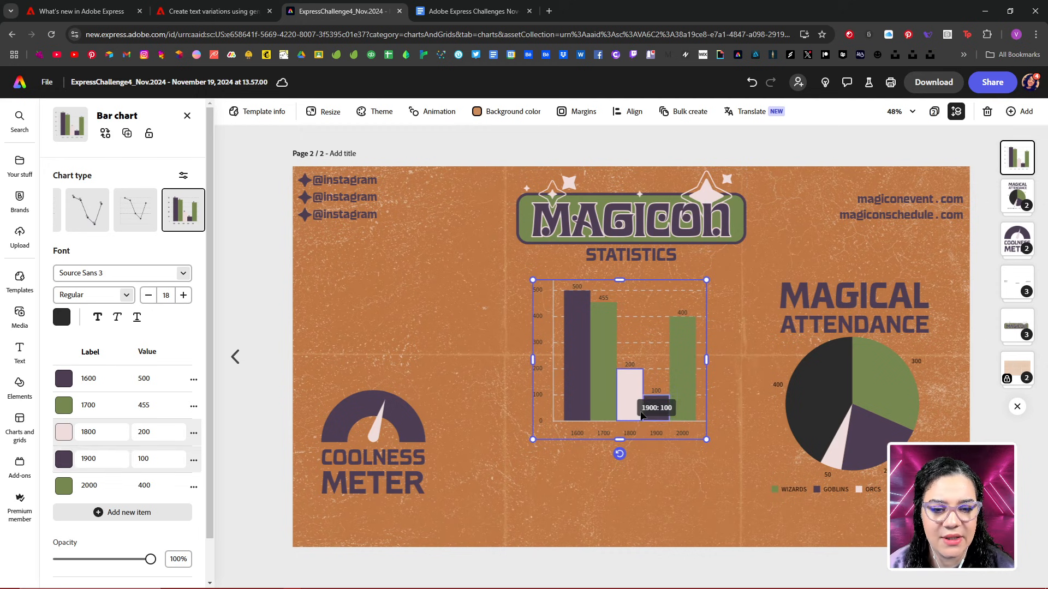
{"action": "left_click", "coordinate": [404, 465]}
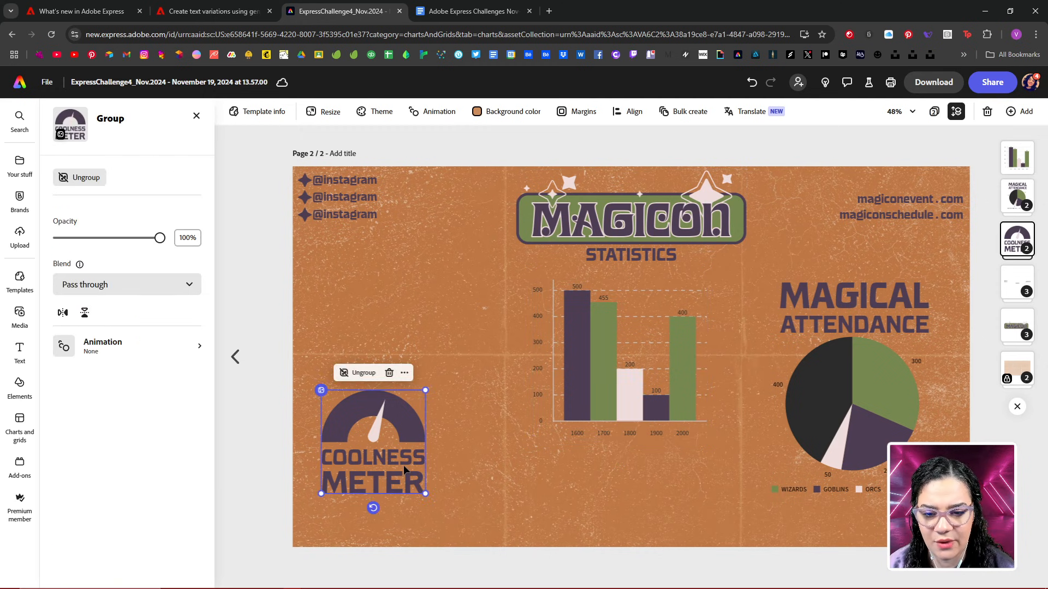
{"action": "left_click", "coordinate": [404, 468]}
{"action": "left_click", "coordinate": [525, 459]}
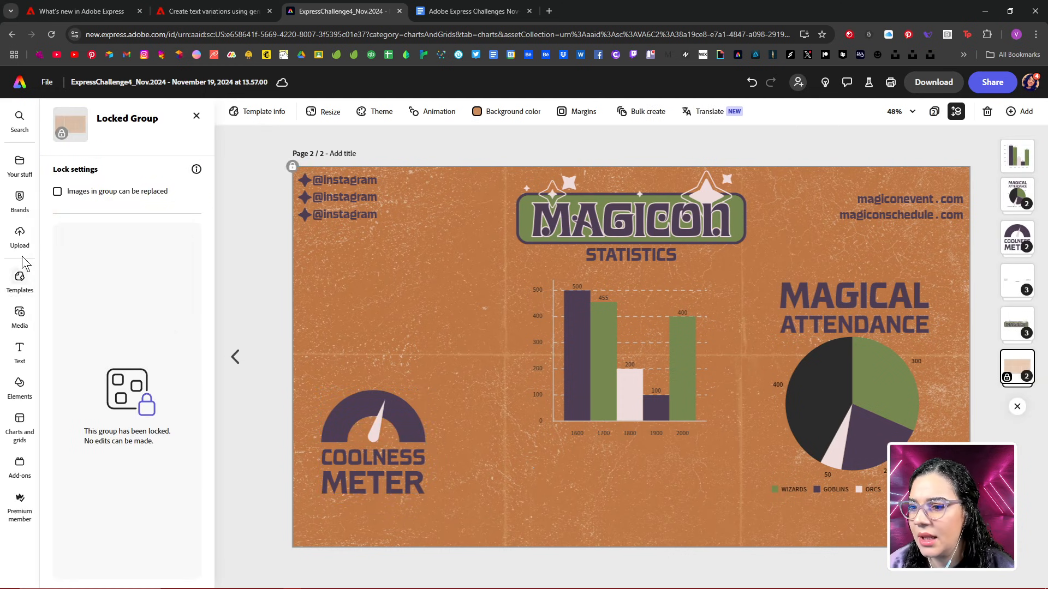
- Add the text "THROUGH THE CENTURIES" and fill it with dark purple from the Express Challenges 2024 palette
{"action": "left_click", "coordinate": [20, 352]}
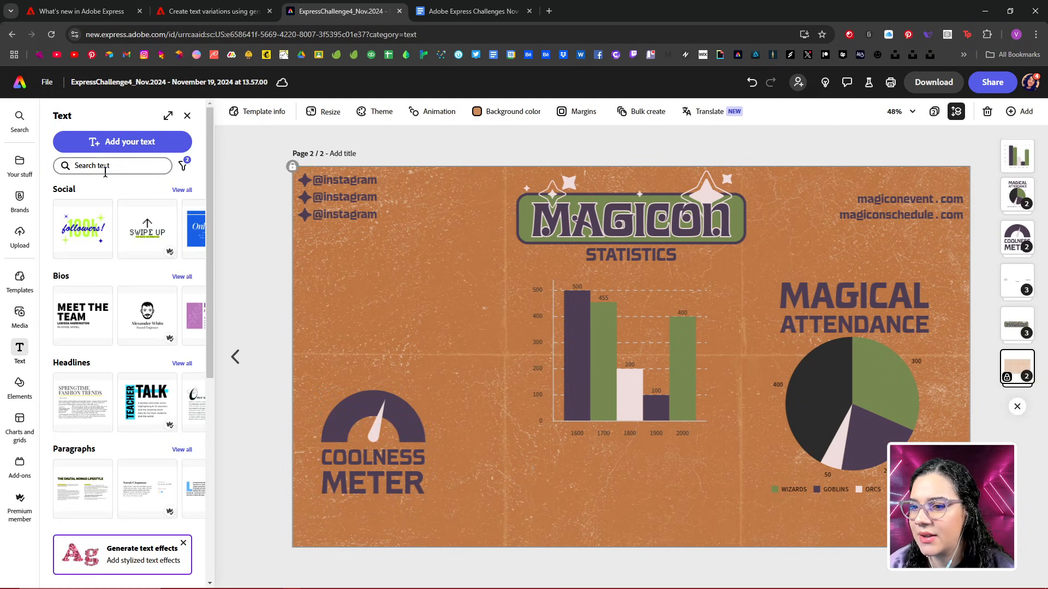
{"action": "left_click", "coordinate": [130, 142]}
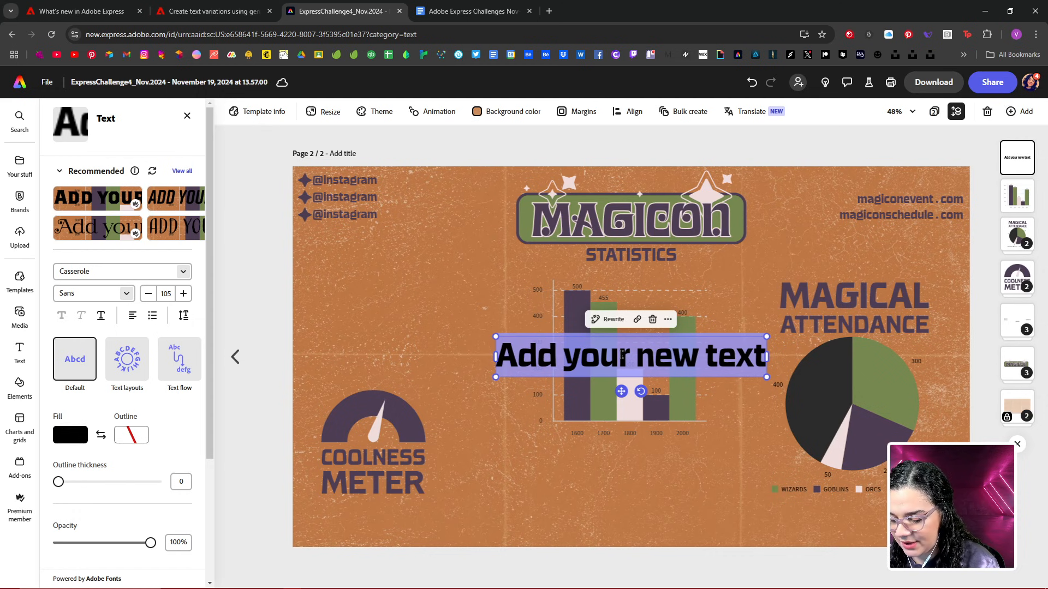
{"action": "type", "text": "THROUGH THE CENTURIES"}
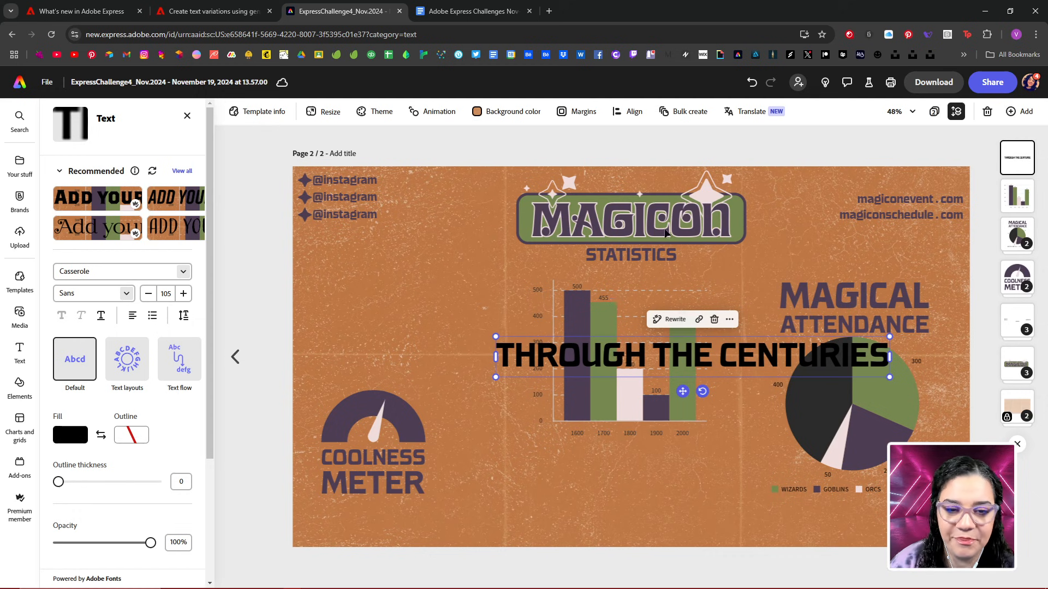
{"action": "left_click", "coordinate": [66, 435]}
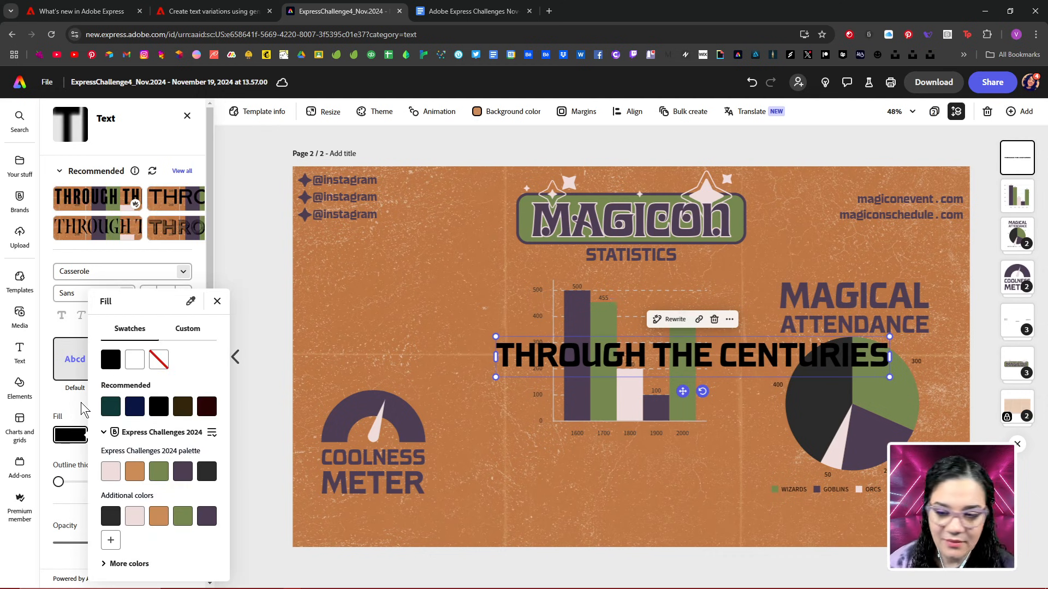
{"action": "left_click", "coordinate": [183, 472]}
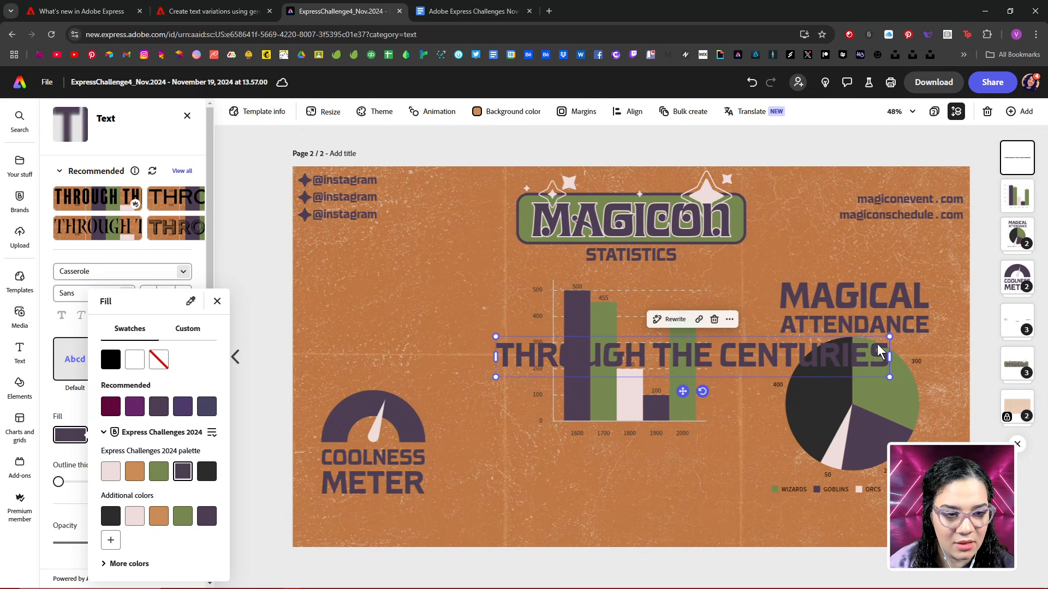
- Break the THROUGH THE CENTURIES text onto two lines before CENTURIES
{"action": "left_click", "coordinate": [721, 354]}
{"action": "key", "text": "BackSpace"}
{"action": "key", "text": "Return"}
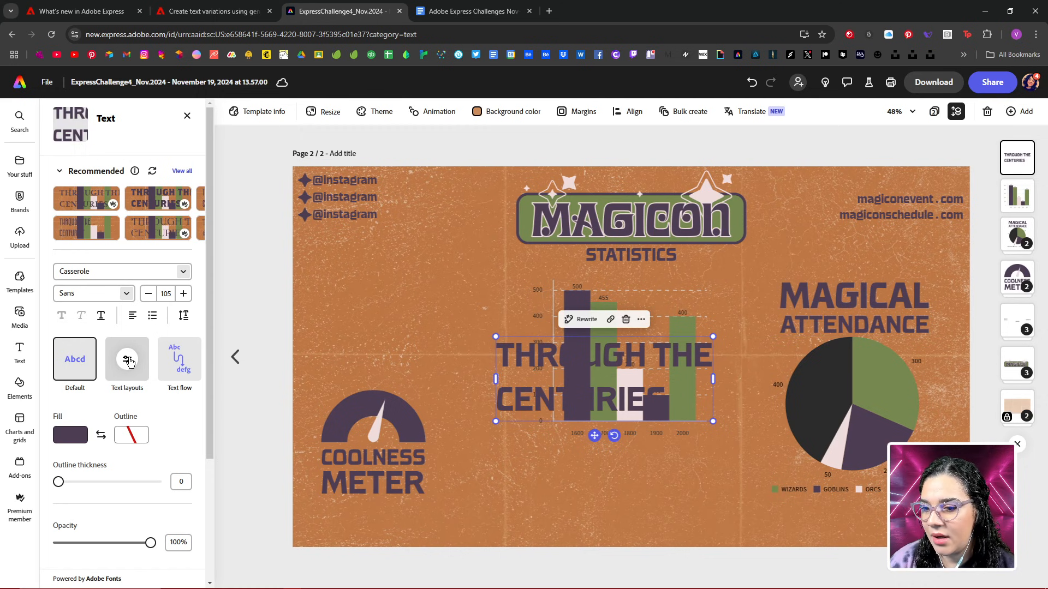
- Apply the Dynamic text layout to the THROUGH THE CENTURIES title, and shrink it to fit centered beneath the bar chart
{"action": "left_click", "coordinate": [127, 360]}
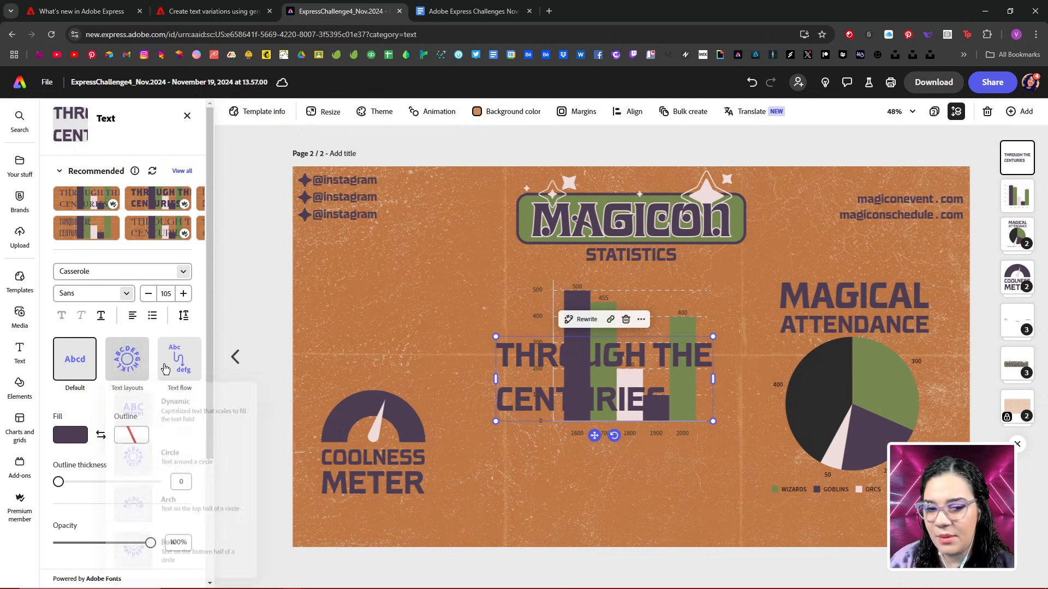
{"action": "left_click", "coordinate": [158, 414]}
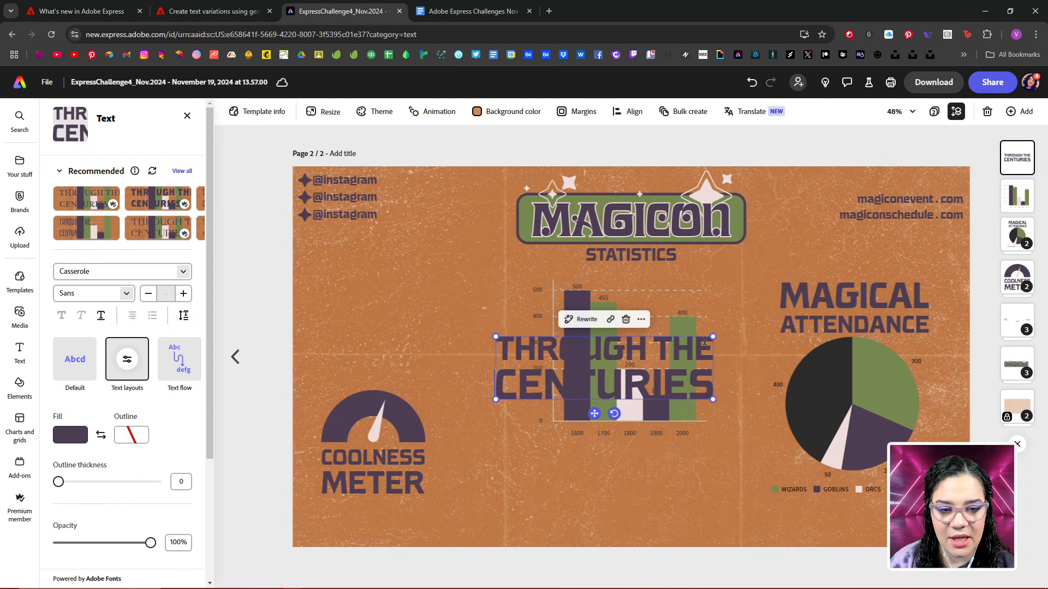
{"action": "left_click_drag", "start_coordinate": [713, 338], "coordinate": [643, 357]}
{"action": "left_click_drag", "start_coordinate": [558, 413], "coordinate": [622, 508]}
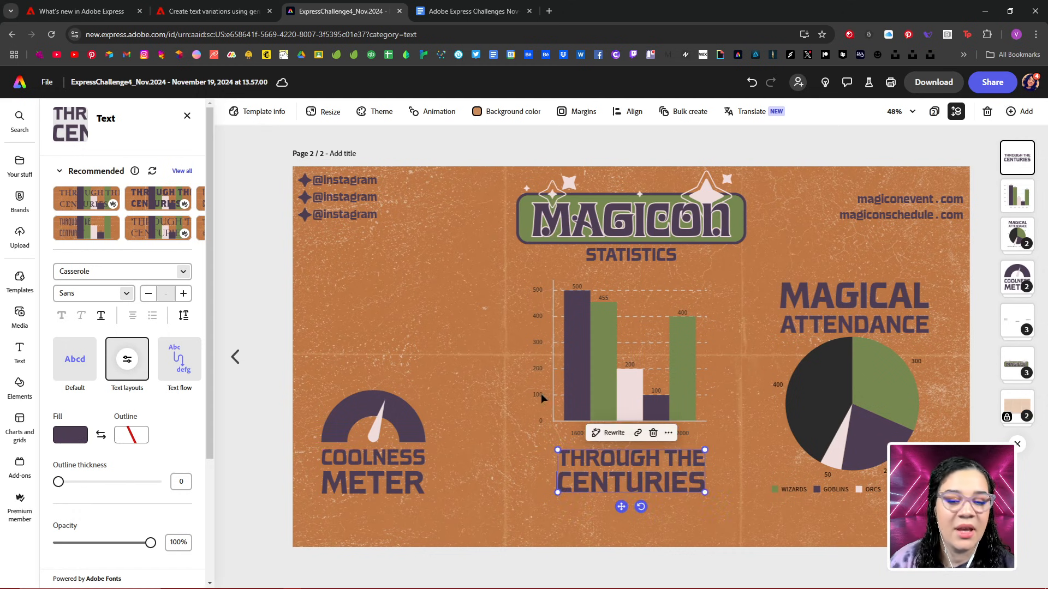
{"action": "left_click_drag", "start_coordinate": [406, 427], "coordinate": [433, 429]}
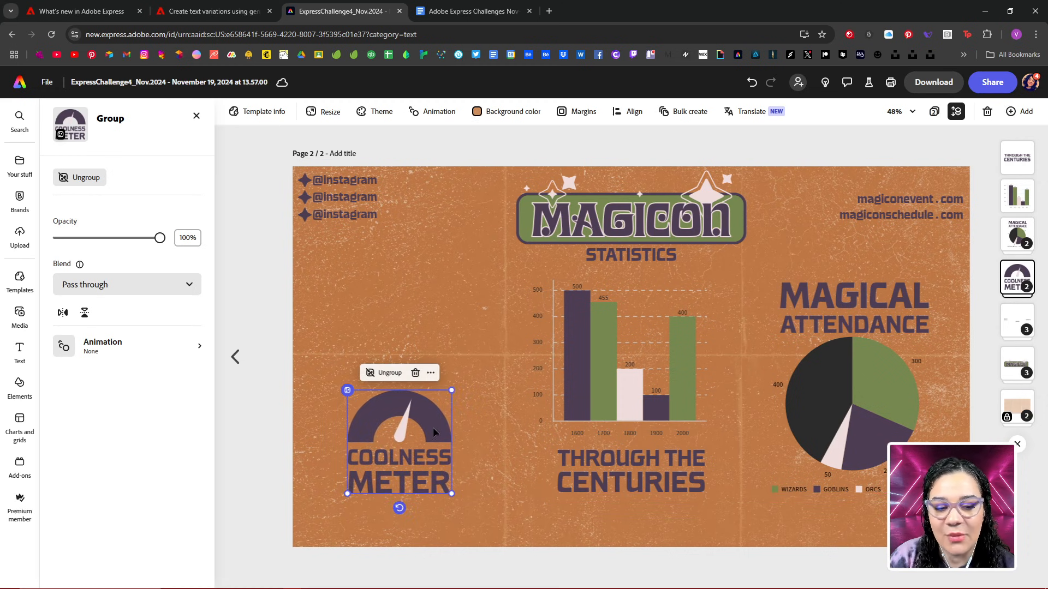
{"action": "left_click", "coordinate": [415, 373]}
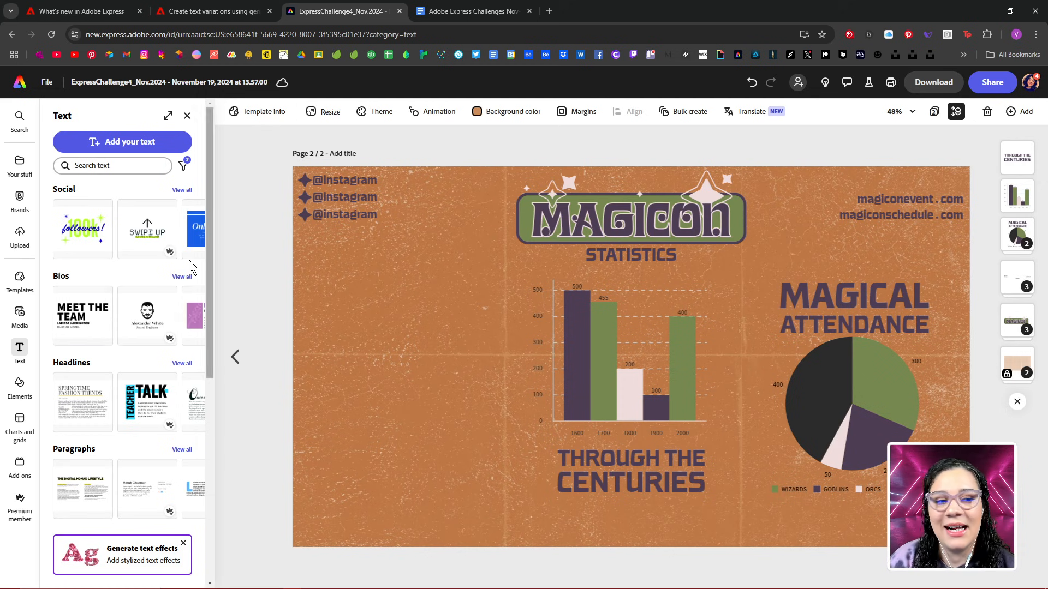
{"action": "mouse_move", "coordinate": [19, 423]}
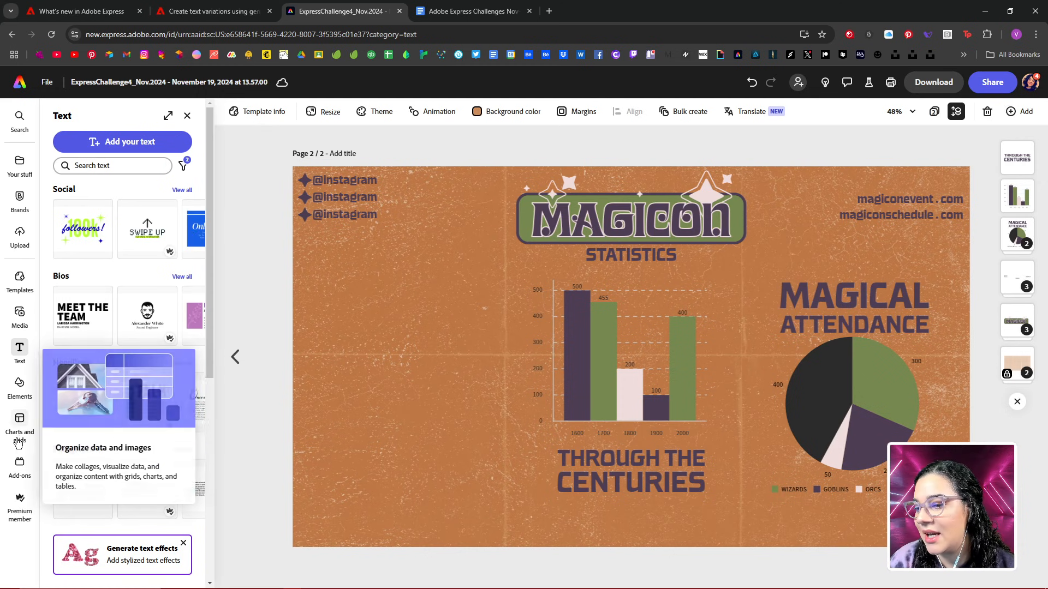
{"action": "left_click", "coordinate": [90, 429]}
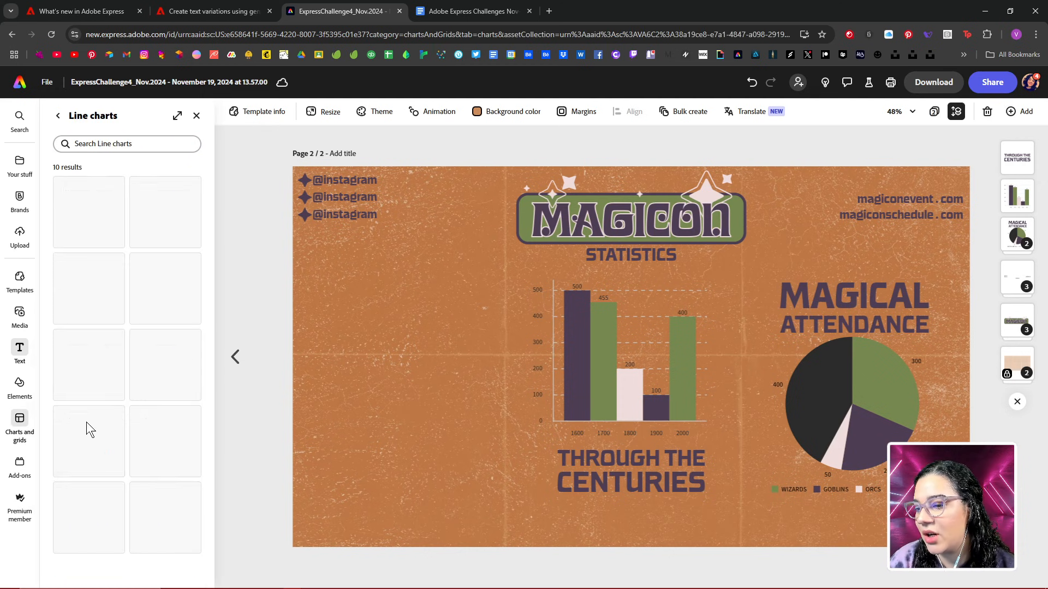
{"action": "left_click", "coordinate": [58, 115]}
{"action": "scroll", "coordinate": [154, 358], "scroll_direction": "down", "scroll_amount": 5}
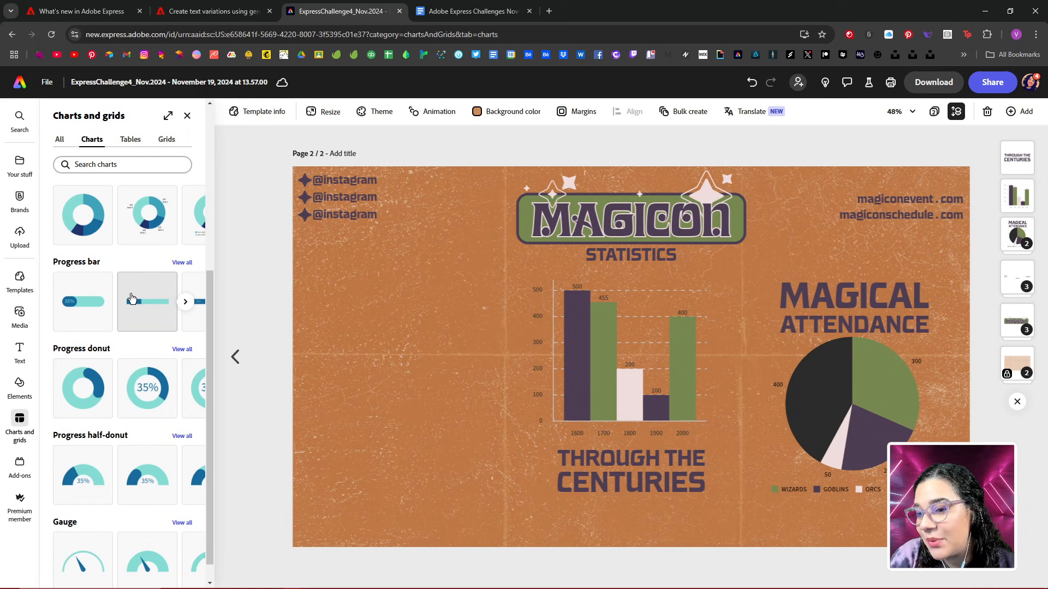
{"action": "left_click", "coordinate": [83, 302]}
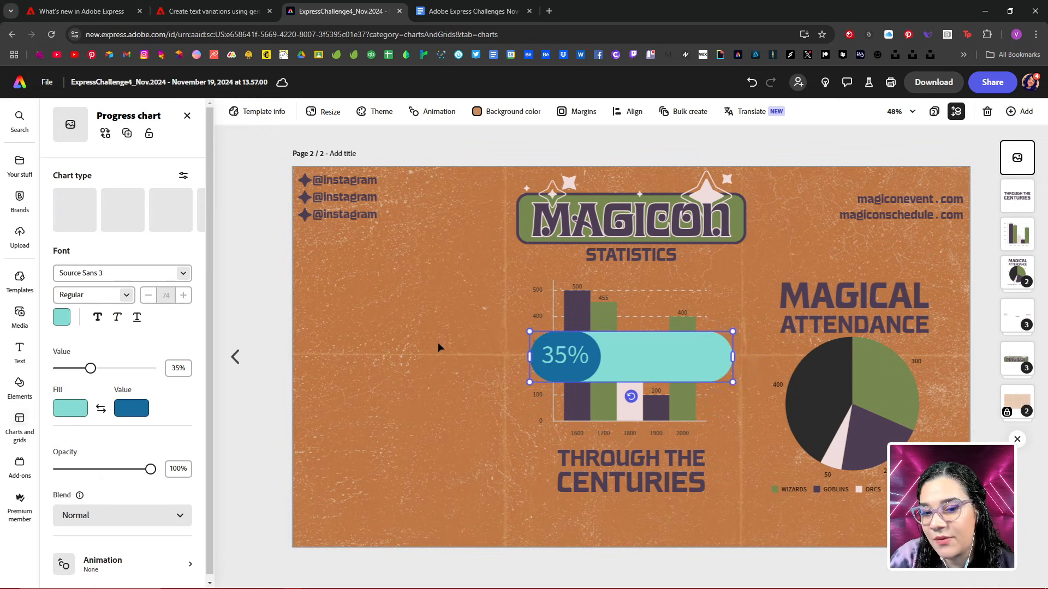
{"action": "left_click_drag", "start_coordinate": [622, 363], "coordinate": [396, 273]}
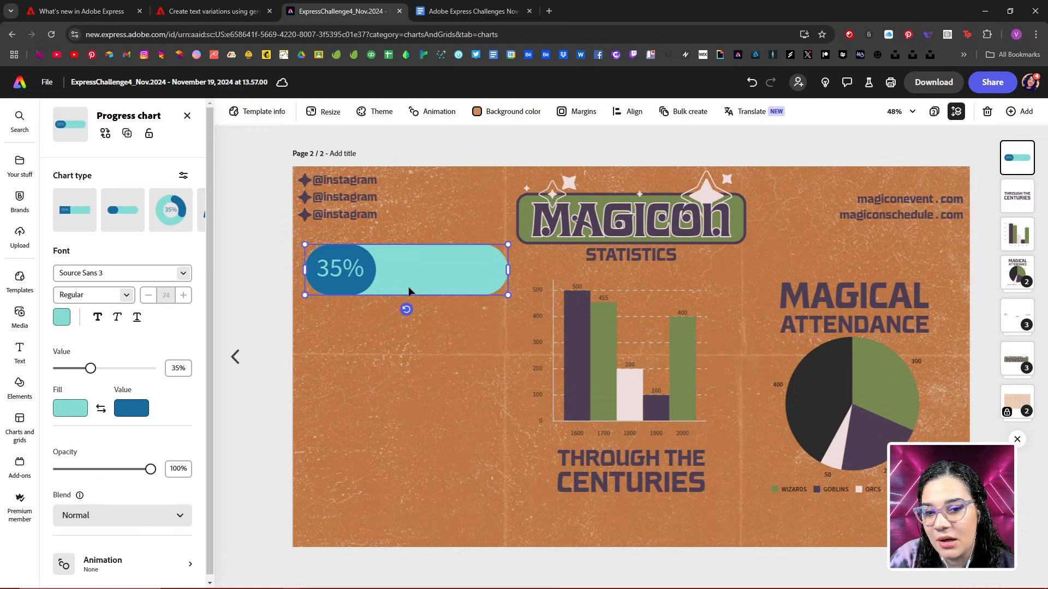
- Browse the available chart types, table styles and grid layouts
{"action": "left_click", "coordinate": [19, 425]}
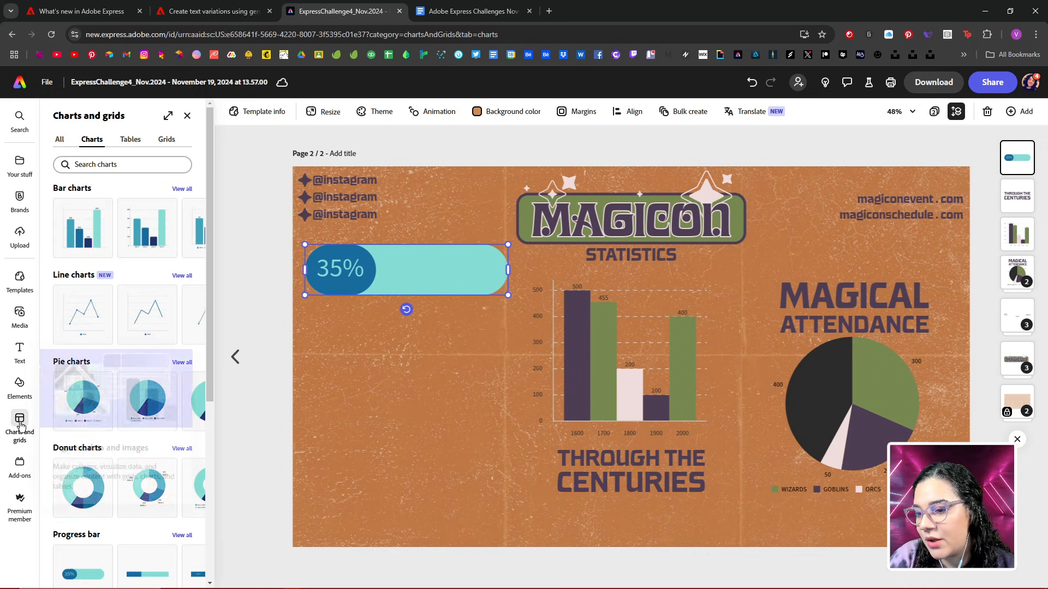
{"action": "scroll", "coordinate": [119, 415], "scroll_direction": "down", "scroll_amount": 4}
{"action": "scroll", "coordinate": [71, 185], "scroll_direction": "down", "scroll_amount": 1}
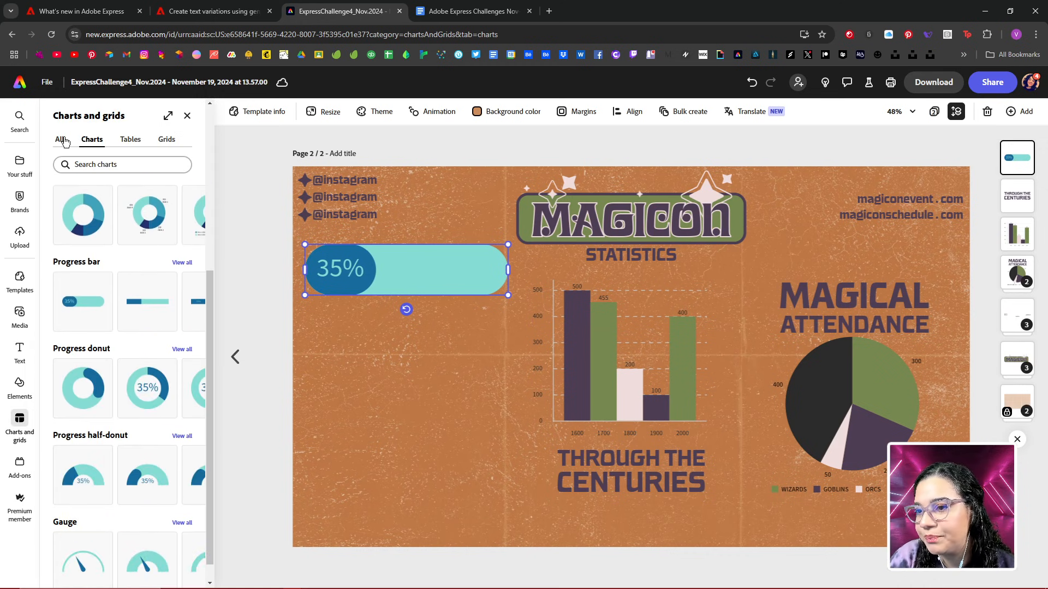
{"action": "left_click", "coordinate": [130, 141]}
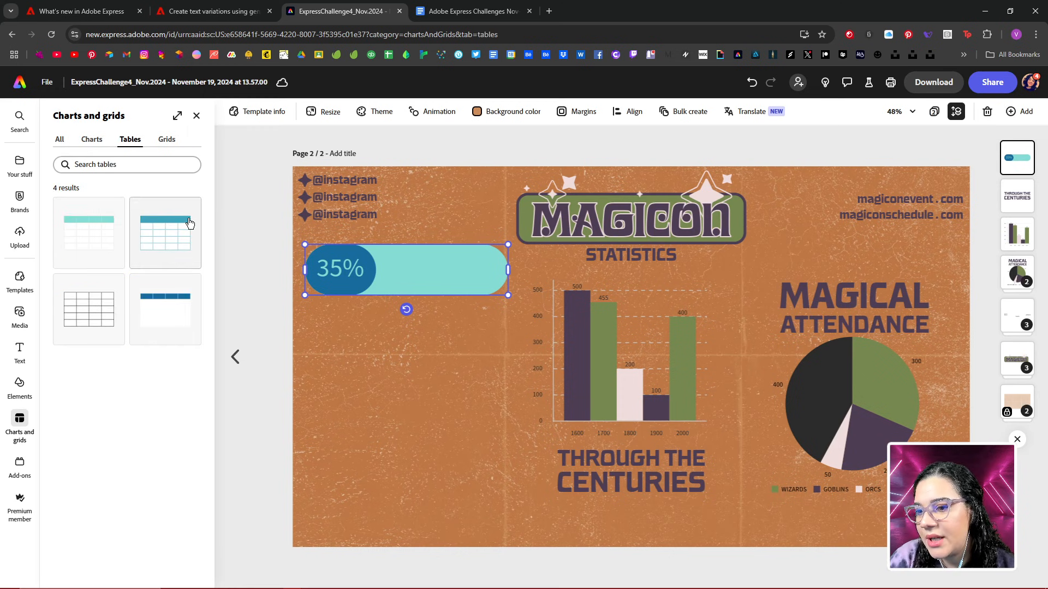
{"action": "left_click", "coordinate": [171, 141]}
{"action": "scroll", "coordinate": [174, 312], "scroll_direction": "down", "scroll_amount": 5}
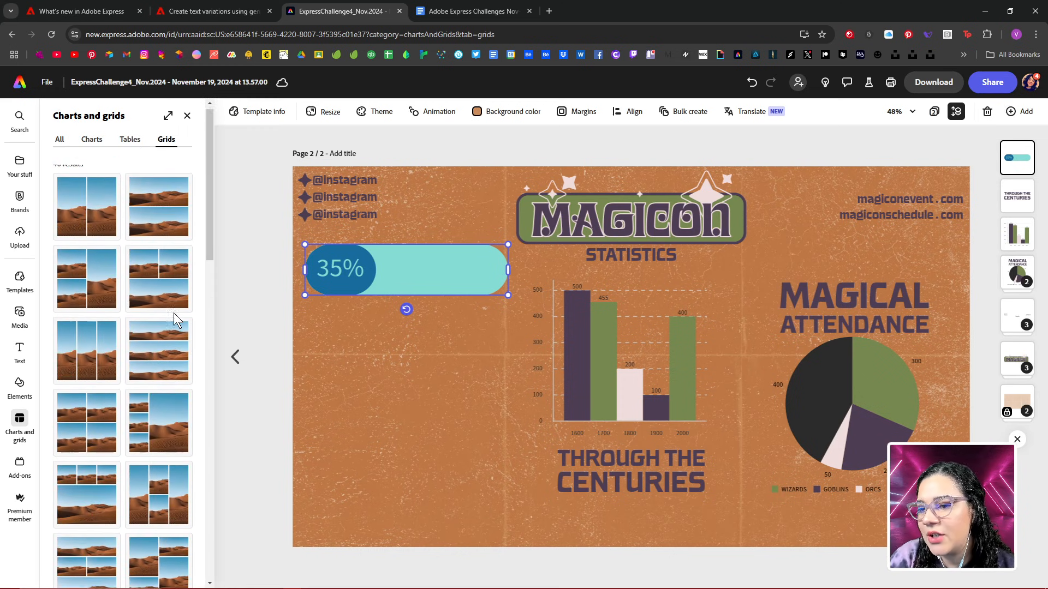
{"action": "scroll", "coordinate": [174, 315], "scroll_direction": "down", "scroll_amount": 5}
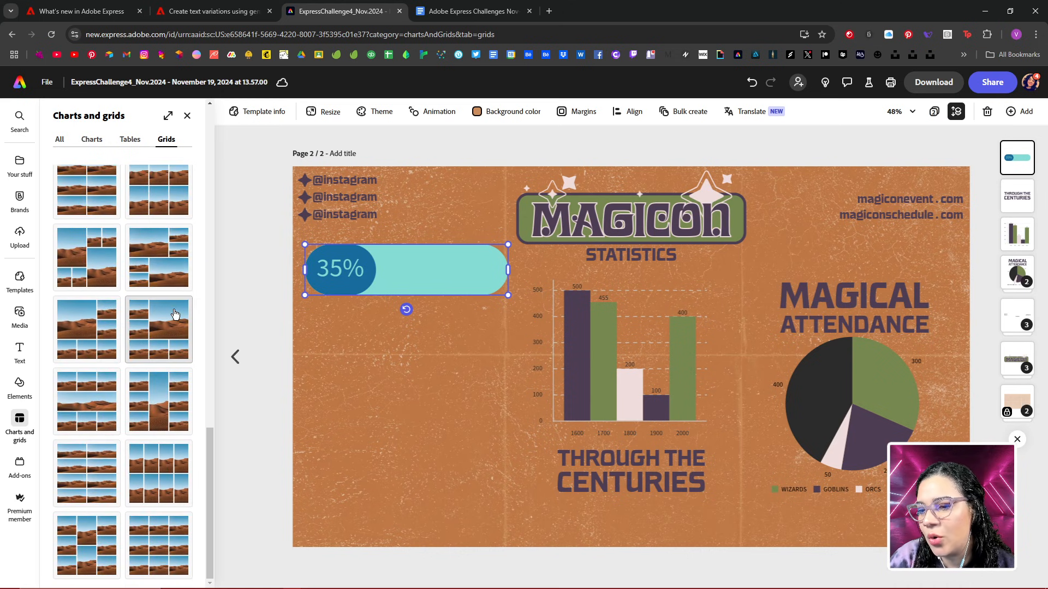
{"action": "scroll", "coordinate": [175, 313], "scroll_direction": "up", "scroll_amount": 10}
- Insert the table style with a teal header and teal borders, and resize it to fill the space beneath the progress bar
{"action": "left_click", "coordinate": [130, 140]}
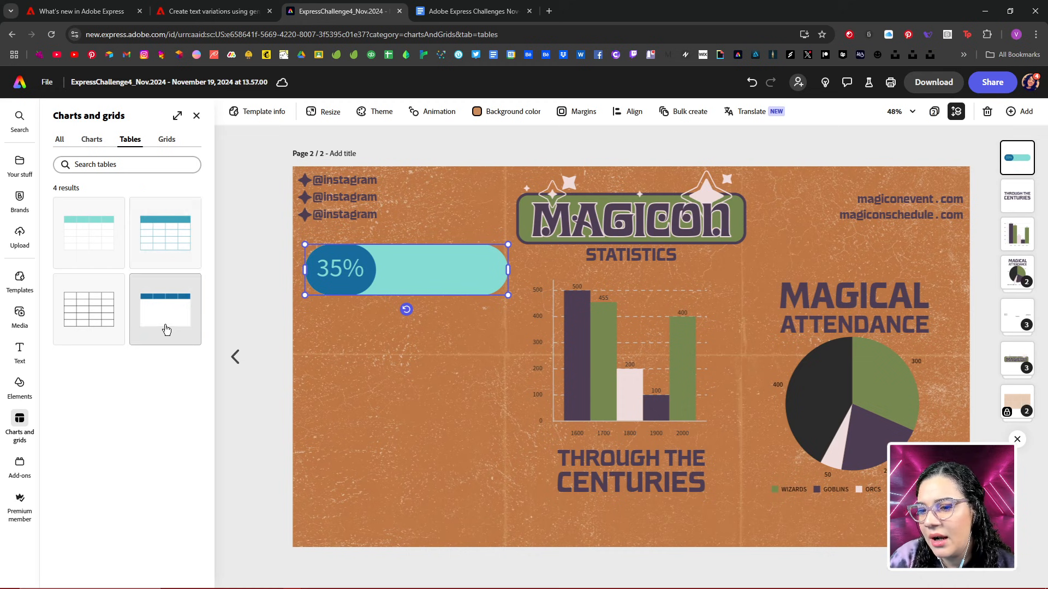
{"action": "left_click", "coordinate": [165, 232]}
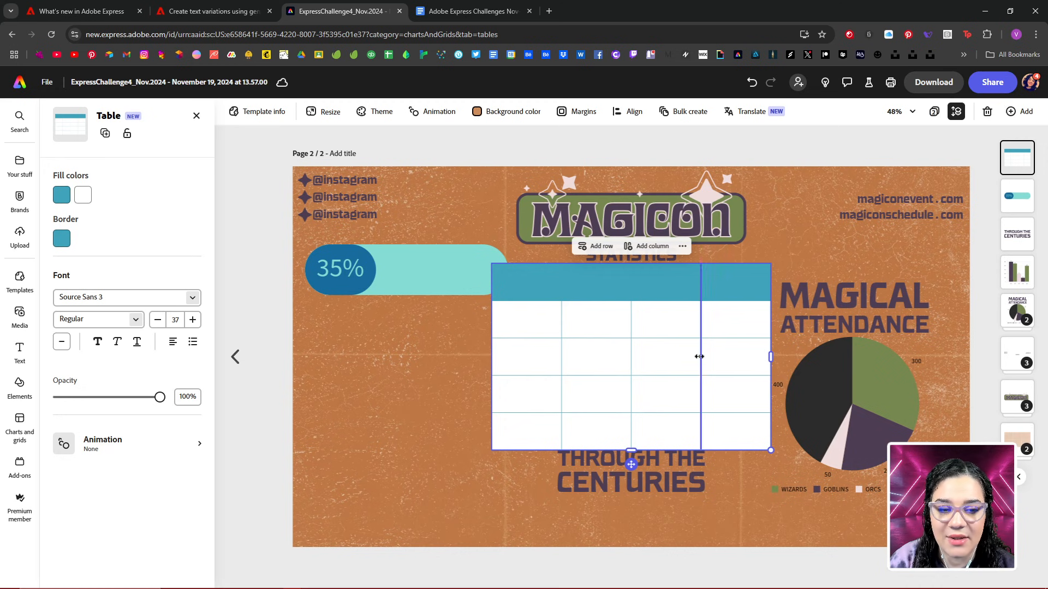
{"action": "left_click_drag", "start_coordinate": [631, 466], "coordinate": [449, 508]}
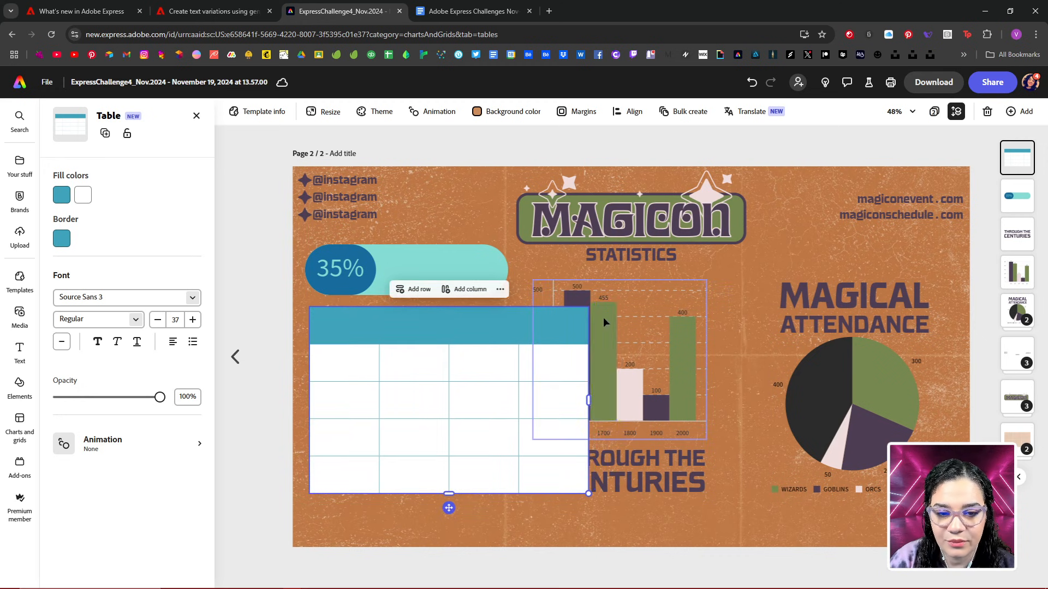
{"action": "left_click_drag", "start_coordinate": [588, 493], "coordinate": [473, 445]}
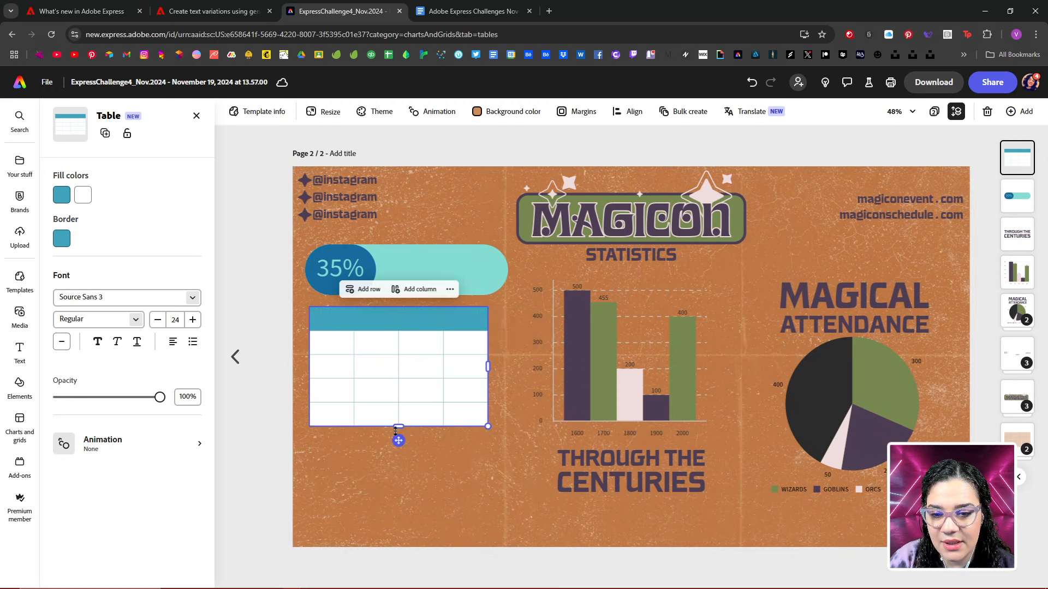
{"action": "left_click_drag", "start_coordinate": [398, 426], "coordinate": [396, 524]}
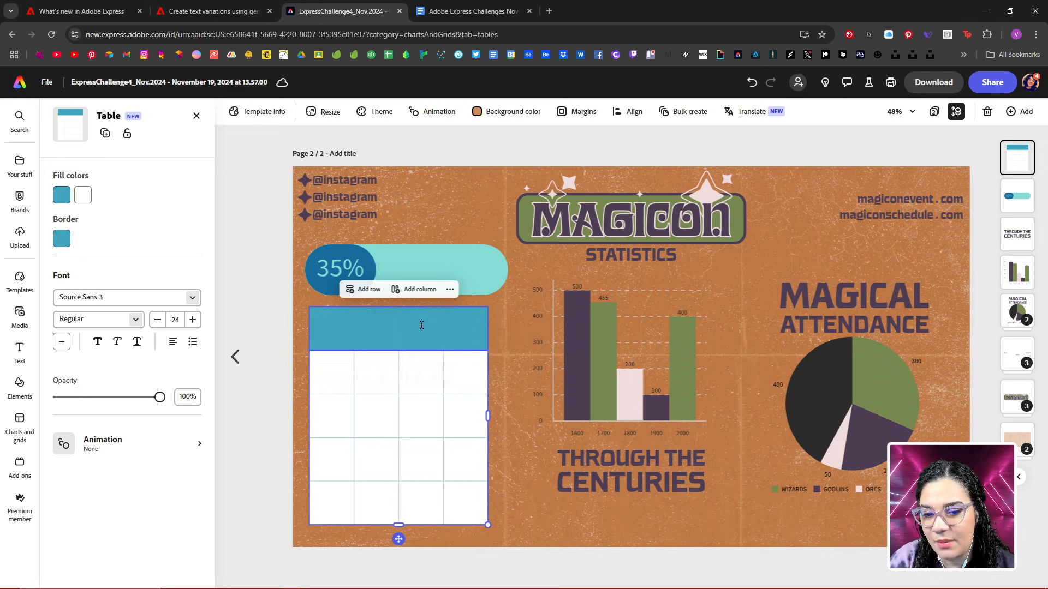
- Add a row at the table's bottom and reduce the table's height so it fits on the page
{"action": "left_click", "coordinate": [369, 290]}
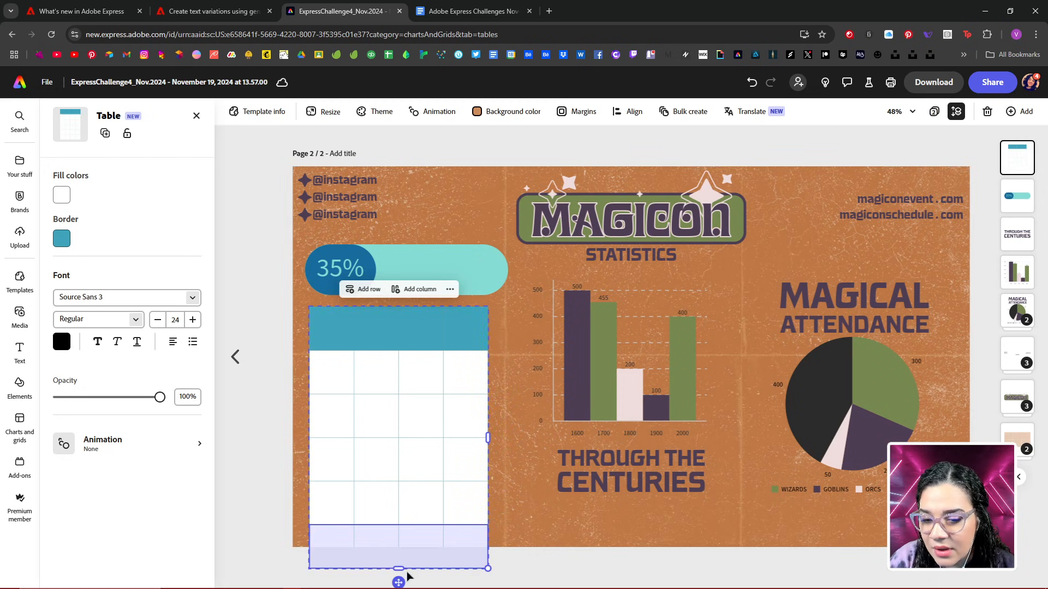
{"action": "left_click_drag", "start_coordinate": [397, 567], "coordinate": [401, 495]}
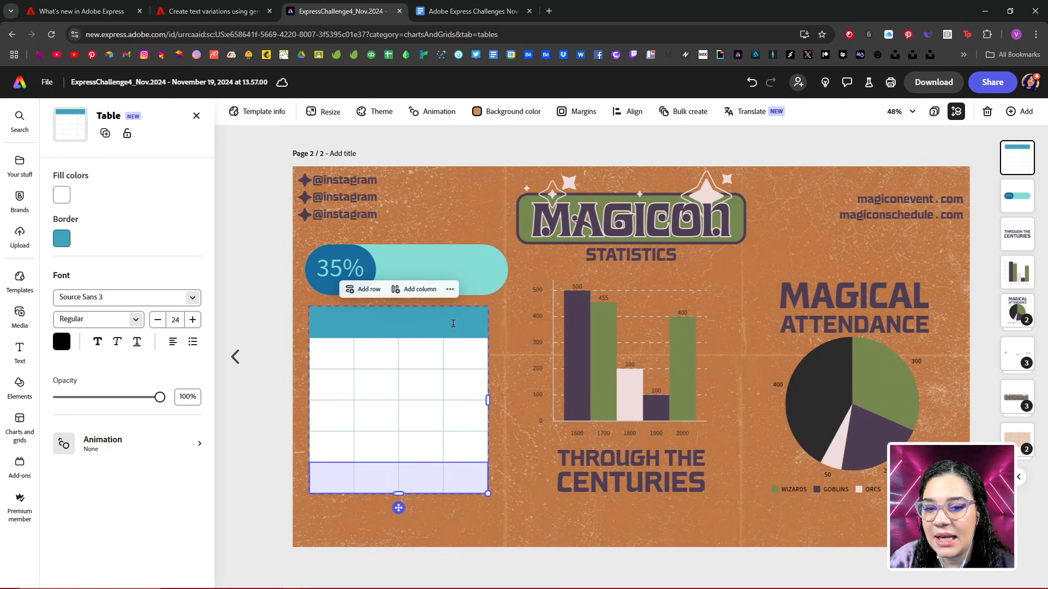
{"action": "left_click", "coordinate": [450, 289]}
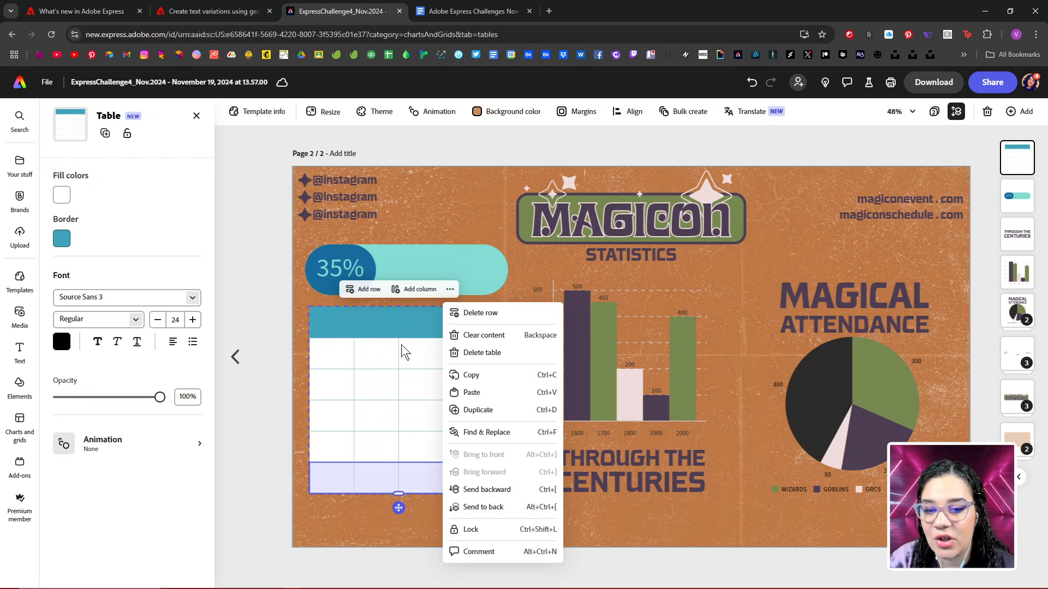
- Set the font color of the table's first cell below the header to dark purple from the Express Challenges 2024 palette
{"action": "left_click", "coordinate": [323, 355]}
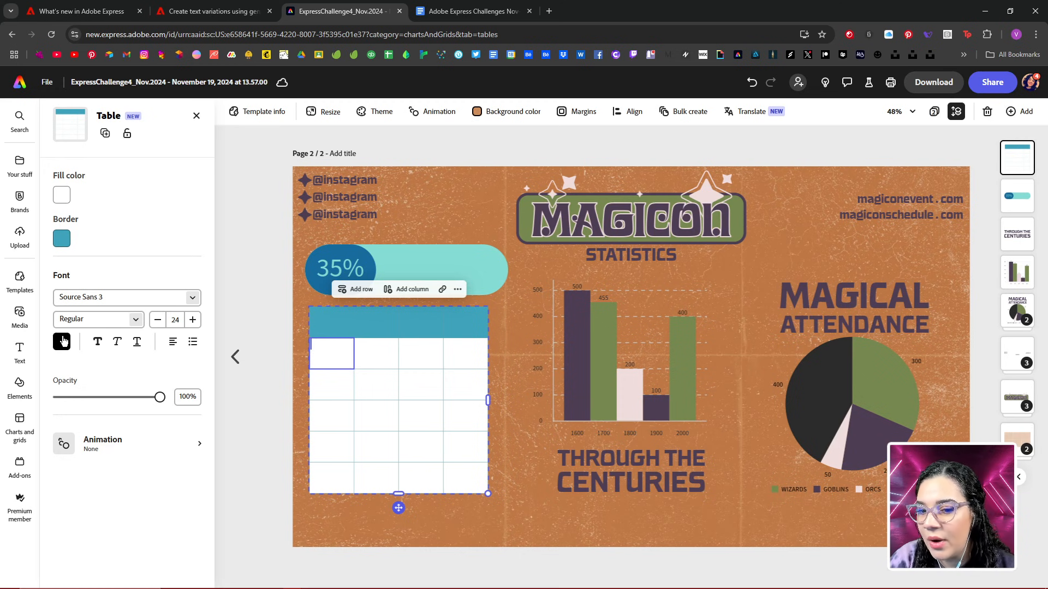
{"action": "left_click", "coordinate": [63, 342]}
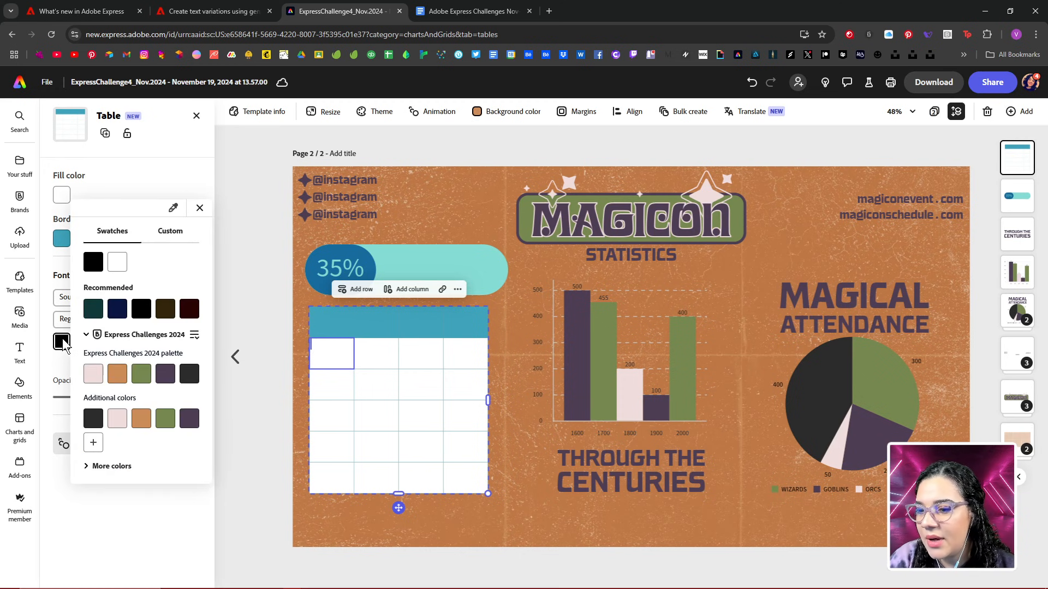
{"action": "left_click", "coordinate": [166, 374]}
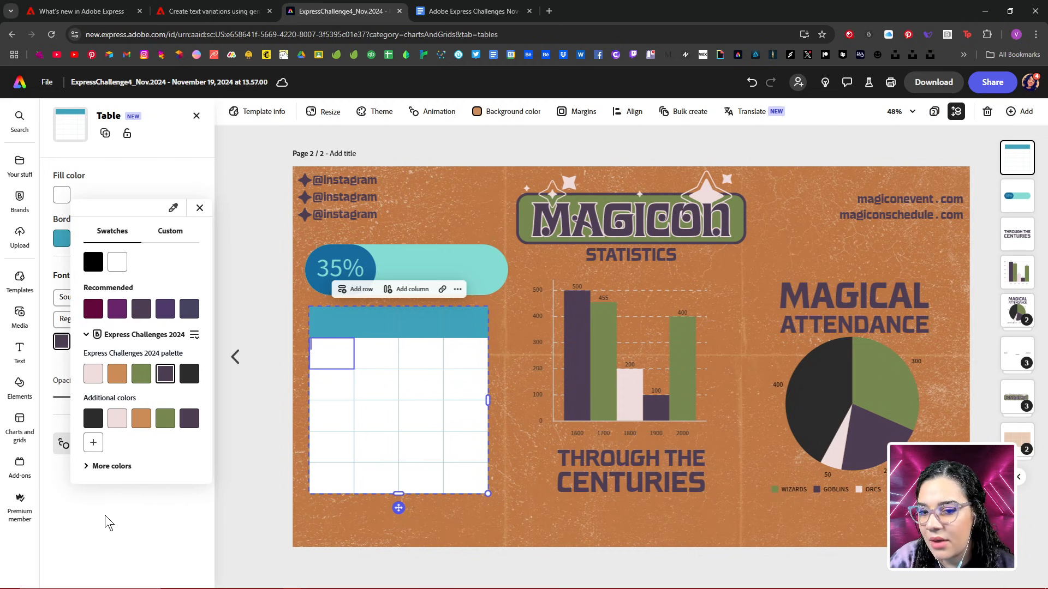
- Set the table's border color to the near-black #2B2B2B from the Express Challenges 2024 palette
{"action": "left_click", "coordinate": [120, 515]}
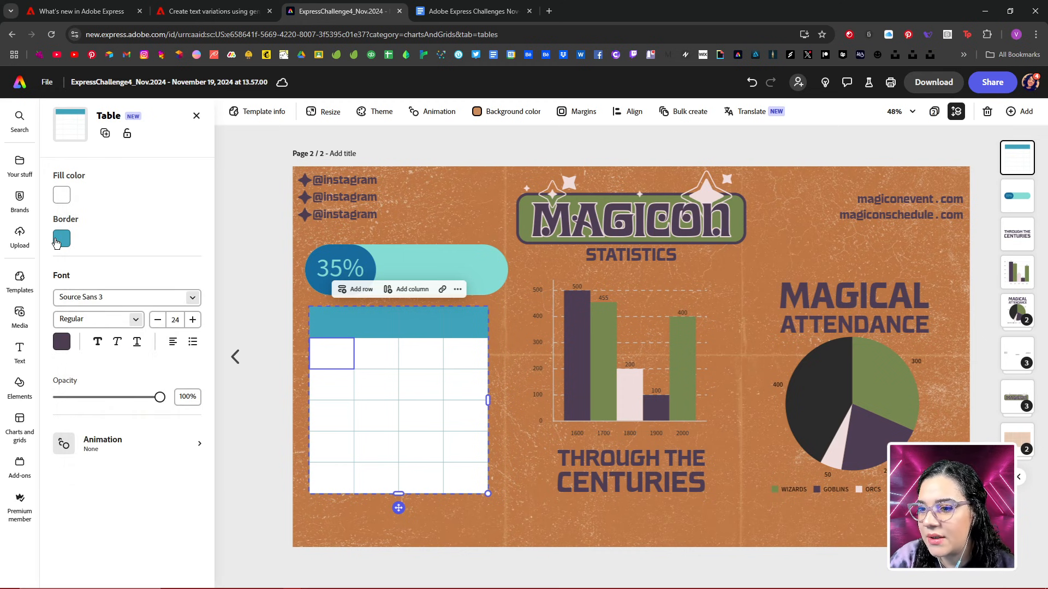
{"action": "left_click", "coordinate": [61, 239]}
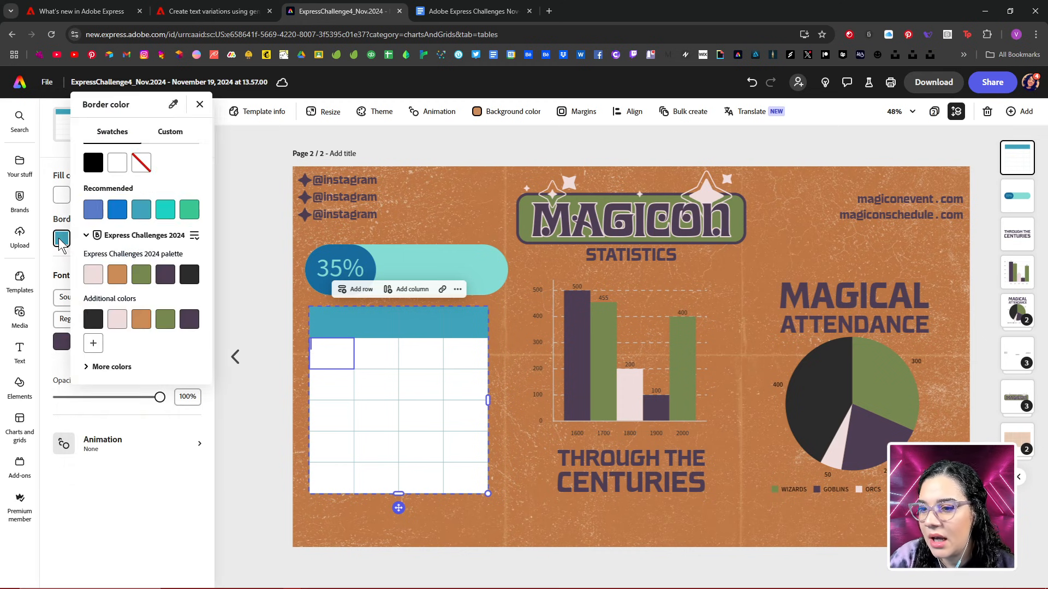
{"action": "left_click", "coordinate": [191, 280]}
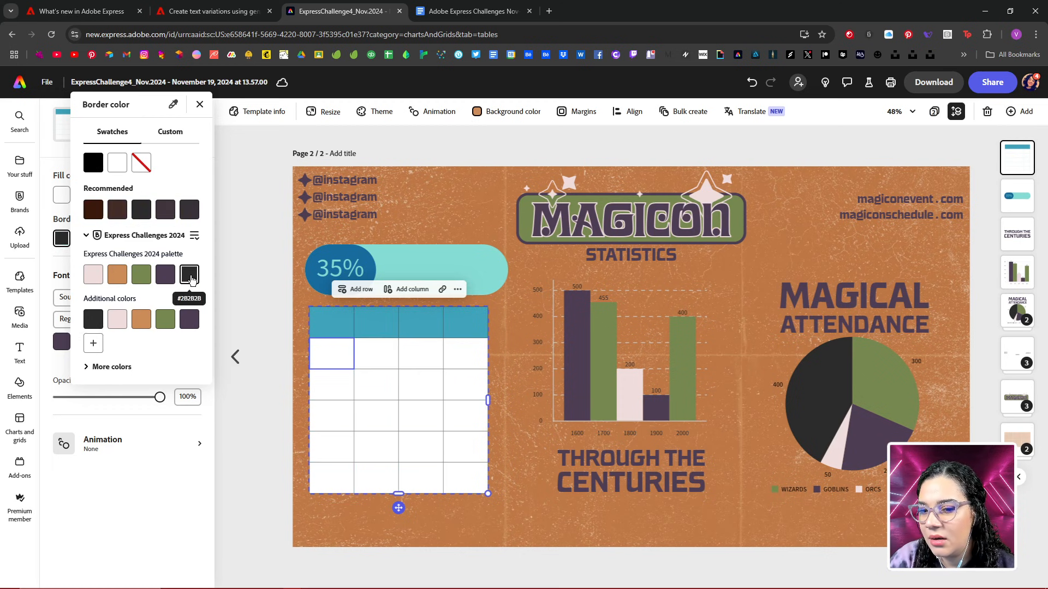
{"action": "left_click", "coordinate": [139, 469]}
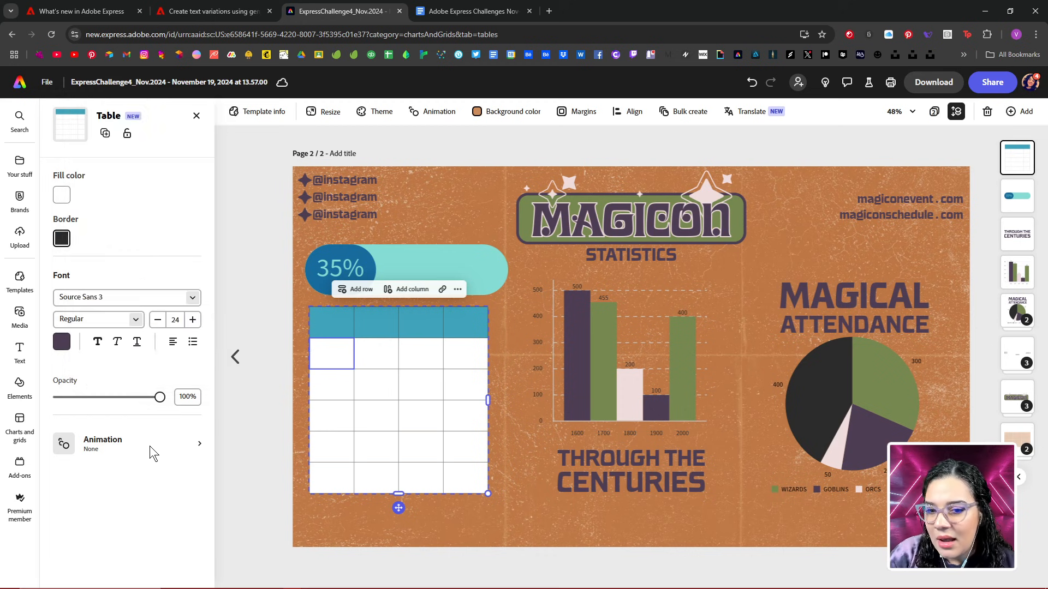
- Fill the table's first cell below the header with green from the Express Challenges 2024 palette
{"action": "left_click", "coordinate": [62, 195]}
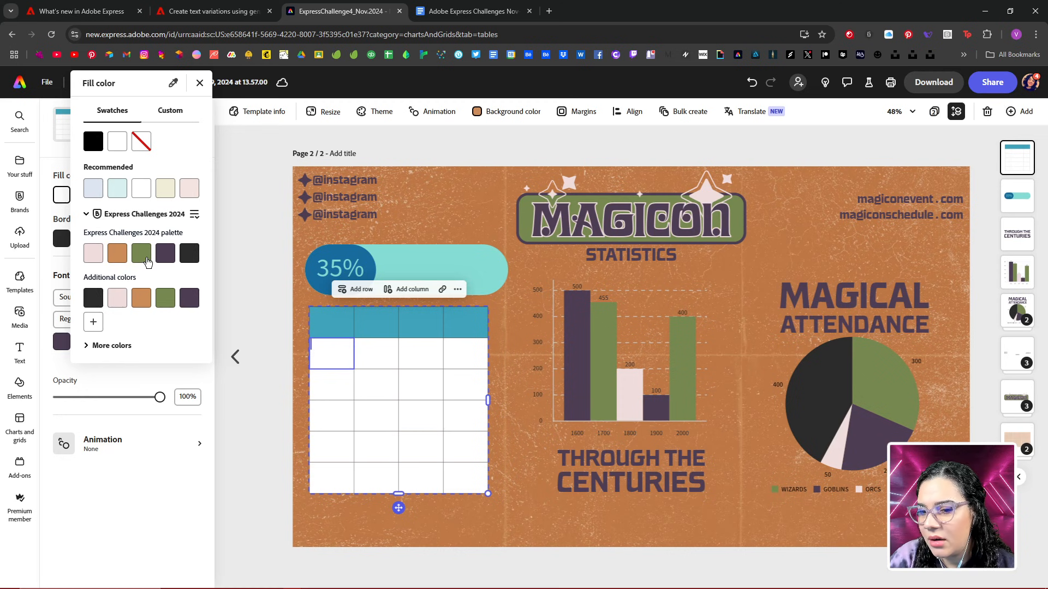
{"action": "left_click", "coordinate": [147, 261]}
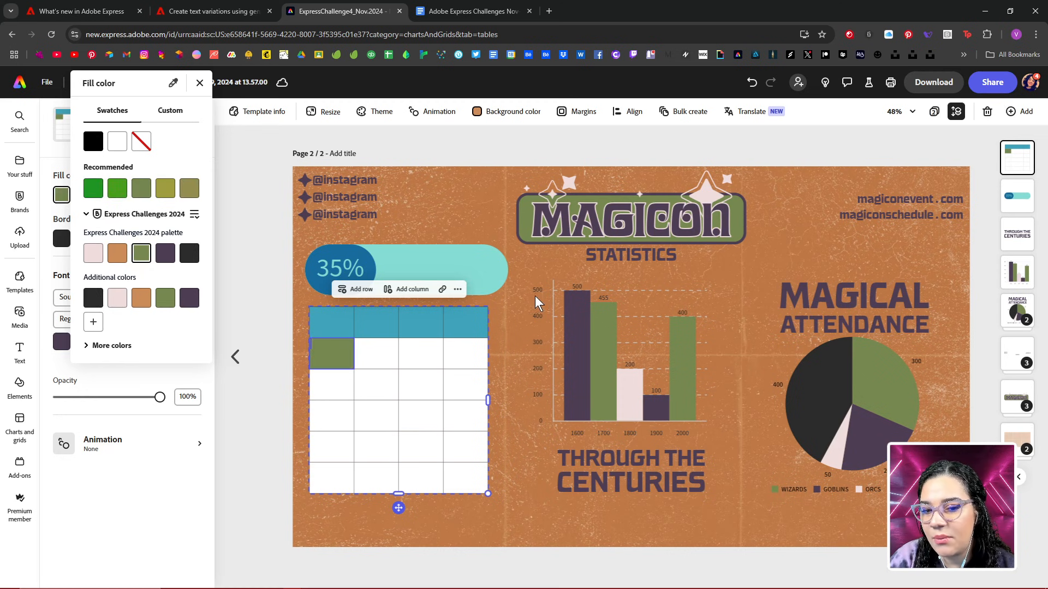
{"action": "left_click", "coordinate": [507, 327]}
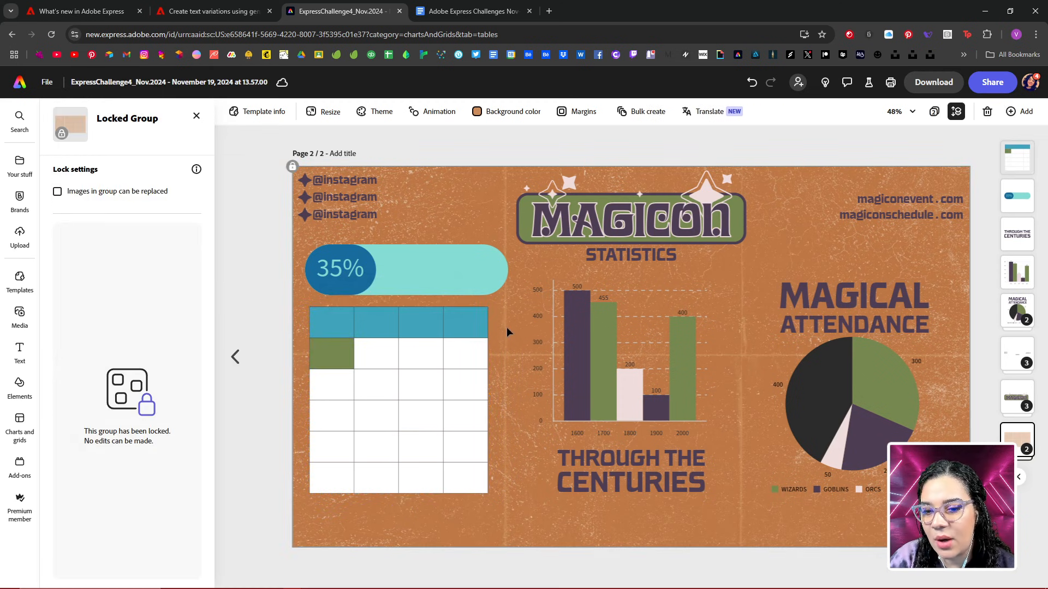
- Fill all of the table's cells with the pale pink #F0DDDD from the Express Challenges 2024 palette
{"action": "left_click", "coordinate": [418, 349]}
{"action": "left_click_drag", "start_coordinate": [304, 305], "coordinate": [489, 495]}
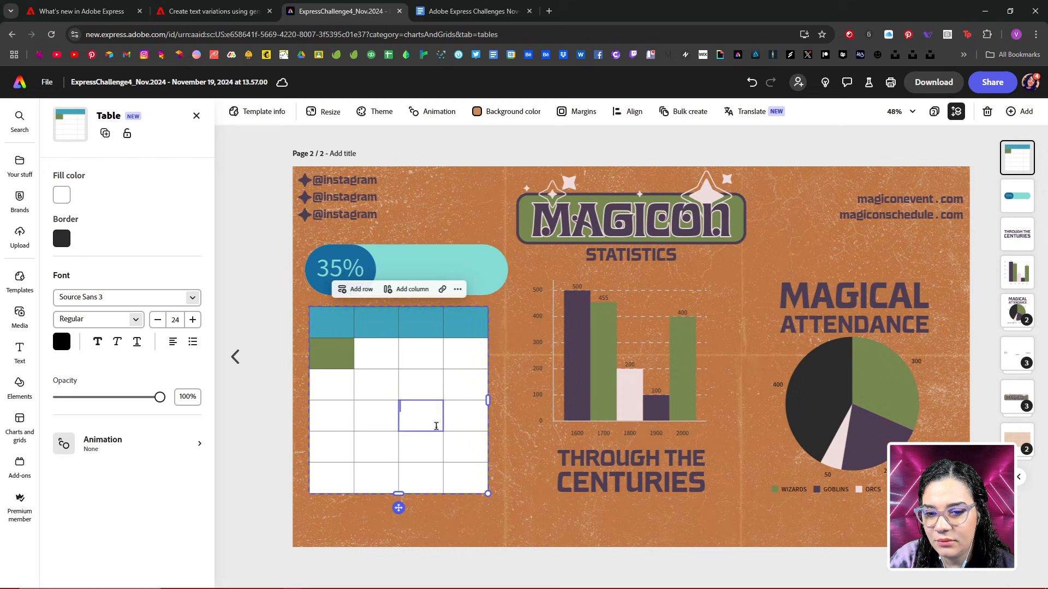
{"action": "left_click_drag", "start_coordinate": [344, 325], "coordinate": [480, 485]}
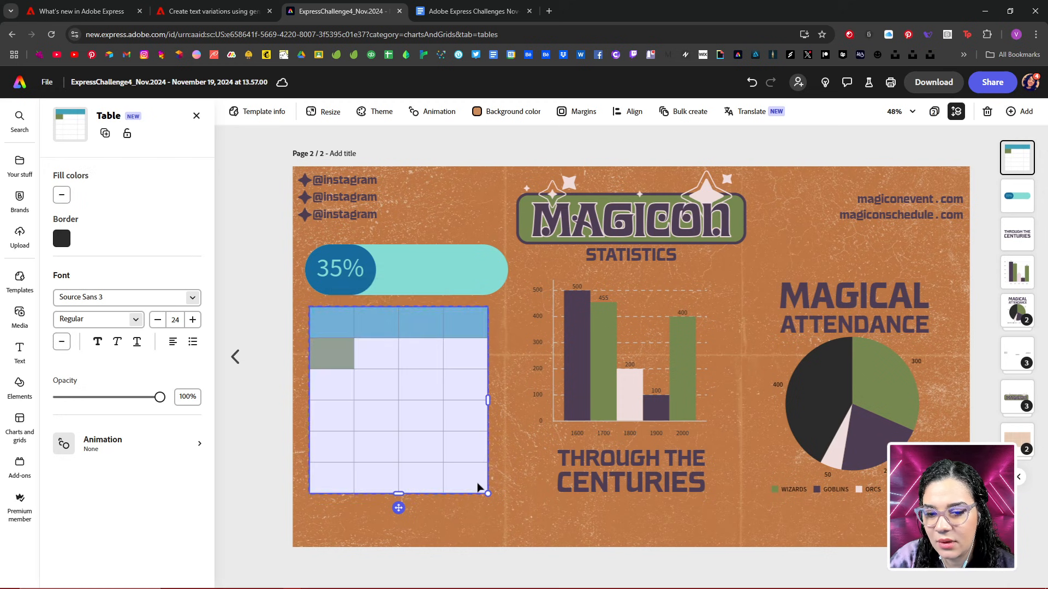
{"action": "left_click", "coordinate": [60, 196]}
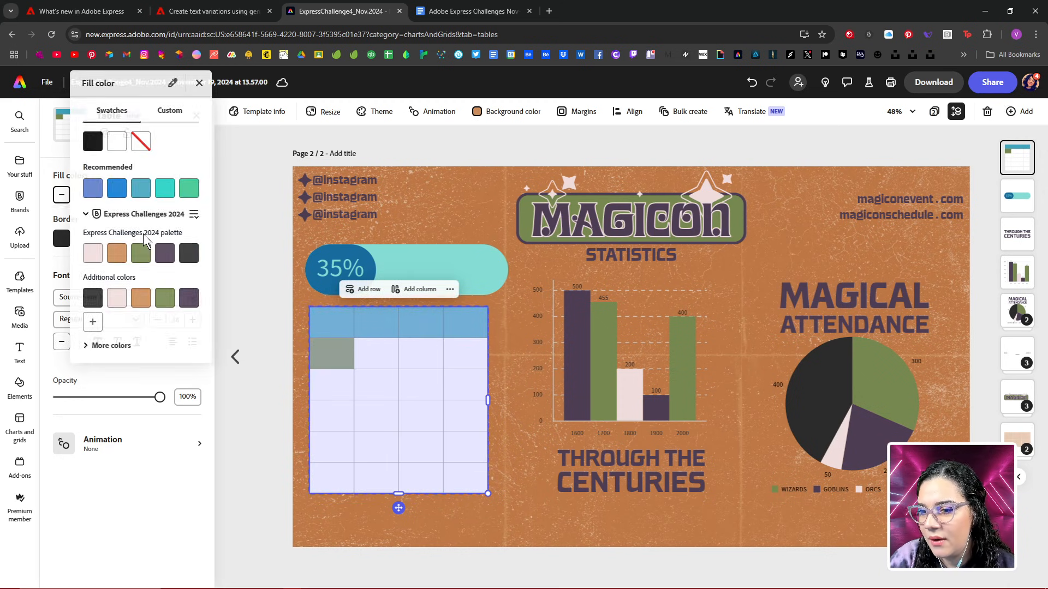
{"action": "left_click", "coordinate": [93, 256]}
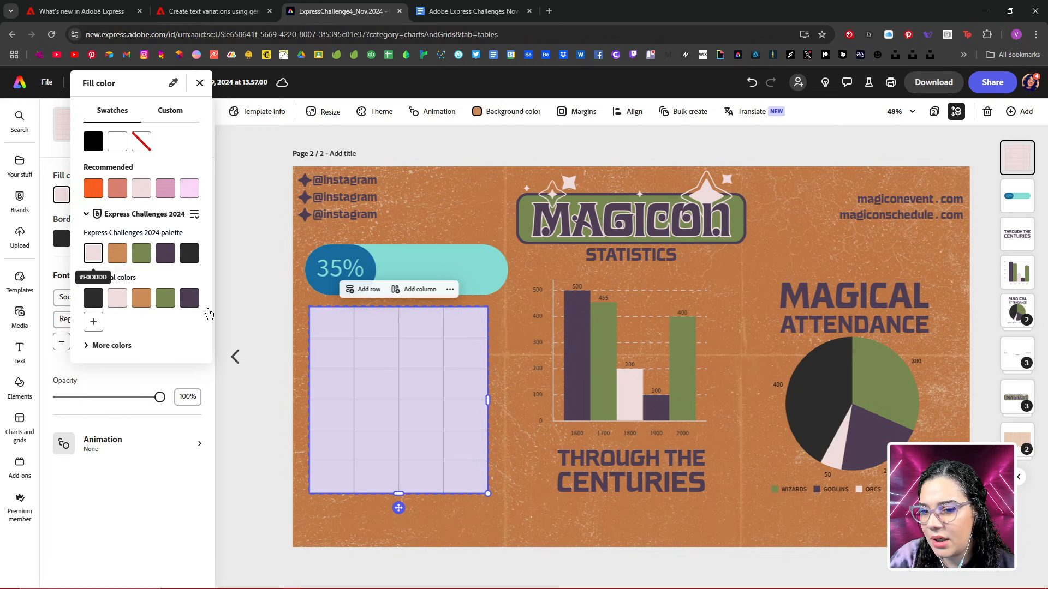
- Fill the table's header row with green from the Express Challenges 2024 palette
{"action": "left_click", "coordinate": [347, 326]}
{"action": "left_click", "coordinate": [334, 324]}
{"action": "left_click_drag", "start_coordinate": [336, 323], "coordinate": [458, 329]}
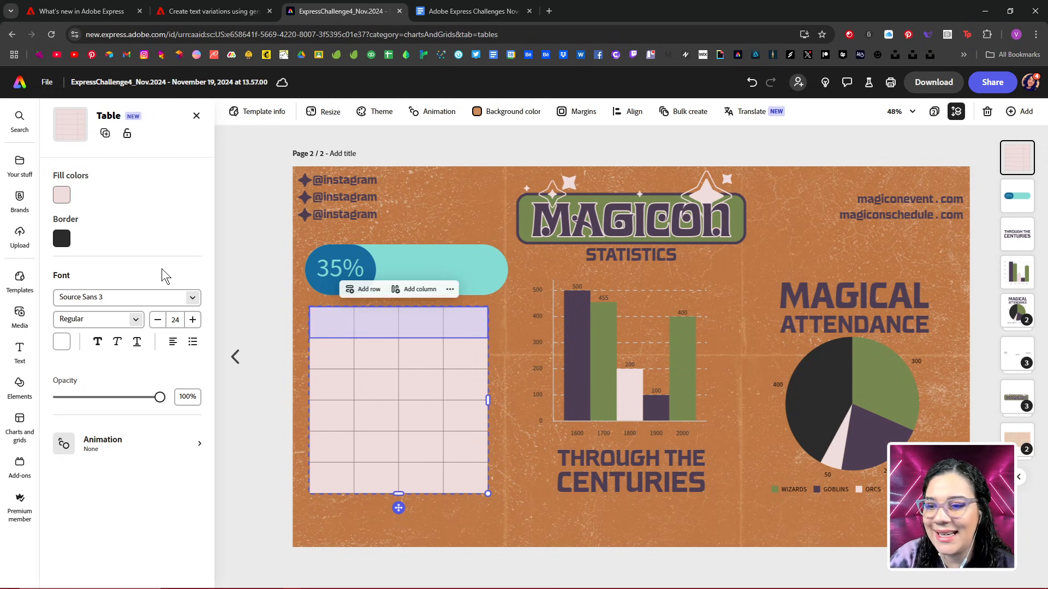
{"action": "left_click", "coordinate": [61, 239]}
{"action": "left_click", "coordinate": [61, 195]}
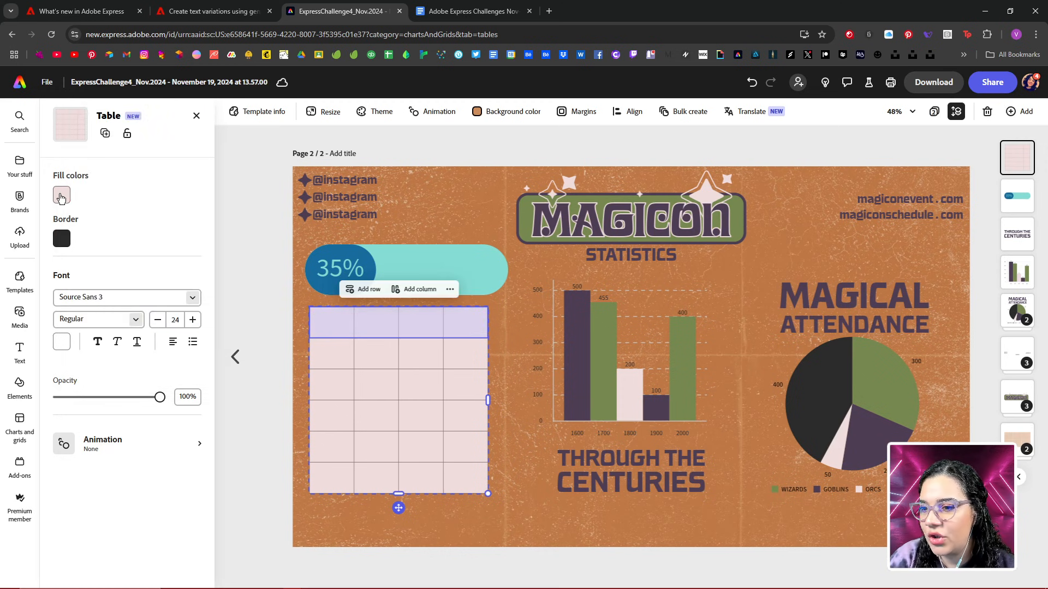
{"action": "left_click", "coordinate": [61, 195]}
{"action": "left_click", "coordinate": [141, 255]}
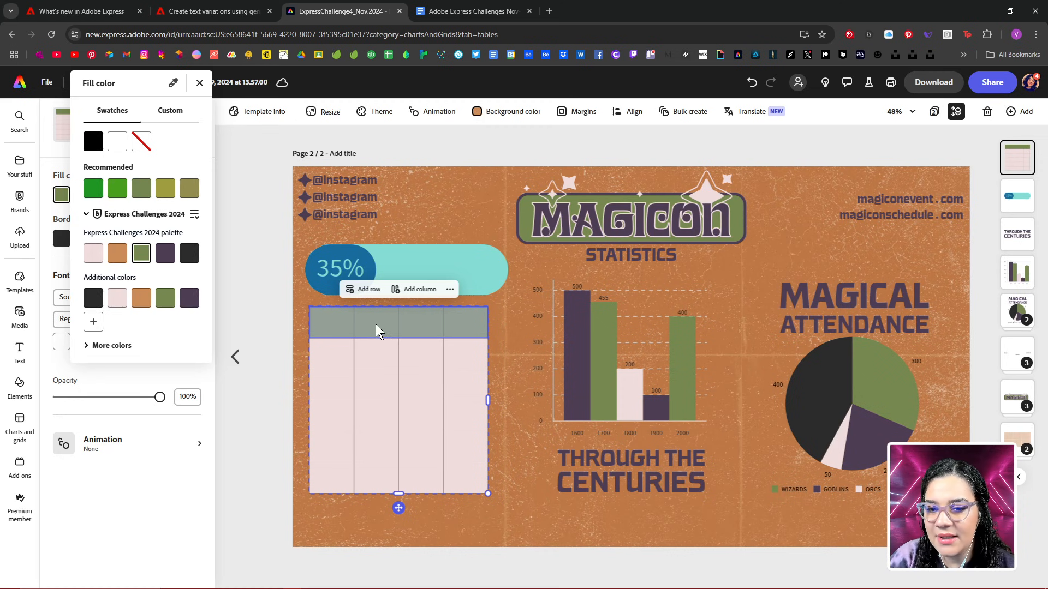
- Delete the table's first column
{"action": "left_click", "coordinate": [451, 291]}
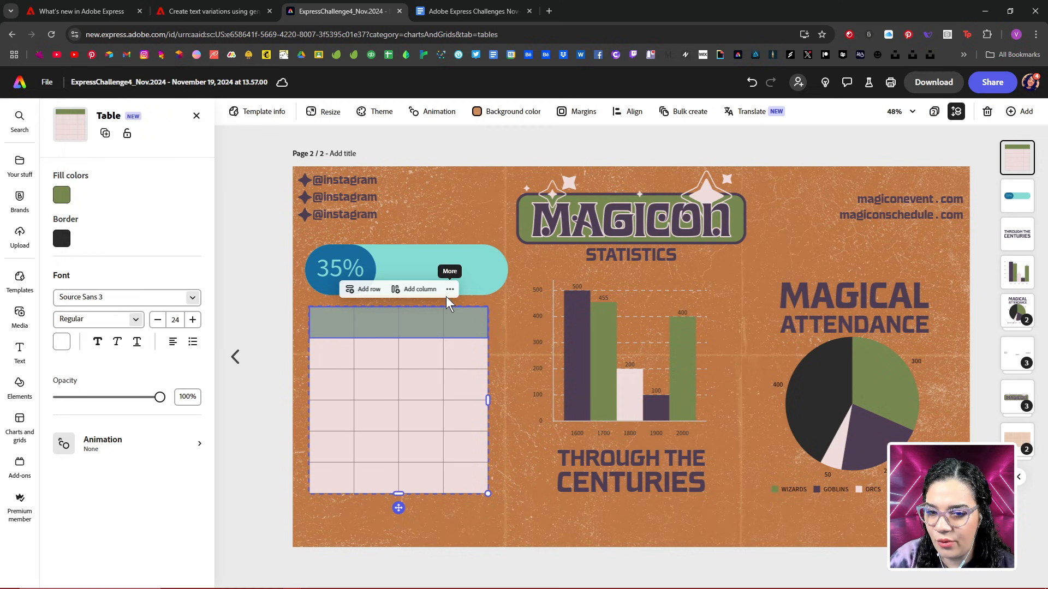
{"action": "left_click", "coordinate": [330, 381]}
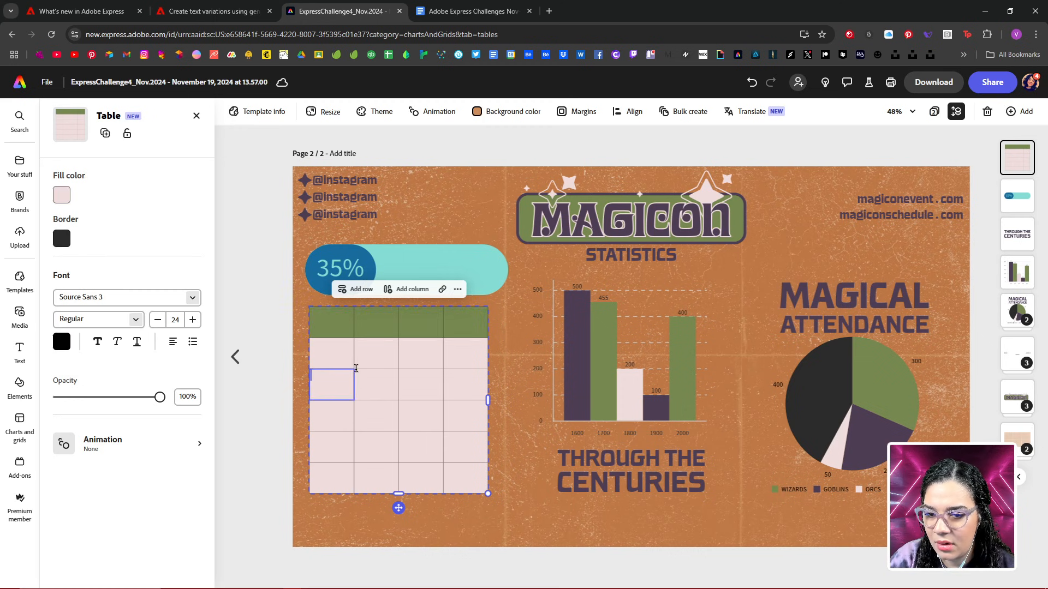
{"action": "left_click_drag", "start_coordinate": [331, 320], "coordinate": [354, 475]}
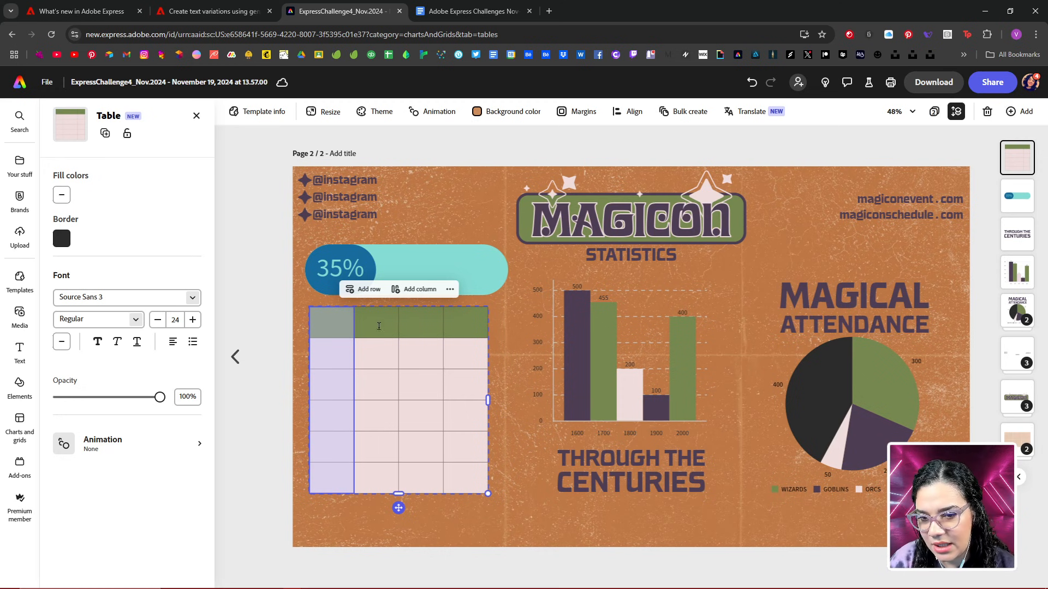
{"action": "left_click", "coordinate": [450, 289]}
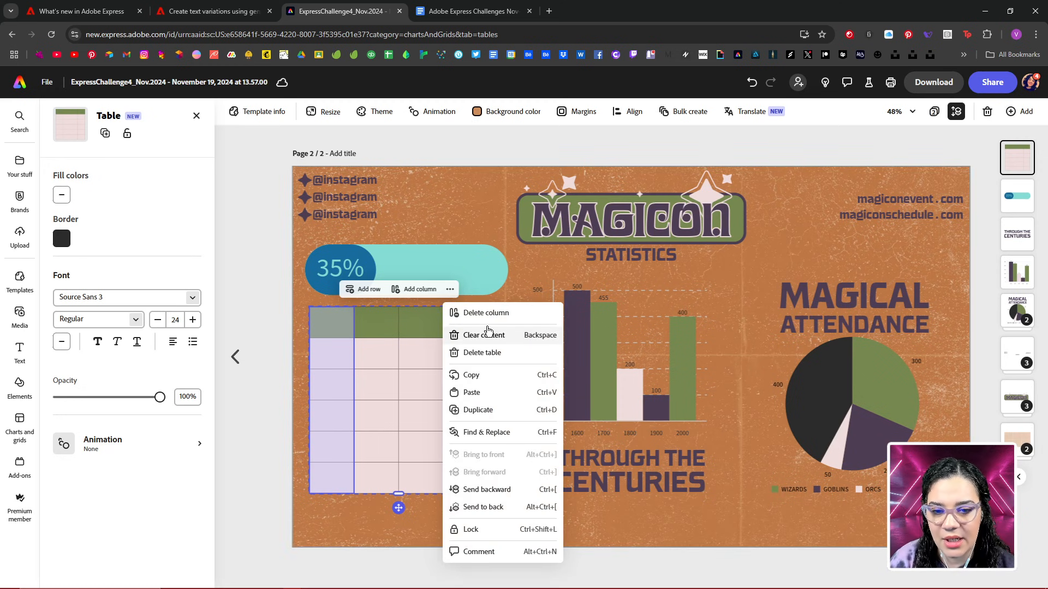
{"action": "left_click", "coordinate": [485, 314]}
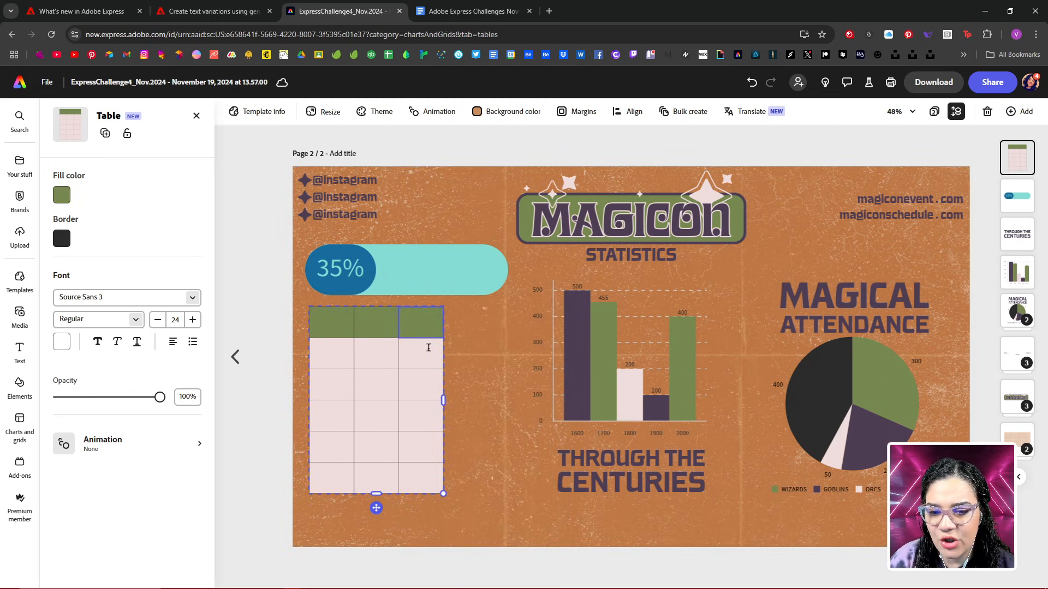
- Delete the table's last column and stretch the remaining two columns to nearly the progress bar's width, making the table slightly taller
{"action": "left_click_drag", "start_coordinate": [422, 326], "coordinate": [431, 477]}
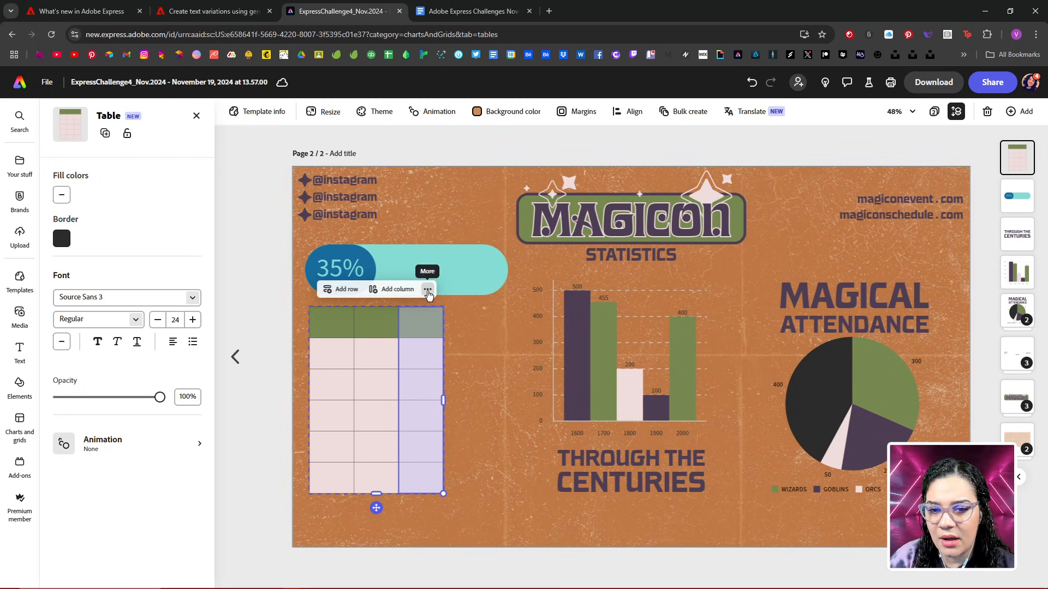
{"action": "left_click", "coordinate": [427, 289]}
{"action": "left_click", "coordinate": [469, 314]}
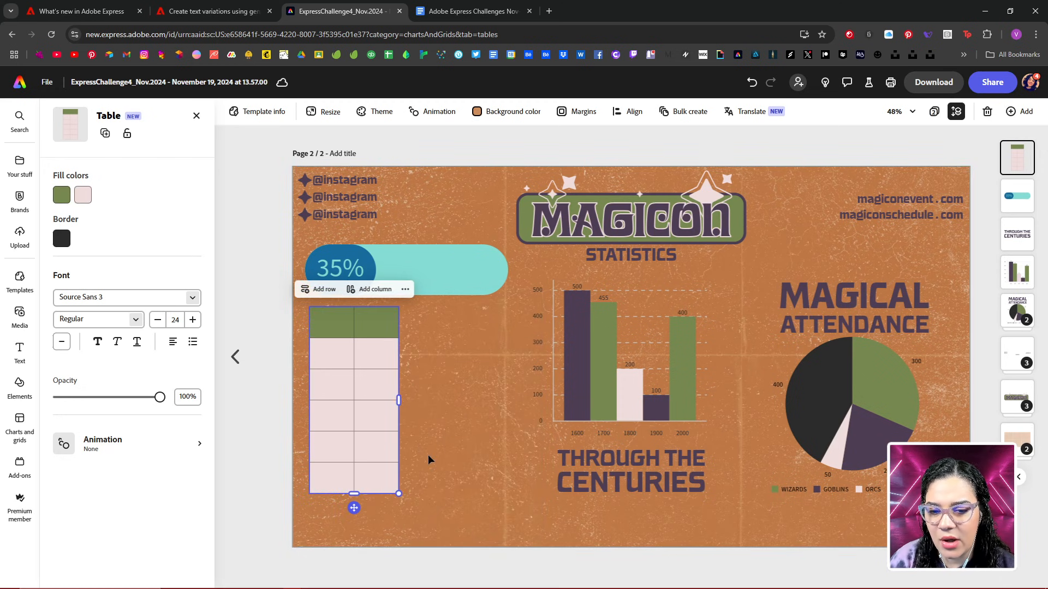
{"action": "left_click_drag", "start_coordinate": [398, 401], "coordinate": [486, 401]}
{"action": "left_click_drag", "start_coordinate": [397, 494], "coordinate": [397, 507]}
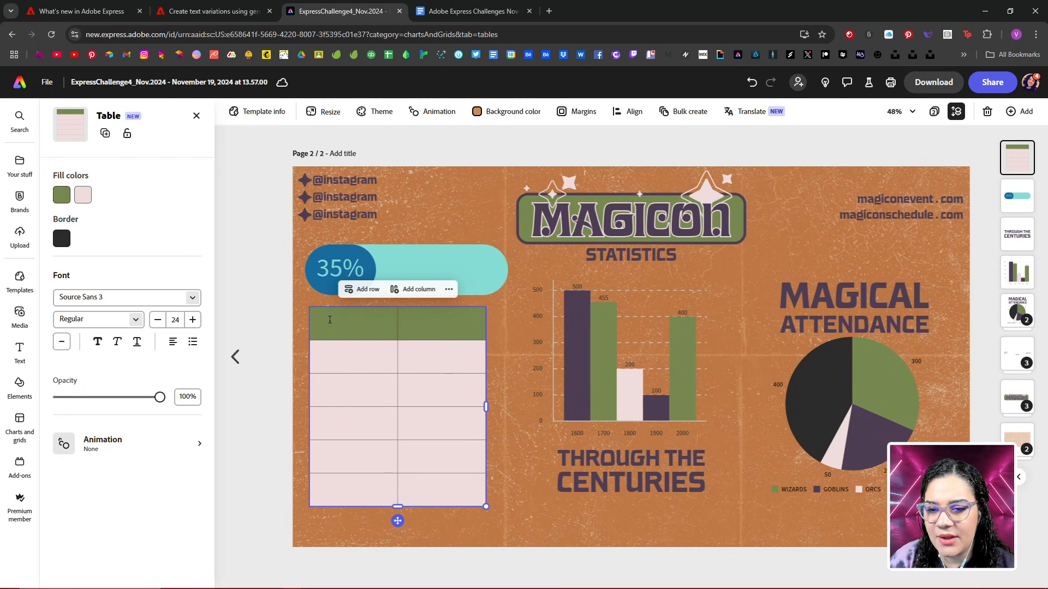
- Enter TITLE in the table's first header cell and set its font to Casserole Lombardic
{"action": "left_click", "coordinate": [330, 320]}
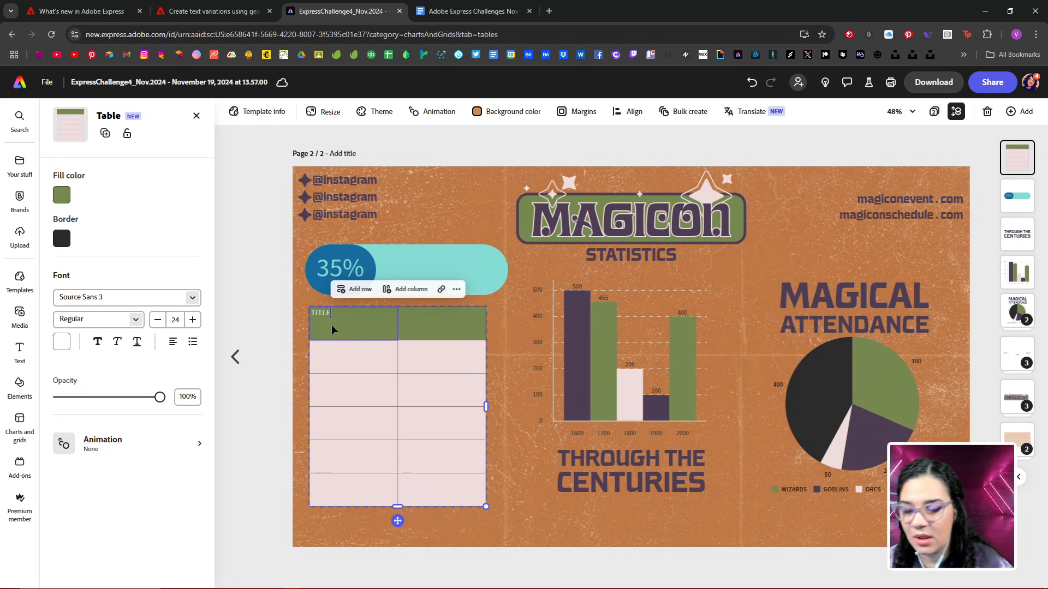
{"action": "left_click_drag", "start_coordinate": [341, 313], "coordinate": [288, 309]}
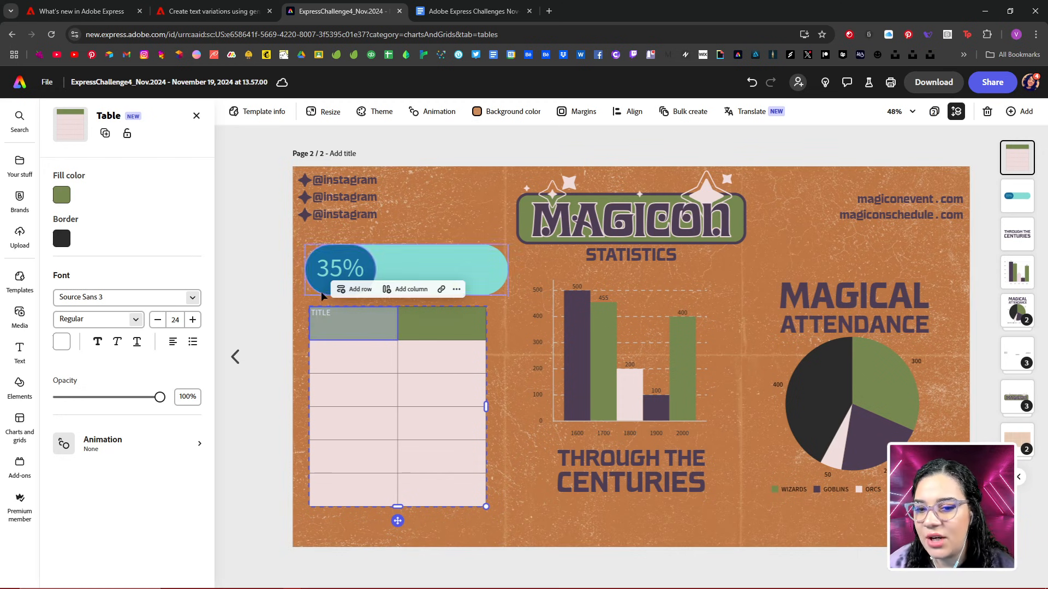
{"action": "double_click", "coordinate": [328, 311]}
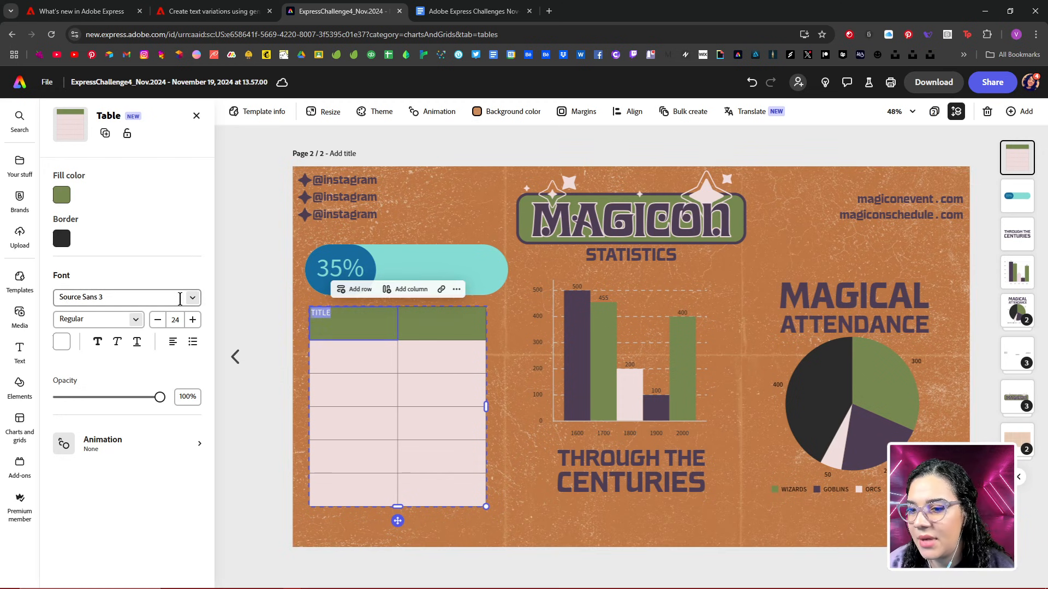
{"action": "left_click", "coordinate": [159, 298]}
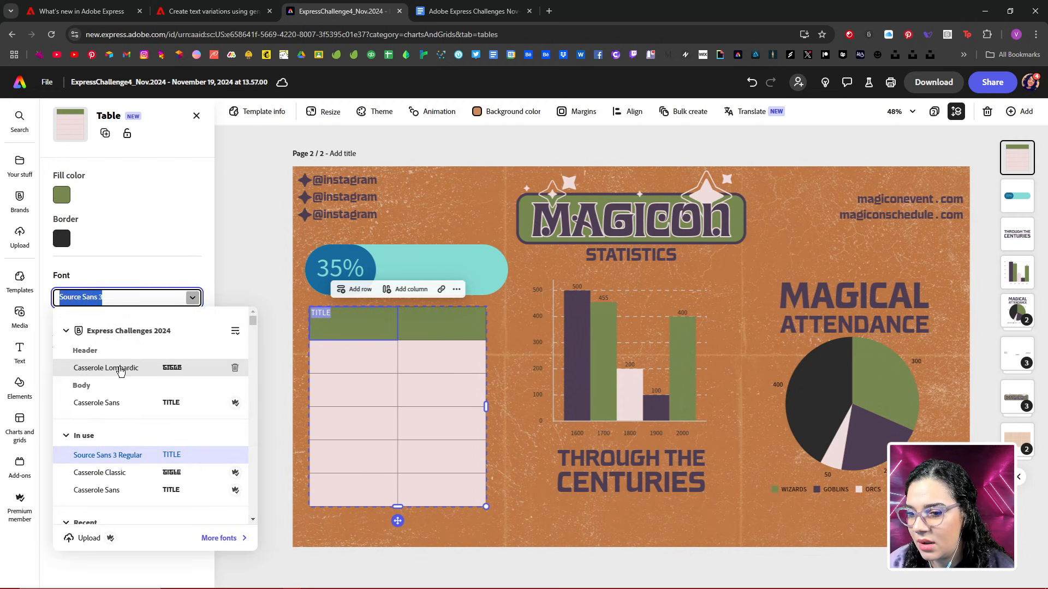
{"action": "left_click", "coordinate": [120, 369]}
- Enlarge the TITLE text in the first header cell to font size 98 so it spans the cell
{"action": "left_click", "coordinate": [192, 320]}
{"action": "left_click", "coordinate": [192, 320]}
{"action": "left_click", "coordinate": [192, 320]}
{"action": "left_click", "coordinate": [192, 319]}
{"action": "left_click", "coordinate": [192, 320]}
{"action": "left_click", "coordinate": [192, 320]}
{"action": "left_click", "coordinate": [192, 320]}
{"action": "left_click", "coordinate": [192, 320]}
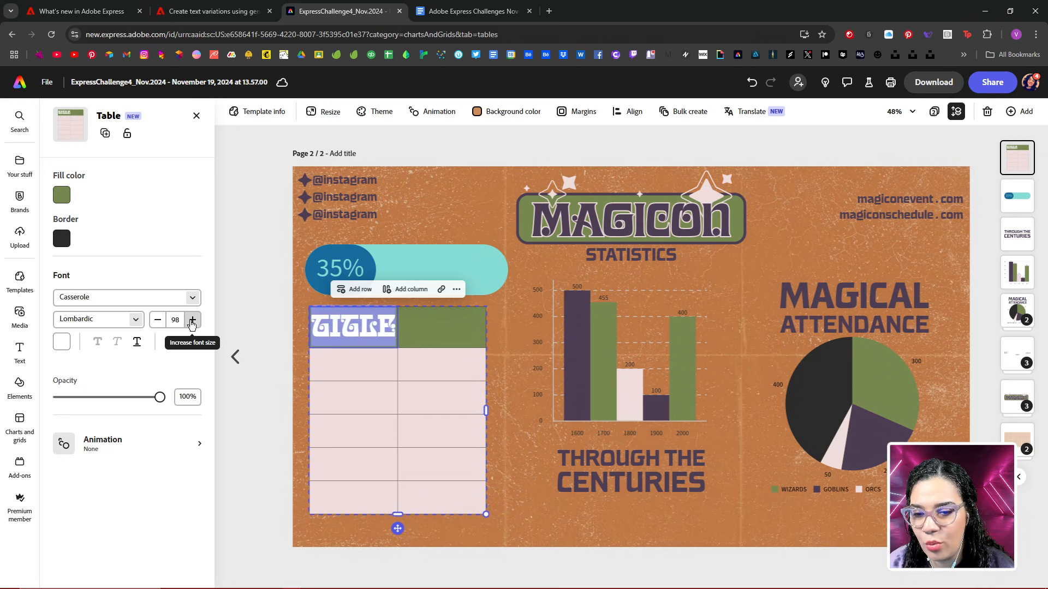
{"action": "left_click", "coordinate": [192, 319]}
{"action": "left_click", "coordinate": [157, 319]}
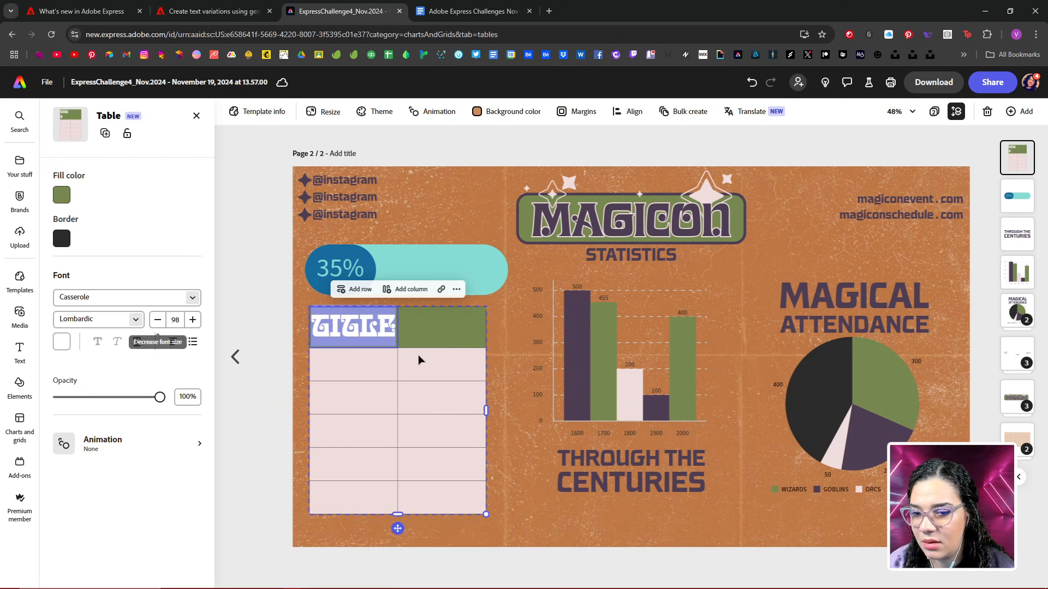
- Set the second header cell's text to SUB TITLE in the Casserole Lombardic font
{"action": "left_click", "coordinate": [441, 333]}
{"action": "double_click", "coordinate": [346, 330]}
{"action": "key", "text": "ctrl+c"}
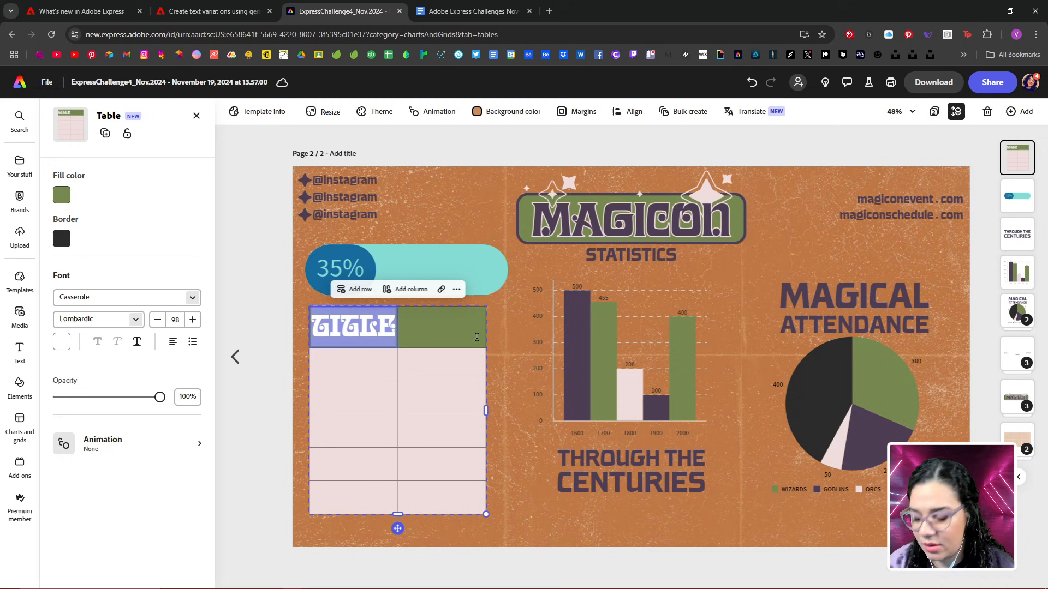
{"action": "left_click", "coordinate": [420, 330]}
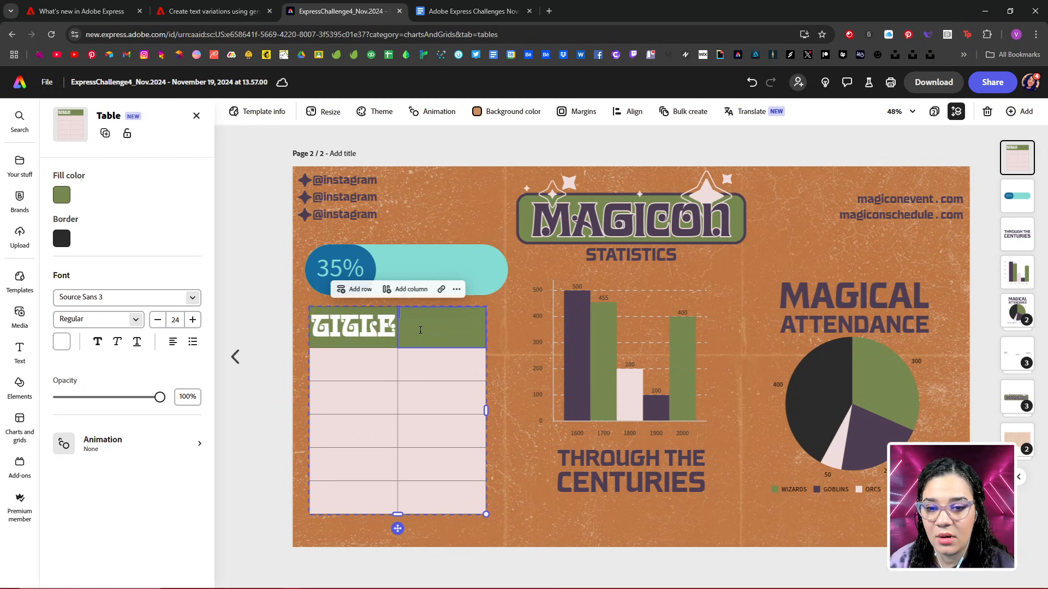
{"action": "key", "text": "ctrl+v"}
{"action": "left_click_drag", "start_coordinate": [420, 315], "coordinate": [380, 312]}
{"action": "left_click", "coordinate": [192, 298]}
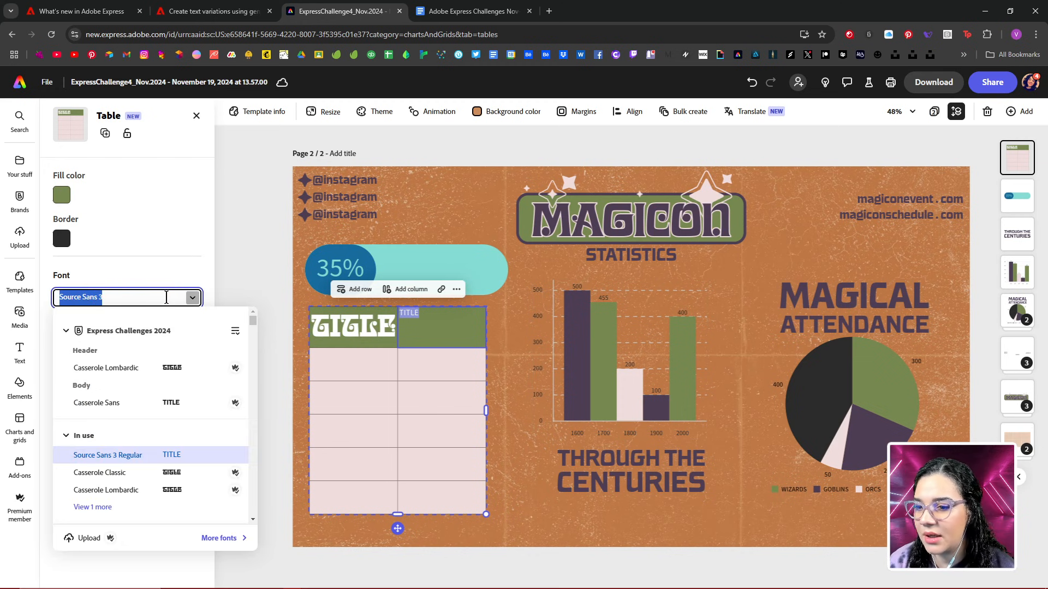
{"action": "left_click", "coordinate": [111, 368]}
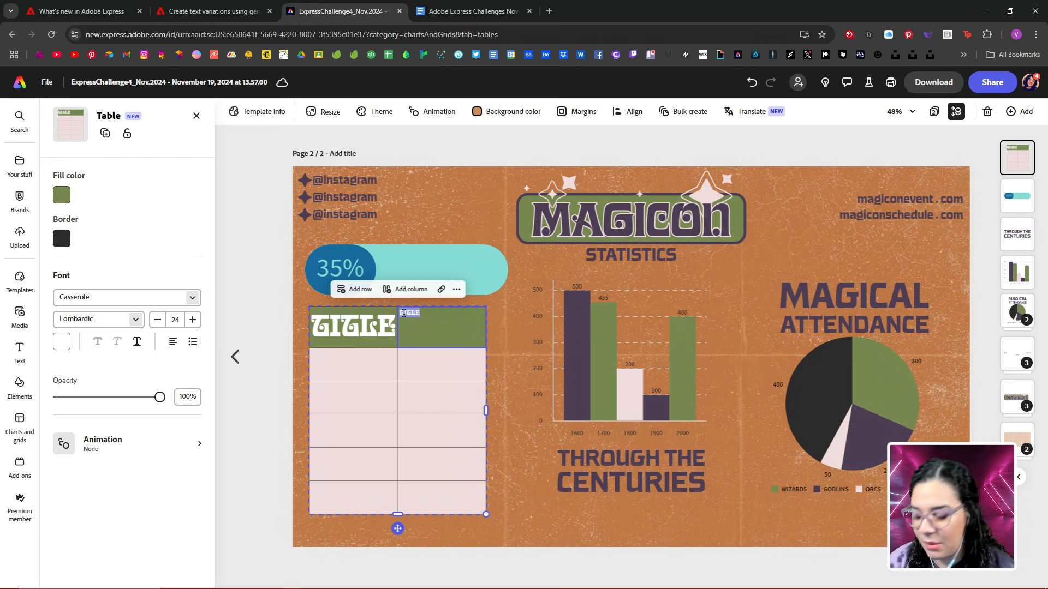
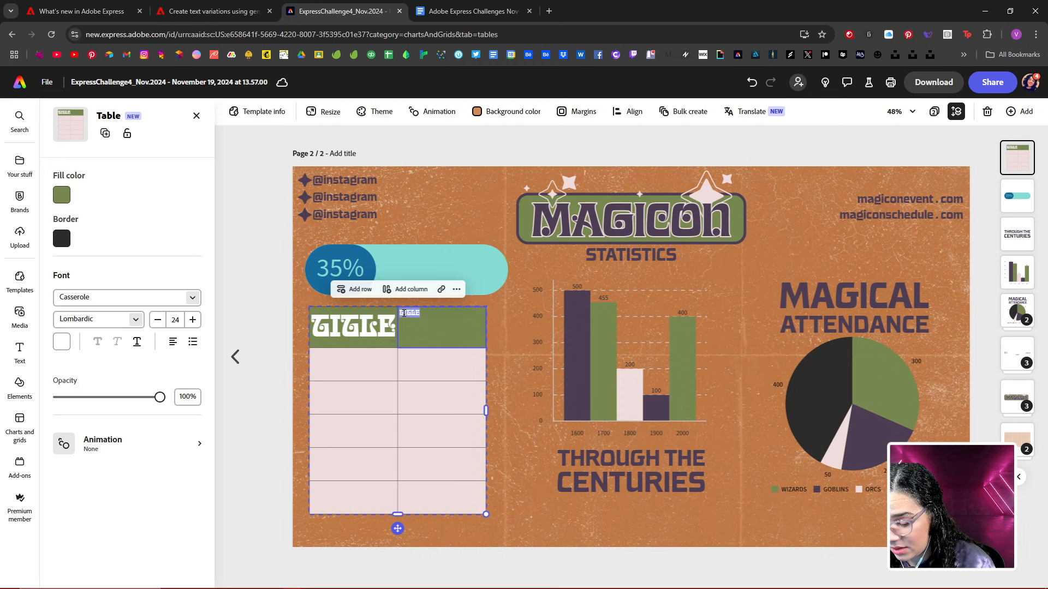
{"action": "type", "text": "add"}
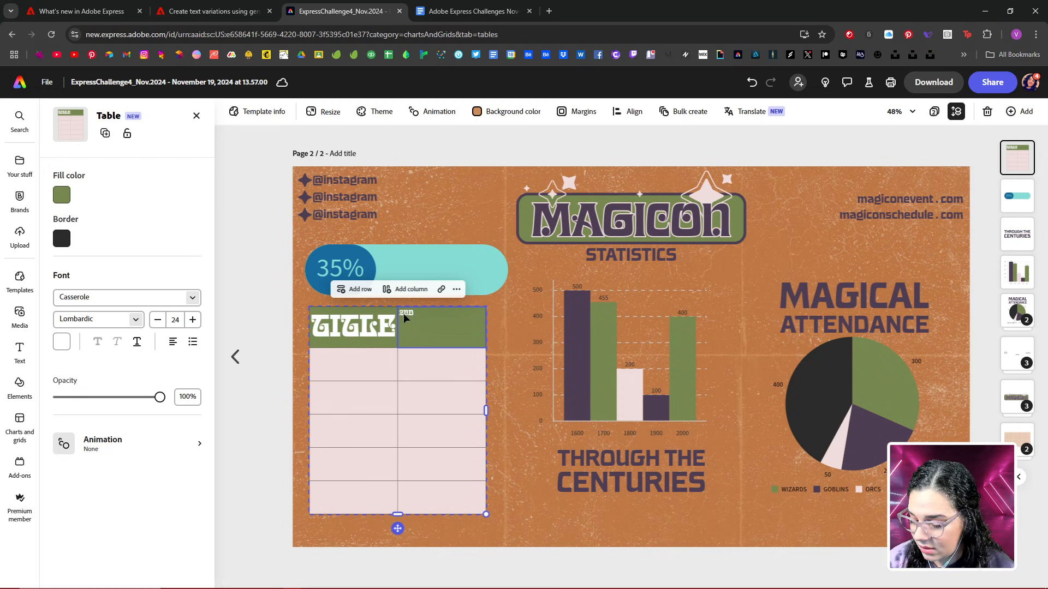
{"action": "type", "text": " TITLE"}
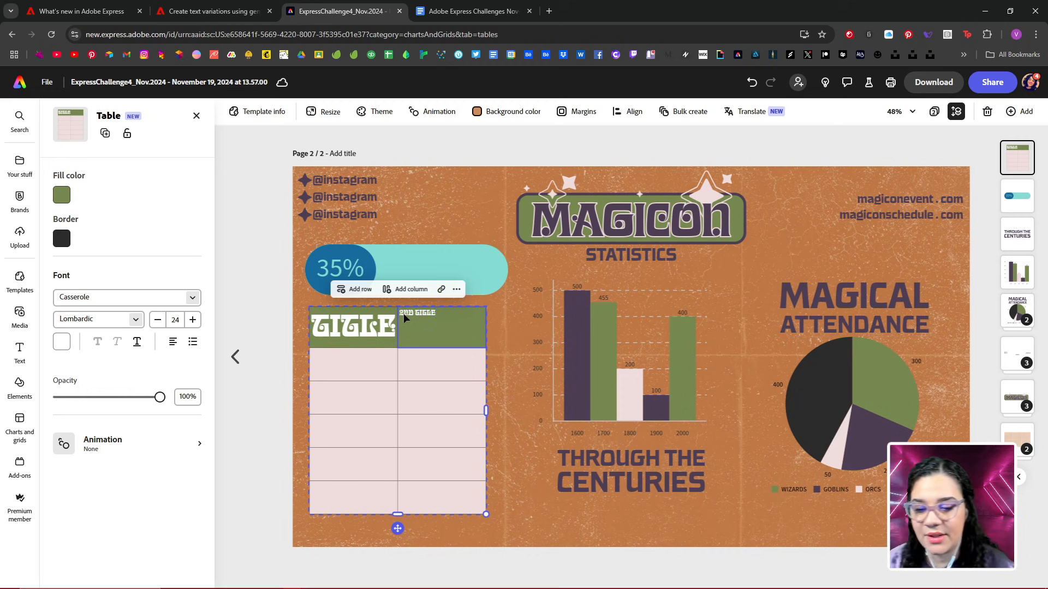
- Enlarge the text in the table's second header cell to font size 58
{"action": "left_click_drag", "start_coordinate": [449, 321], "coordinate": [397, 312]}
{"action": "left_click", "coordinate": [442, 317]}
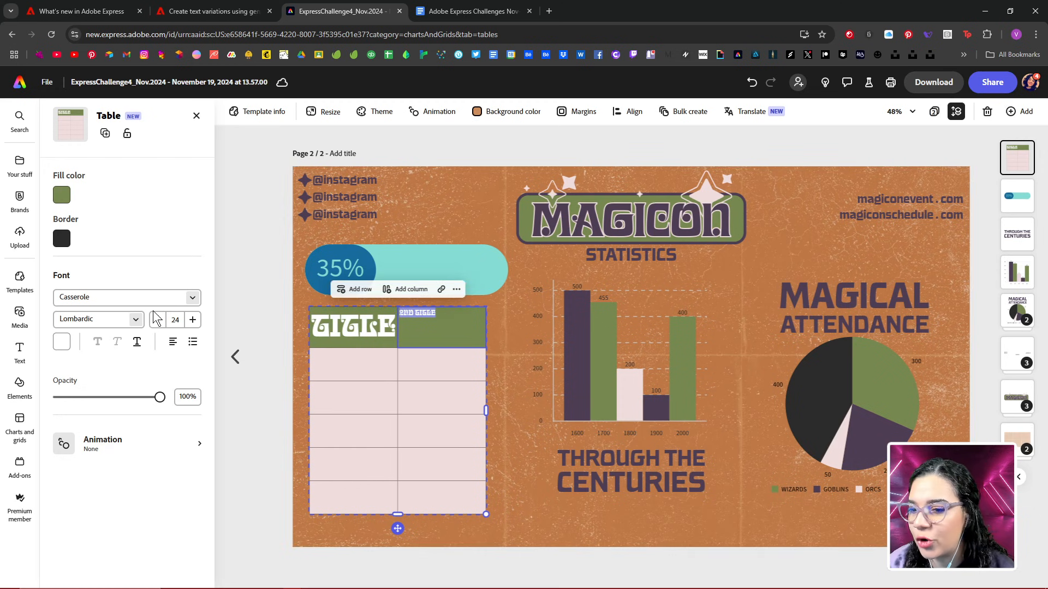
{"action": "left_click", "coordinate": [195, 324]}
{"action": "left_click", "coordinate": [195, 325]}
{"action": "left_click", "coordinate": [195, 326]}
{"action": "left_click", "coordinate": [195, 325]}
{"action": "left_click", "coordinate": [194, 326]}
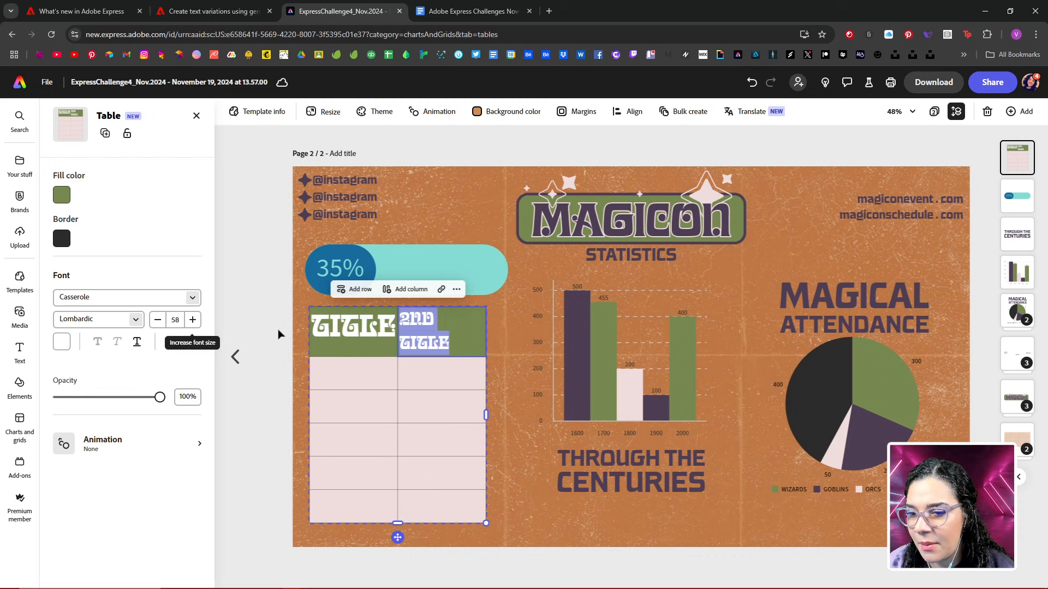
- Remove the first word from the second header cell so that it reads only TITLE
{"action": "left_click", "coordinate": [435, 318]}
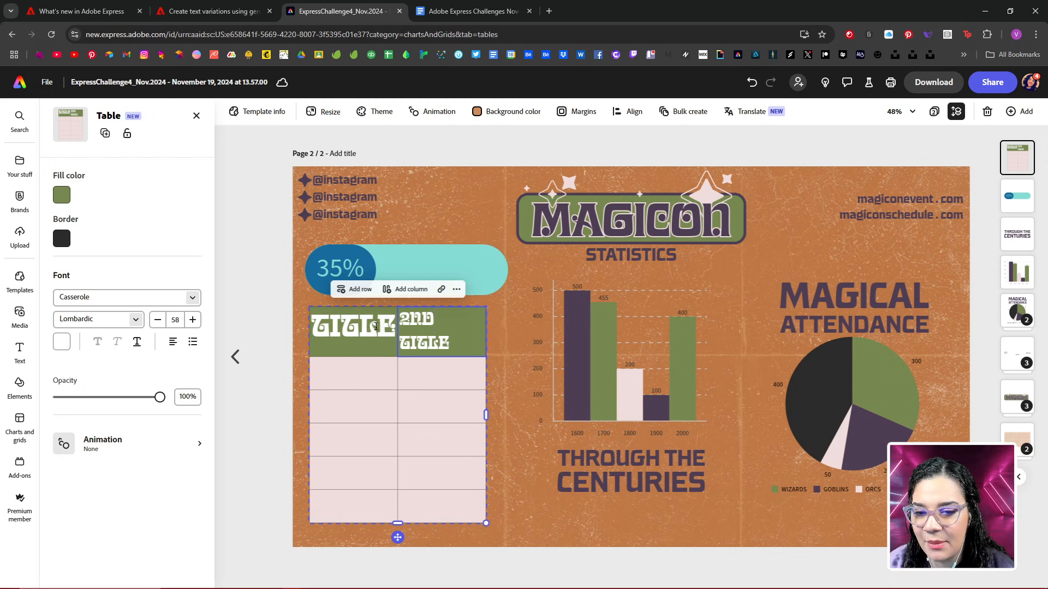
{"action": "left_click_drag", "start_coordinate": [448, 341], "coordinate": [401, 341]}
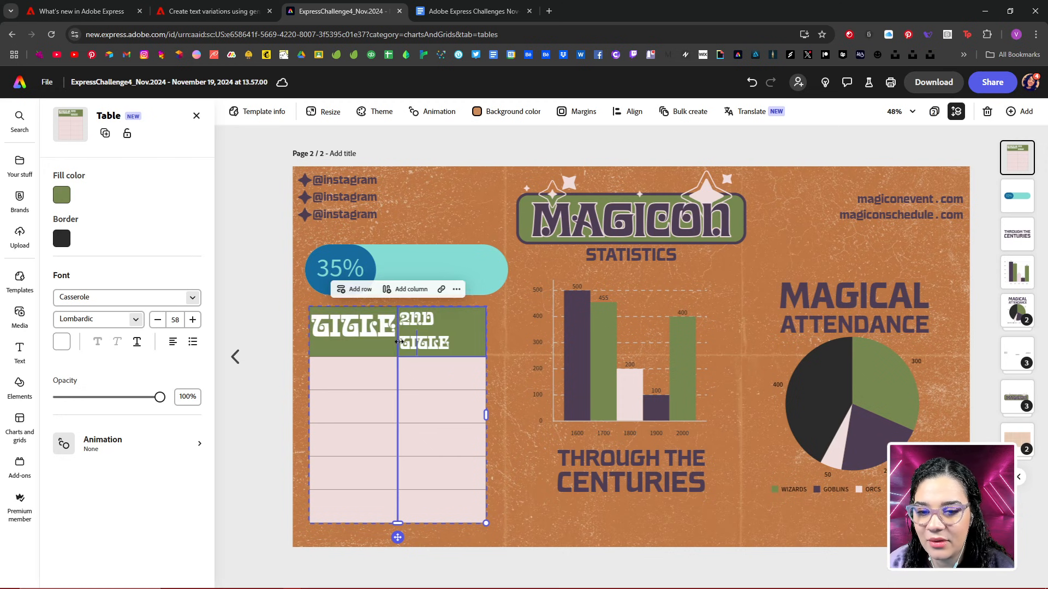
{"action": "key", "text": "BackSpace"}
{"action": "key", "text": "BackSpace"}
{"action": "key", "text": "BackSpace"}
{"action": "key", "text": "BackSpace"}
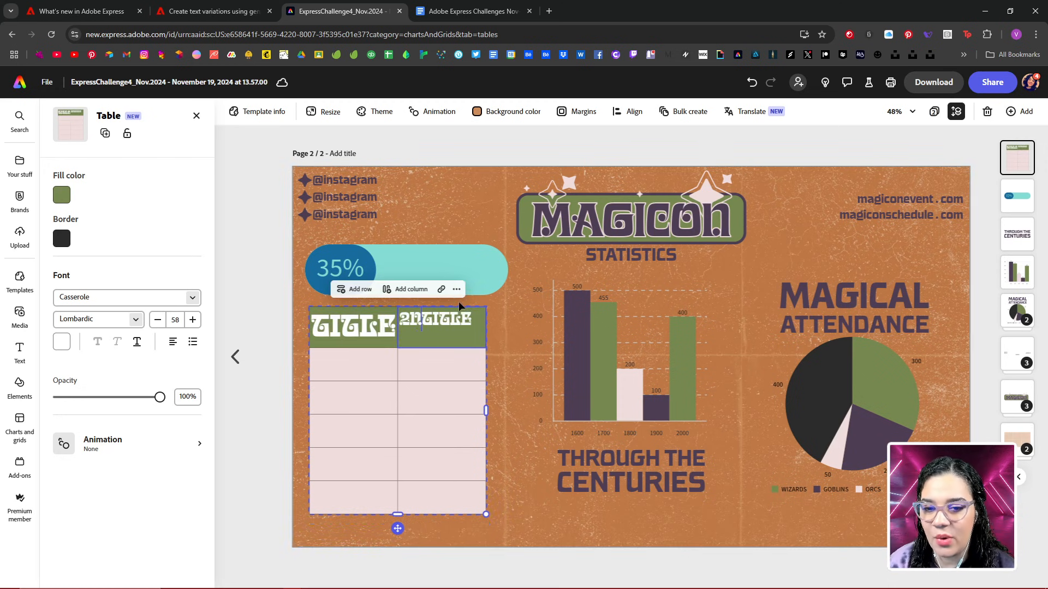
- Increase the second header cell's font size to 98 to match the first header
{"action": "left_click", "coordinate": [193, 320]}
{"action": "left_click", "coordinate": [193, 320]}
{"action": "left_click", "coordinate": [193, 320]}
{"action": "left_click_drag", "start_coordinate": [193, 321], "coordinate": [194, 322]}
{"action": "left_click", "coordinate": [193, 321]}
{"action": "left_click", "coordinate": [193, 320]}
{"action": "left_click", "coordinate": [193, 321]}
{"action": "left_click", "coordinate": [193, 320]}
{"action": "left_click", "coordinate": [192, 320]}
{"action": "left_click", "coordinate": [193, 320]}
{"action": "left_click", "coordinate": [192, 321]}
{"action": "left_click", "coordinate": [192, 320]}
{"action": "left_click", "coordinate": [193, 320]}
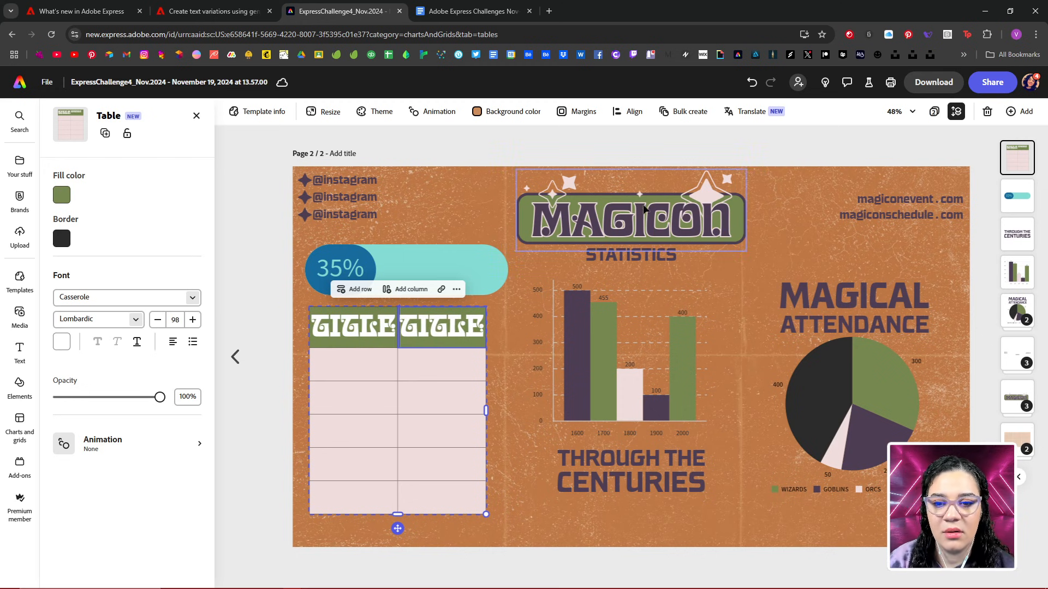
- Open page 1 from the page overview to view the schedule design, and return to the statistics page
{"action": "left_click", "coordinate": [933, 113]}
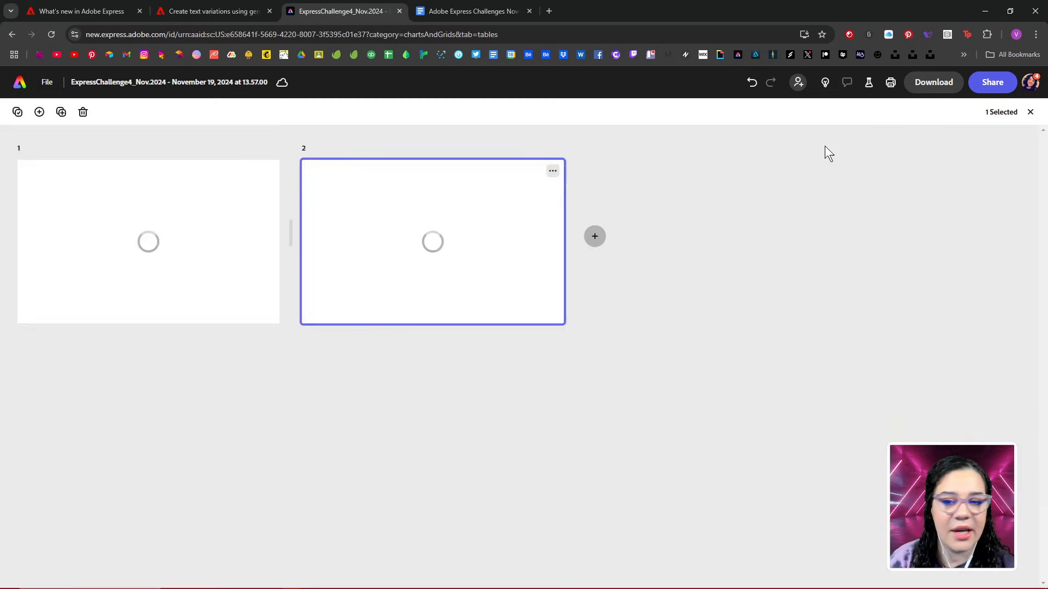
{"action": "double_click", "coordinate": [175, 254]}
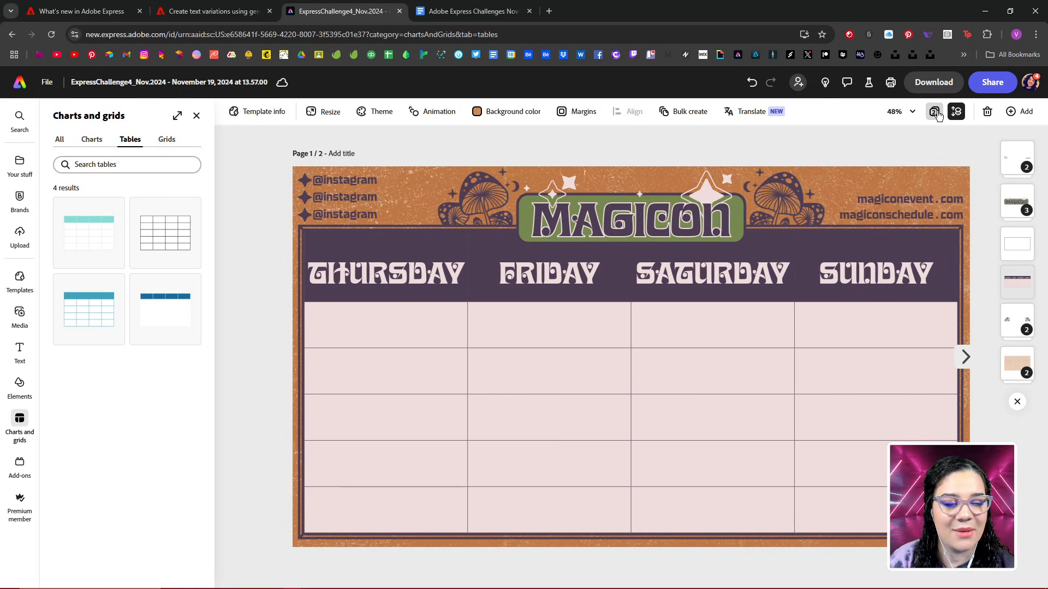
{"action": "left_click", "coordinate": [935, 112]}
{"action": "double_click", "coordinate": [350, 267]}
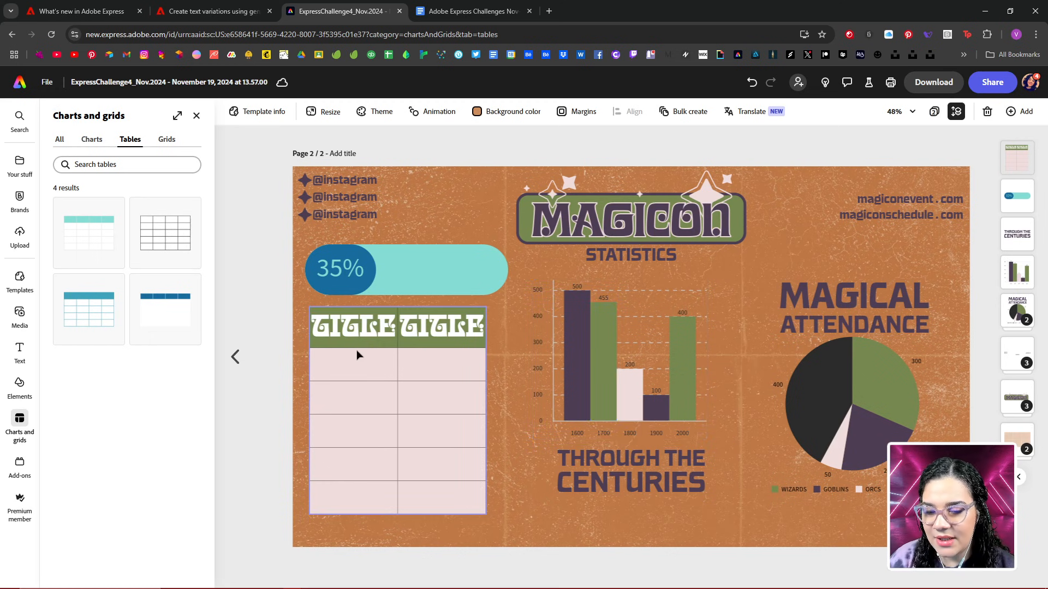
- Enter "Wizard stuff and magical things are interesting and fun." in the first body cell under the left header
{"action": "left_click", "coordinate": [363, 366]}
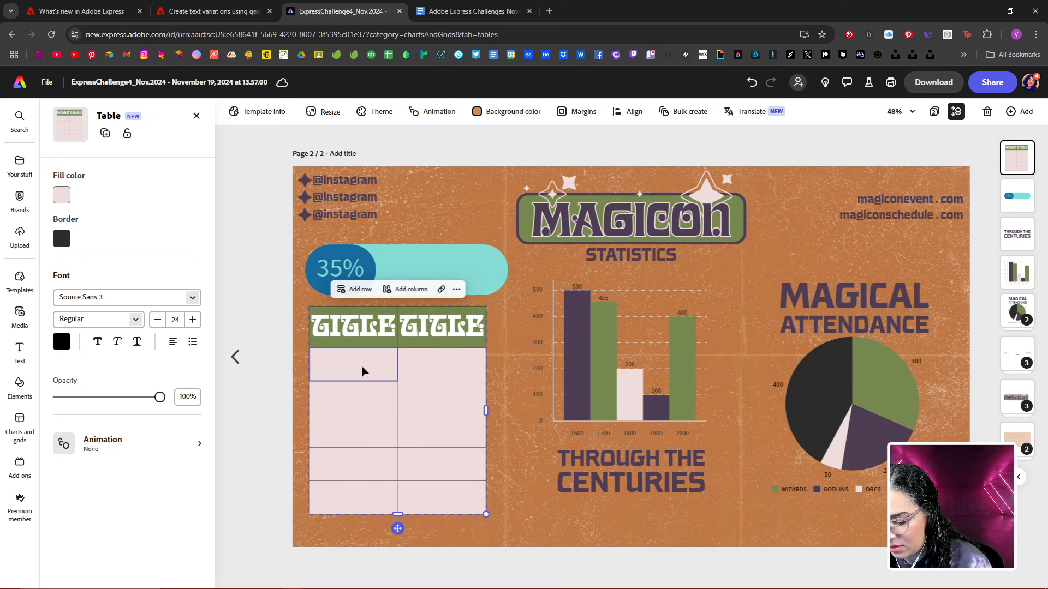
{"action": "type", "text": "Wizard stuff and magical things a"}
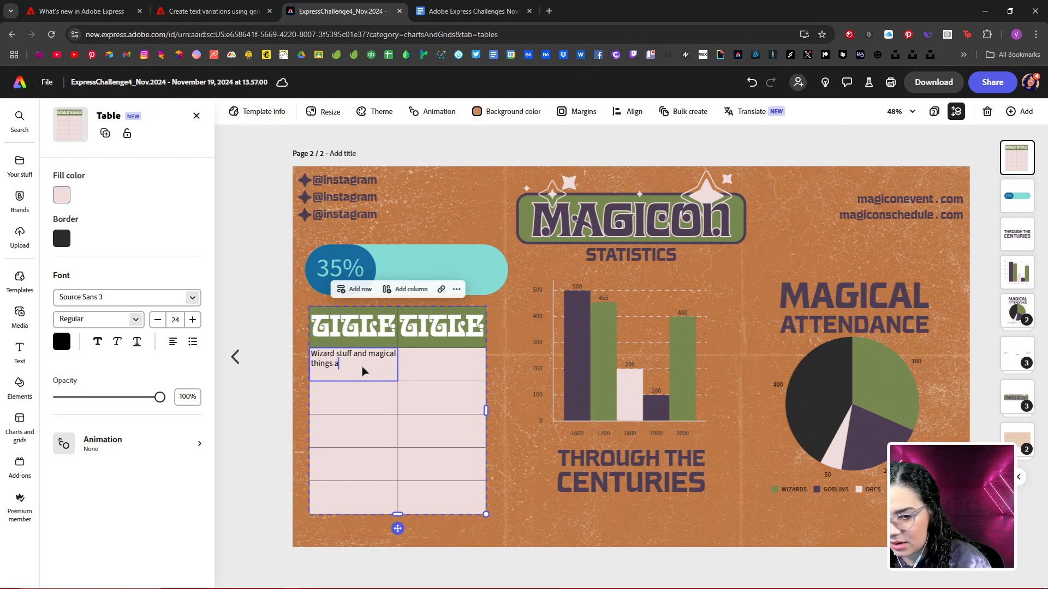
{"action": "type", "text": "re interest"}
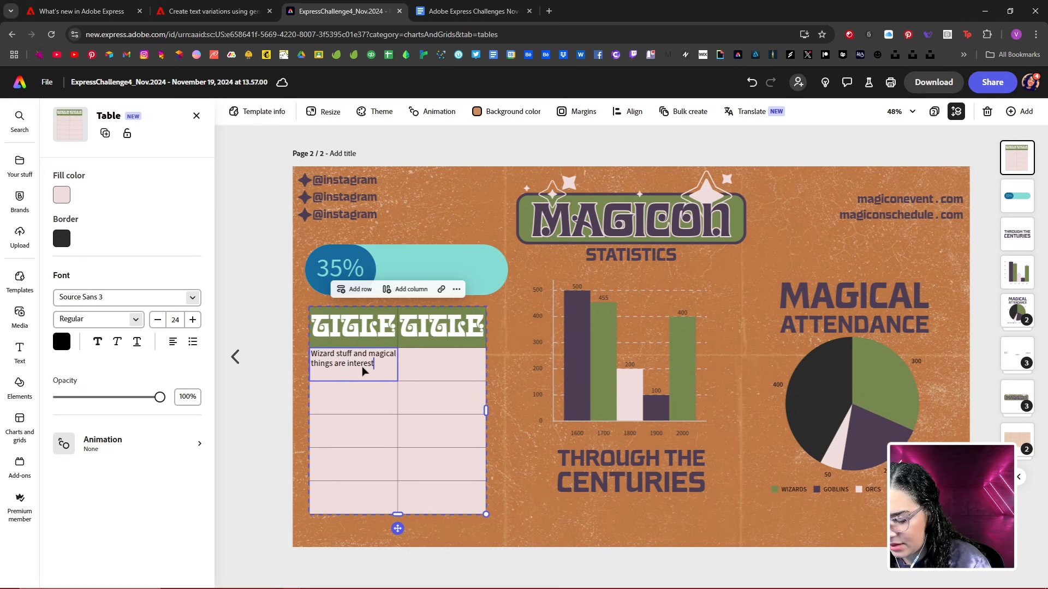
{"action": "type", "text": "ing and fun."}
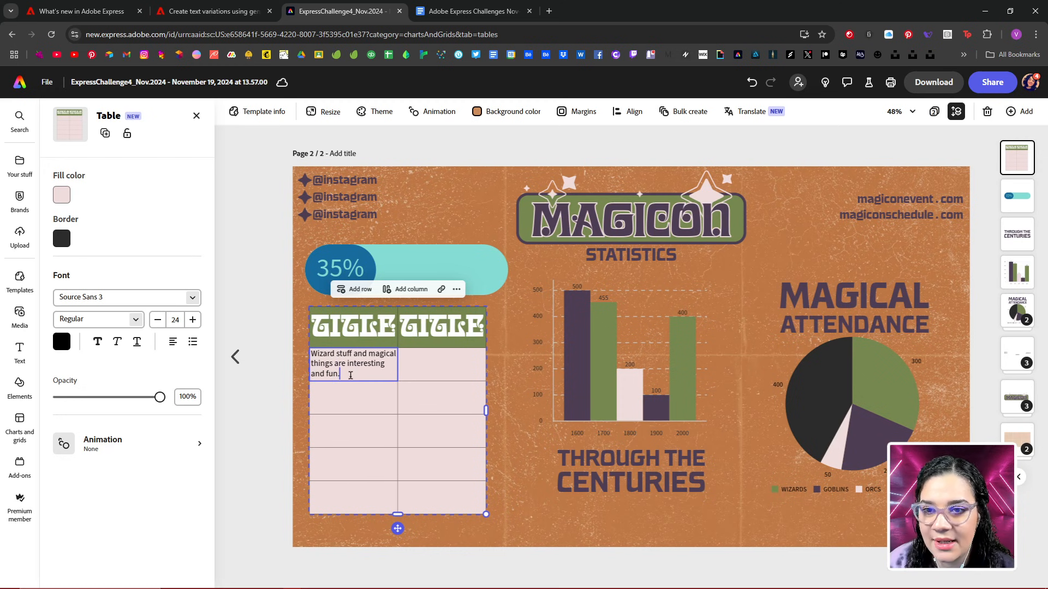
- Set the first body cell's text to the brand body font, Casserole Sans
{"action": "left_click_drag", "start_coordinate": [350, 376], "coordinate": [314, 353]}
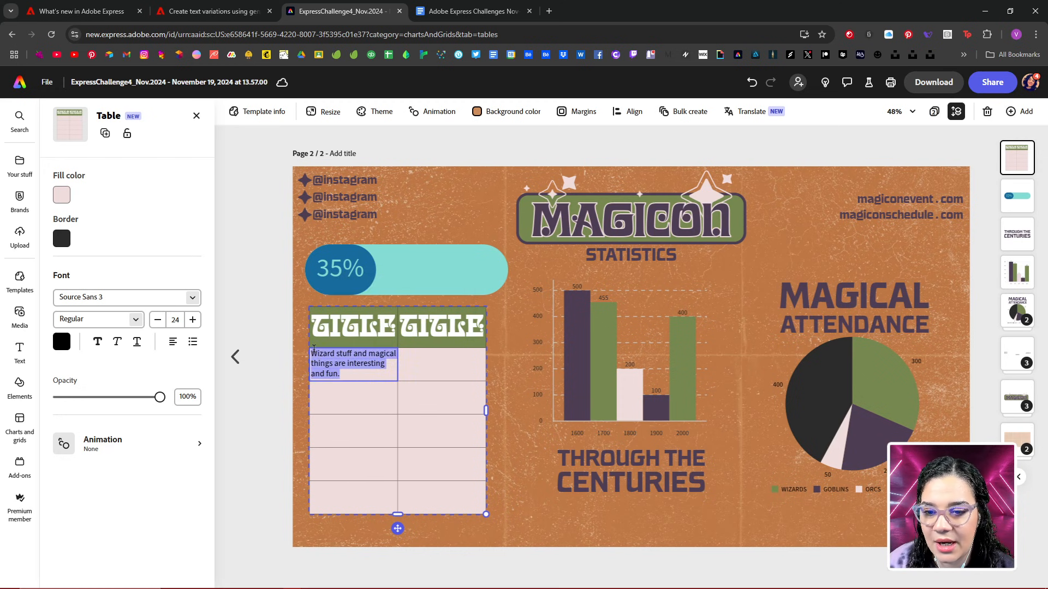
{"action": "double_click", "coordinate": [342, 364]}
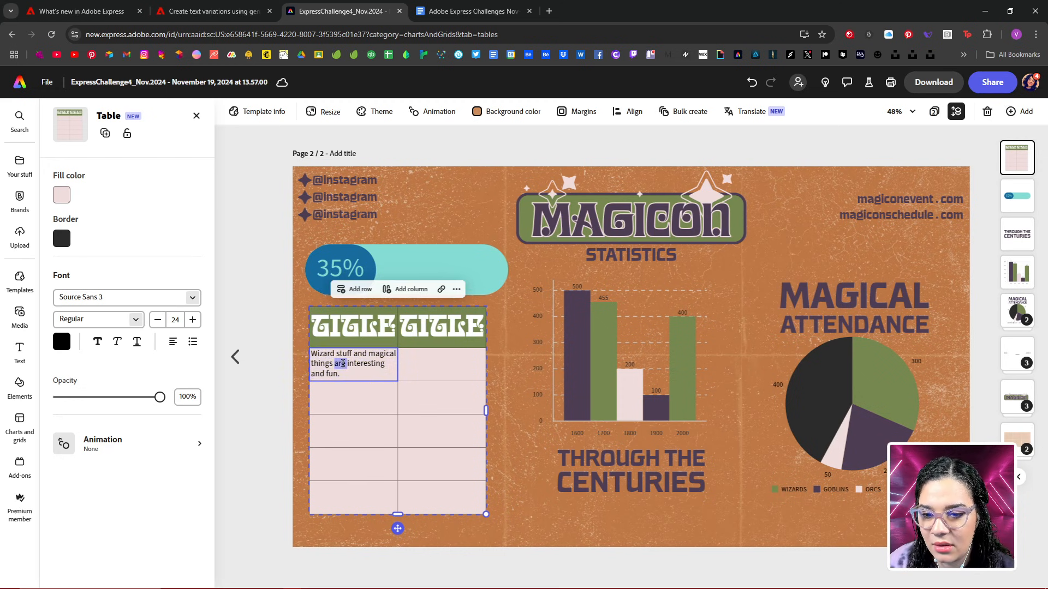
{"action": "triple_click", "coordinate": [343, 364]}
{"action": "right_click", "coordinate": [352, 365]}
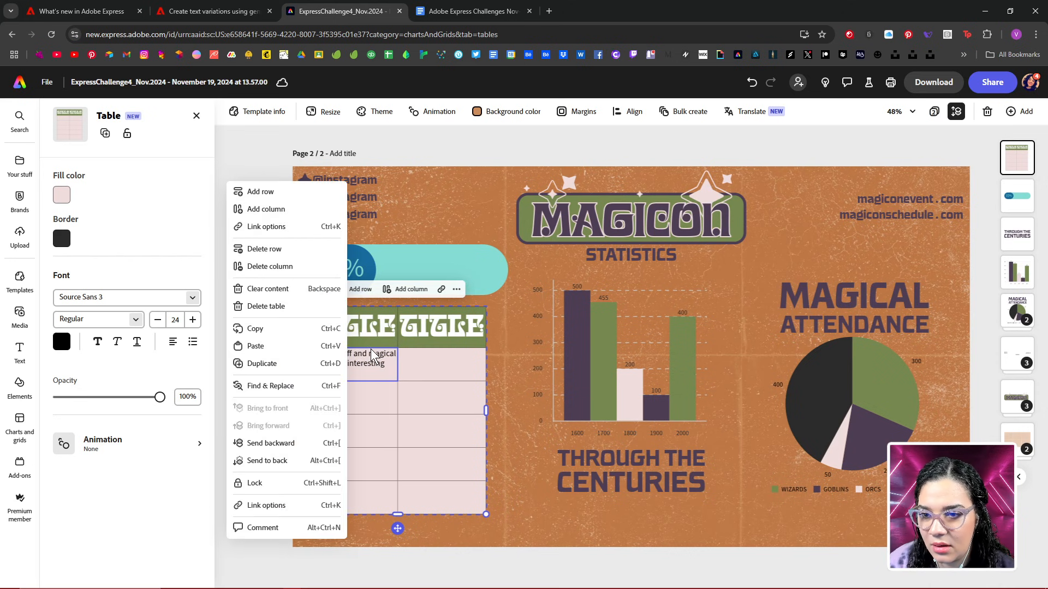
{"action": "left_click", "coordinate": [380, 377]}
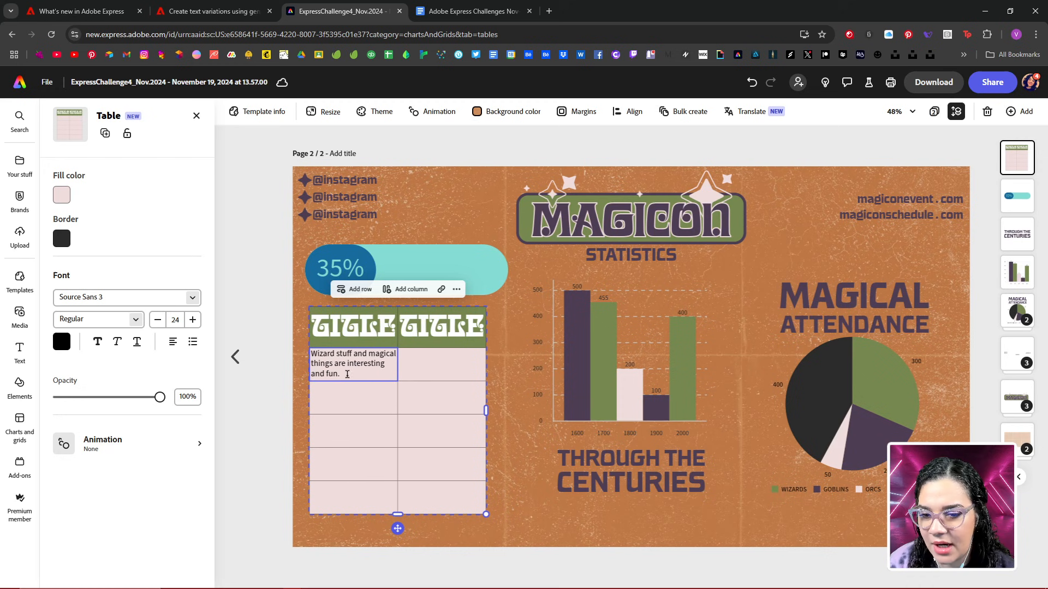
{"action": "left_click_drag", "start_coordinate": [350, 374], "coordinate": [311, 355]}
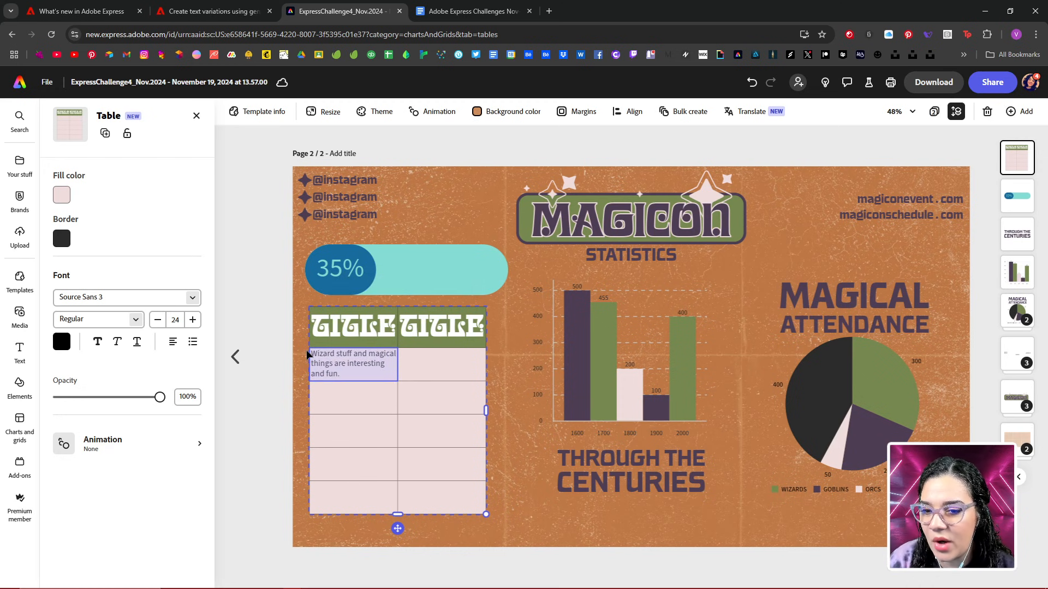
{"action": "left_click", "coordinate": [131, 297]}
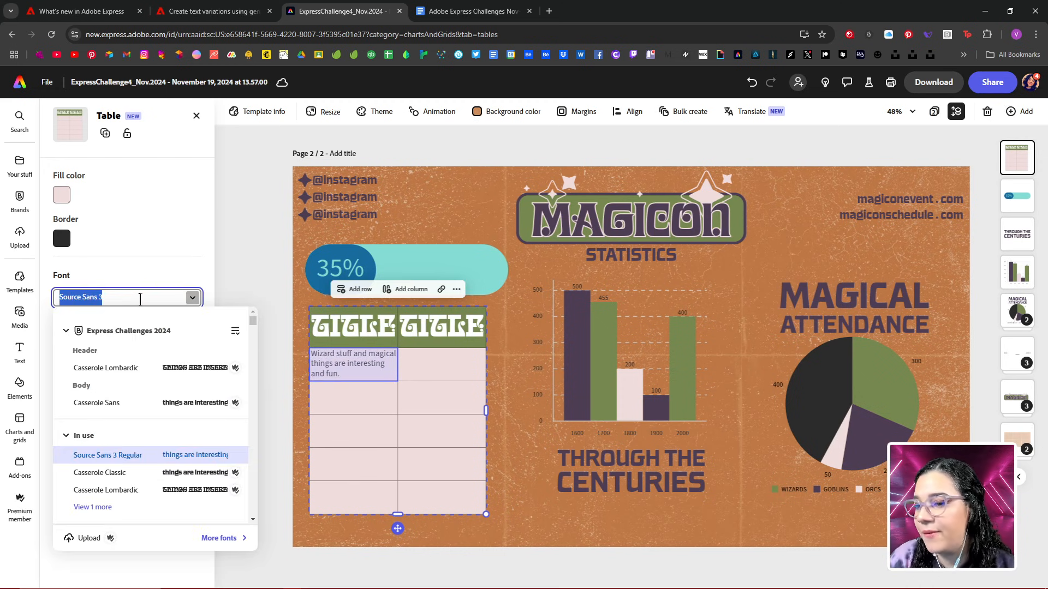
{"action": "left_click", "coordinate": [172, 403]}
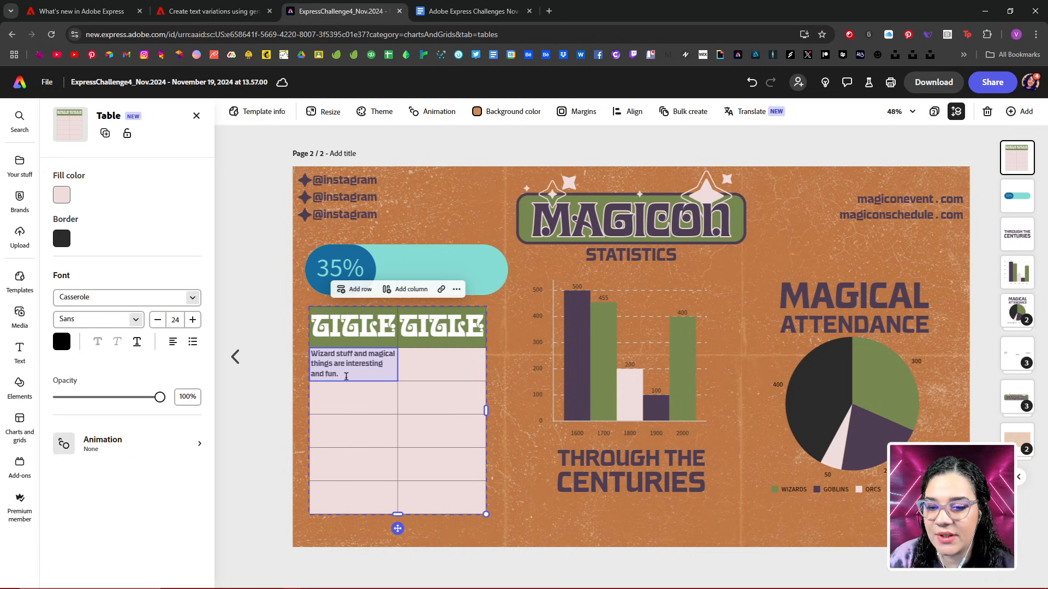
- Color the first body cell's text with the dark charcoal swatch of the Express Challenges 2024 palette
{"action": "left_click", "coordinate": [356, 362]}
{"action": "triple_click", "coordinate": [356, 361]}
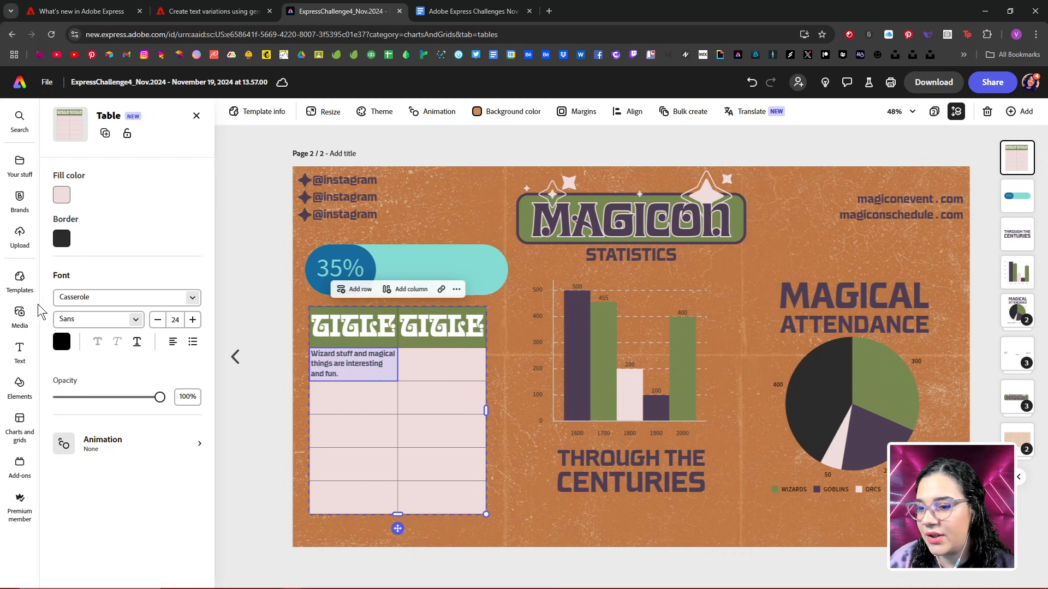
{"action": "left_click", "coordinate": [62, 339]}
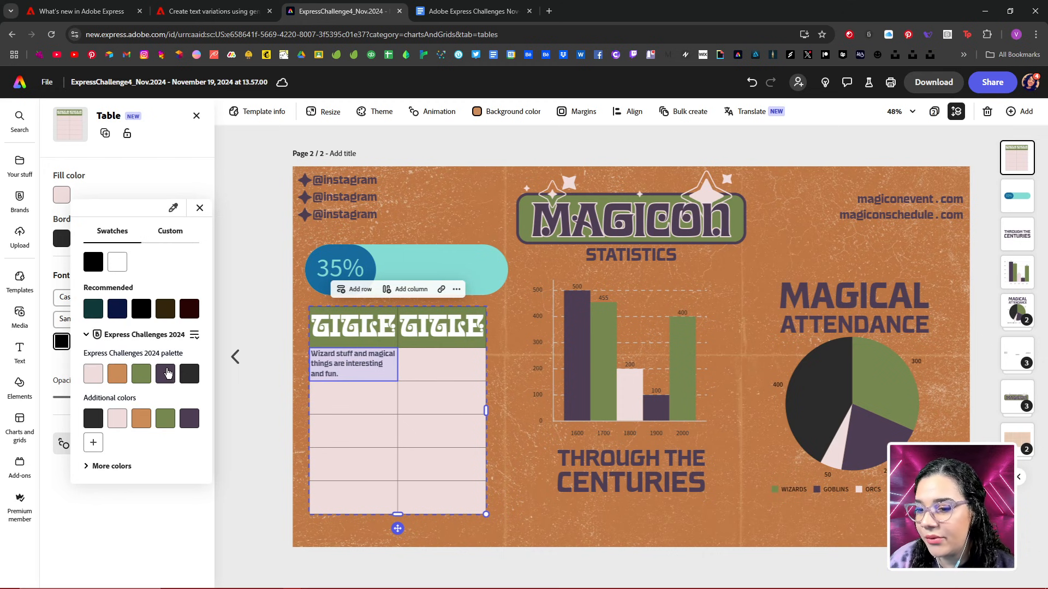
{"action": "left_click", "coordinate": [187, 376]}
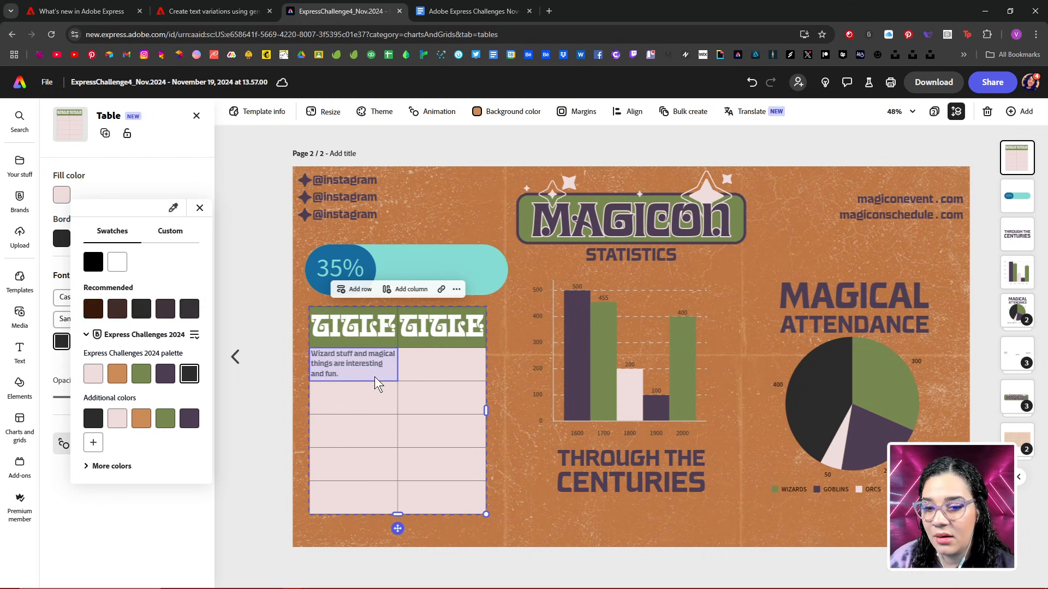
- Copy the wizard sentence into the second column's first, second and fourth body rows and the first column's third, fourth and fifth
{"action": "left_click", "coordinate": [380, 373]}
{"action": "left_click", "coordinate": [400, 371]}
{"action": "triple_click", "coordinate": [349, 375]}
{"action": "key", "text": "ctrl+c"}
{"action": "left_click", "coordinate": [420, 370]}
{"action": "key", "text": "ctrl+v"}
{"action": "left_click", "coordinate": [408, 398]}
{"action": "key", "text": "ctrl+v"}
{"action": "left_click", "coordinate": [360, 430]}
{"action": "key", "text": "ctrl+v"}
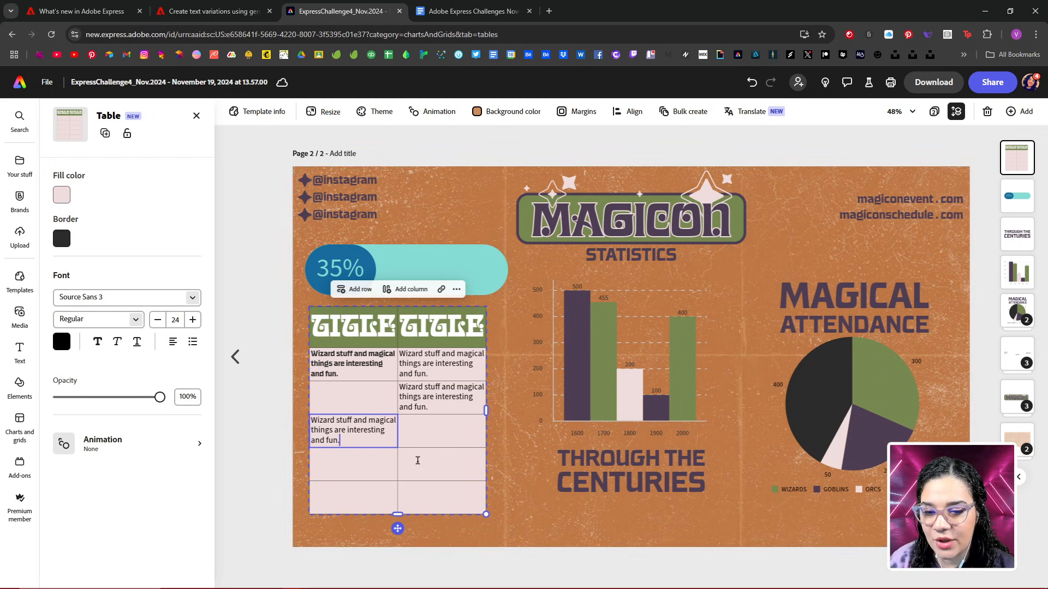
{"action": "left_click", "coordinate": [418, 460]}
{"action": "key", "text": "ctrl+v"}
{"action": "left_click", "coordinate": [366, 499]}
{"action": "key", "text": "ctrl+v"}
{"action": "left_click", "coordinate": [346, 469]}
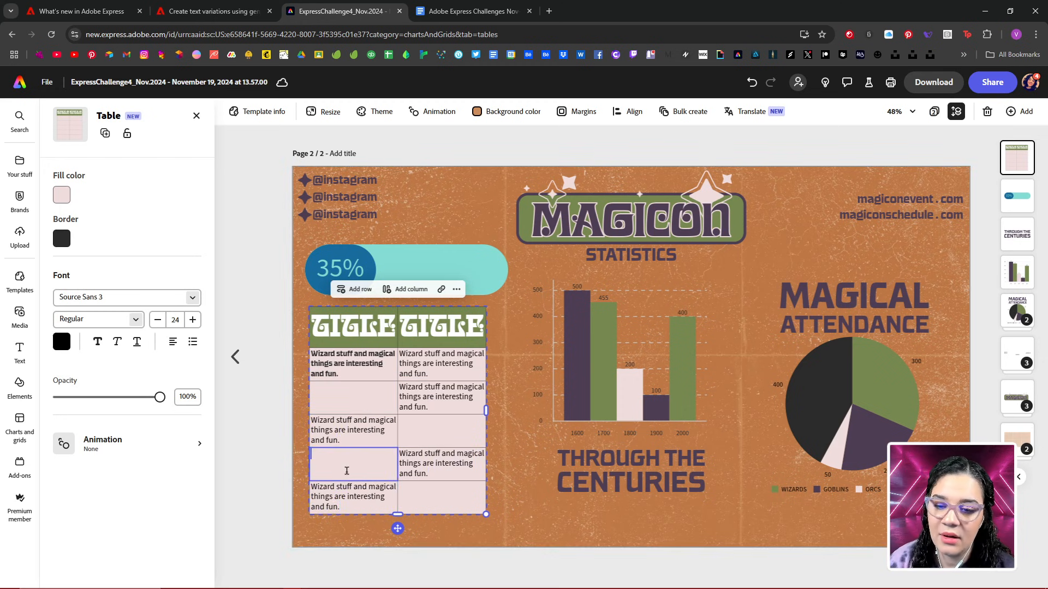
{"action": "key", "text": "ctrl+v"}
- Change the progress chart to the square-cornered bar type and set its value to 73%
{"action": "left_click", "coordinate": [458, 257]}
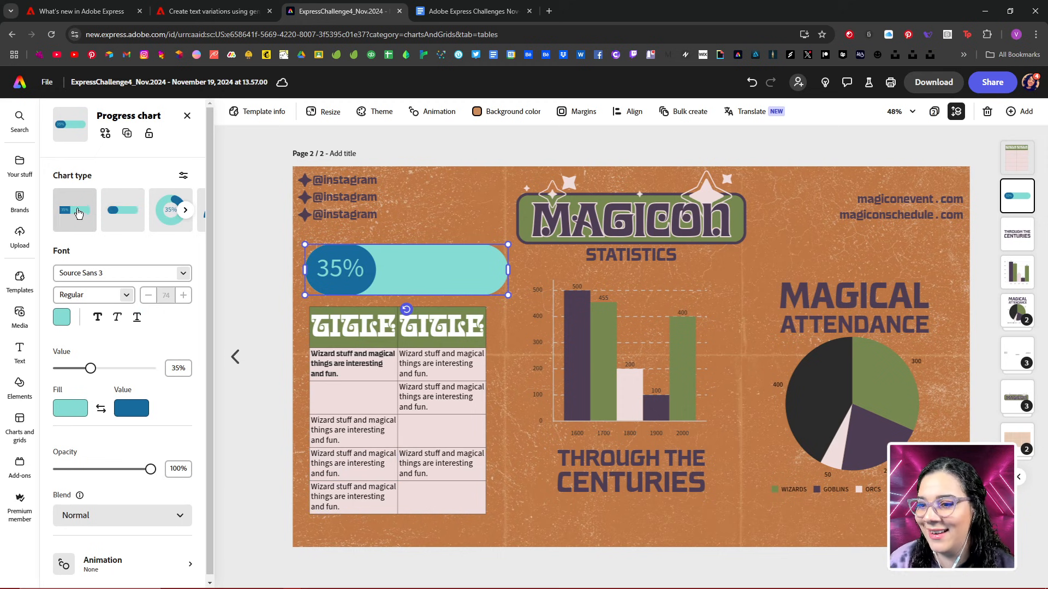
{"action": "left_click", "coordinate": [75, 210]}
{"action": "left_click_drag", "start_coordinate": [91, 369], "coordinate": [126, 368]}
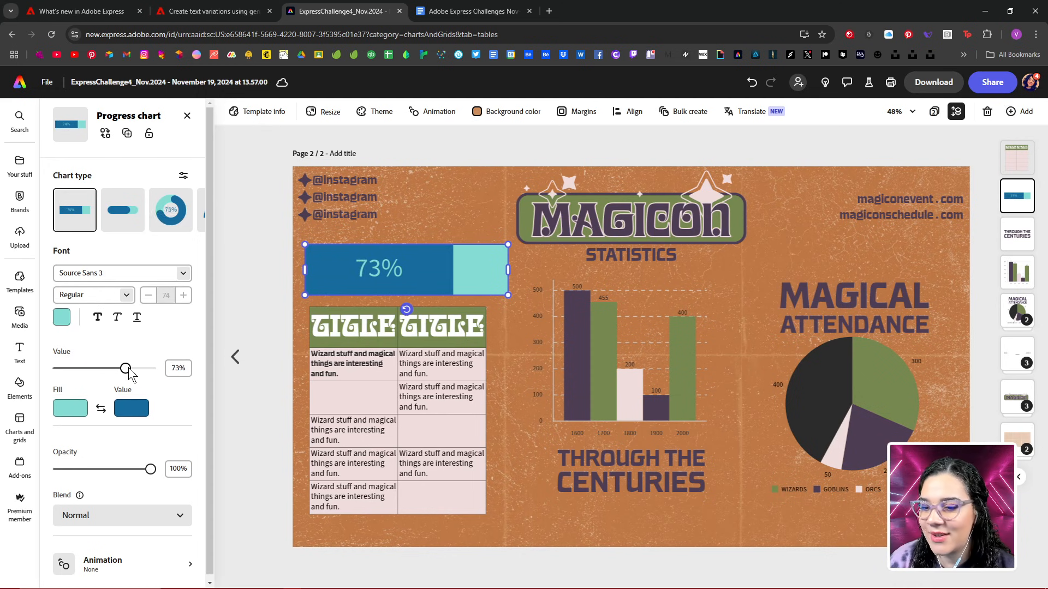
- Recolor the progress bar with the brand palette, using dark purple #4D3E54 for the value and pale pink for the fill
{"action": "left_click", "coordinate": [120, 408]}
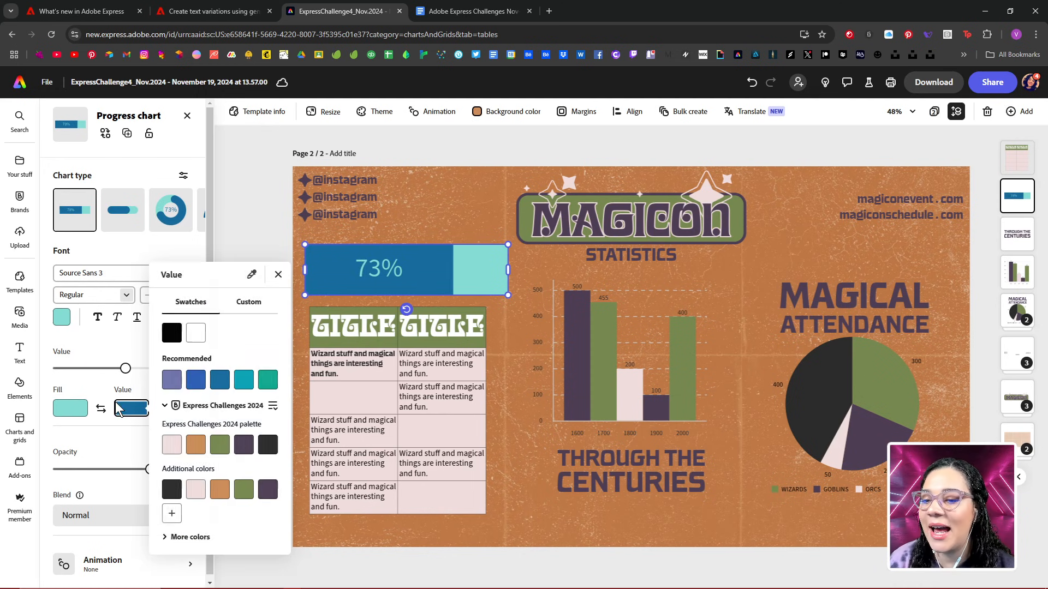
{"action": "left_click", "coordinate": [244, 445]}
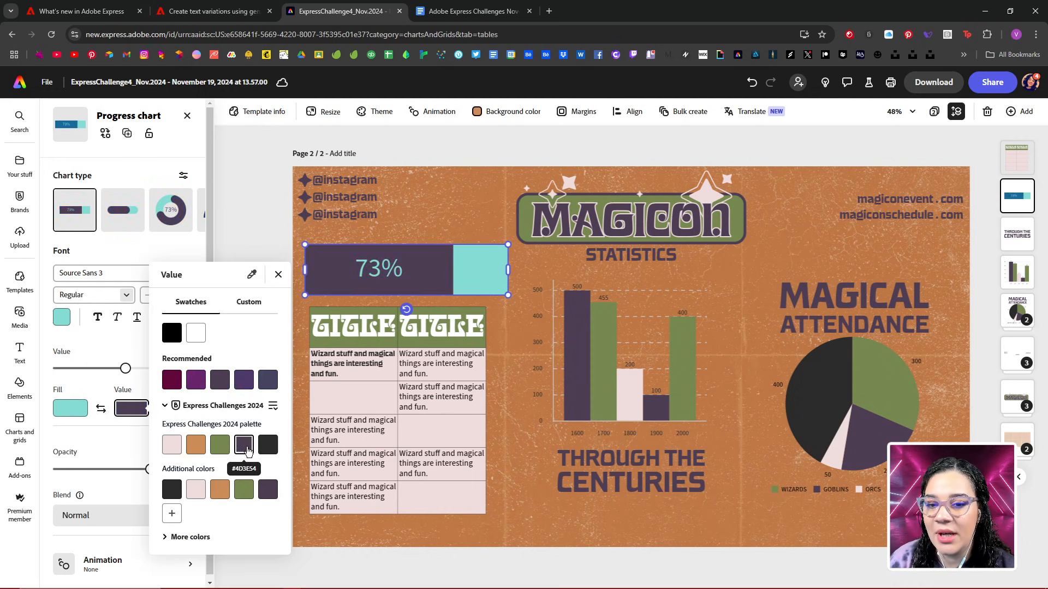
{"action": "left_click", "coordinate": [64, 415]}
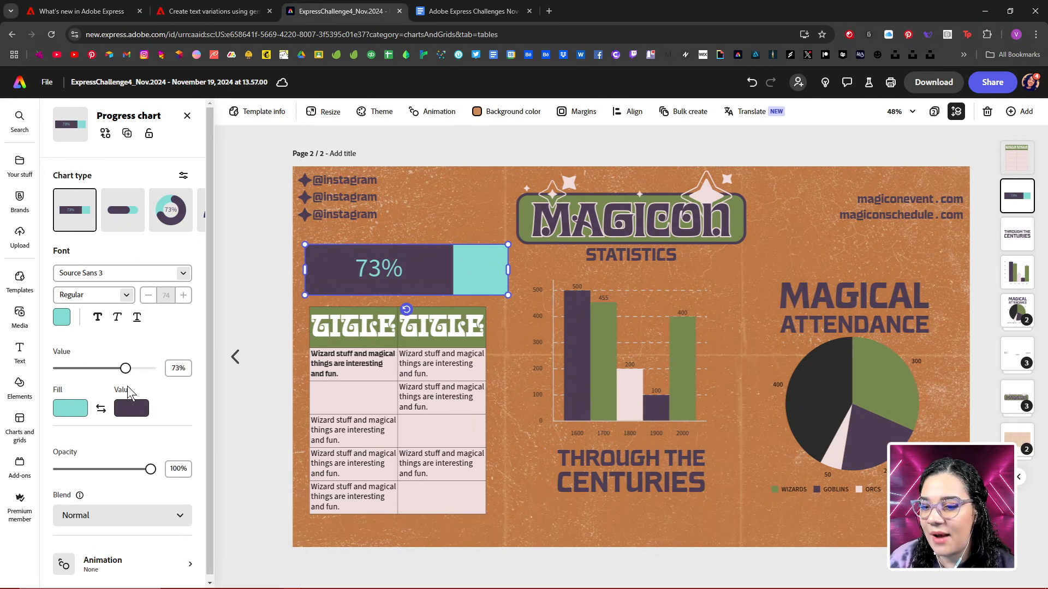
{"action": "left_click", "coordinate": [76, 413]}
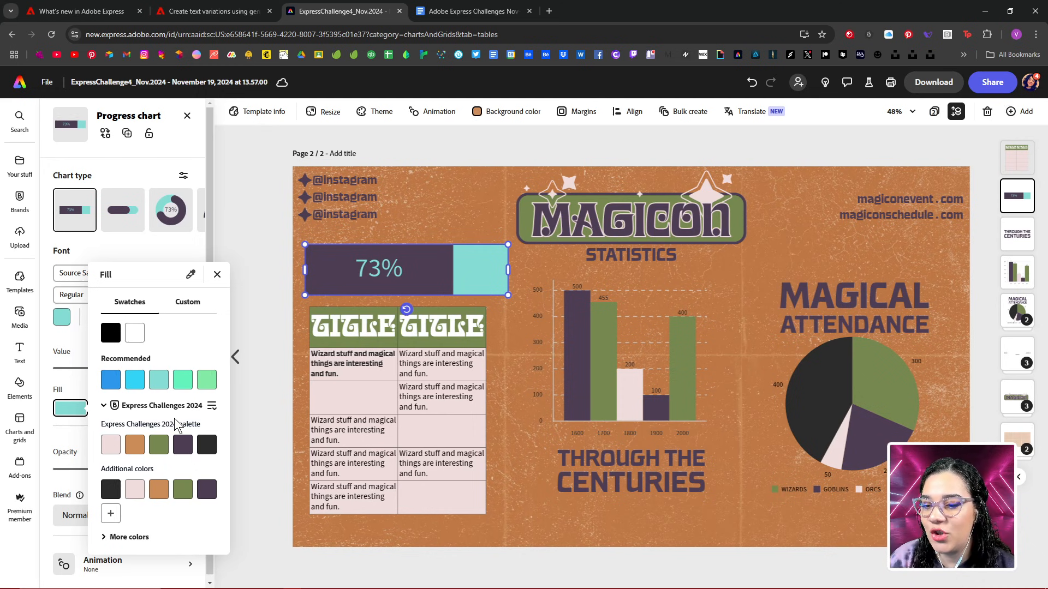
{"action": "left_click", "coordinate": [165, 452]}
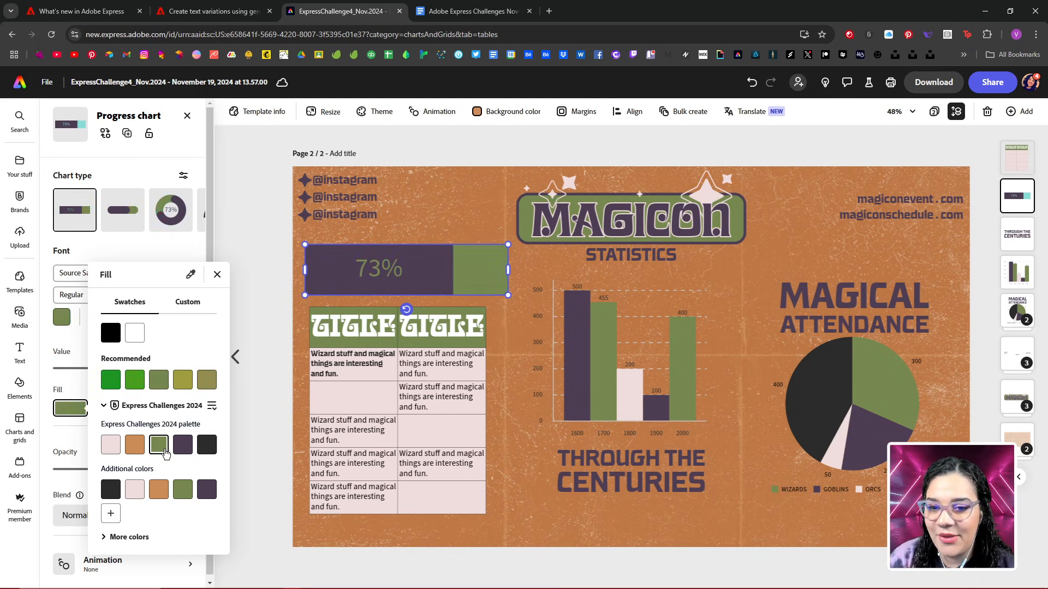
{"action": "left_click", "coordinate": [110, 444]}
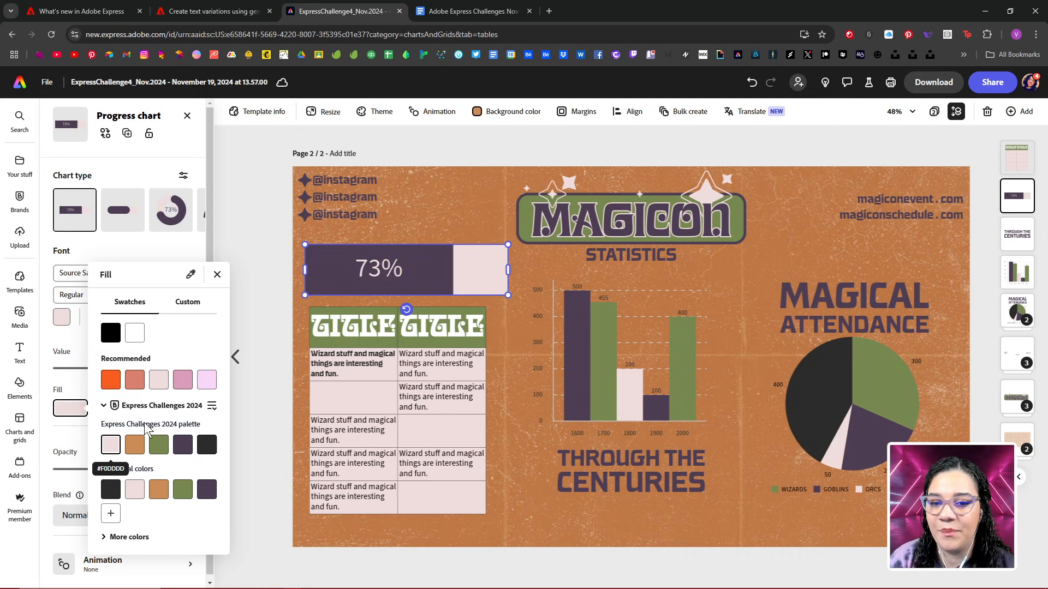
{"action": "left_click", "coordinate": [496, 250]}
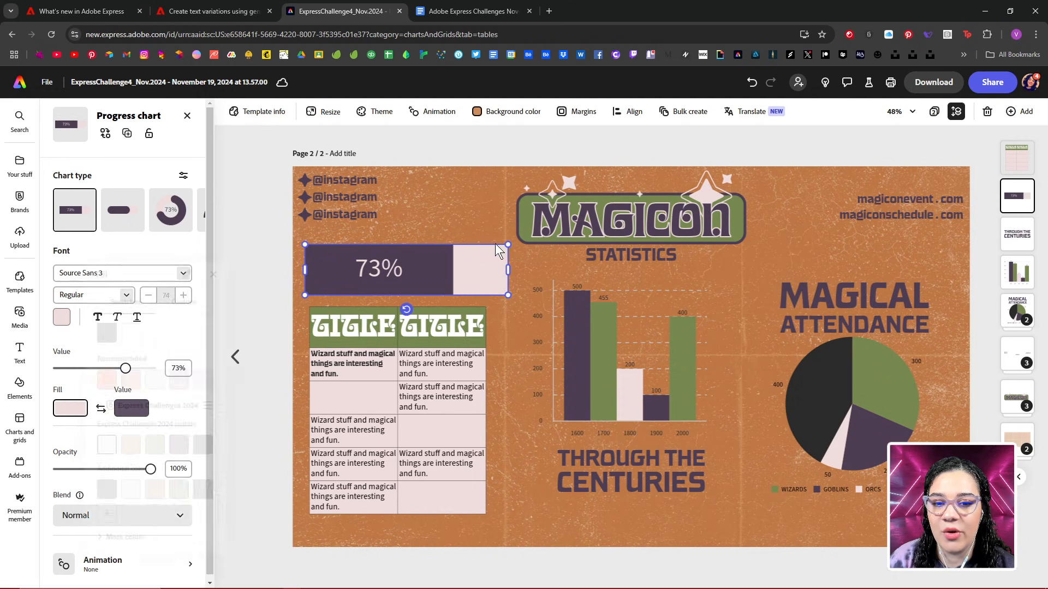
- Shrink the progress bar to the table's width and align it directly above the table
{"action": "left_click", "coordinate": [479, 229]}
{"action": "left_click", "coordinate": [493, 256]}
{"action": "left_click_drag", "start_coordinate": [508, 245], "coordinate": [486, 252]}
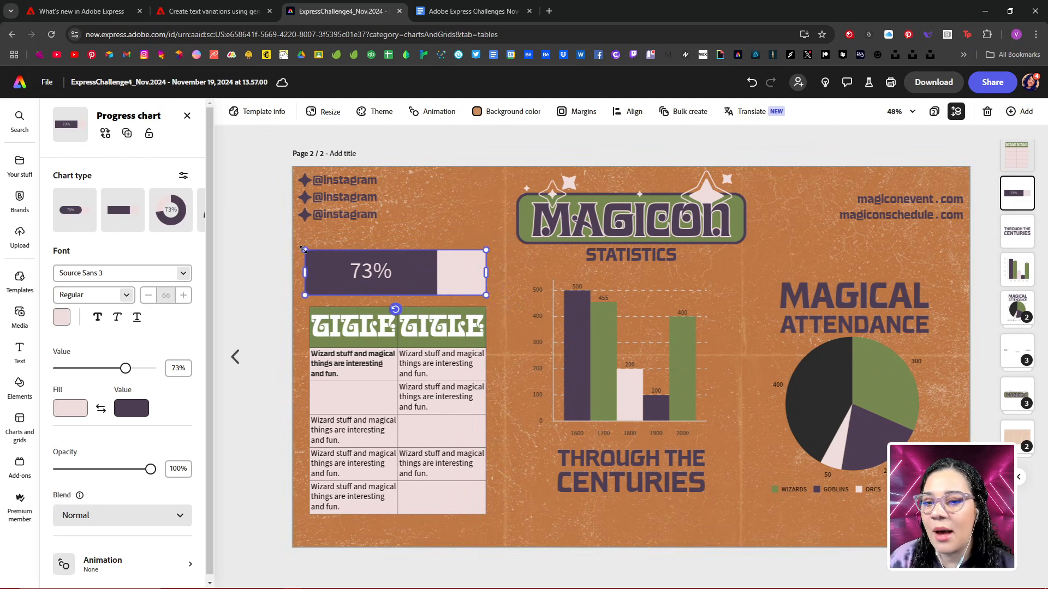
{"action": "left_click_drag", "start_coordinate": [305, 250], "coordinate": [309, 252]}
{"action": "mouse_move", "coordinate": [411, 280]}
{"action": "left_mouse_down"}
{"action": "mouse_move", "coordinate": [411, 264]}
{"action": "mouse_move", "coordinate": [411, 277]}
{"action": "left_mouse_up"}
{"action": "left_click", "coordinate": [501, 318]}
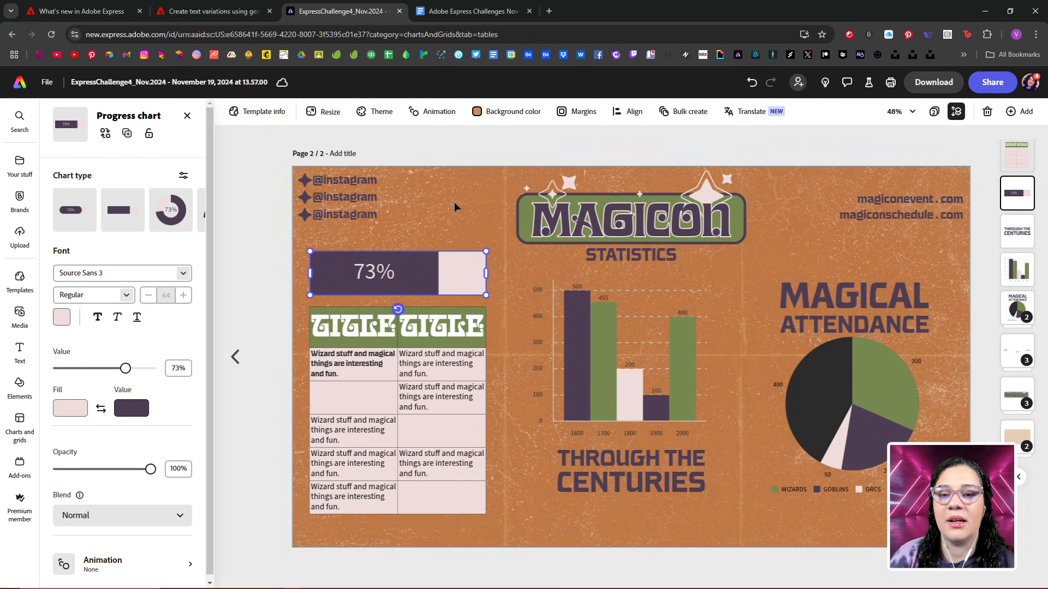
{"action": "left_click", "coordinate": [454, 145]}
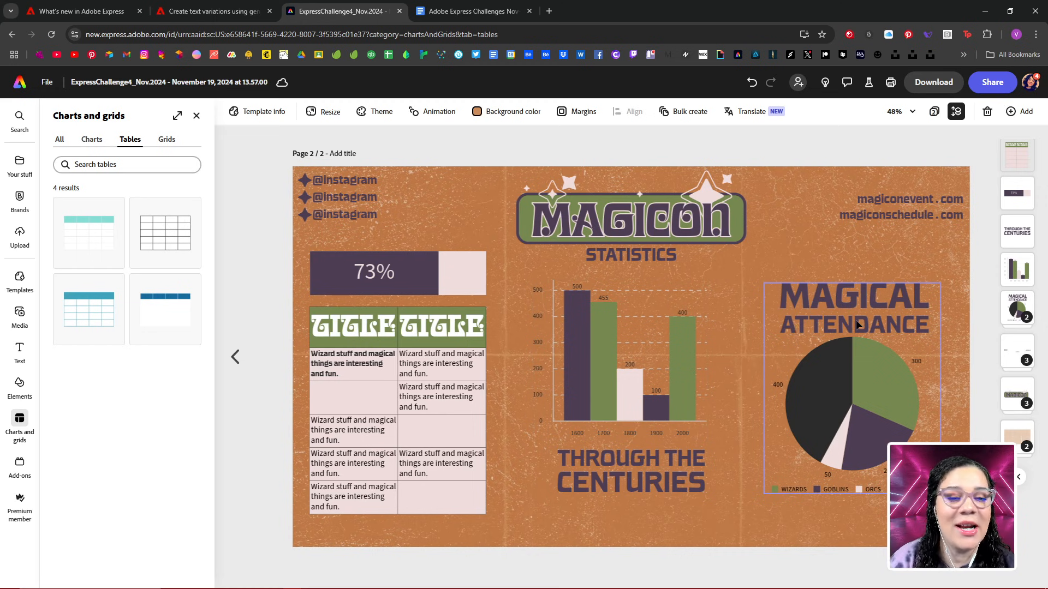
{"action": "left_click", "coordinate": [1016, 433]}
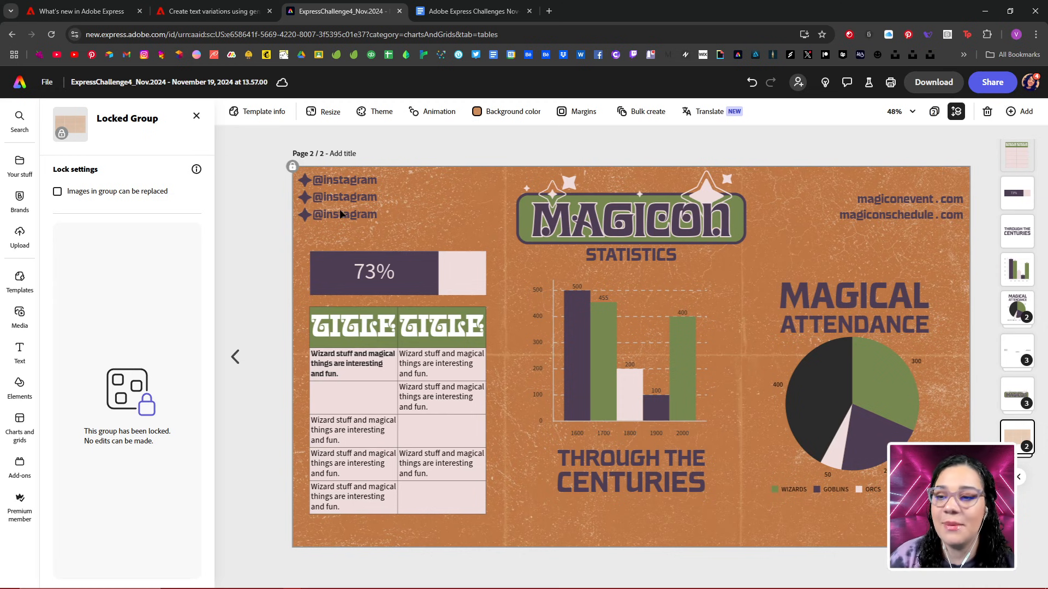
{"action": "left_click", "coordinate": [251, 175]}
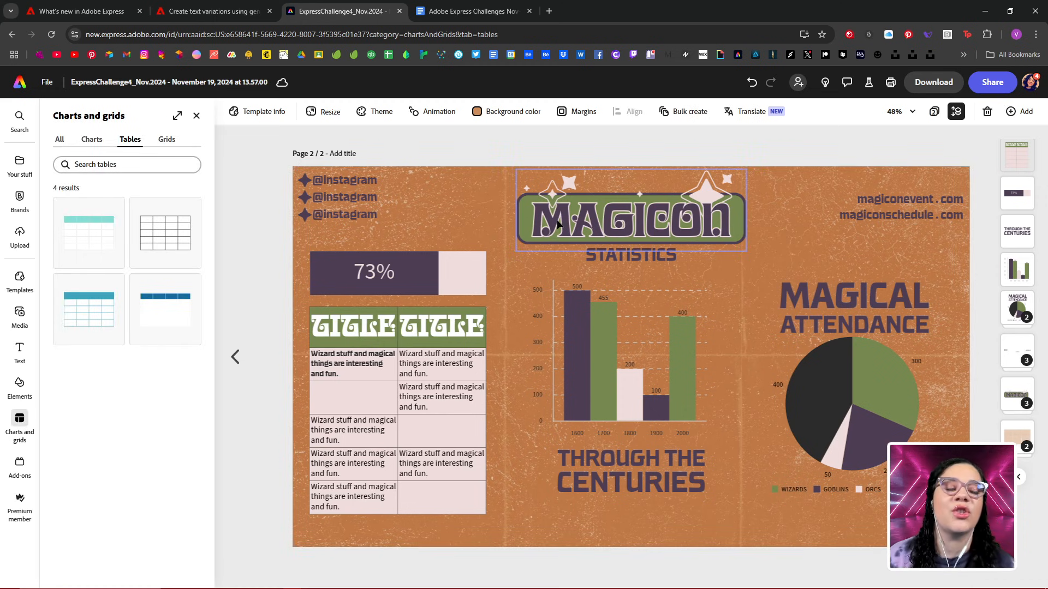